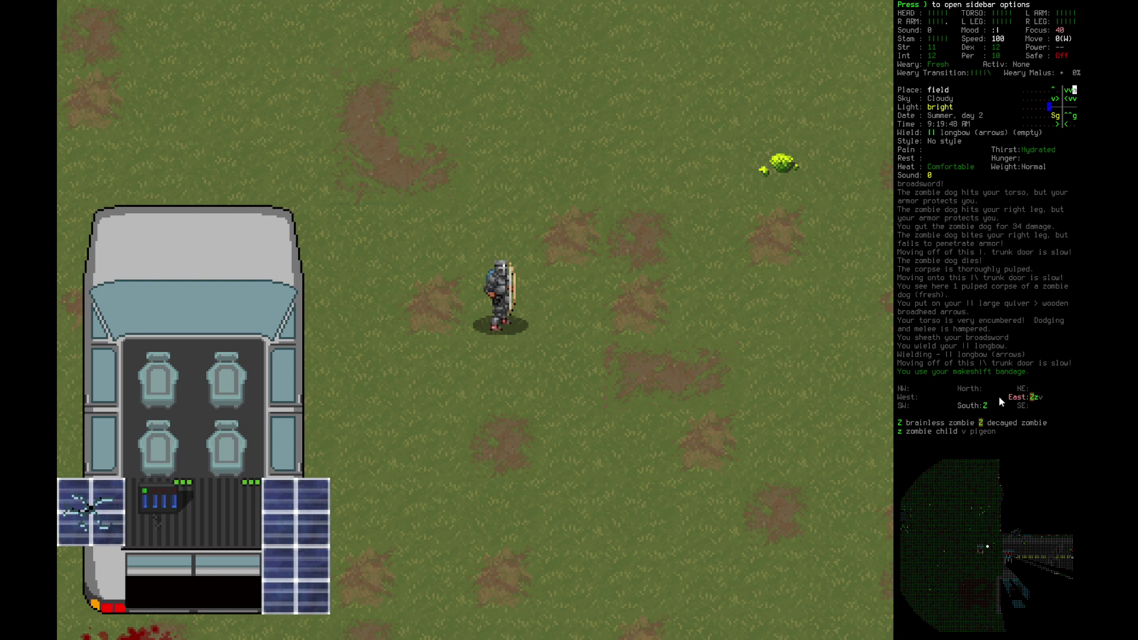
Step: Survey south and southwest Readsboro on the overmap
key(m)
key(Right)
key(Right)
key(Right)
key(Right)
key(Right)
key(Right)
key(Right)
key(Right)
key(Right)
key(Right)
key(Right)
key(Right)
key(Right)
key(Up)
key(Up)
key(Up)
key(Right)
key(Right)
key(Right)
key(Up)
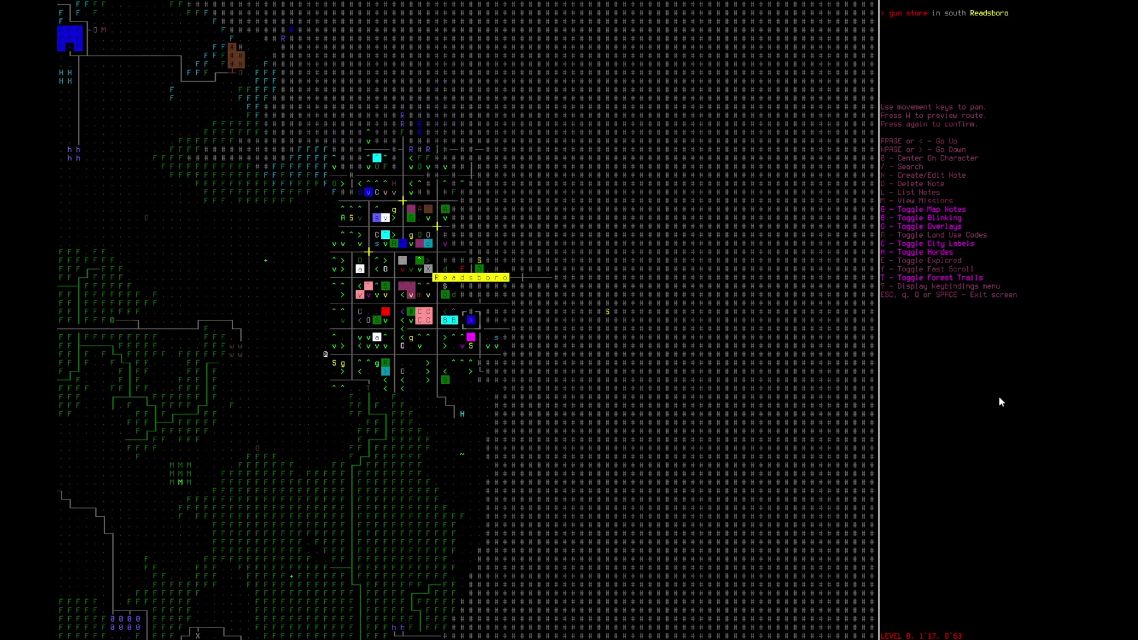
key(Down)
key(Down)
key(Down)
key(Down)
key(Left)
key(Left)
key(Left)
key(Left)
key(Left)
key(Left)
key(Left)
key(Left)
key(Left)
key(Left)
key(Left)
key(Left)
key(Left)
key(Escape)
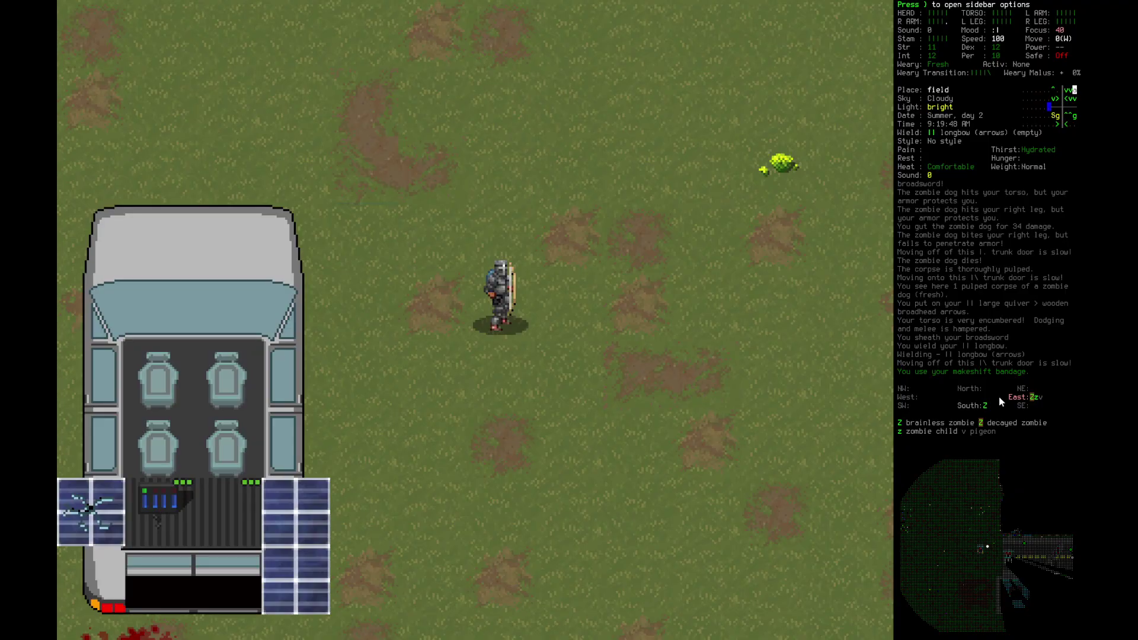
Step: Inspect the wooden broadhead arrows and the longbow in the inventory
key(i)
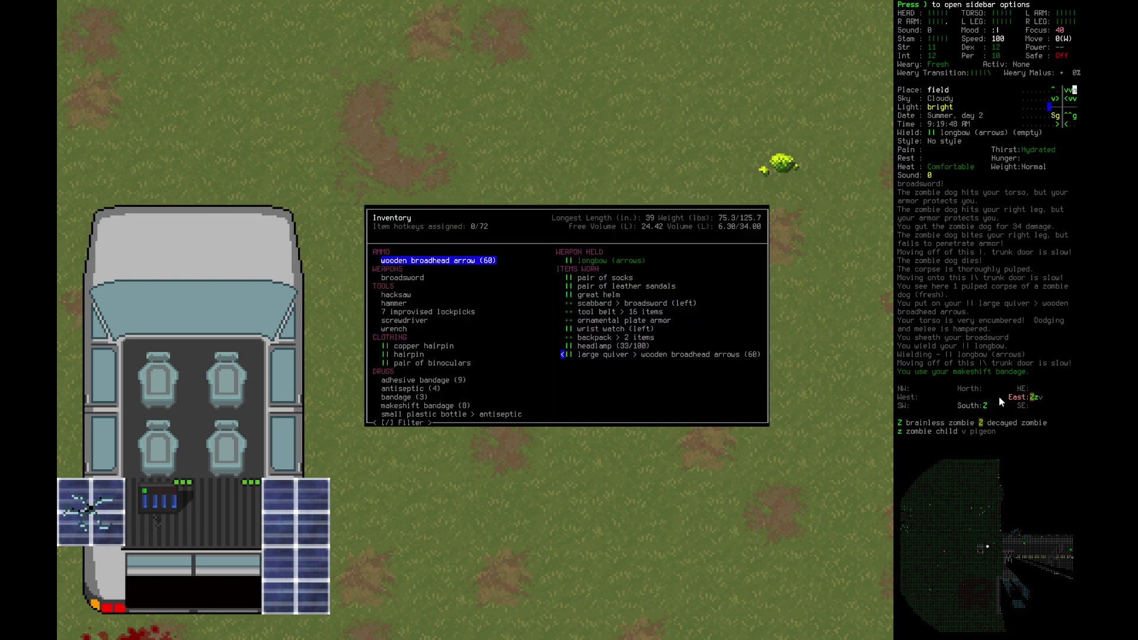
key(Right)
key(Up)
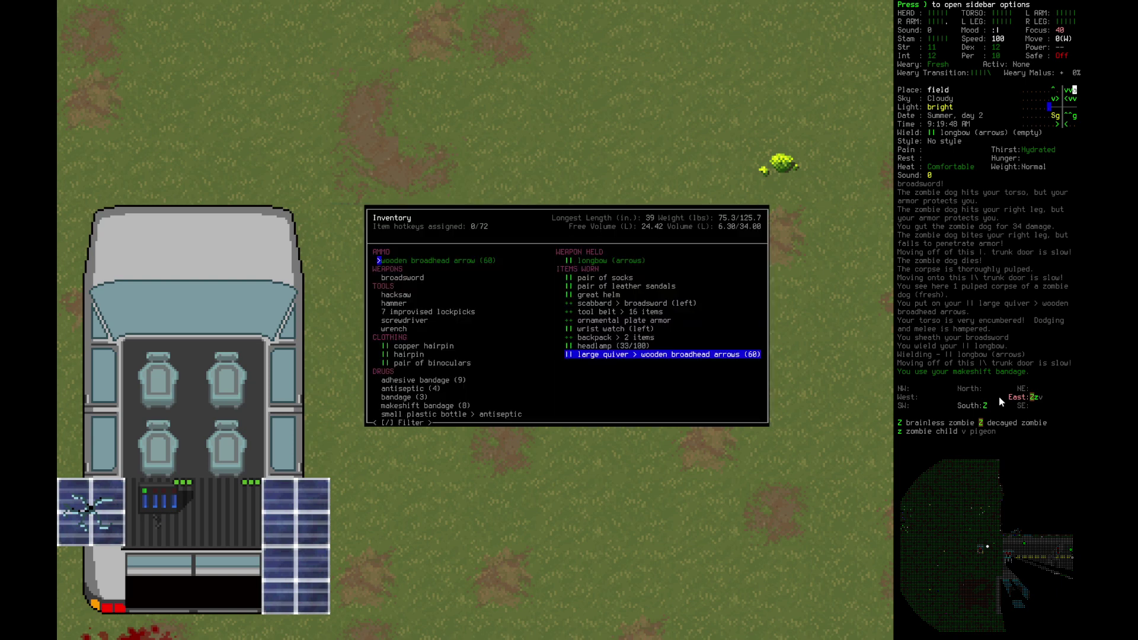
key(Left)
key(Return)
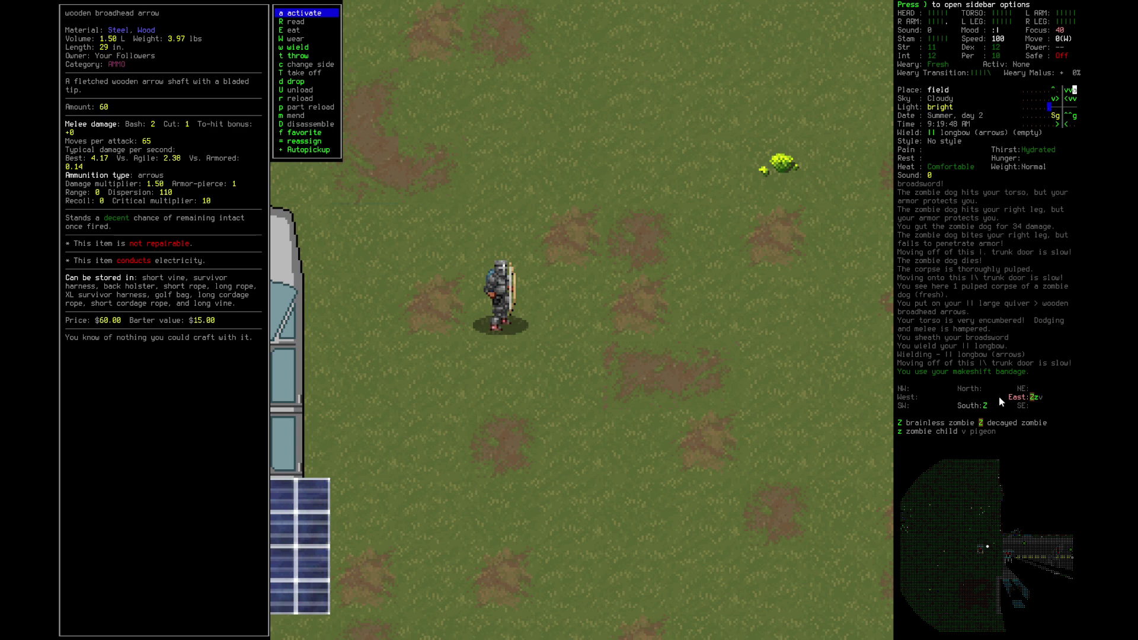
key(Escape)
key(Right)
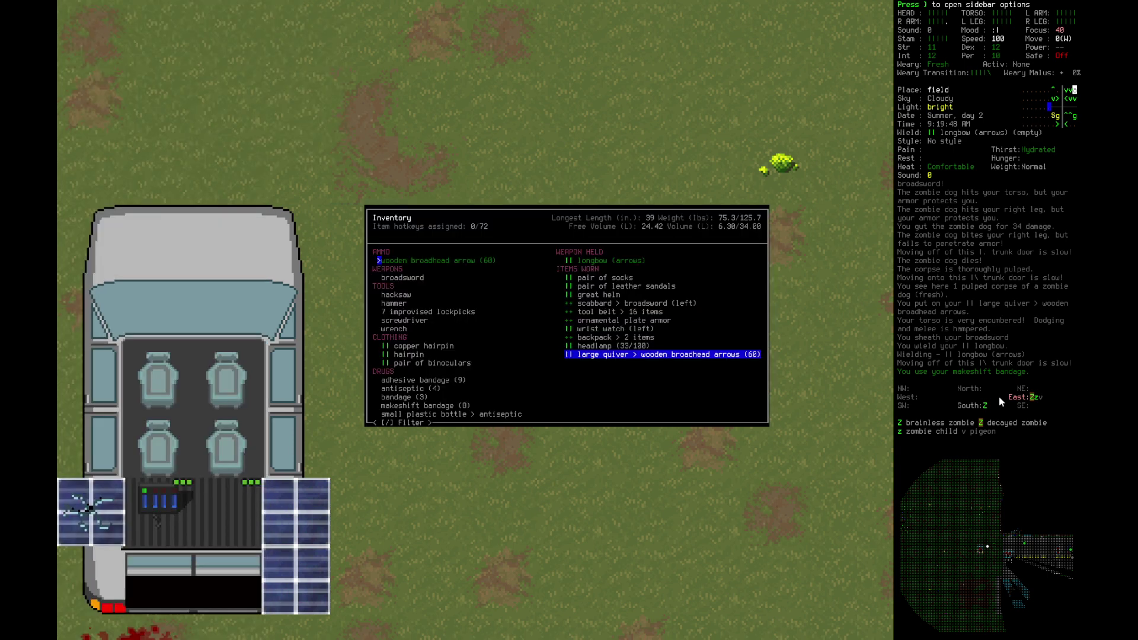
key(Down)
key(Return)
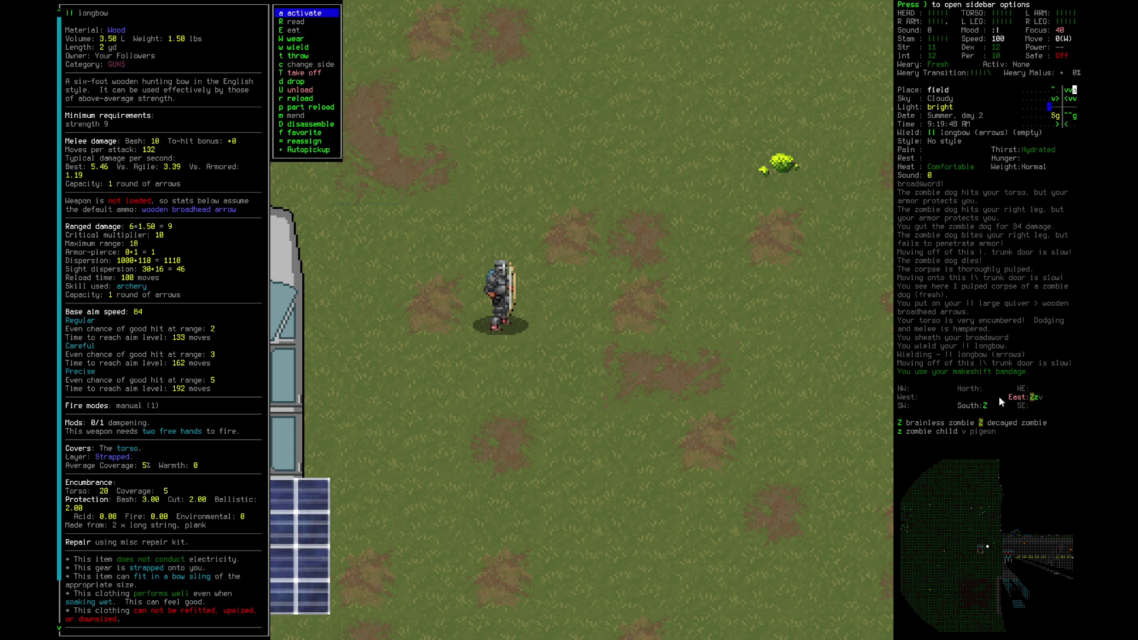
key(Escape)
key(Escape)
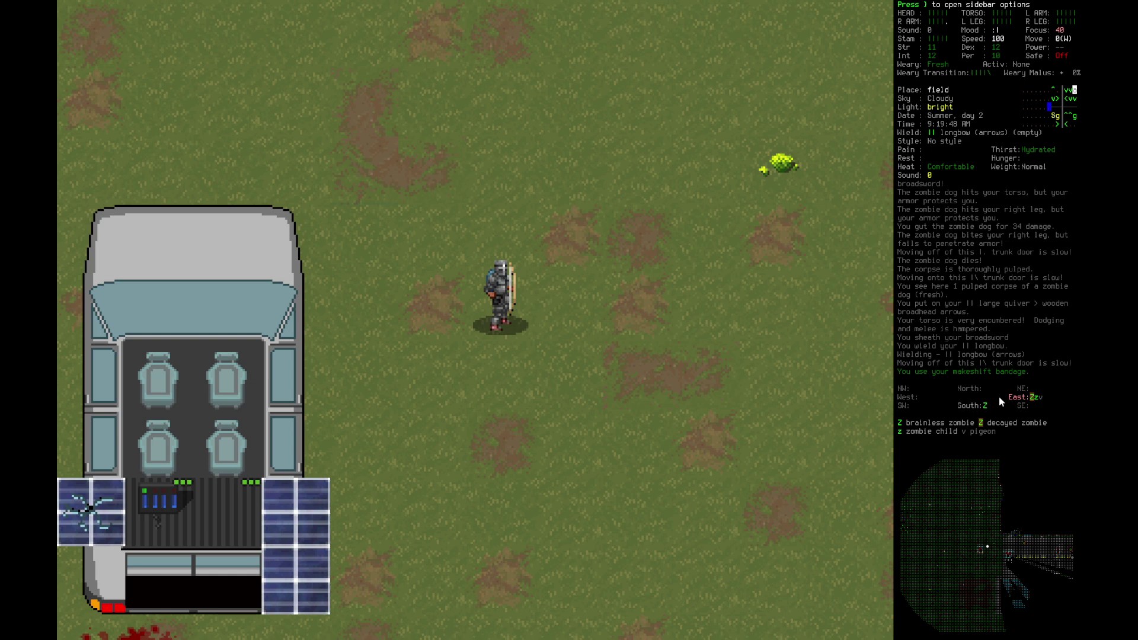
Step: Inspect the broadsword's details in the inventory
key(i)
key(Right)
key(Left)
key(Down)
key(Return)
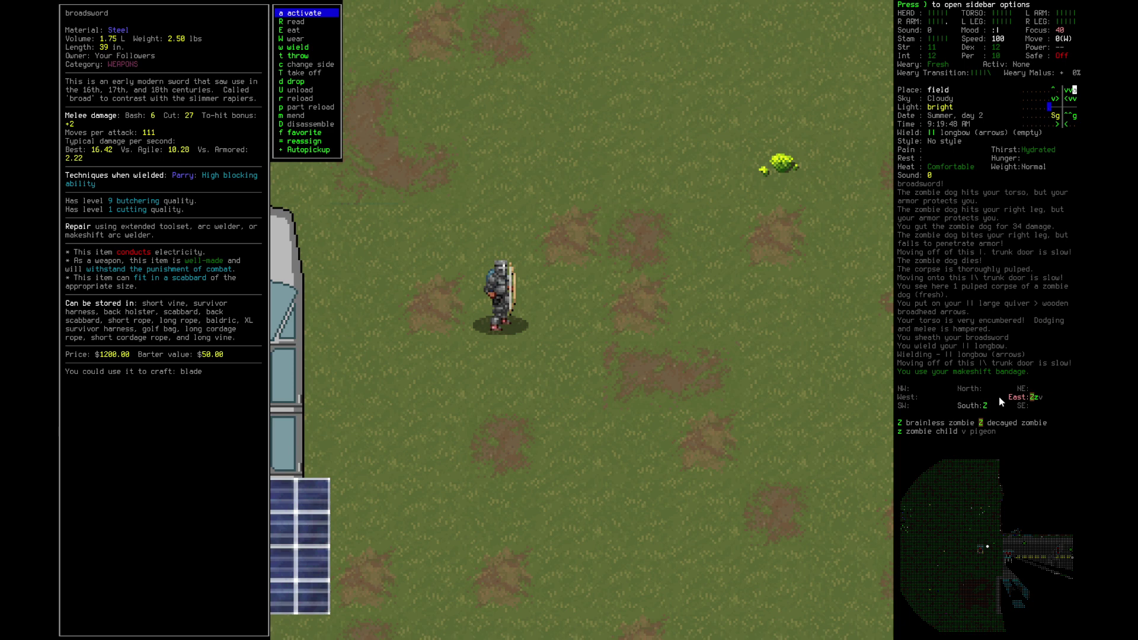
key(Escape)
key(Escape)
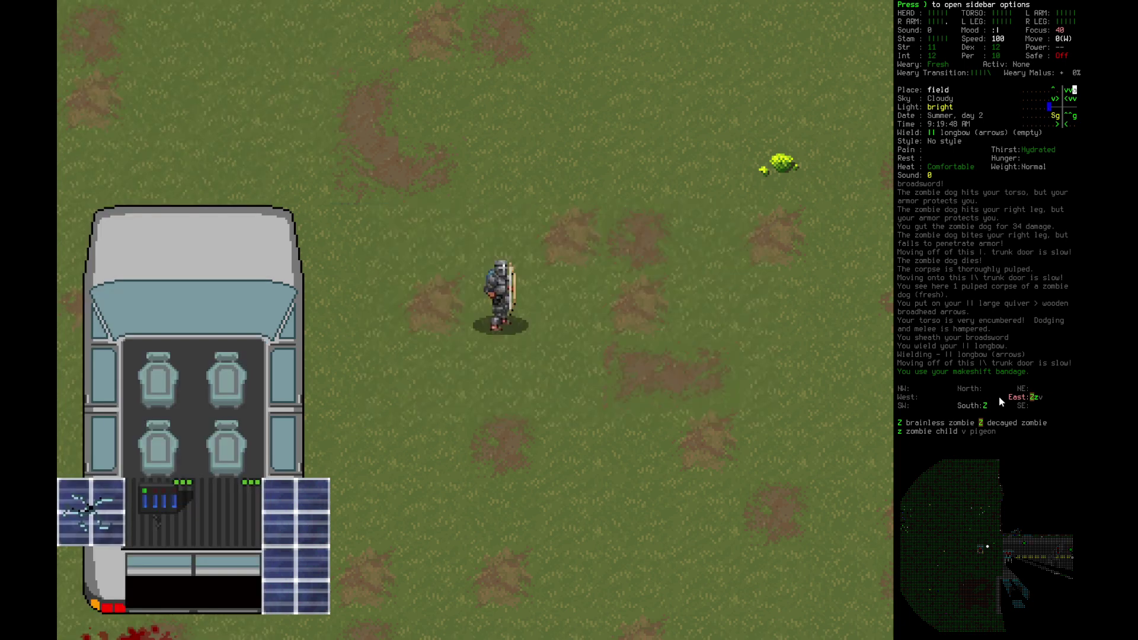
Step: Check the character sheet, zoom out, and walk northeast toward the sidewalk
key(@)
key(Escape)
key(z)
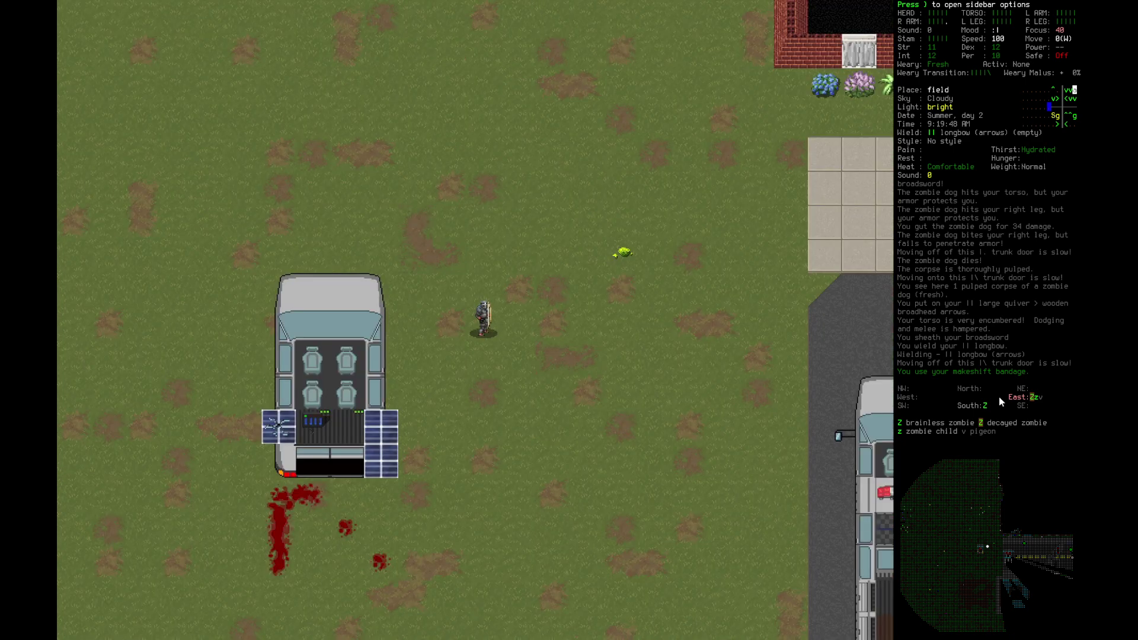
key(Right)
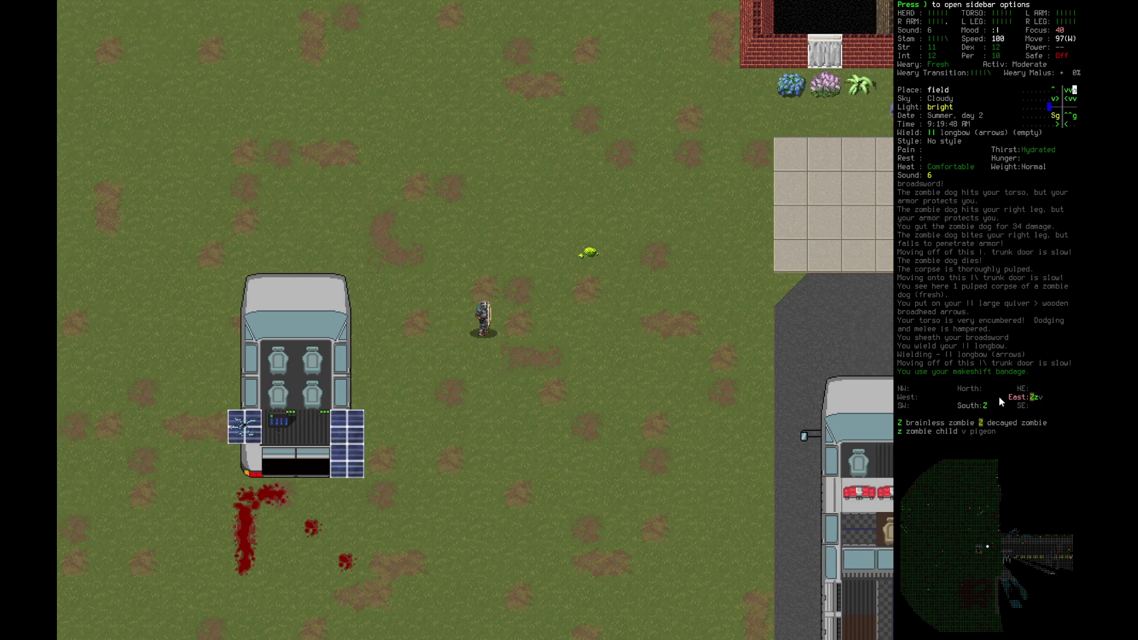
key(Up)
key(Up)
key(Right)
key(Right)
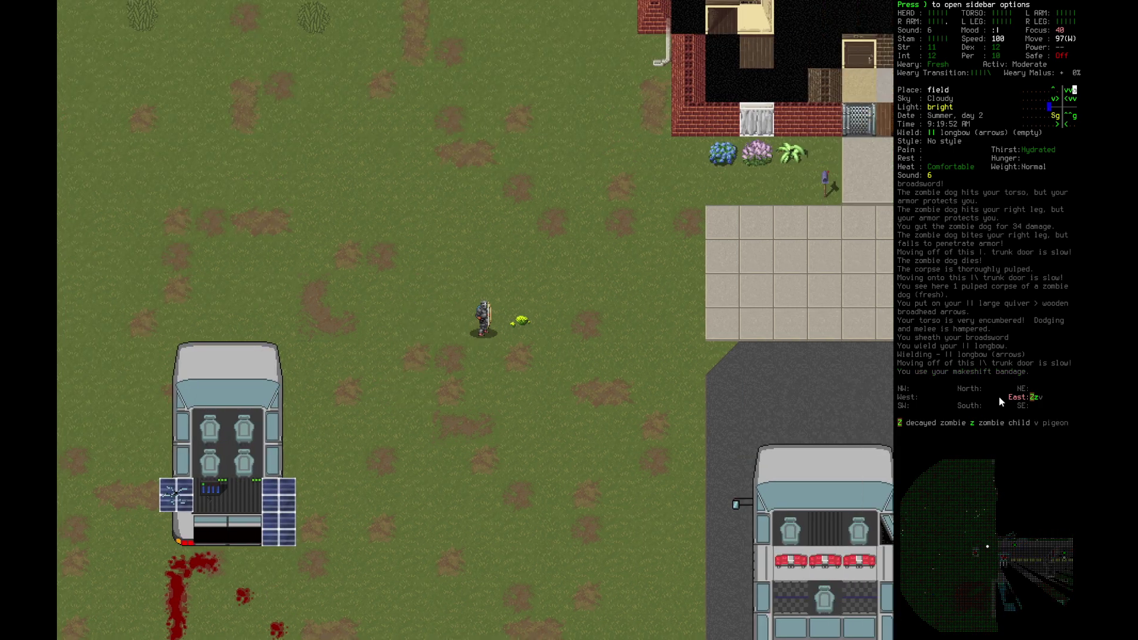
key(Down)
key(Right)
key(Right)
key(Right)
key(Up)
key(Right)
key(Up)
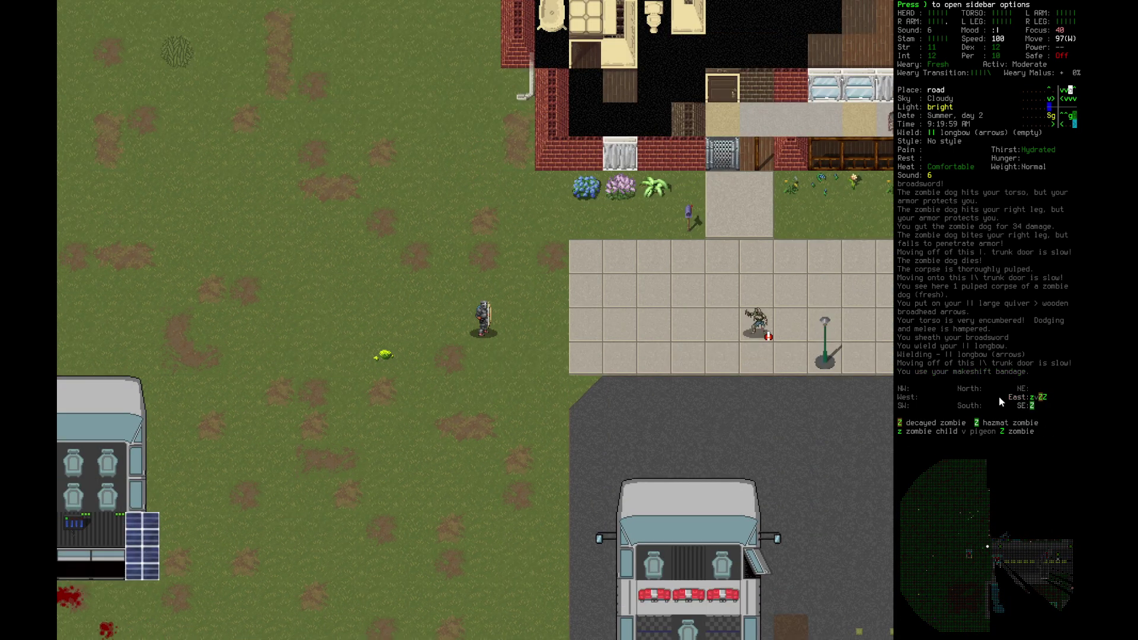
Step: Load a wooden broadhead arrow and shoot the decayed zombie dead, ignoring the warning
key(r)
key(Return)
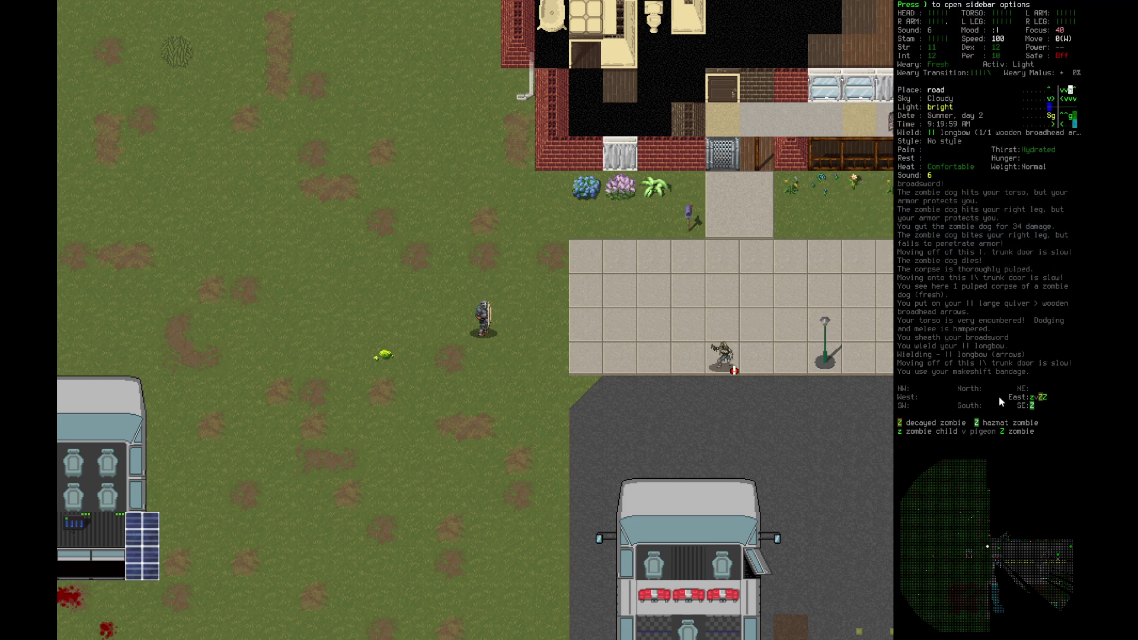
key(f)
key(f)
key(f)
key(f)
key(Right)
key(Right)
key(Return)
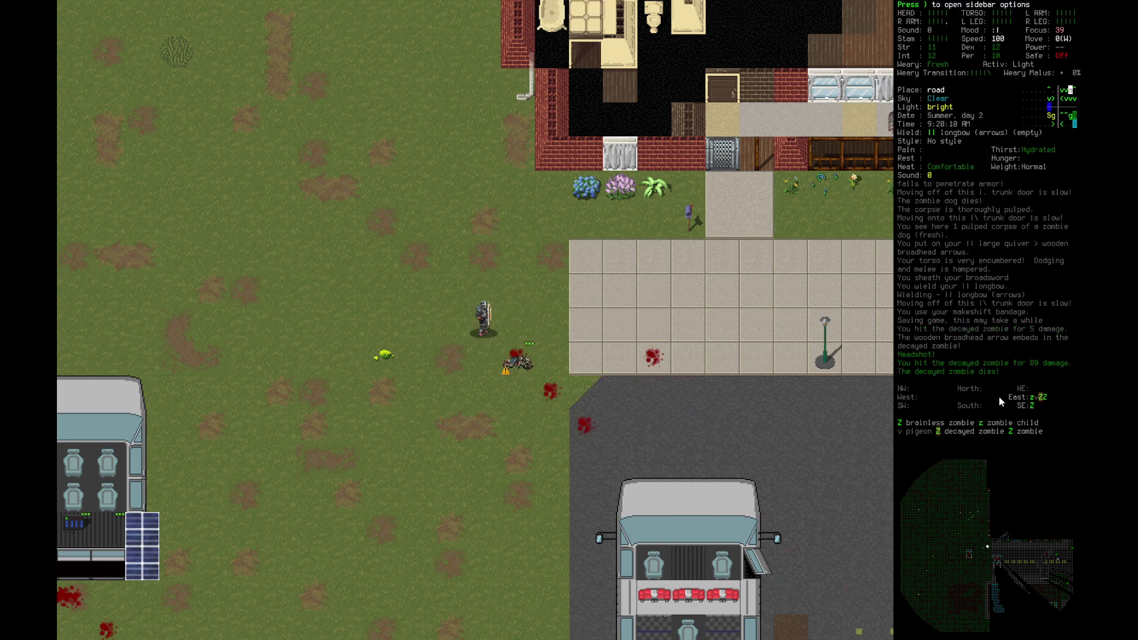
Step: Examine the zombie corpse, then pick up the two wooden broadhead arrows from it
key(x)
key(n)
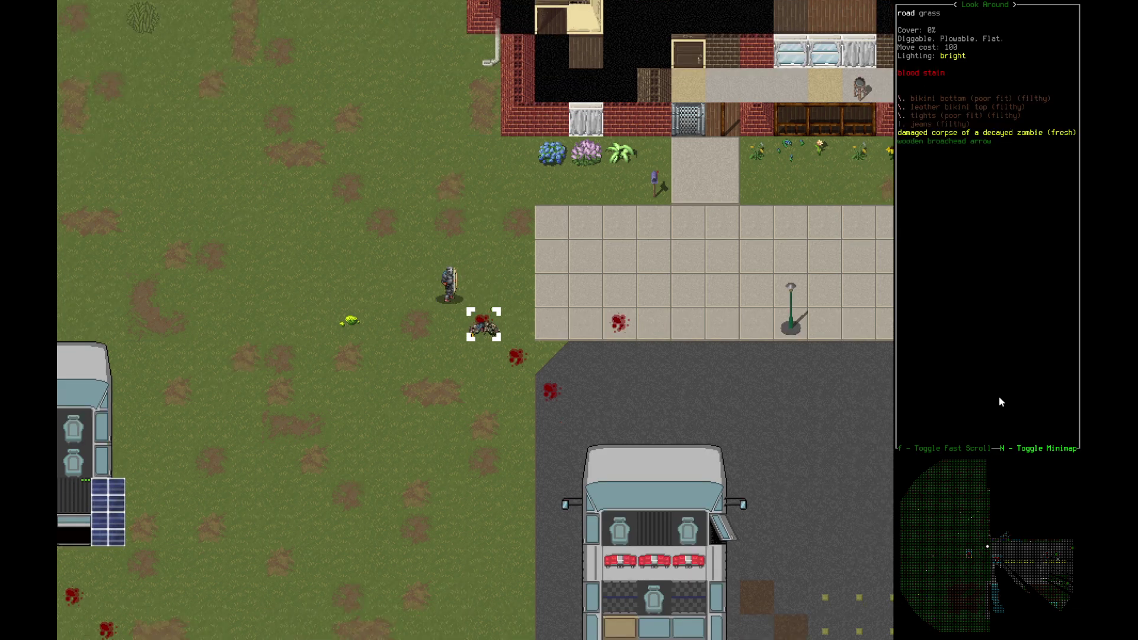
key(Escape)
key(Right)
key(g)
key(Down)
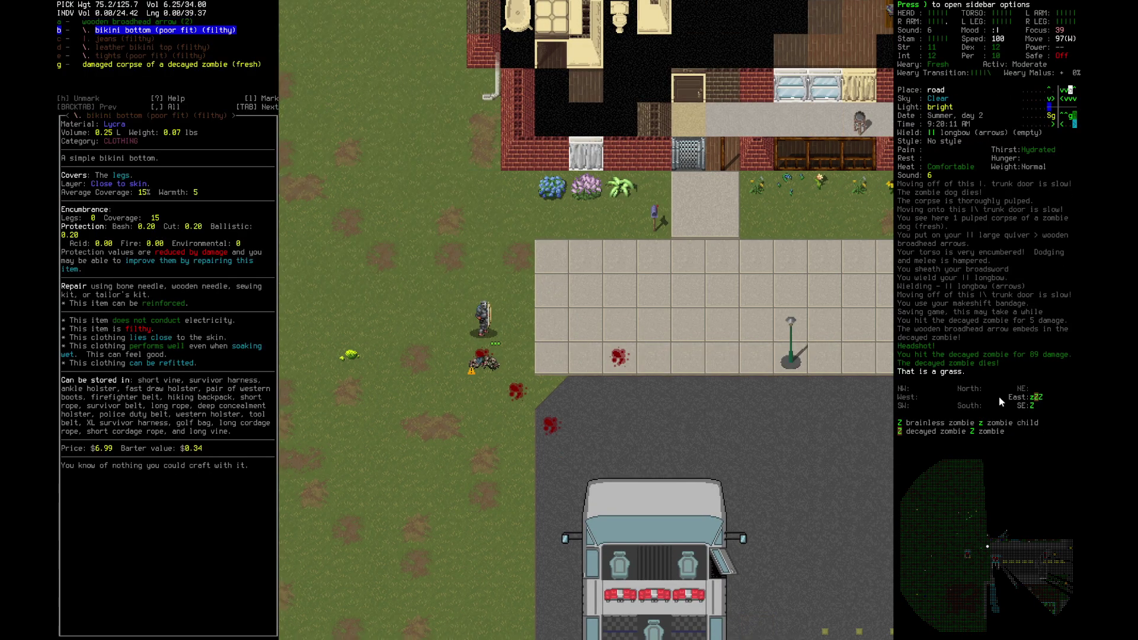
key(Up)
key(Right)
key(Return)
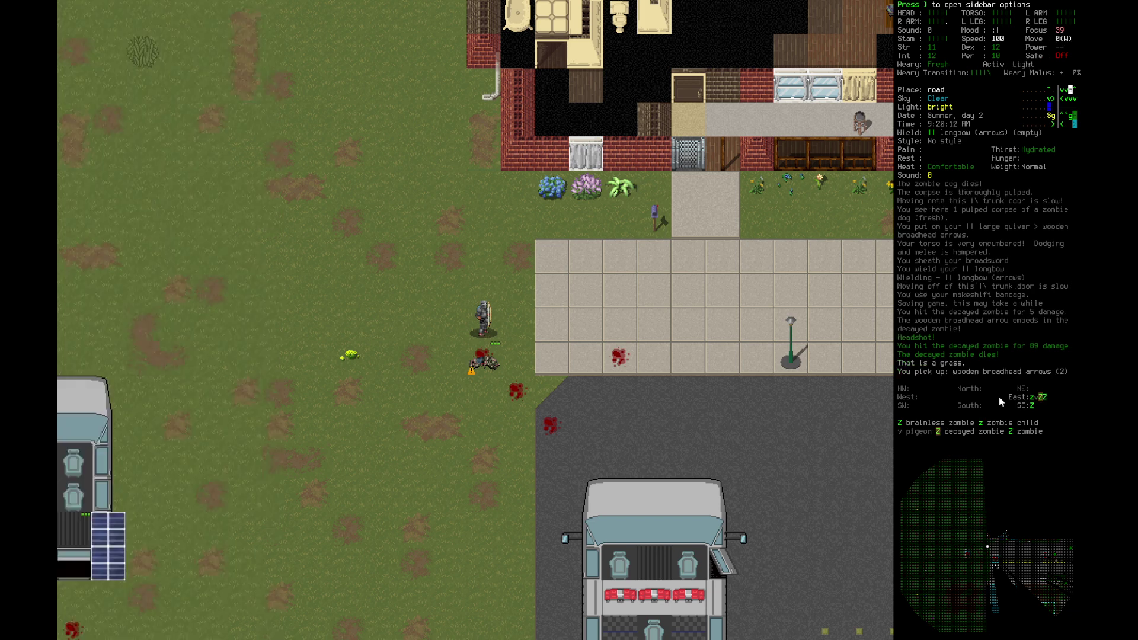
Step: Add the wooden broadhead arrows to the automatic pickup rules
key(i)
key(Return)
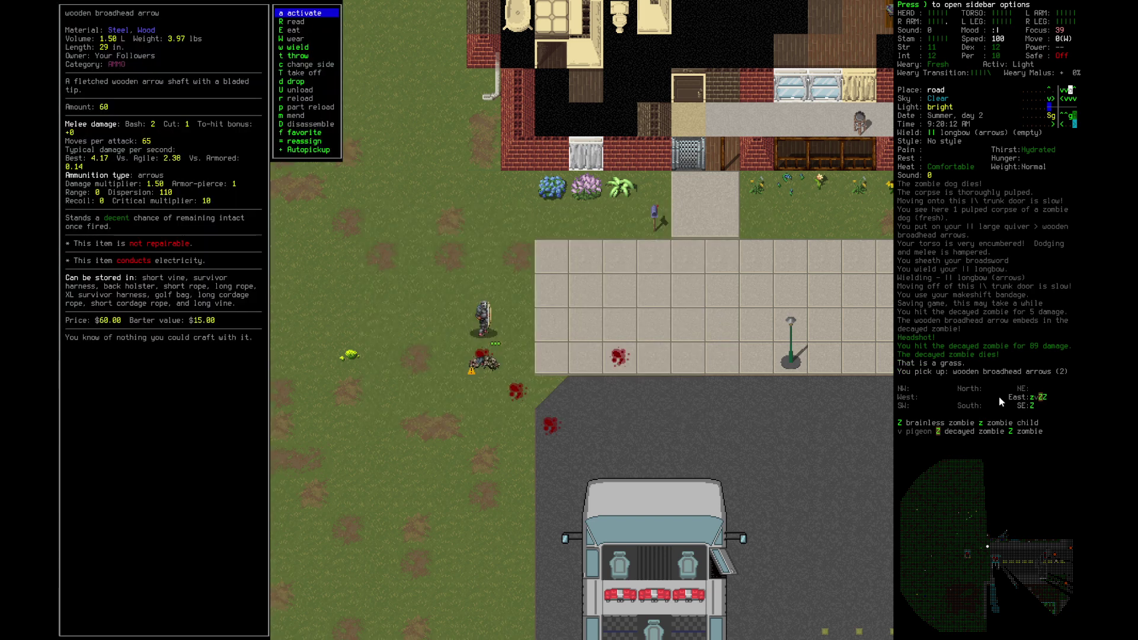
key(Up)
key(Return)
Step: Pulp the decayed zombie corpse and check the remaining items on the tile
key(s)
key(Down)
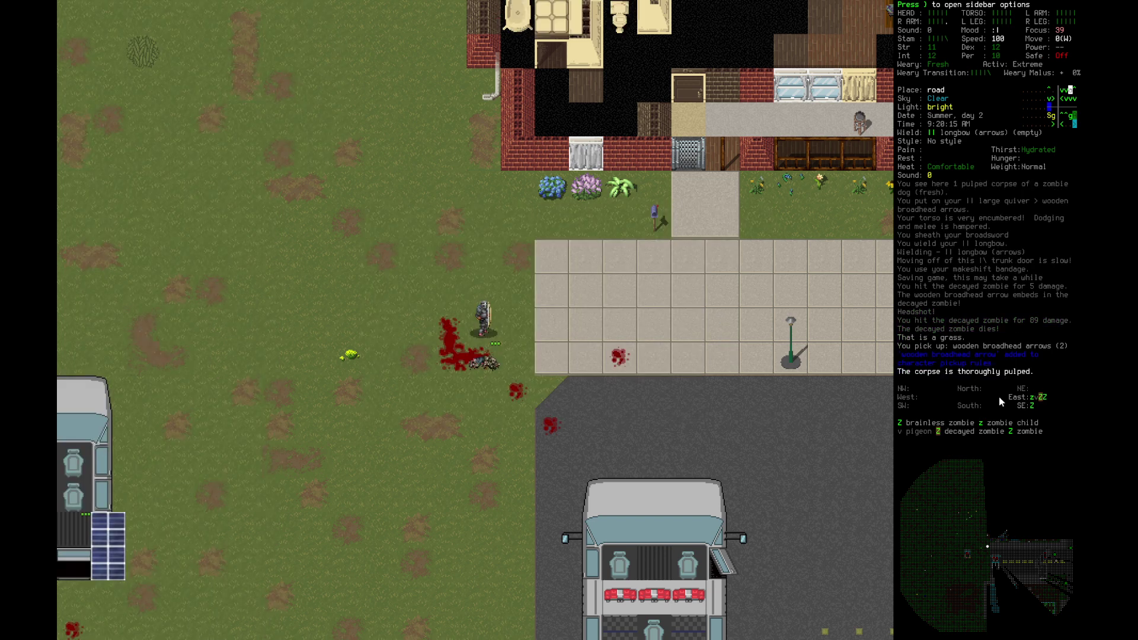
key(g)
key(Down)
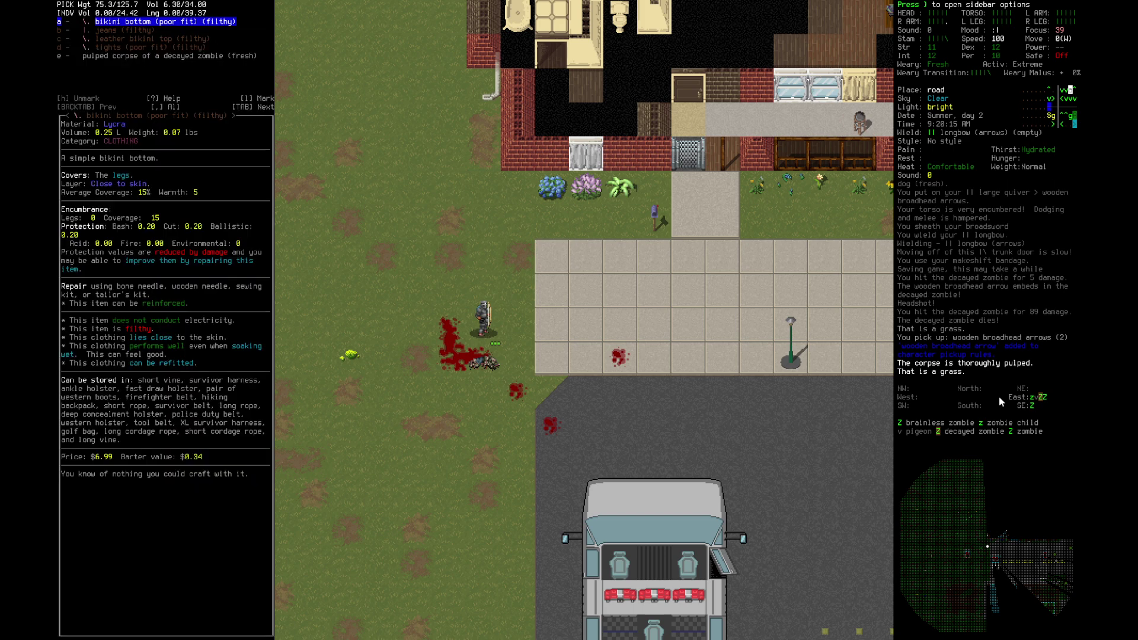
key(Escape)
Step: Walk east along the sidewalk, then southeast into the road
key(Right)
key(Right)
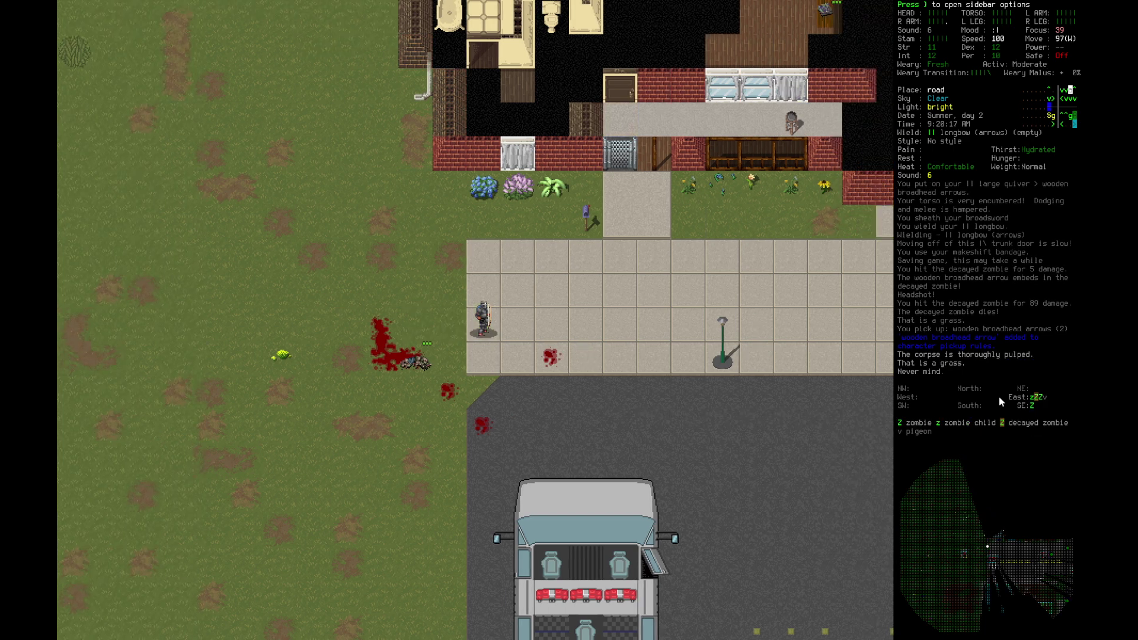
key(Right)
key(Right)
key(Right)
key(Right)
key(Down)
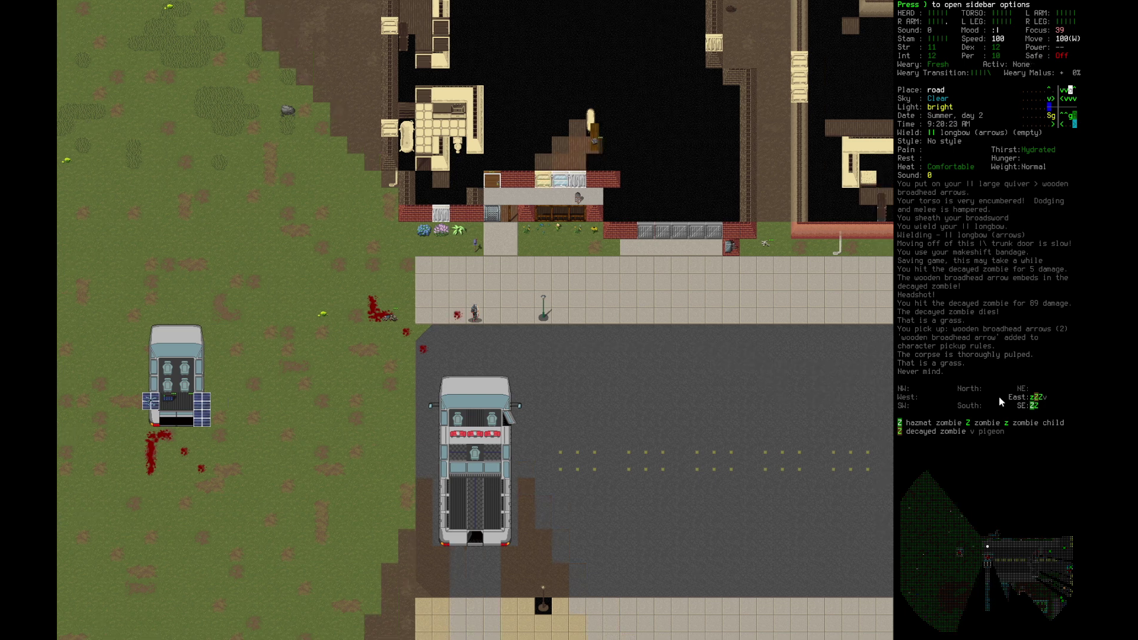
key(Right)
key(Right)
key(Right)
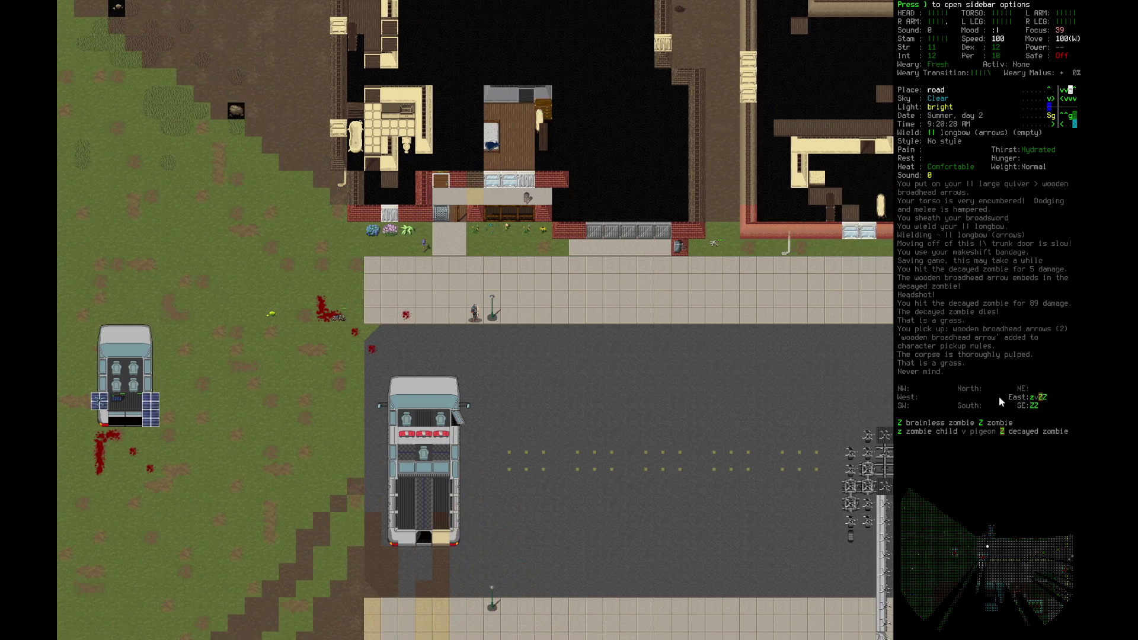
key(Down)
key(Right)
key(Right)
key(Right)
key(Right)
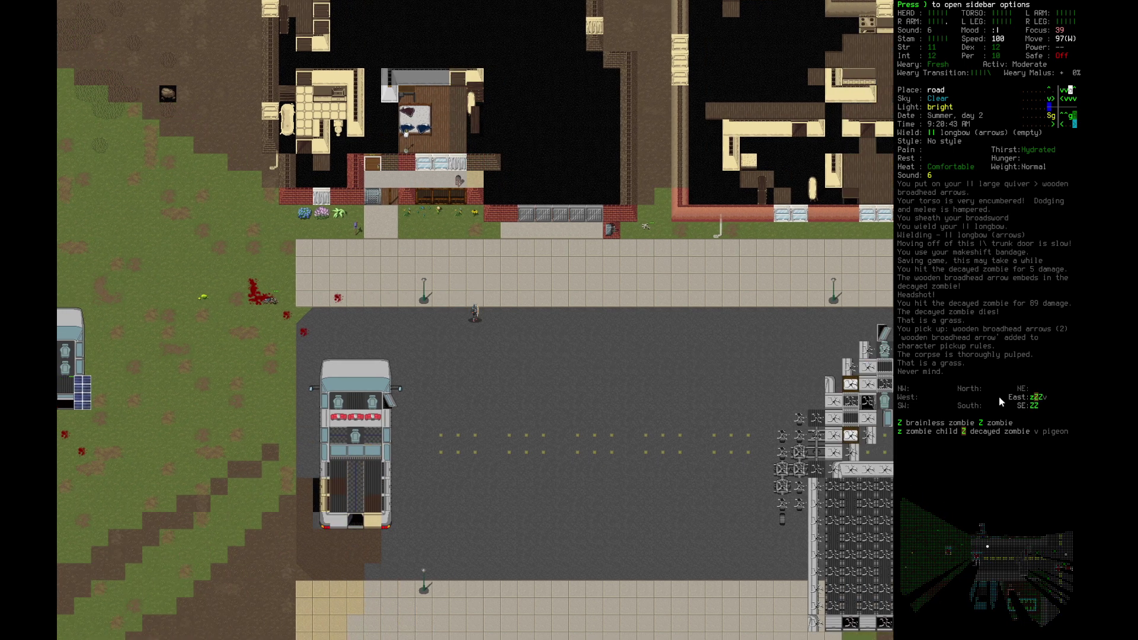
key(Down)
key(Down)
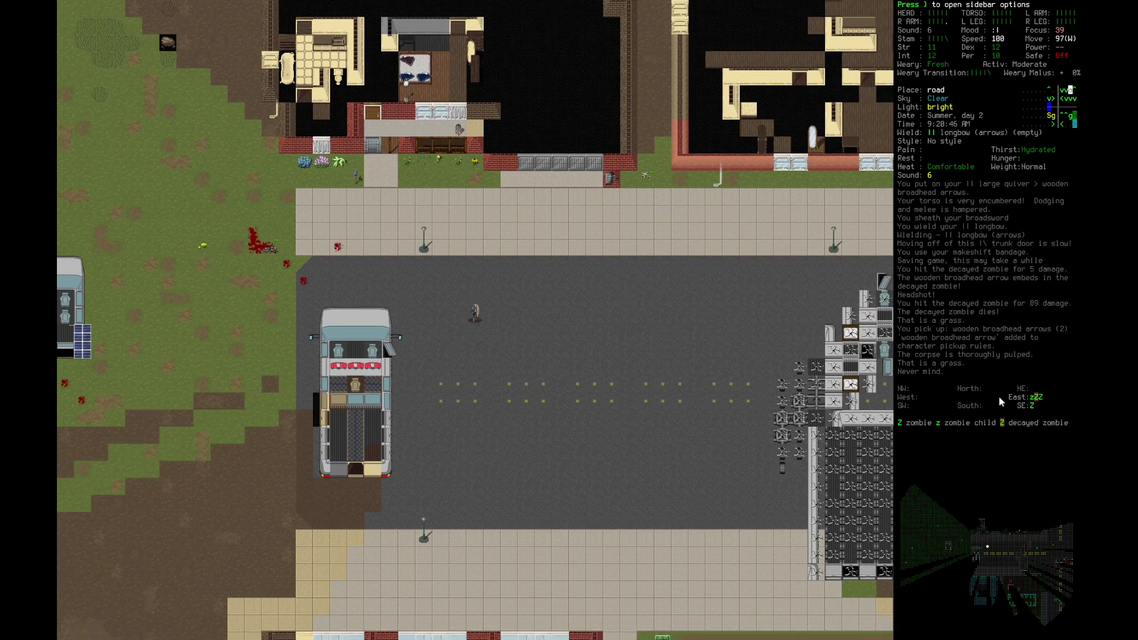
key(Right)
key(Down)
key(Right)
key(Down)
Step: Continue east along the road and step north-east to the wrecked vehicles
key(Right)
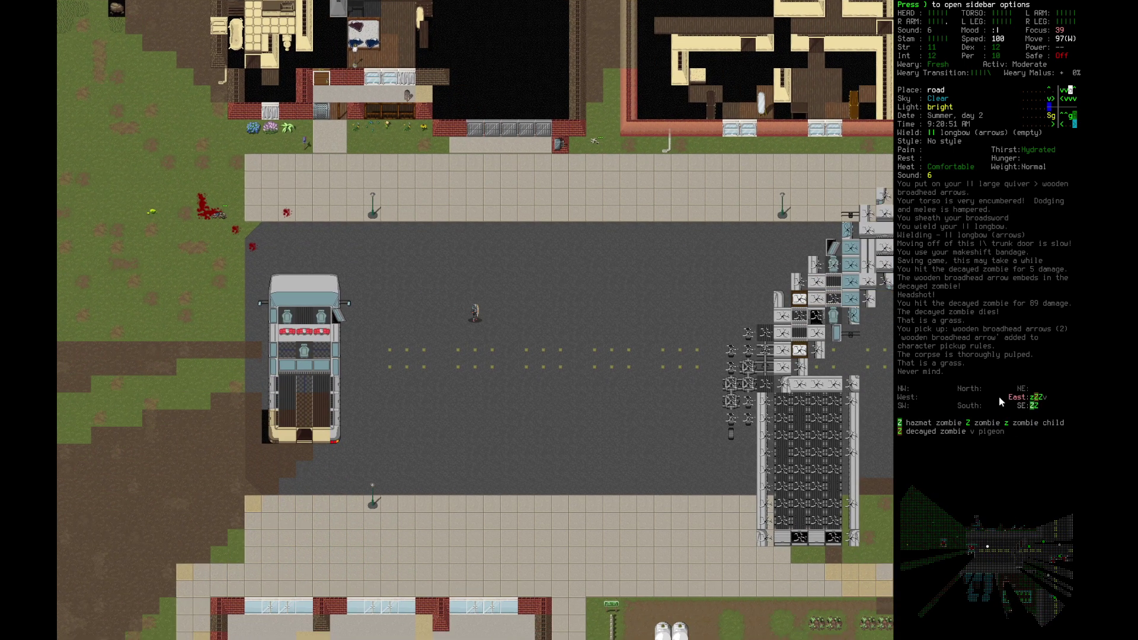
key(Right)
key(Right)
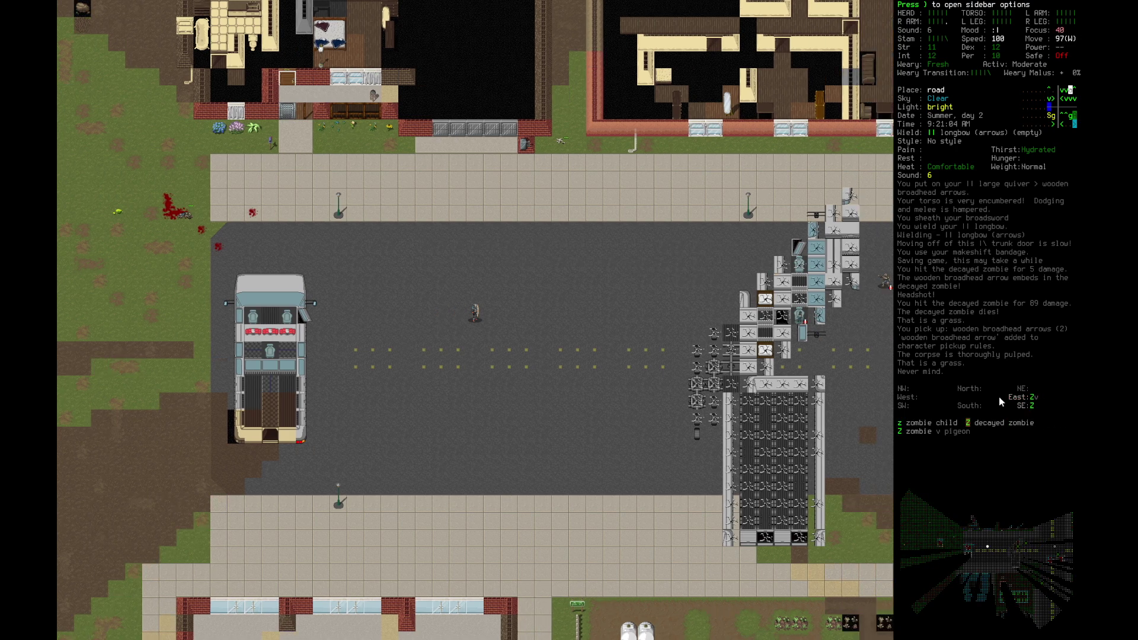
key(Right)
key(Right)
key(Right)
key(Right)
key(Right)
key(Right)
key(Right)
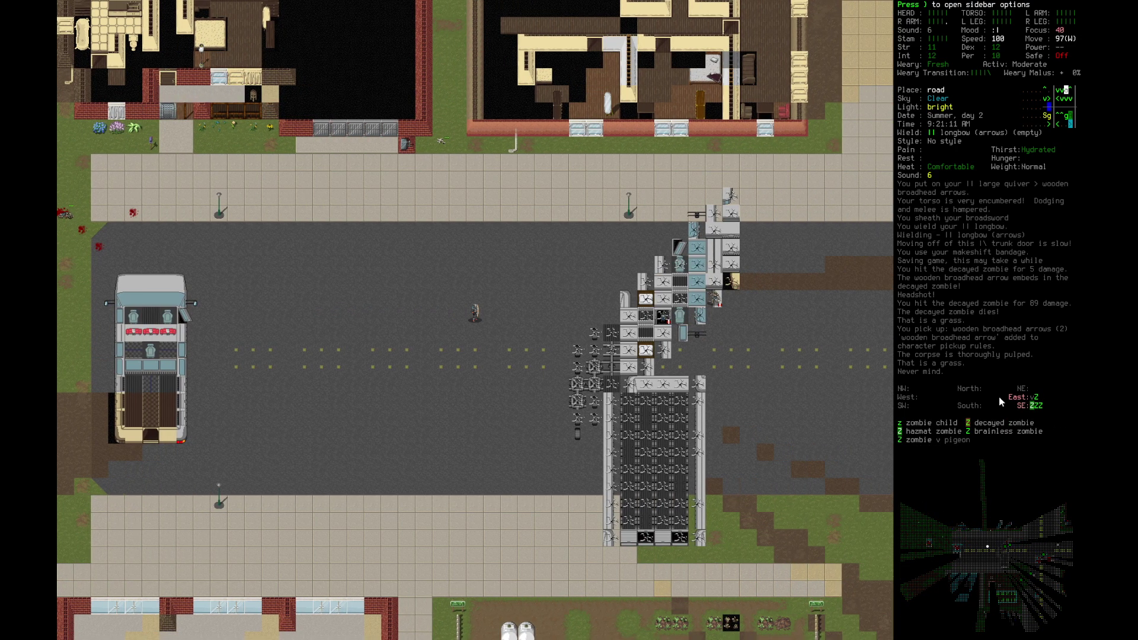
key(Right)
key(Right)
key(Right)
key(Right)
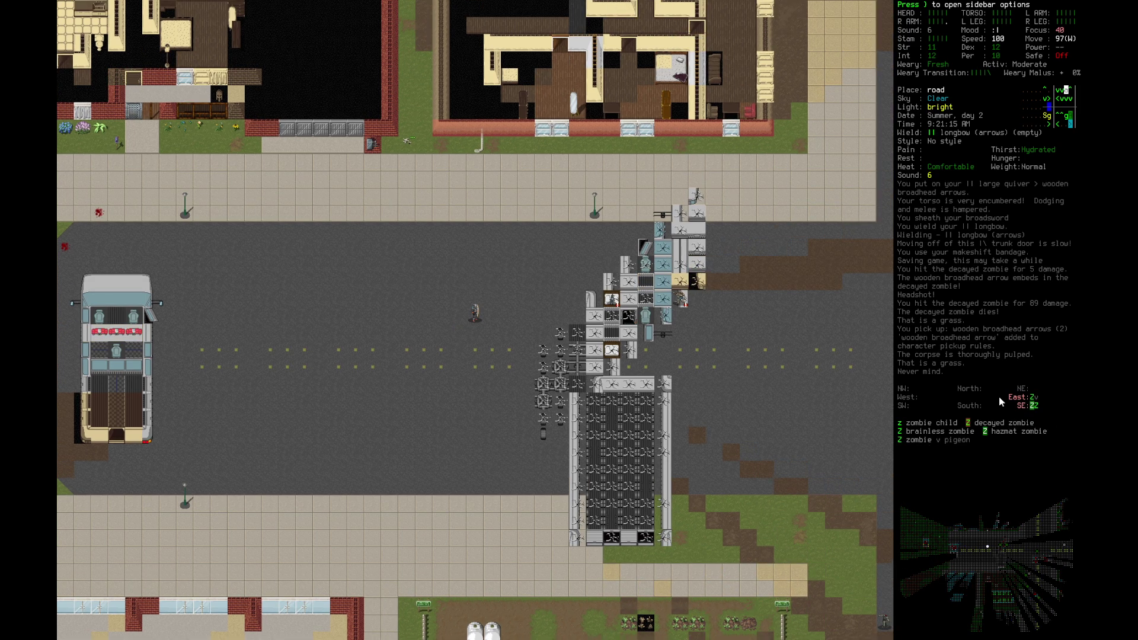
key(Right)
key(Up)
key(Right)
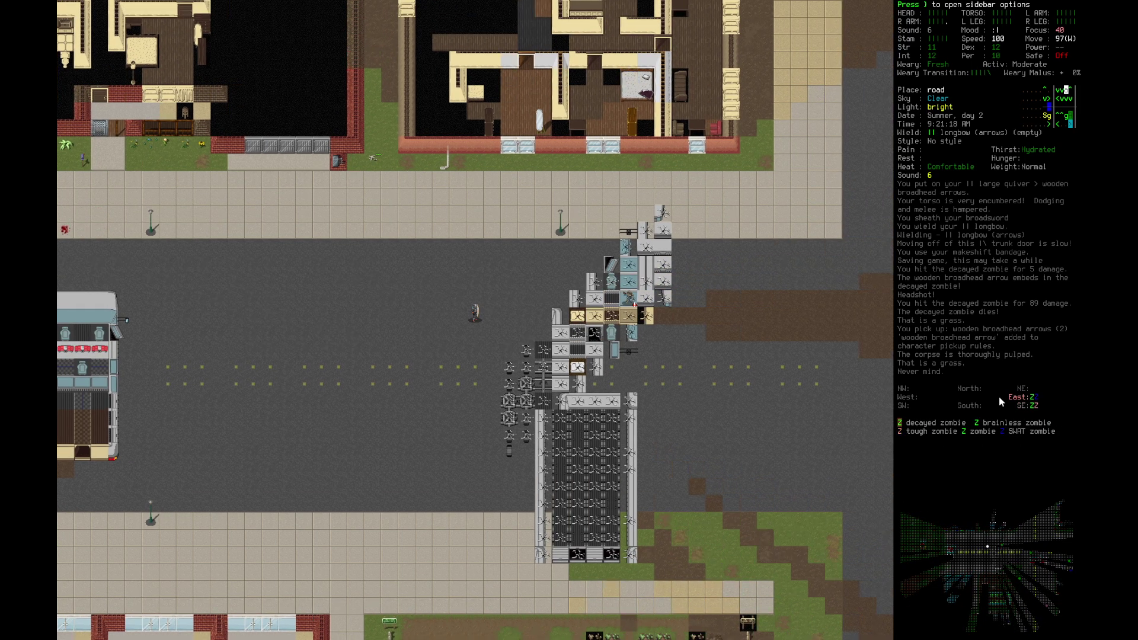
key(Up)
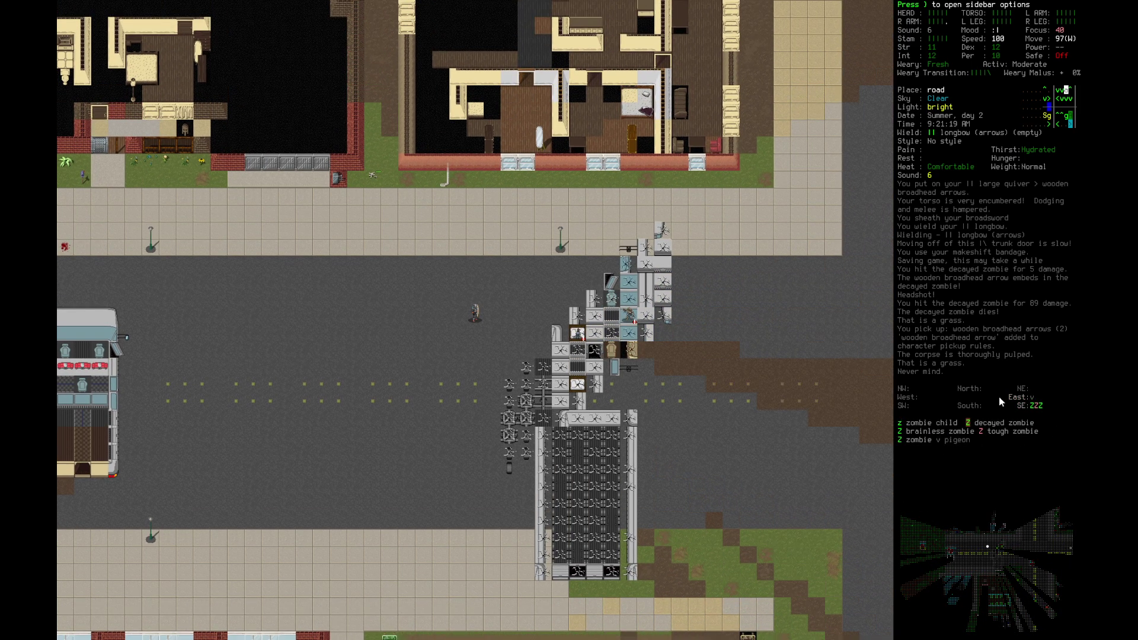
Step: Zoom in and shoot the zombie child with the longbow, ignoring the warnings
key(Z)
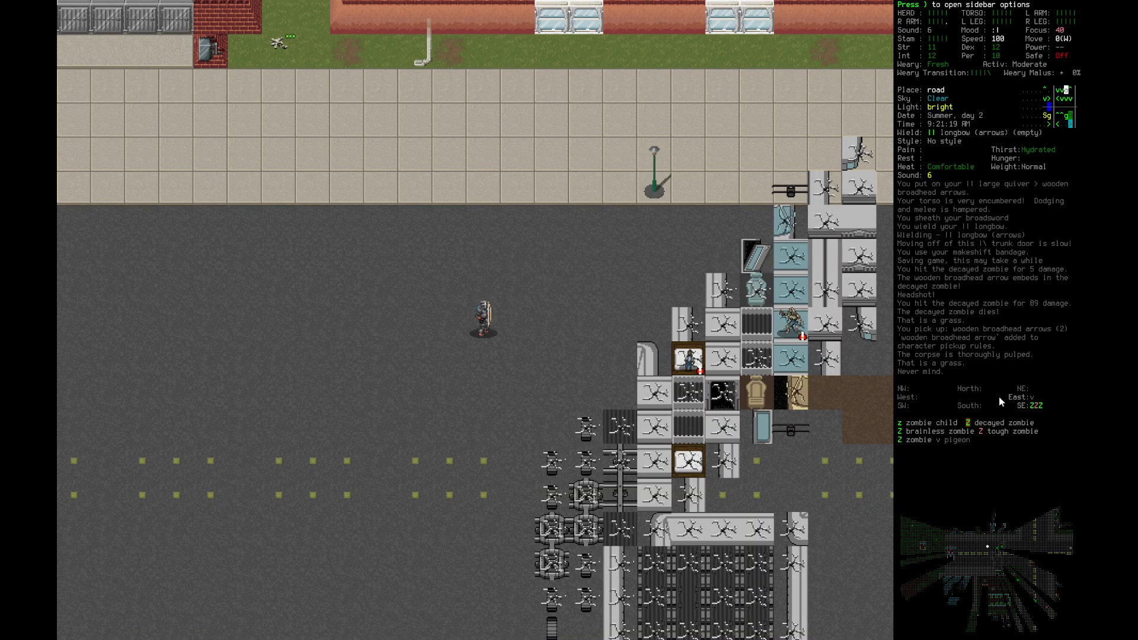
key(f)
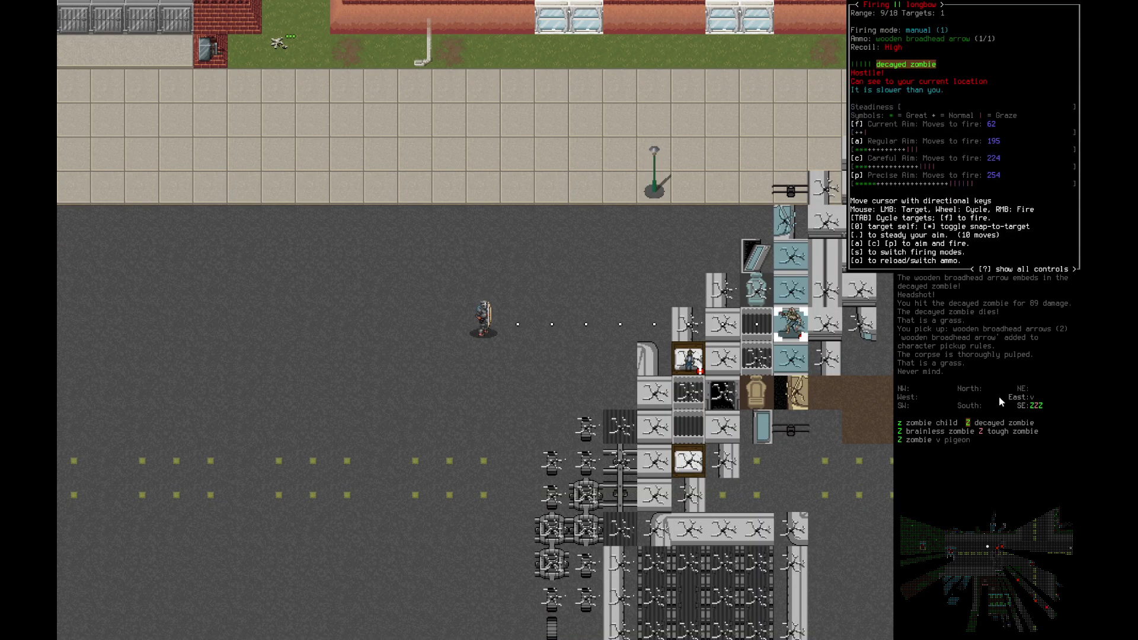
key(Tab)
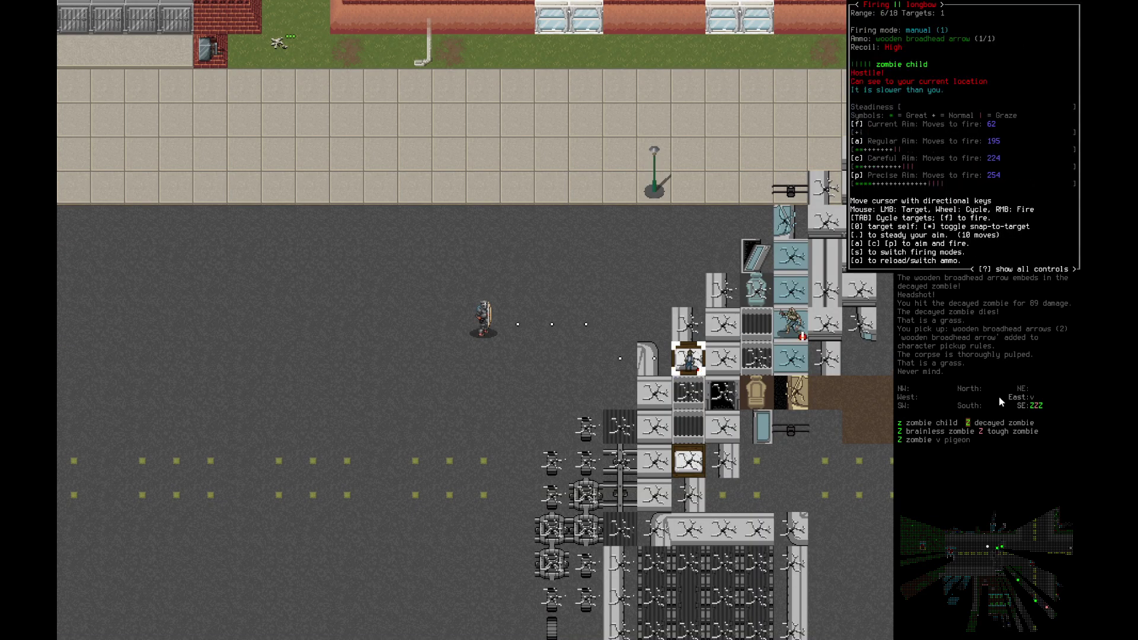
key(a)
key(Right)
key(Right)
key(Return)
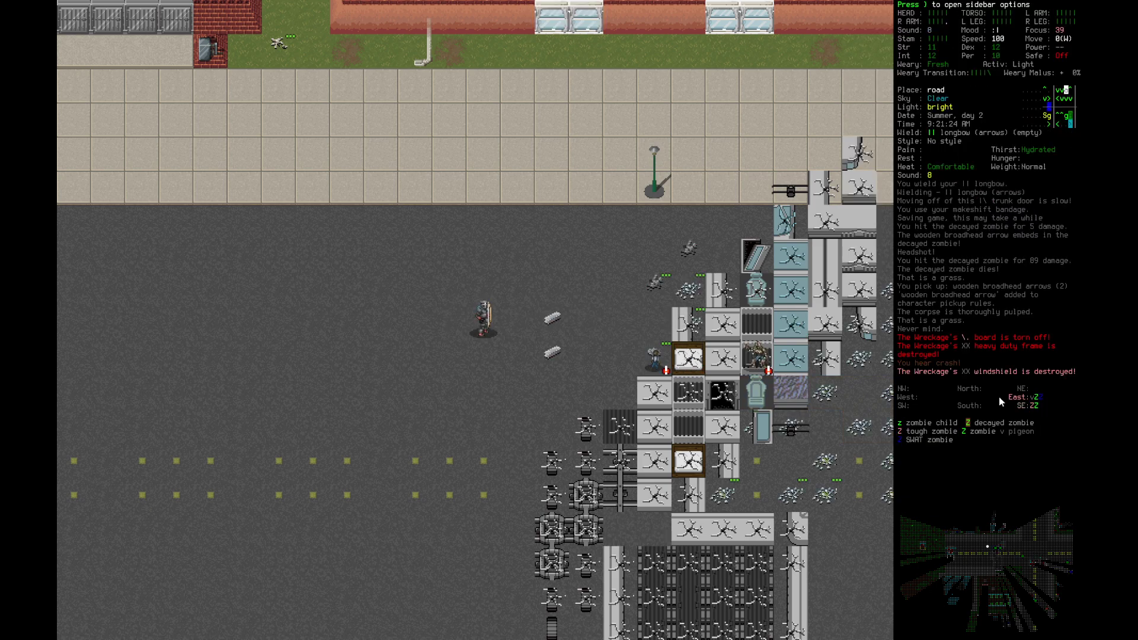
key(r)
key(Right)
key(Right)
key(Return)
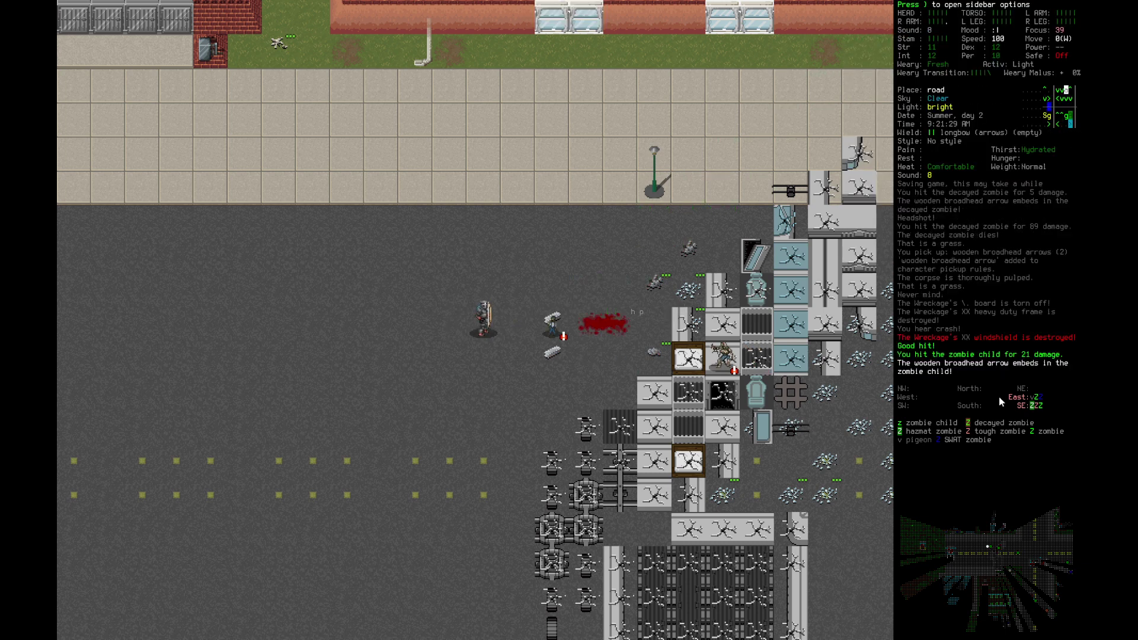
Step: Draw the broadsword from the scabbard, dropping the longbow, and attack the decayed zombie
key(a)
key(Right)
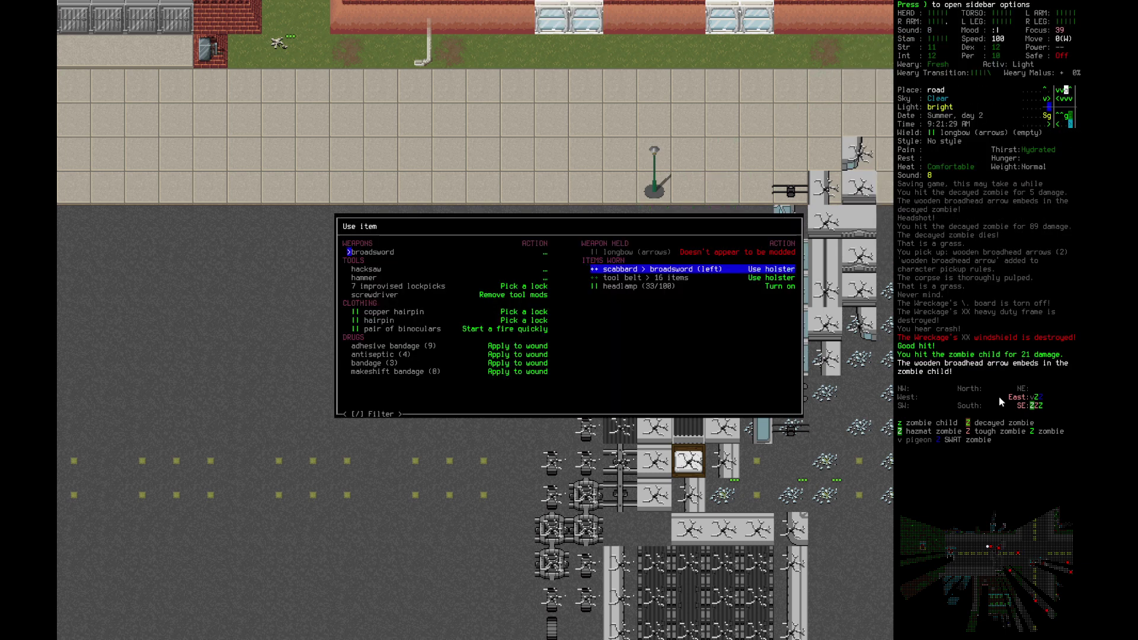
key(Return)
key(Return)
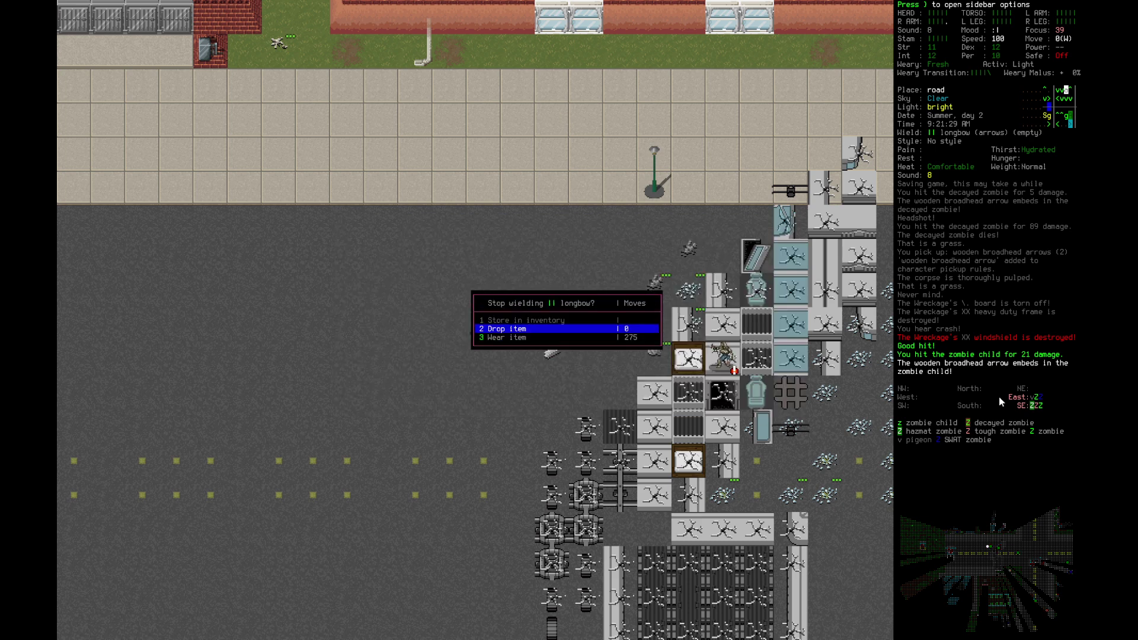
key(Return)
key(Right)
key(Right)
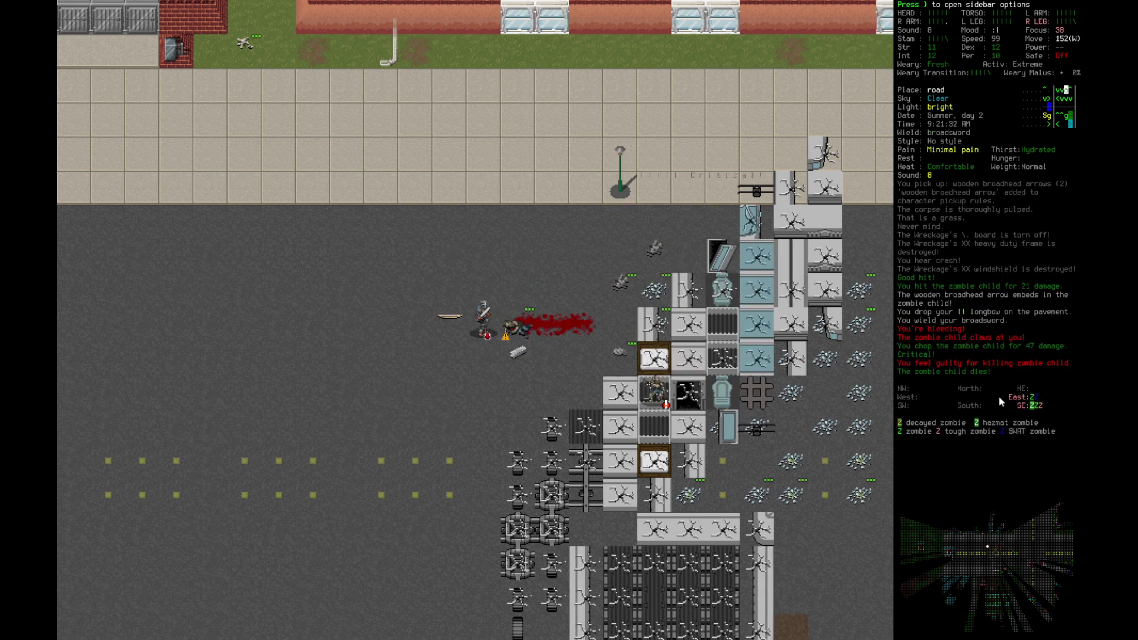
key(Left)
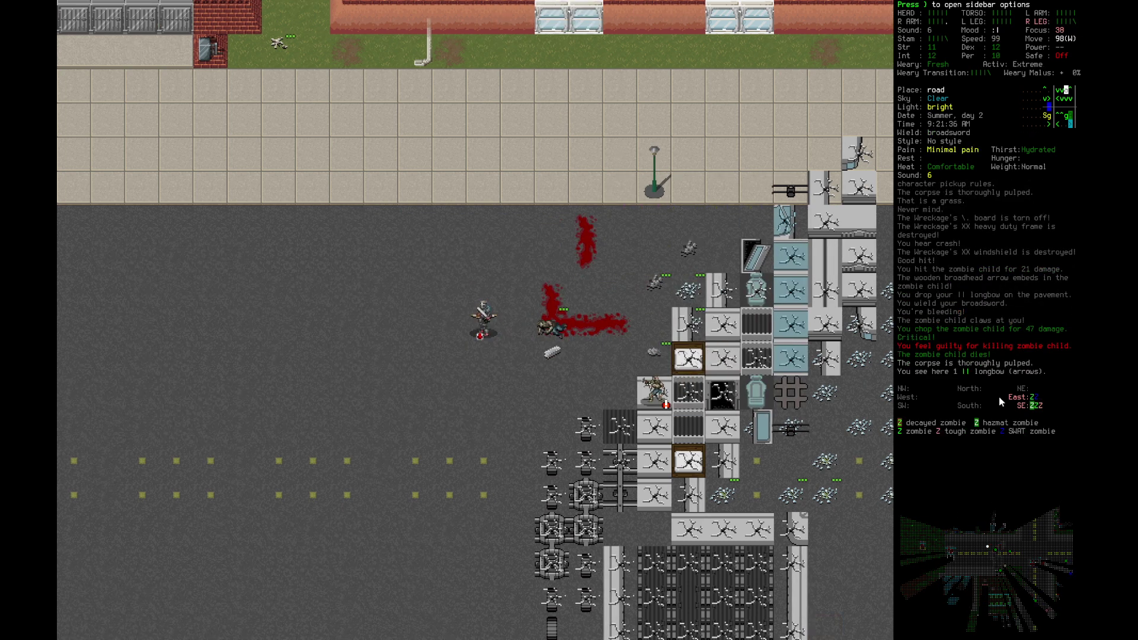
key(Right)
key(Right)
key(Right)
key(Down)
key(Right)
key(Right)
key(Right)
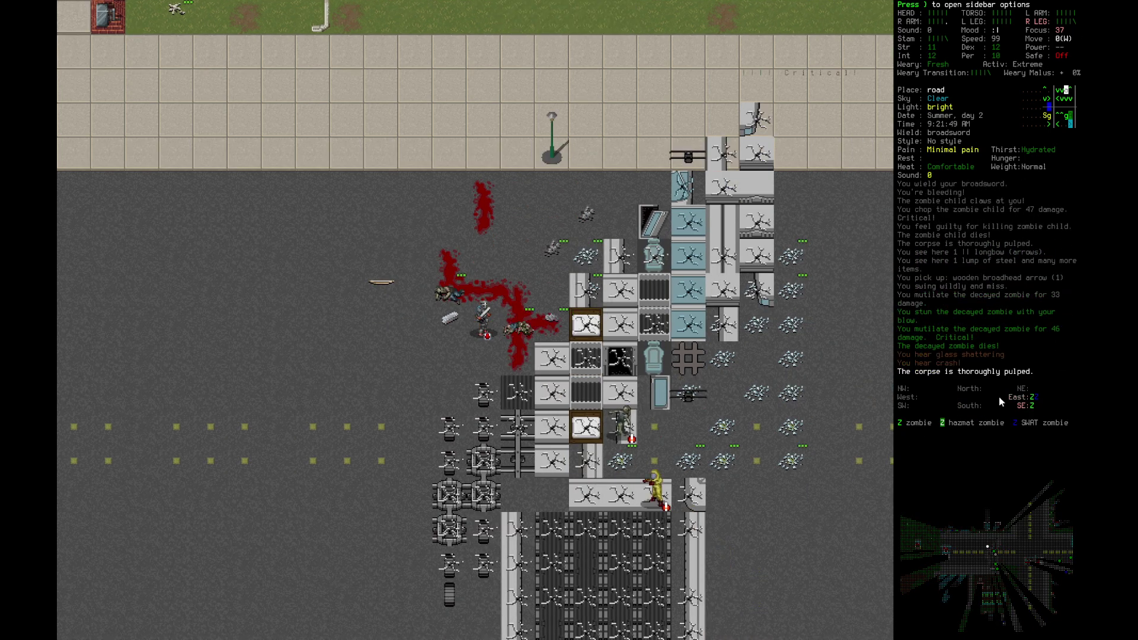
Step: Step back along the road and wait for the zombies to approach
key(Down)
key(Left)
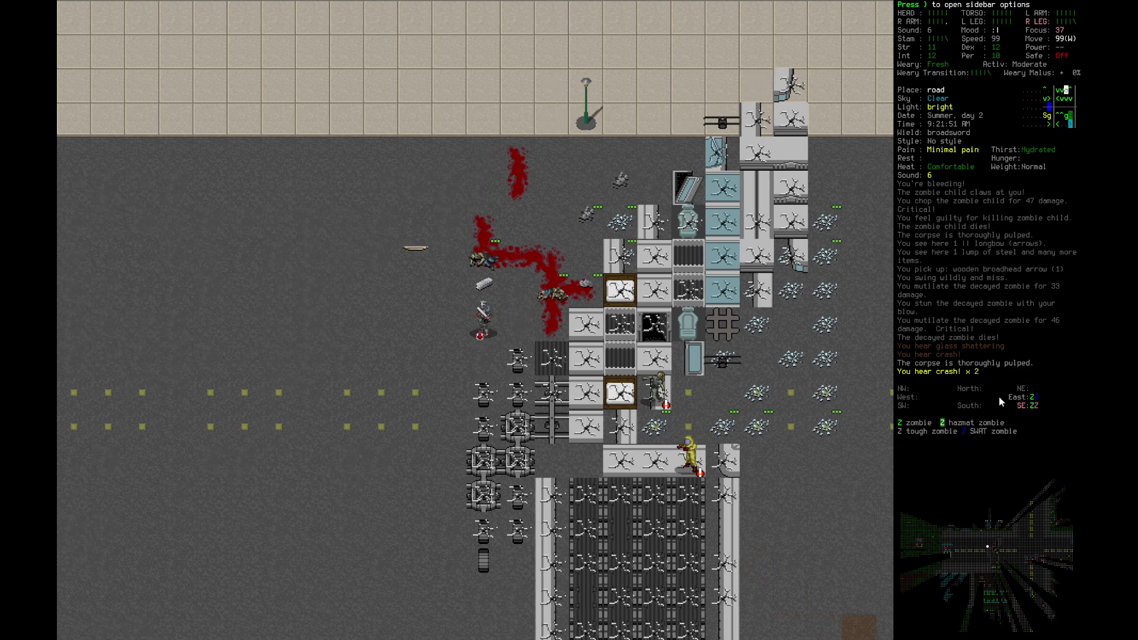
key(Left)
key(n)
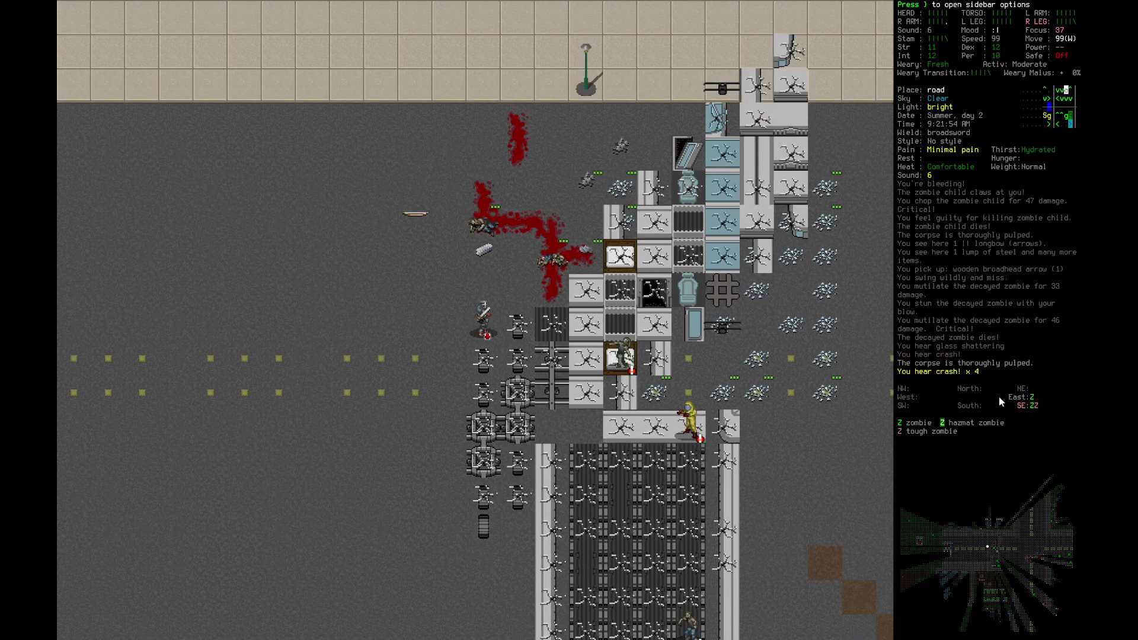
key(period)
key(period)
key(period)
key(period)
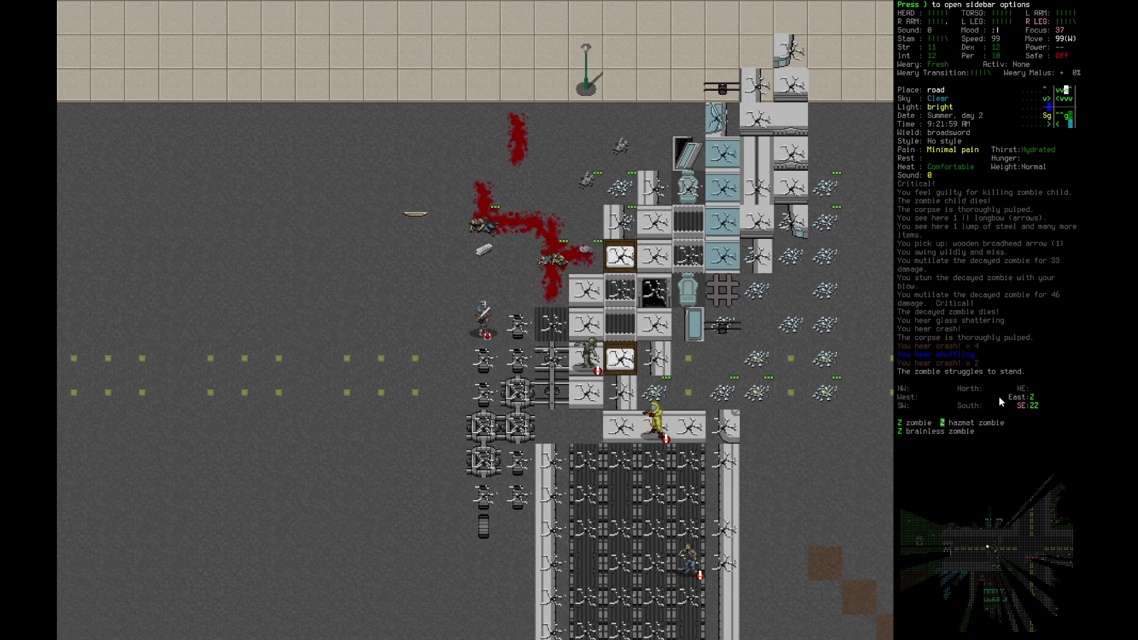
key(period)
key(period)
key(period)
key(period)
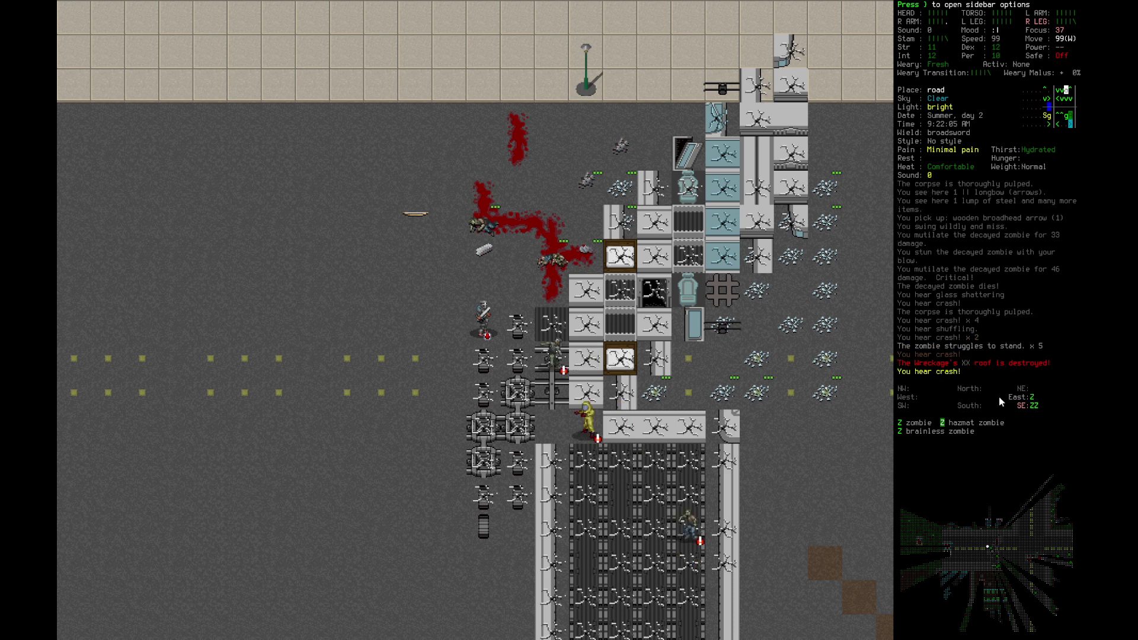
key(period)
key(period)
key(period)
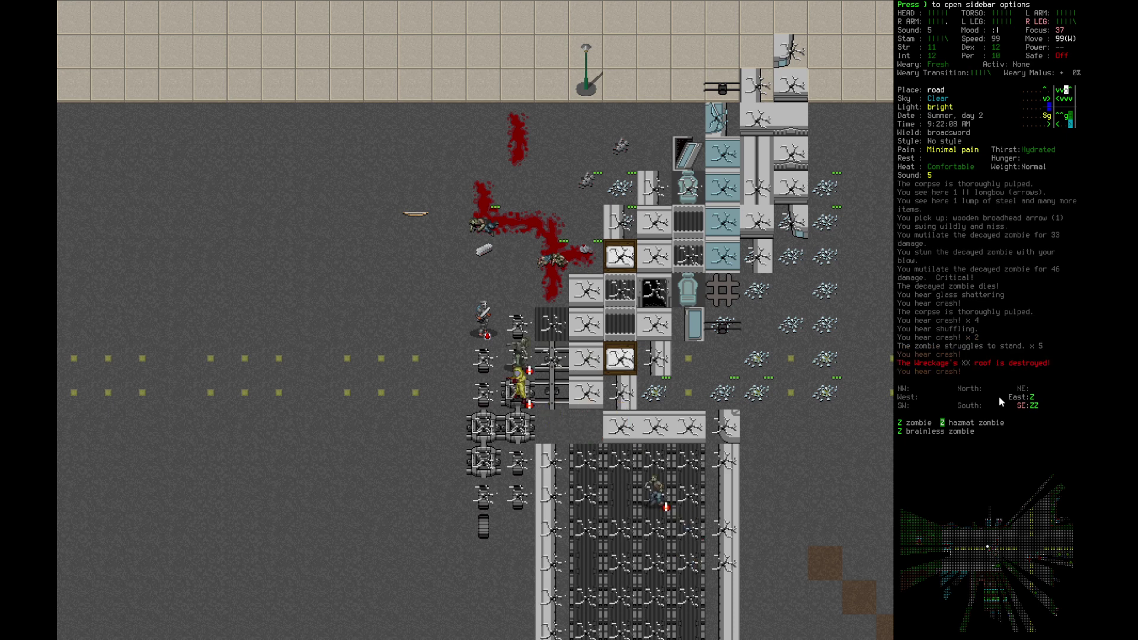
Step: Kill the hazmat zombie with the broadsword and wait for the next zombie
key(Right)
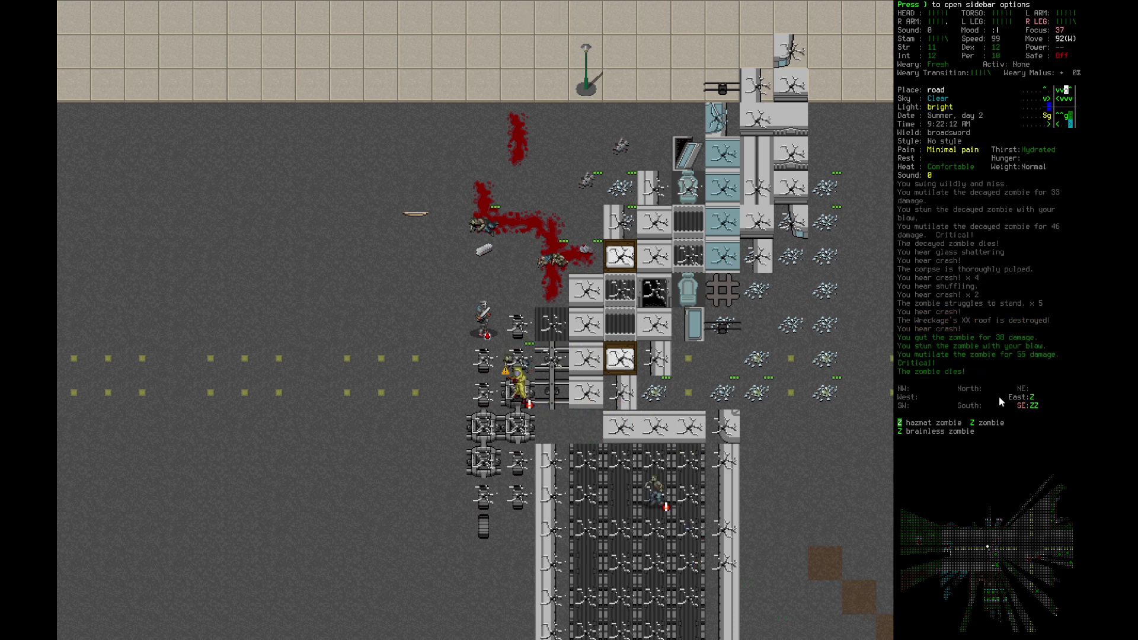
key(Right)
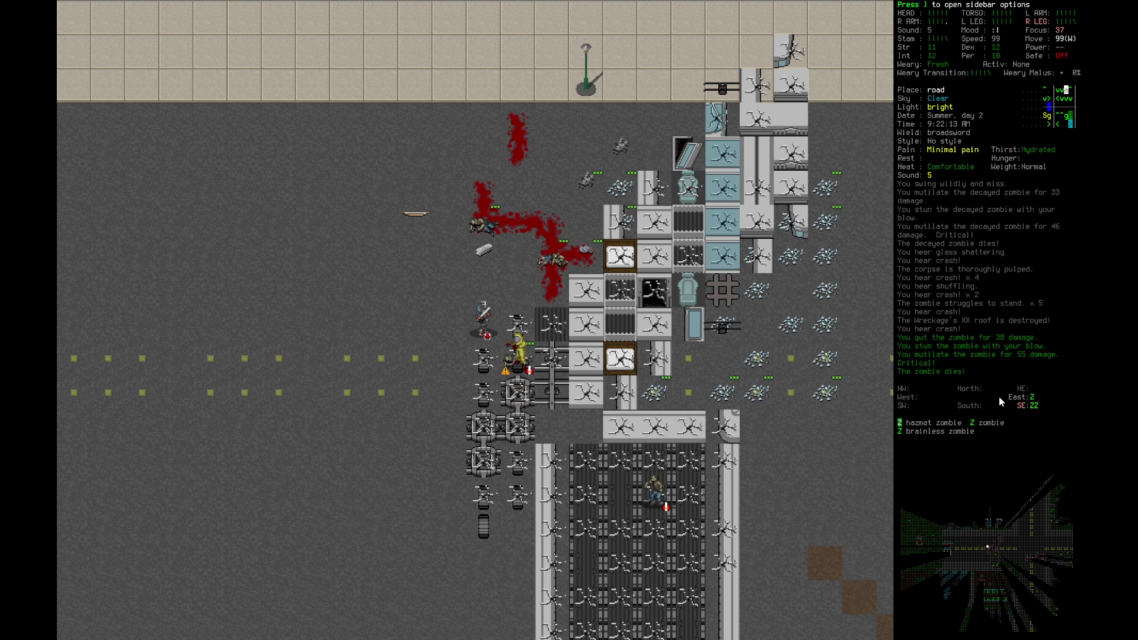
key(Right)
key(Right)
key(Right)
key(Right)
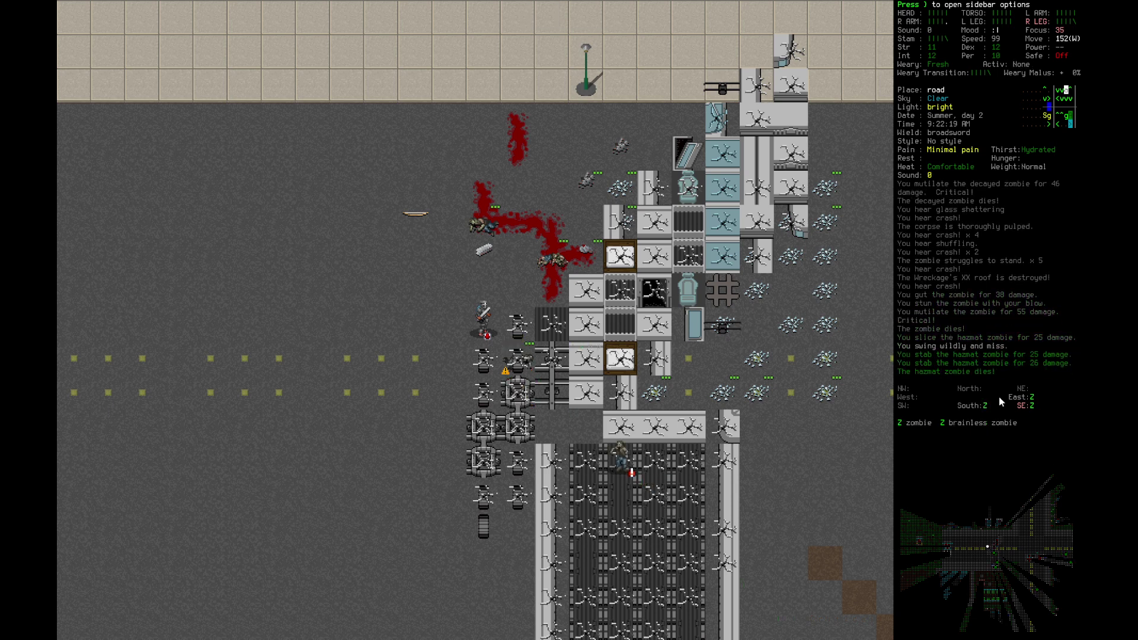
key(period)
key(period)
key(period)
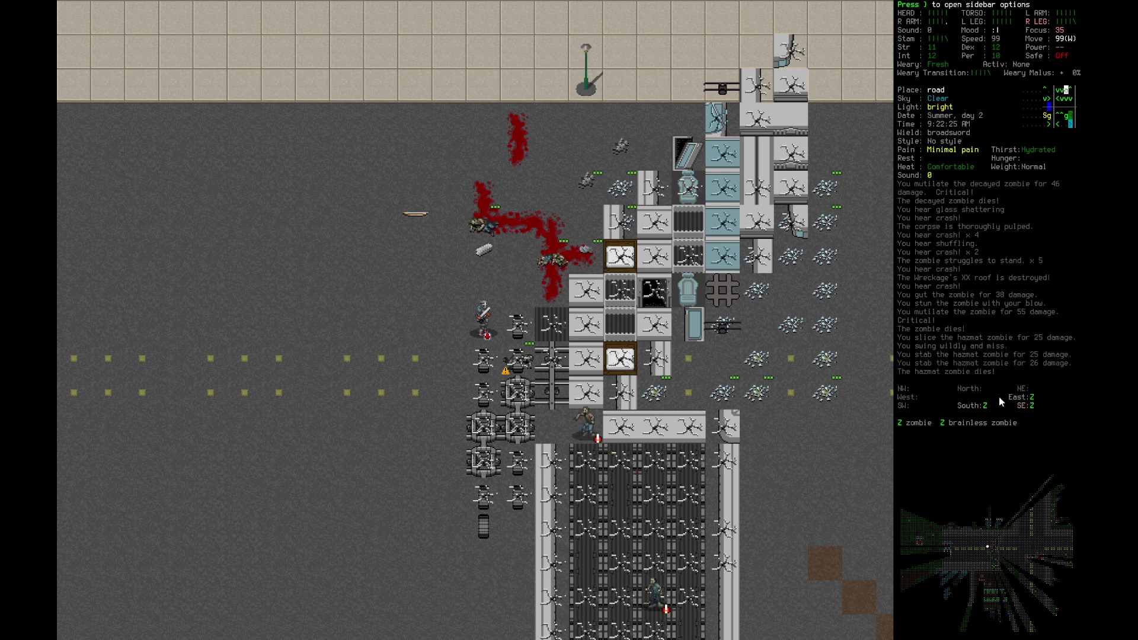
Step: Kill the zombie to the south-east and pulp the corpses despite the warning
key(period)
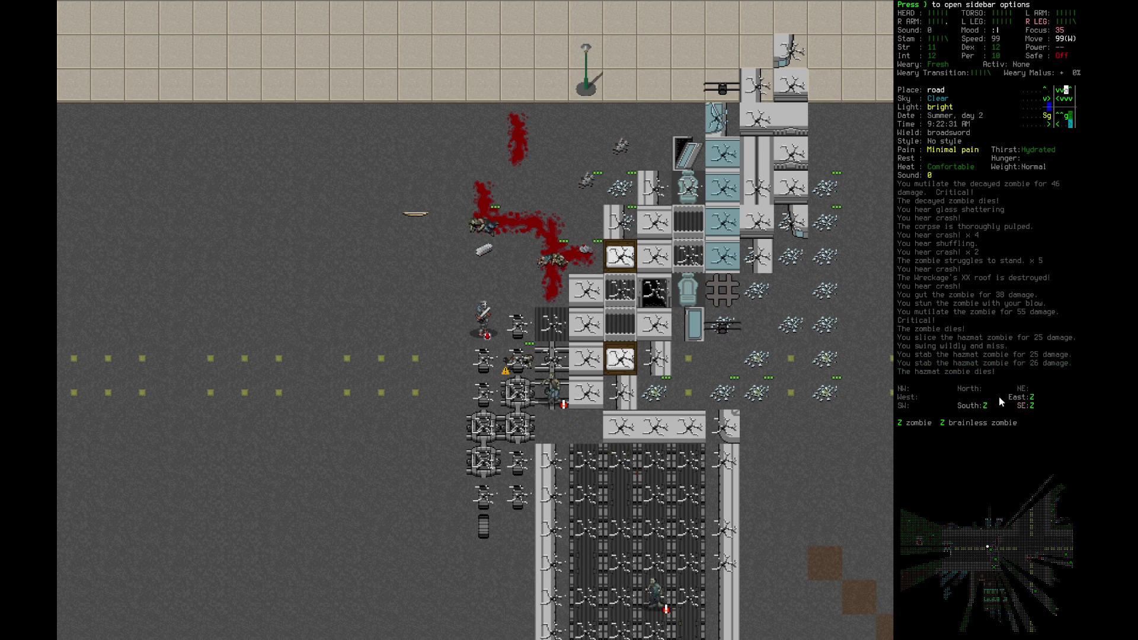
key(period)
key(period)
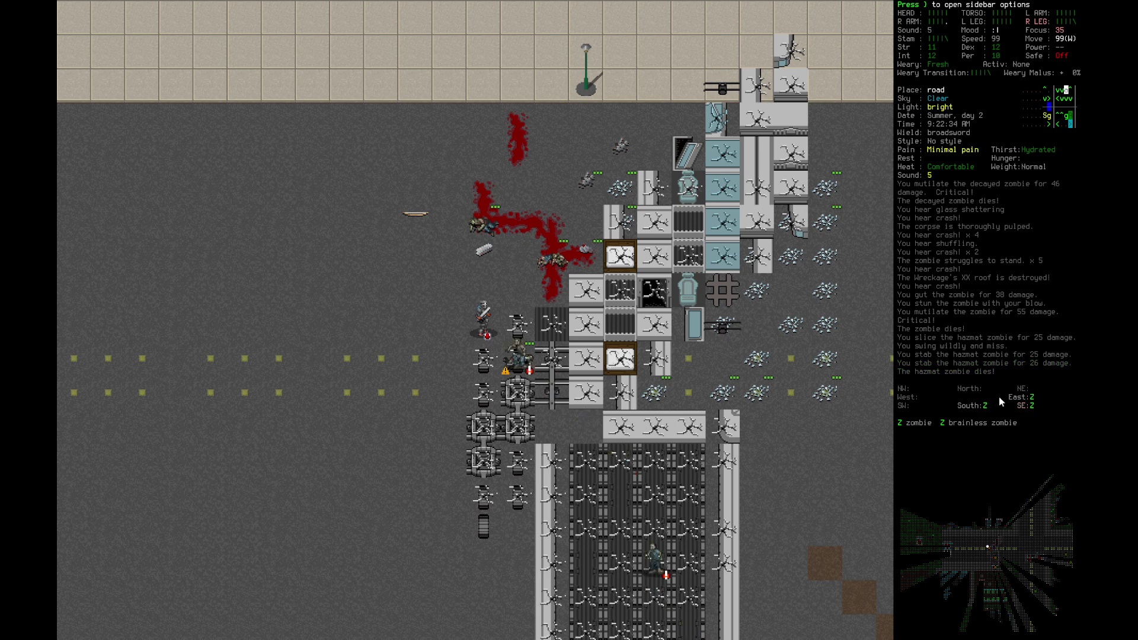
key(n)
key(n)
key(n)
key(n)
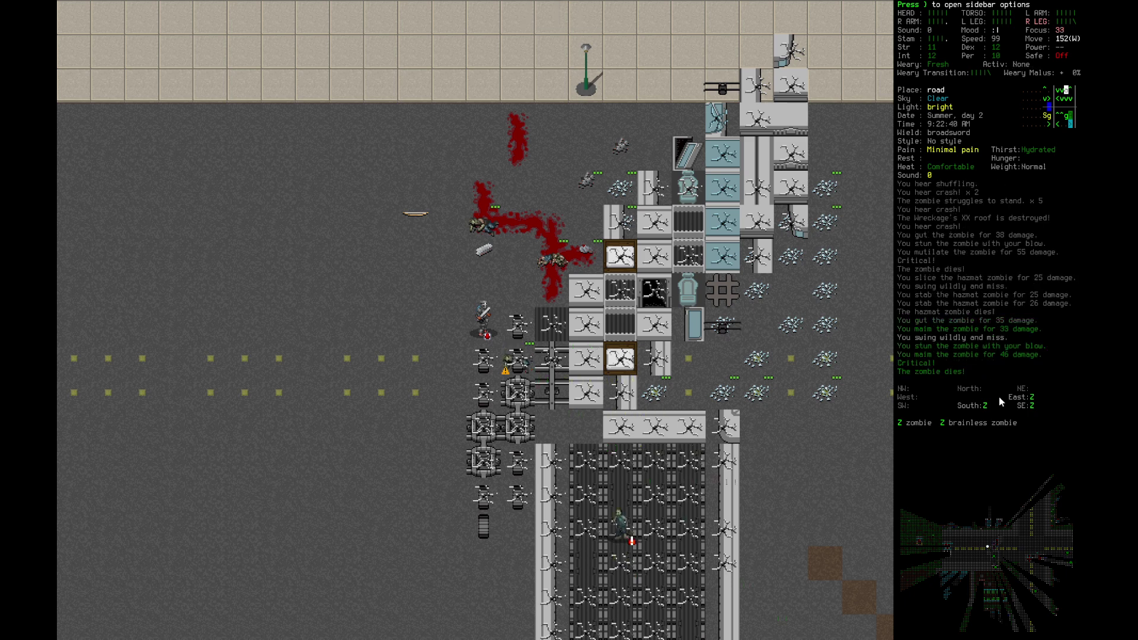
key(s)
key(n)
key(Right)
key(Right)
key(Return)
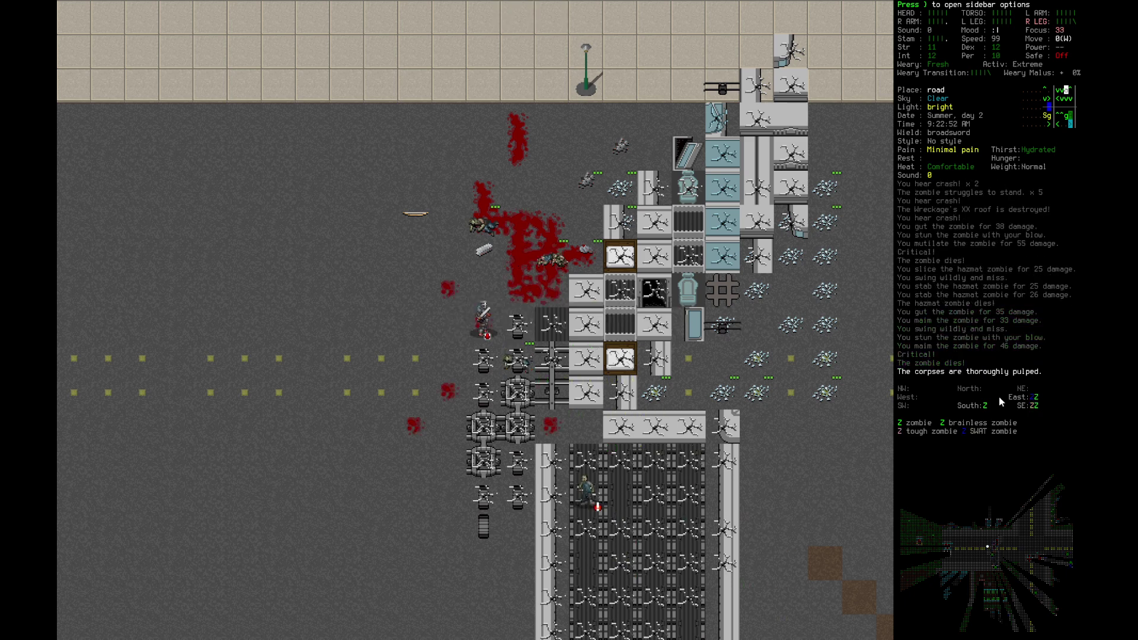
Step: Pick up the wrapped radiation badge from the adjacent tile
key(e)
key(Right)
key(Down)
key(Return)
key(Down)
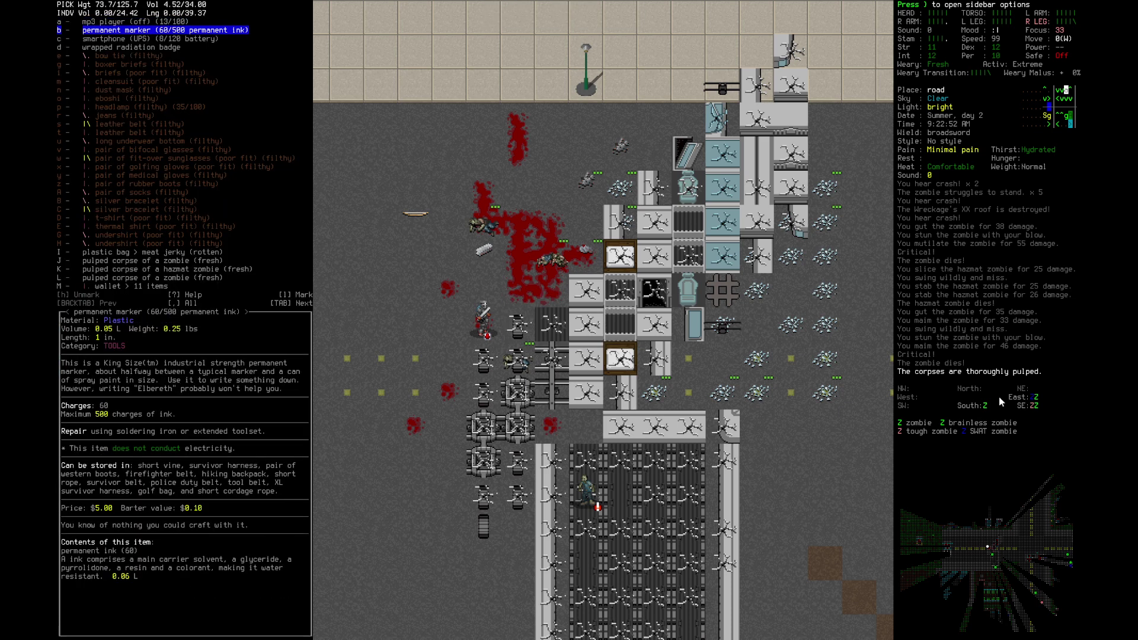
key(Down)
key(Down)
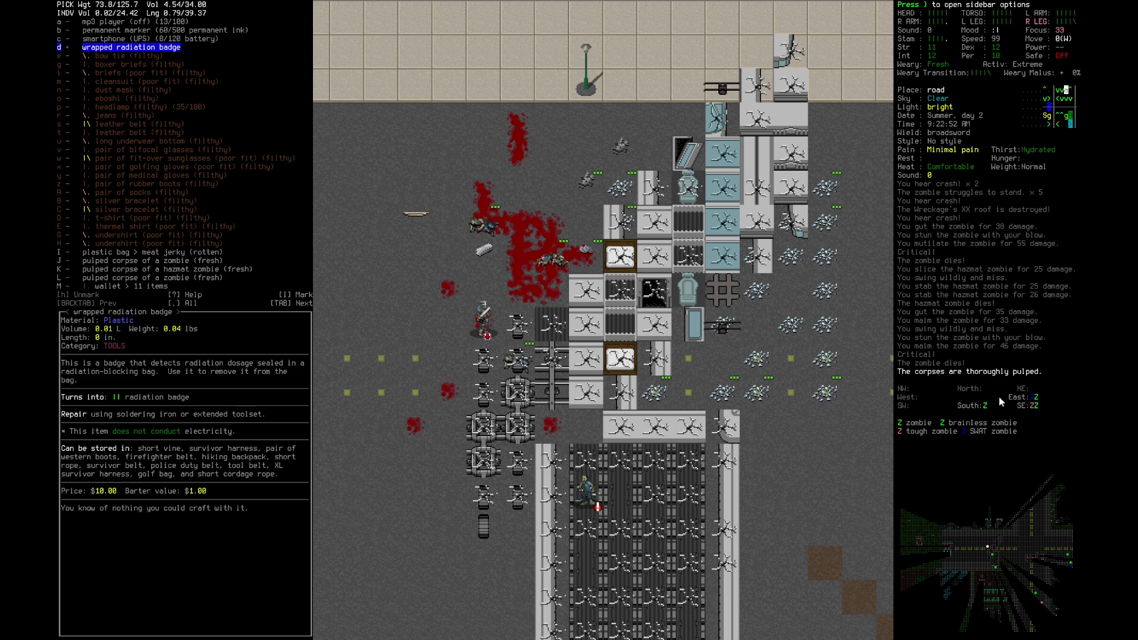
key(Down)
key(Down)
key(Down)
key(Down)
key(Down)
key(Down)
key(Down)
key(Down)
key(Down)
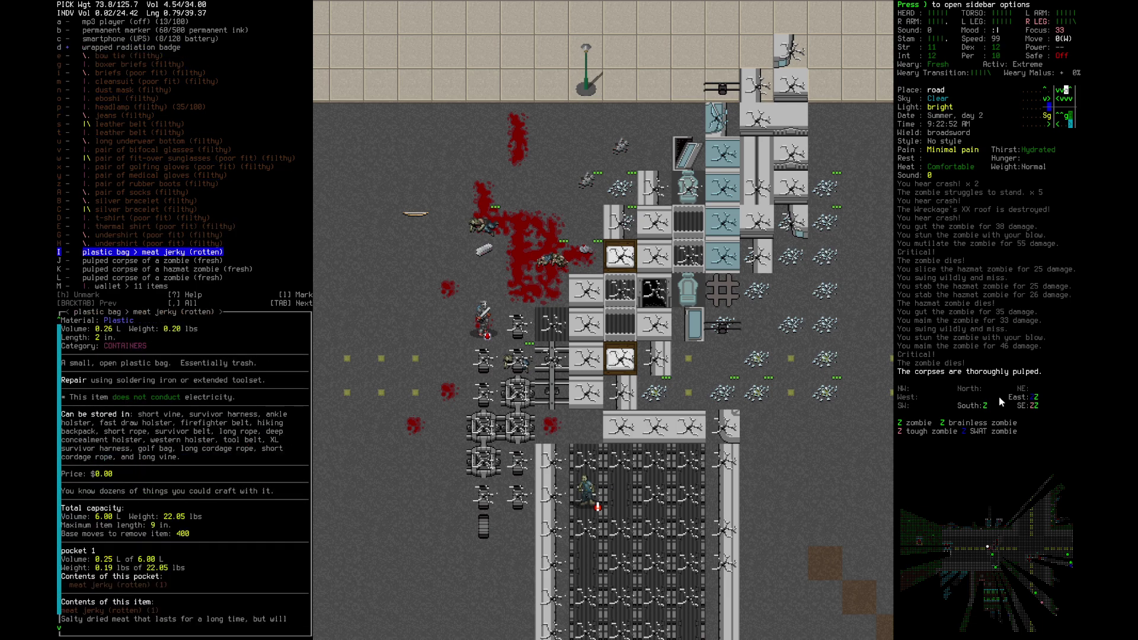
key(Return)
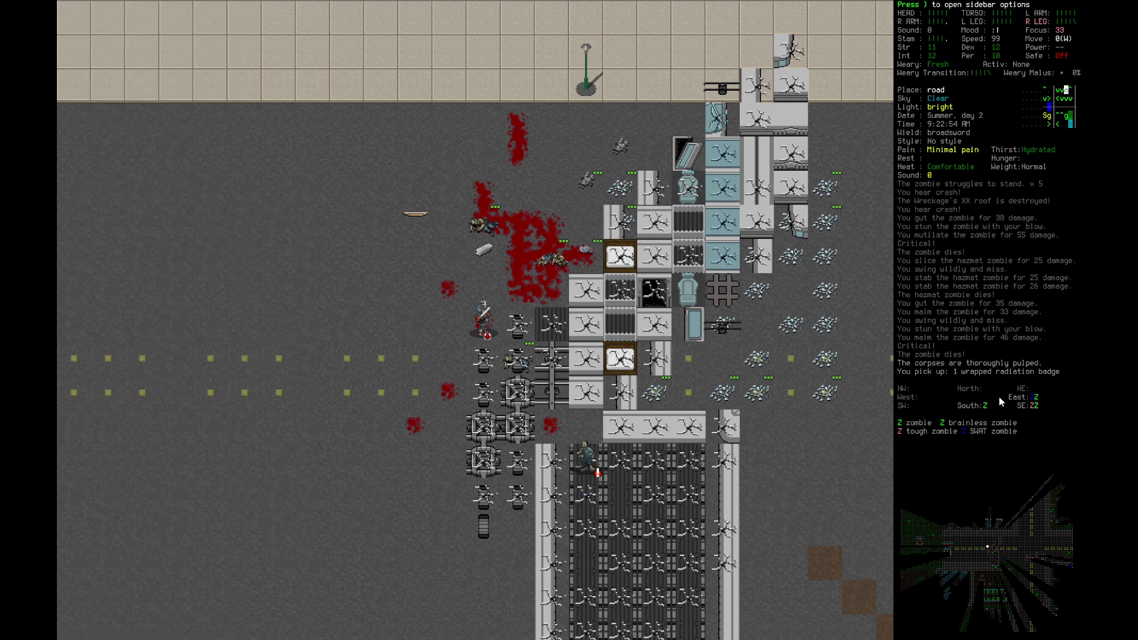
Step: Walk south along the wrecked vehicle and kill the zombie grabbing the survivor
key(Left)
key(Down)
key(Down)
key(Down)
key(Down)
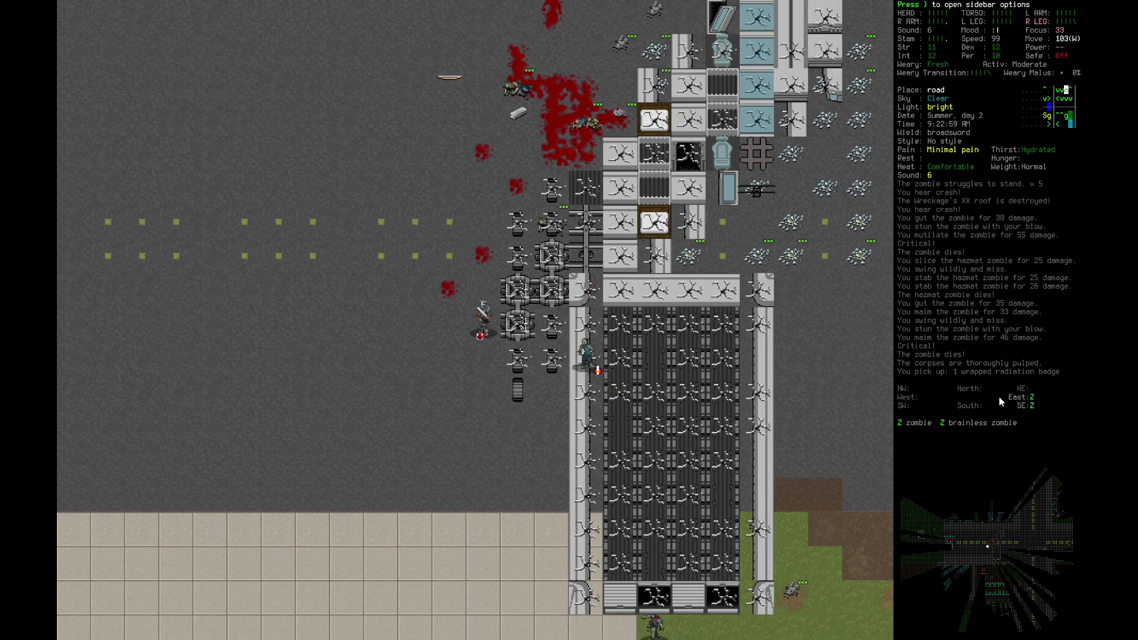
key(Down)
key(Right)
key(Down)
key(Right)
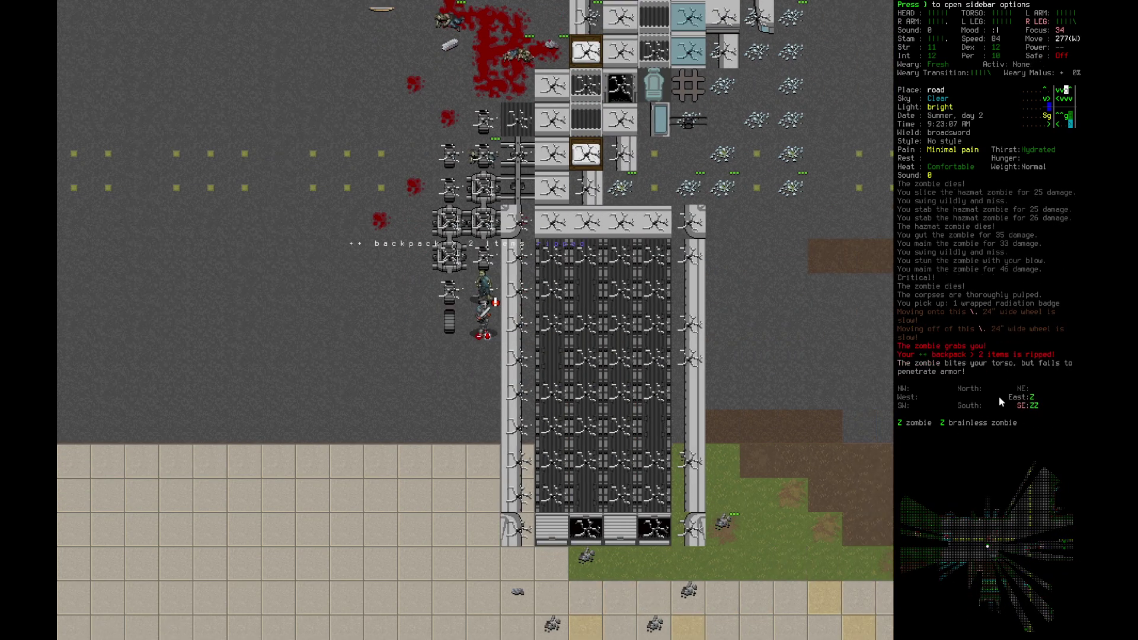
key(Up)
key(Up)
key(Up)
key(Up)
key(Down)
Step: Pulp the grabbing zombie's corpse and dismiss the ground item list
key(g)
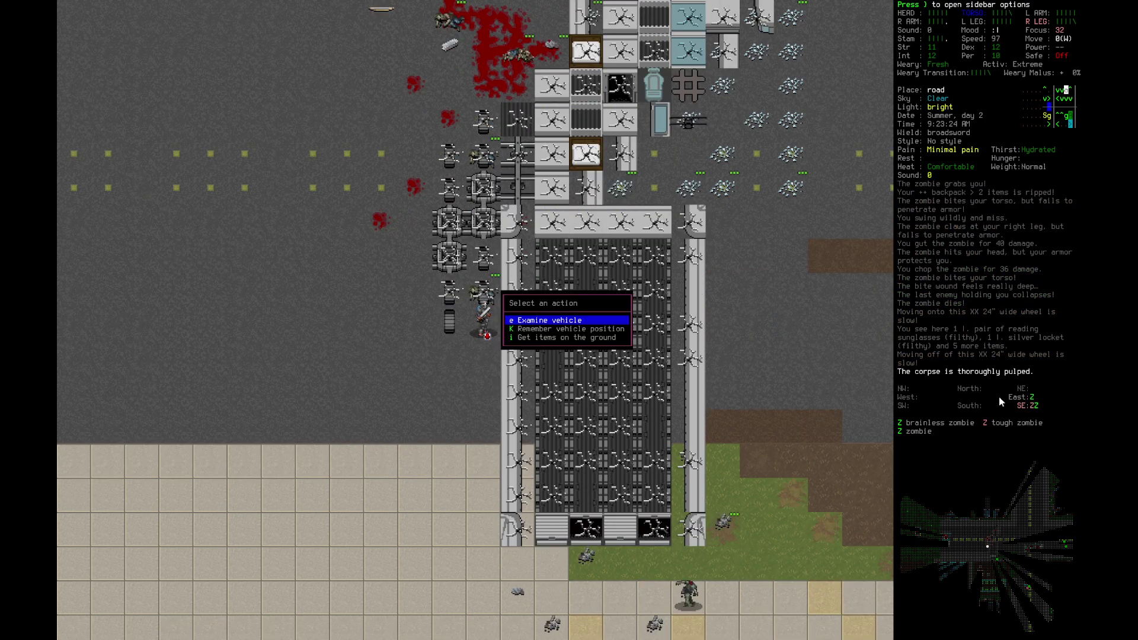
key(Down)
key(Return)
key(Escape)
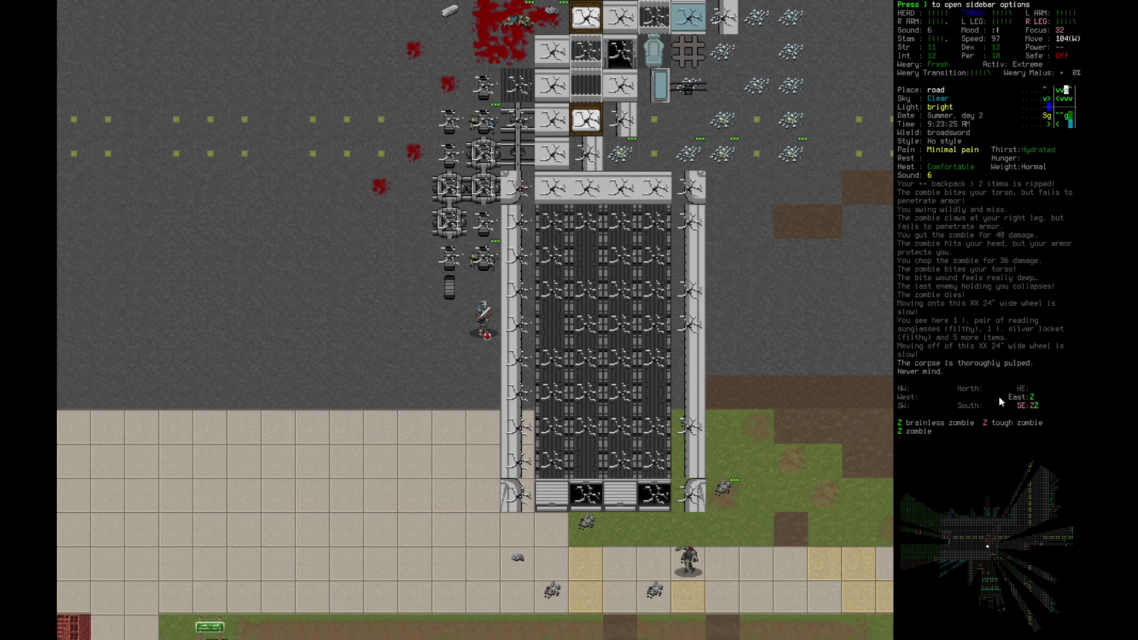
Step: Walk north, check the ground items, and pick up the lump of steel
key(Left)
key(Left)
key(Up)
key(Up)
key(Up)
key(Up)
key(Up)
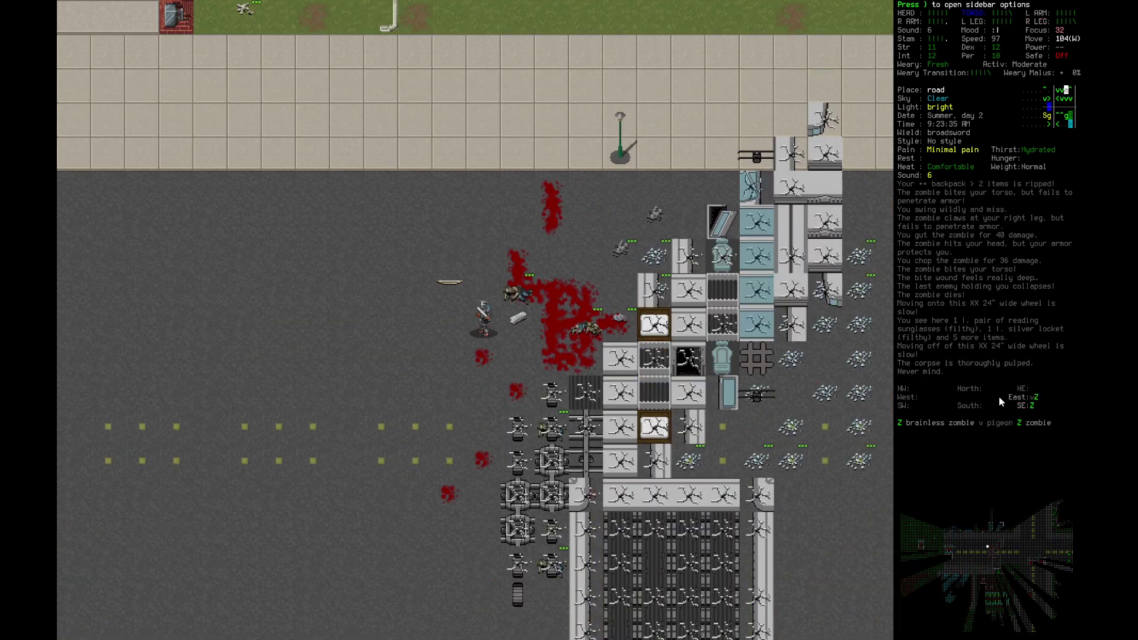
key(Up)
key(g)
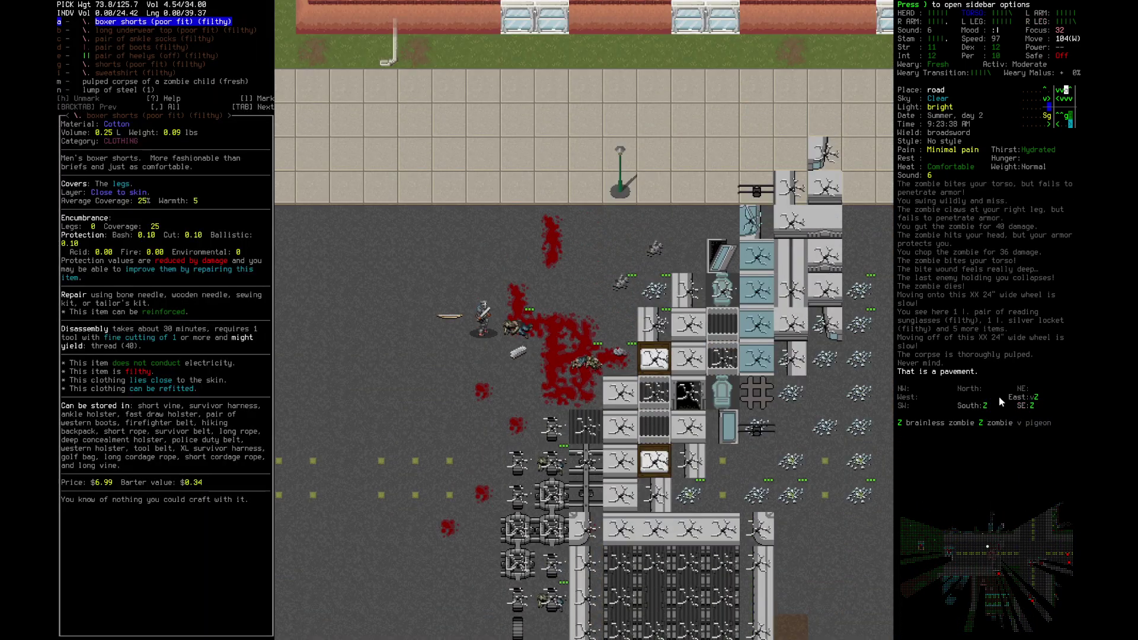
key(Escape)
key(Down)
key(e)
key(Right)
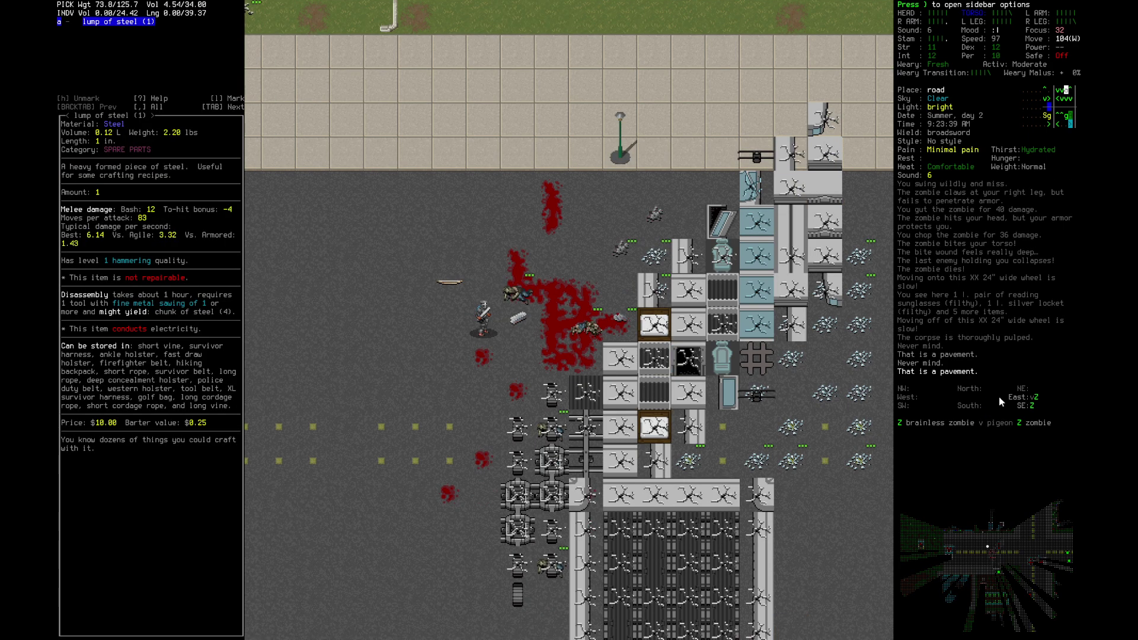
key(Return)
Step: Take the longbow, sheathing the broadsword to wield it, and view the character sheet
key(Up)
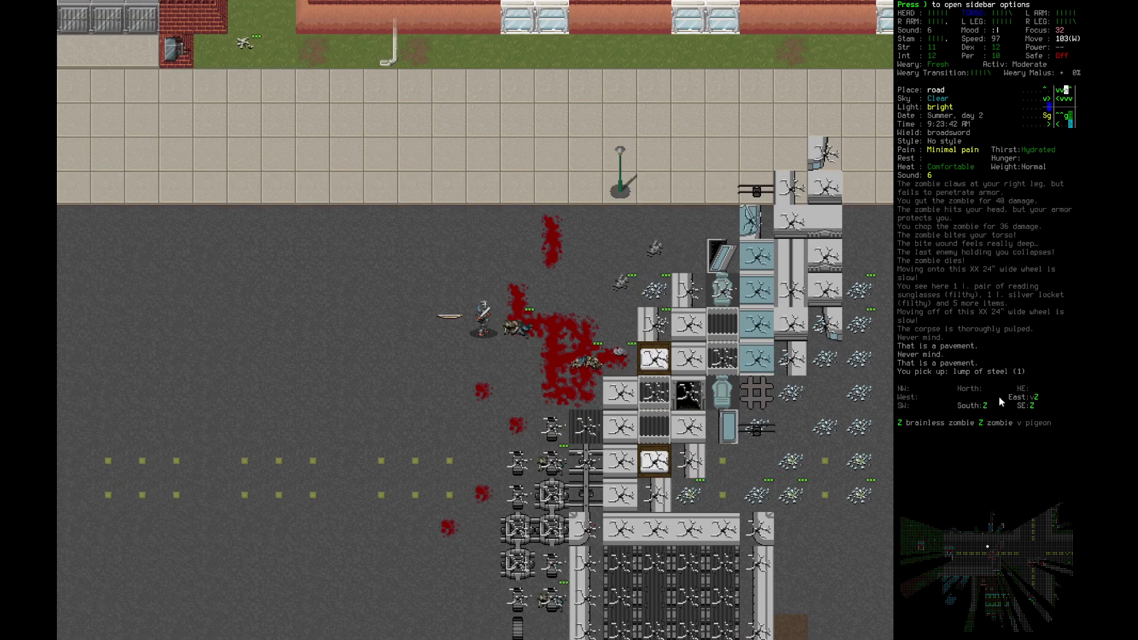
key(e)
key(Left)
key(Return)
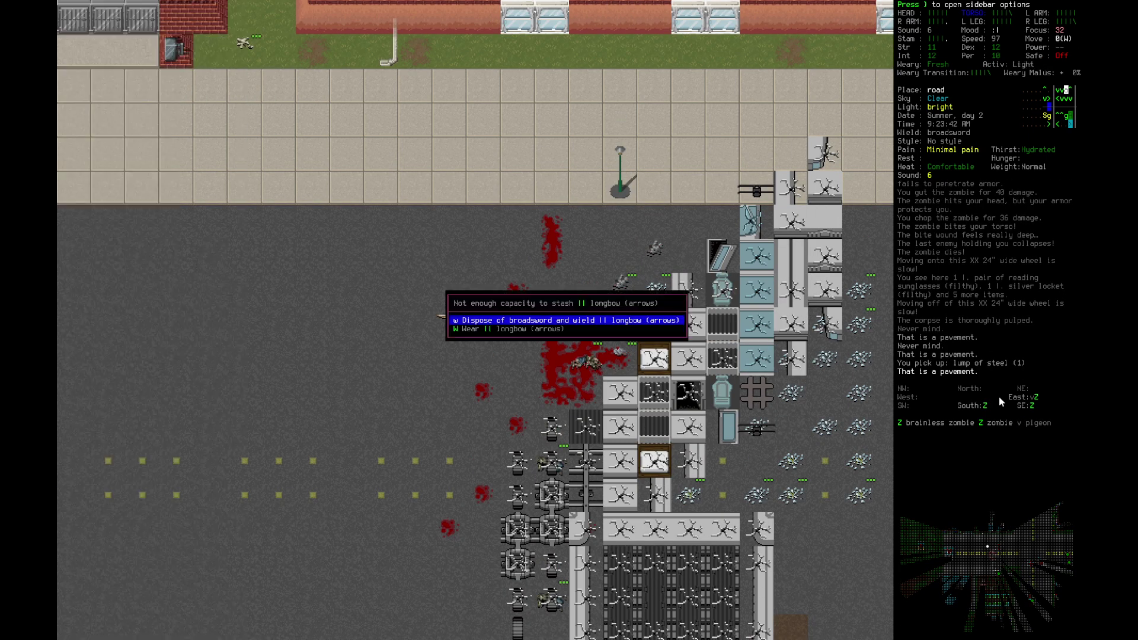
key(Return)
key(Return)
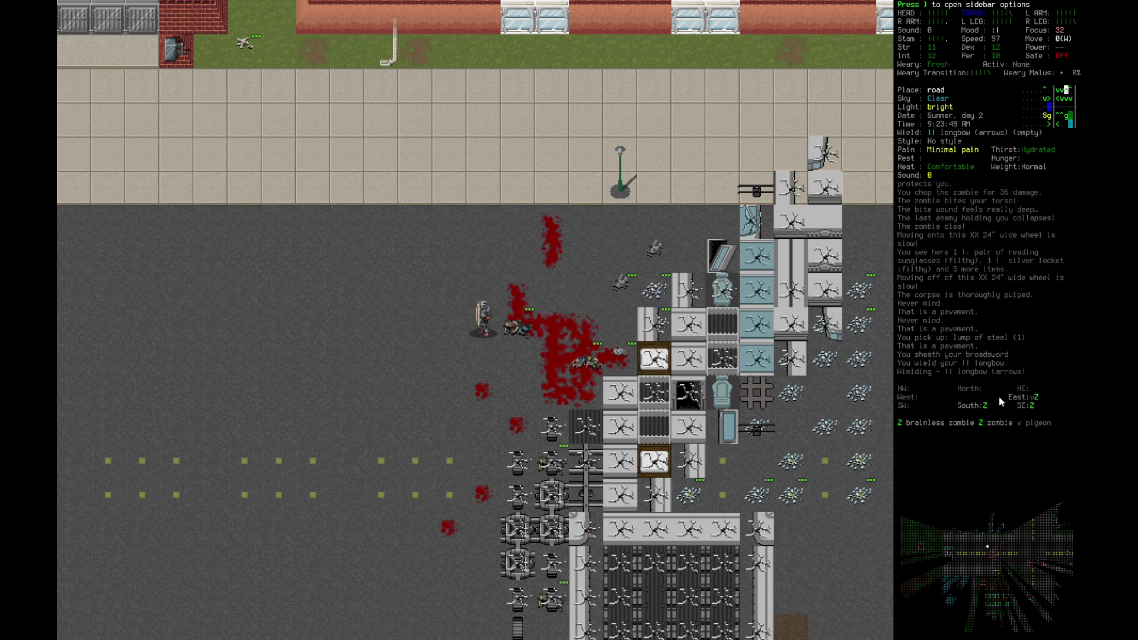
key(at)
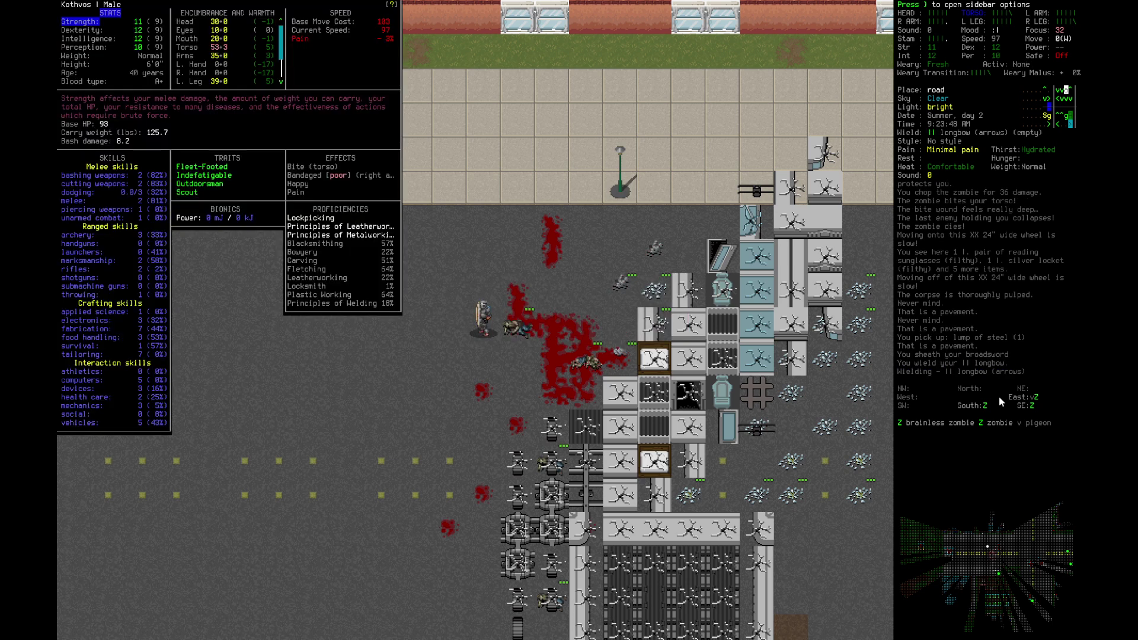
Step: Apply antiseptic to the wounded body part despite the zombie, then walk two steps south
key(Escape)
key(a)
key(Down)
key(Down)
key(Down)
key(Down)
key(Down)
key(Down)
key(Return)
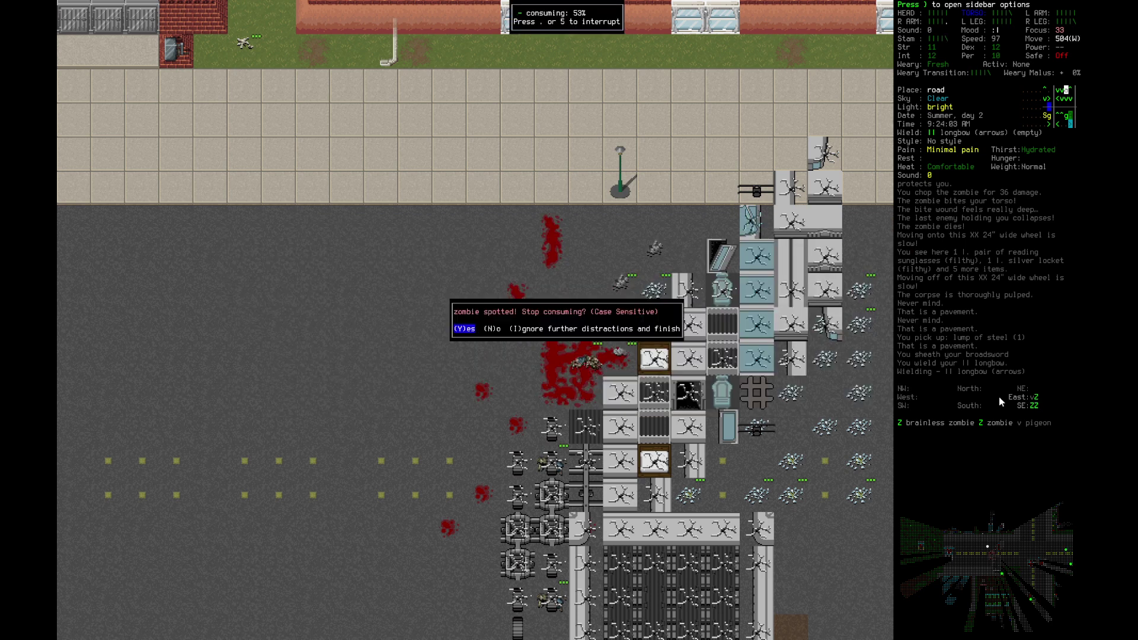
key(Right)
key(Right)
key(Return)
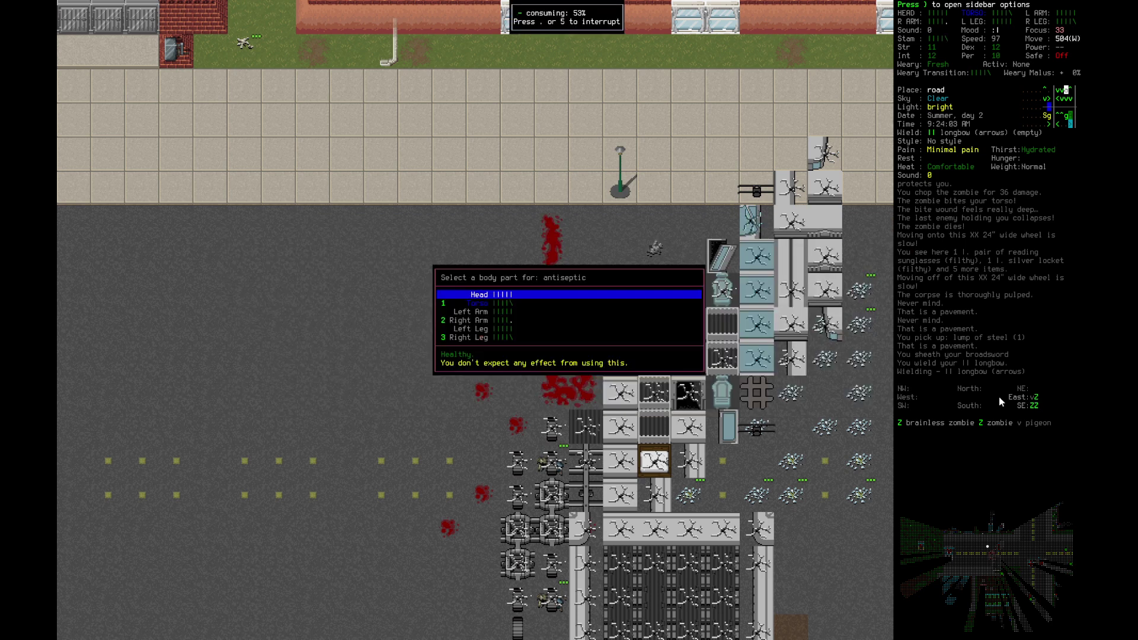
key(Down)
key(Return)
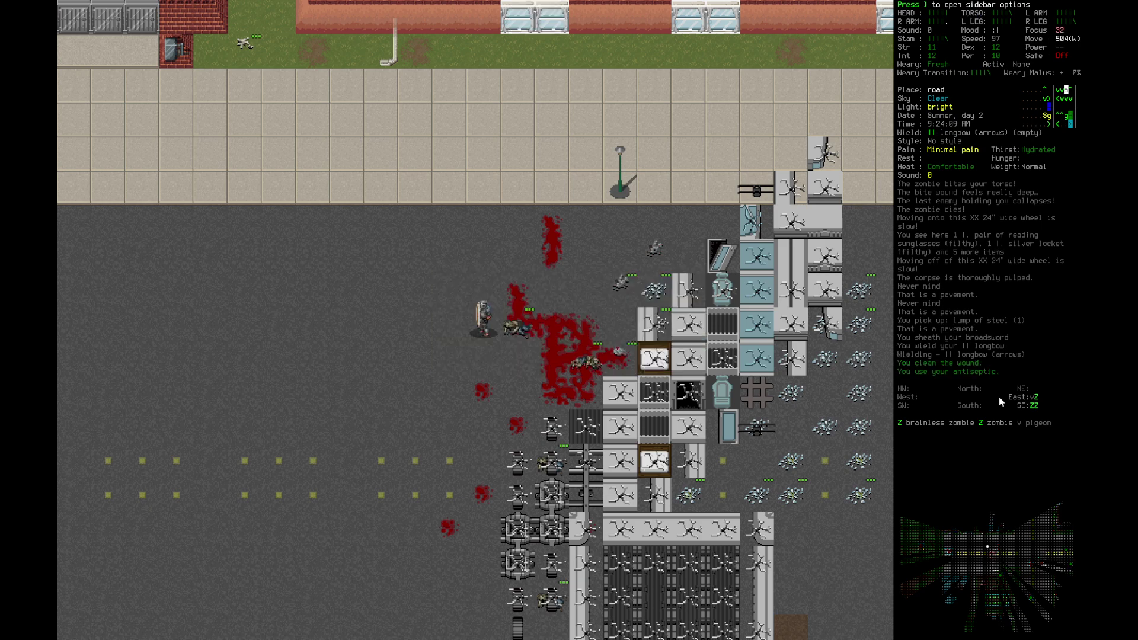
key(Down)
key(Down)
key(Down)
key(Down)
key(Down)
key(Down)
key(Down)
key(Down)
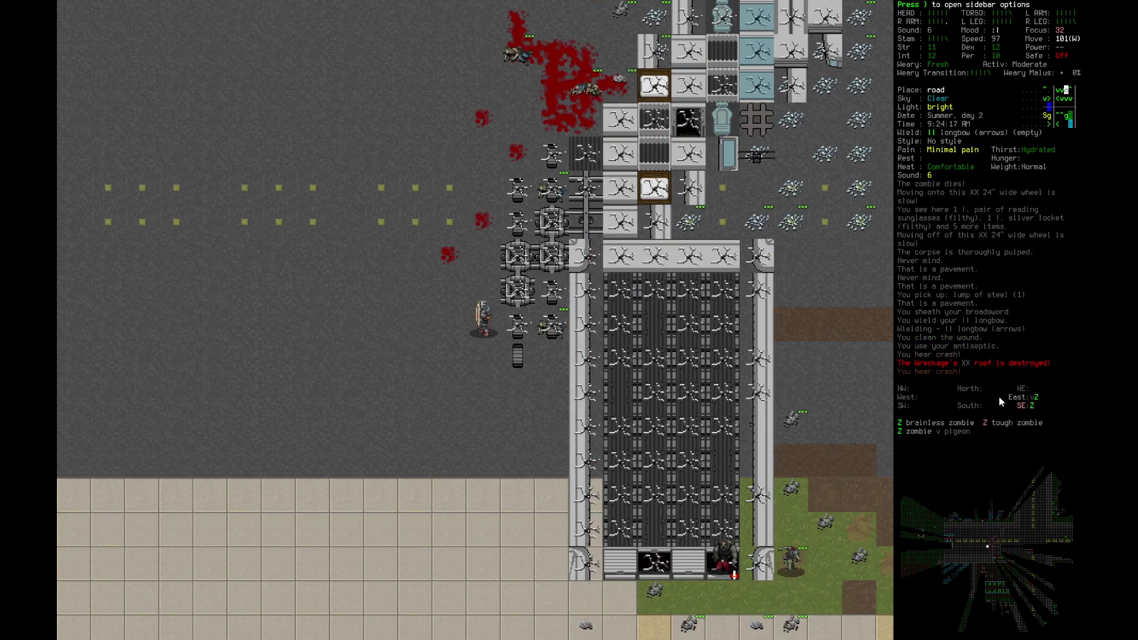
key(Down)
key(Down)
key(Down)
Step: Step into position and fire longbow arrows until the tough zombie dies
key(Right)
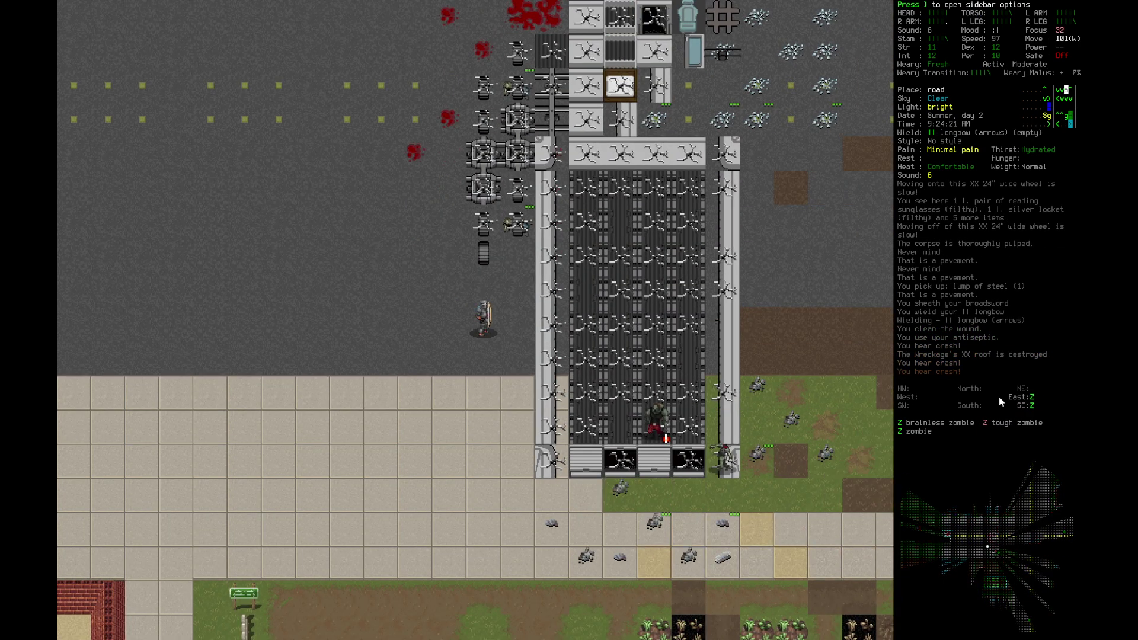
key(f)
key(f)
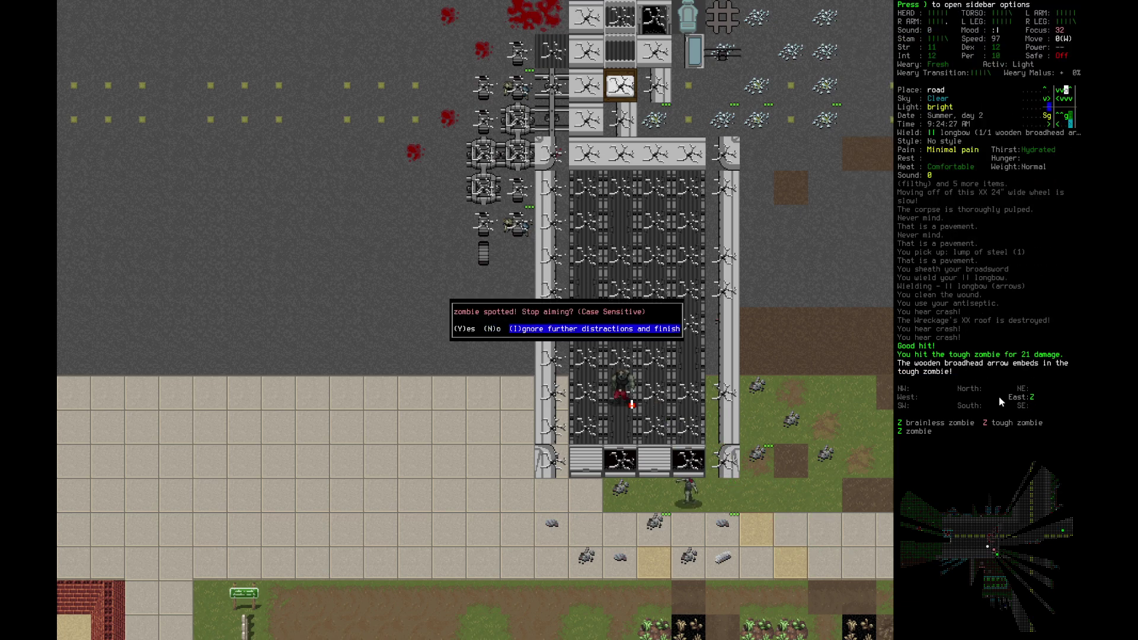
key(f)
key(f)
key(f)
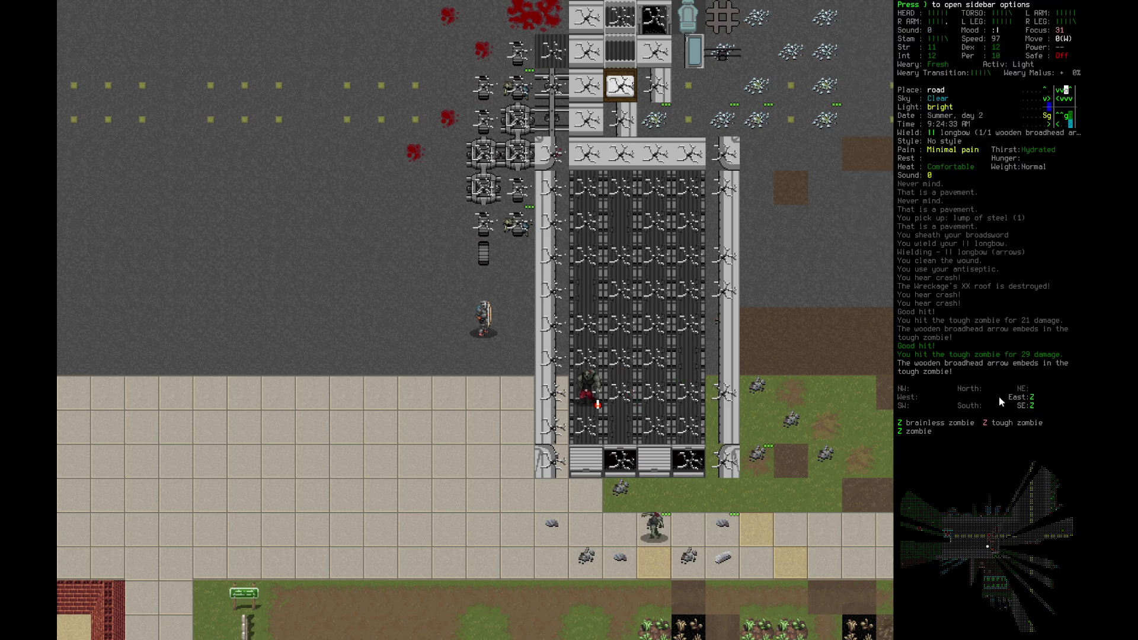
key(f)
key(f)
key(f)
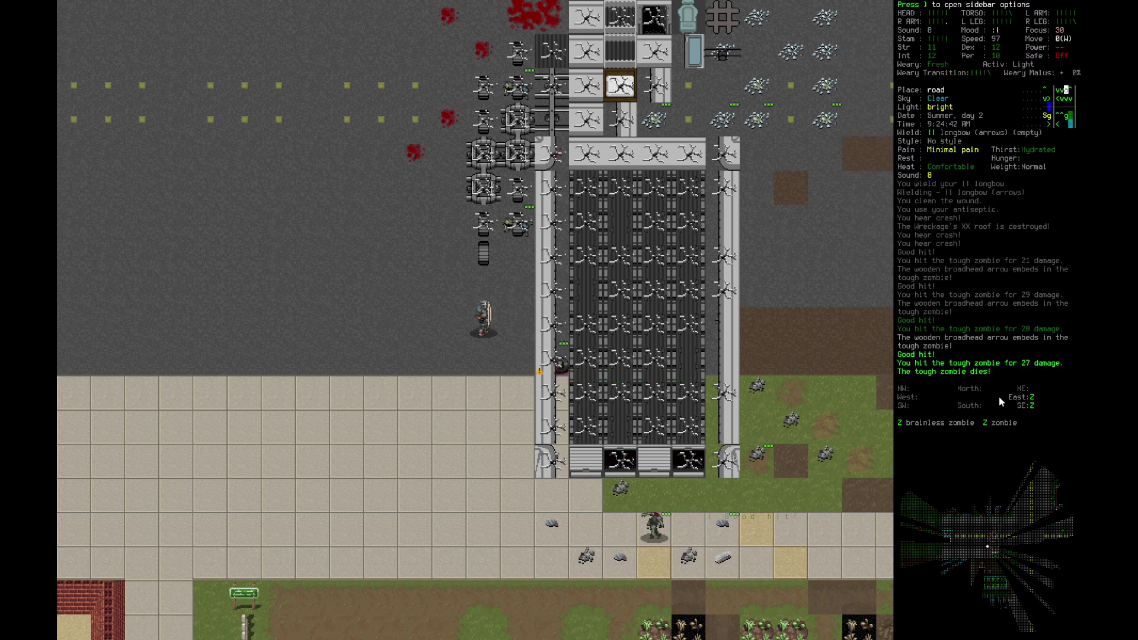
Step: Review torso armor layering, including the ornamental plate armor, in Sort Armor
key(plus)
key(Right)
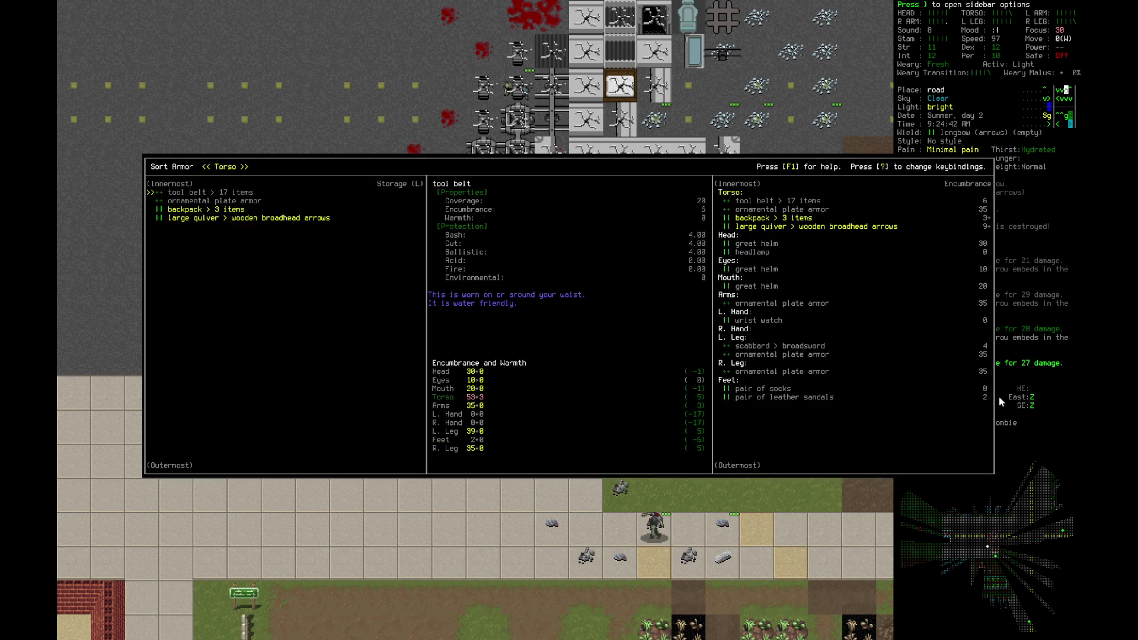
key(Down)
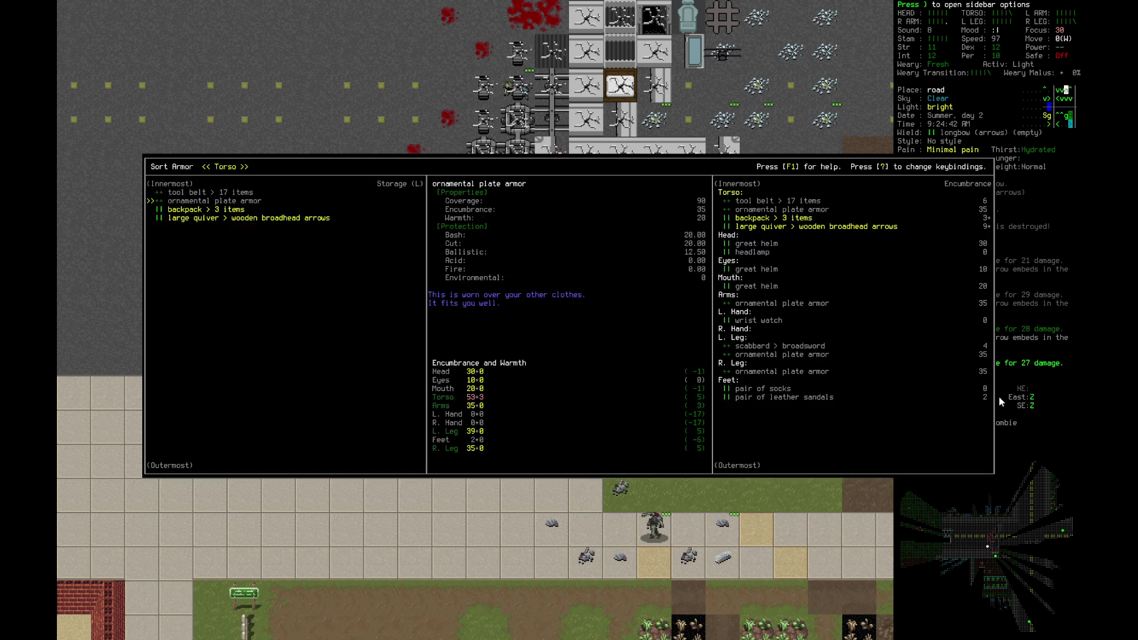
key(Escape)
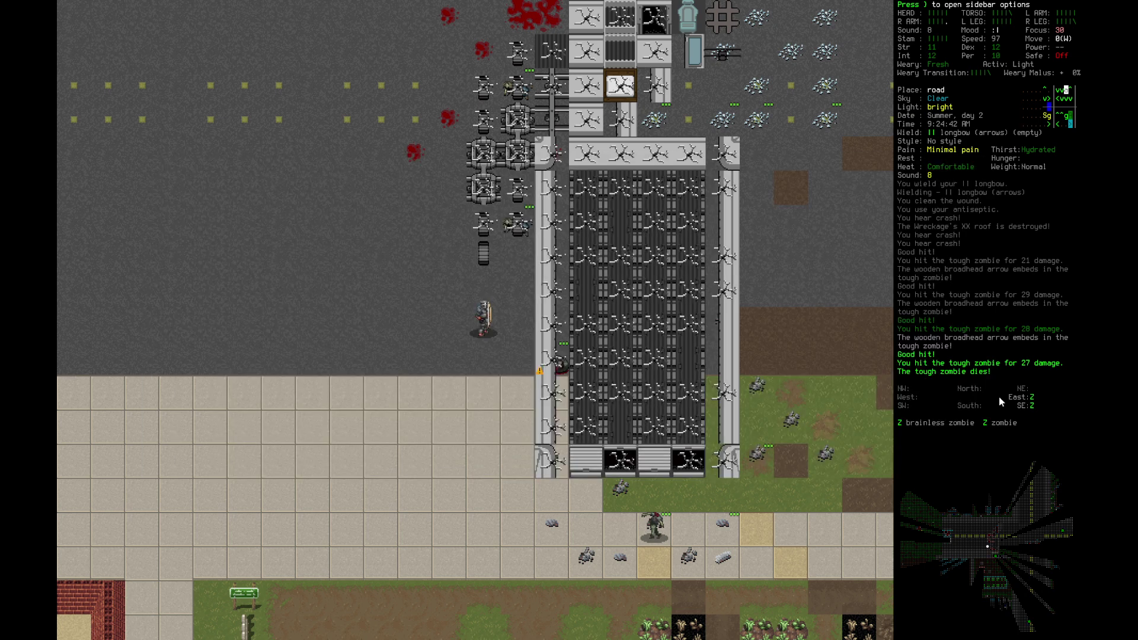
Step: Look over the tiles south of the survivor, then smash the tough zombie's corpse
key(x)
key(Right)
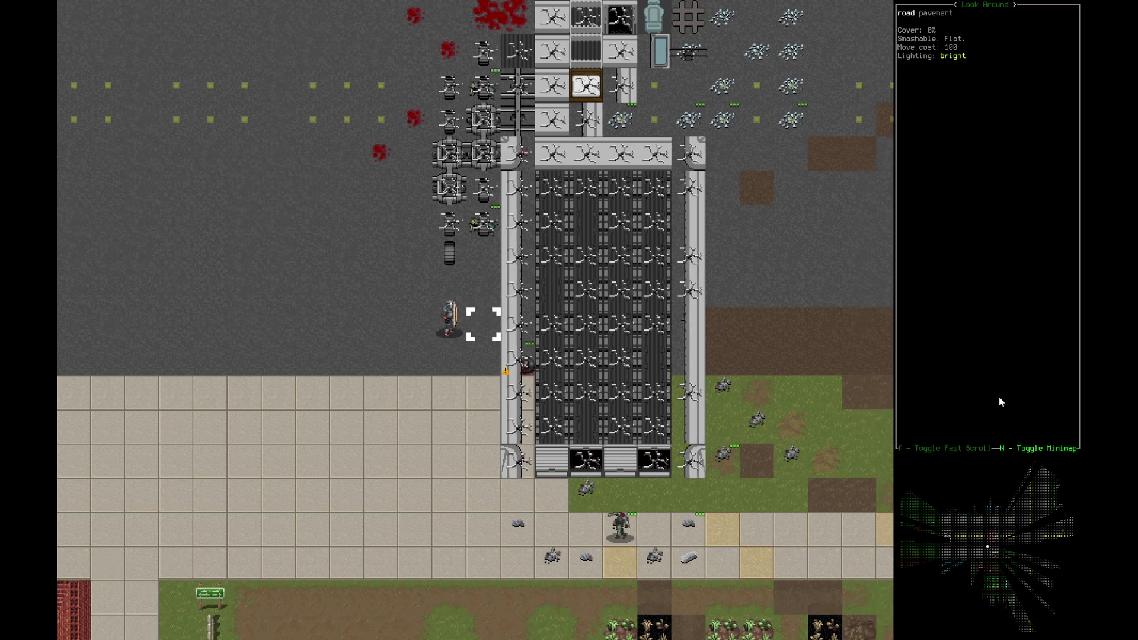
key(Right)
key(Right)
key(Right)
key(Down)
key(Down)
key(Down)
key(Down)
key(Down)
key(Down)
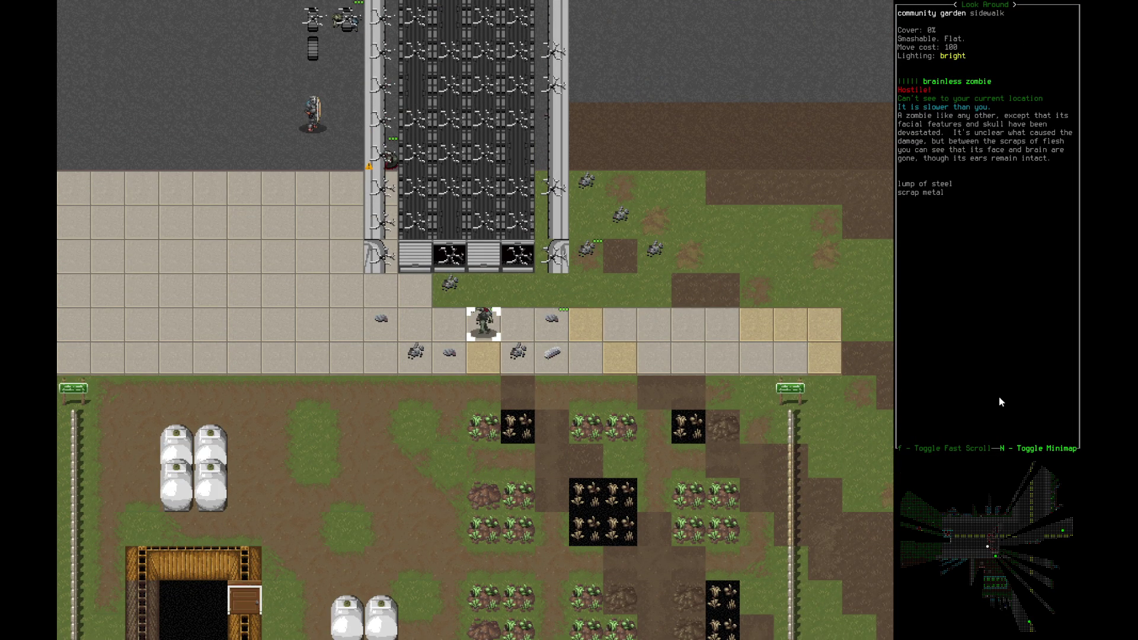
key(Escape)
key(s)
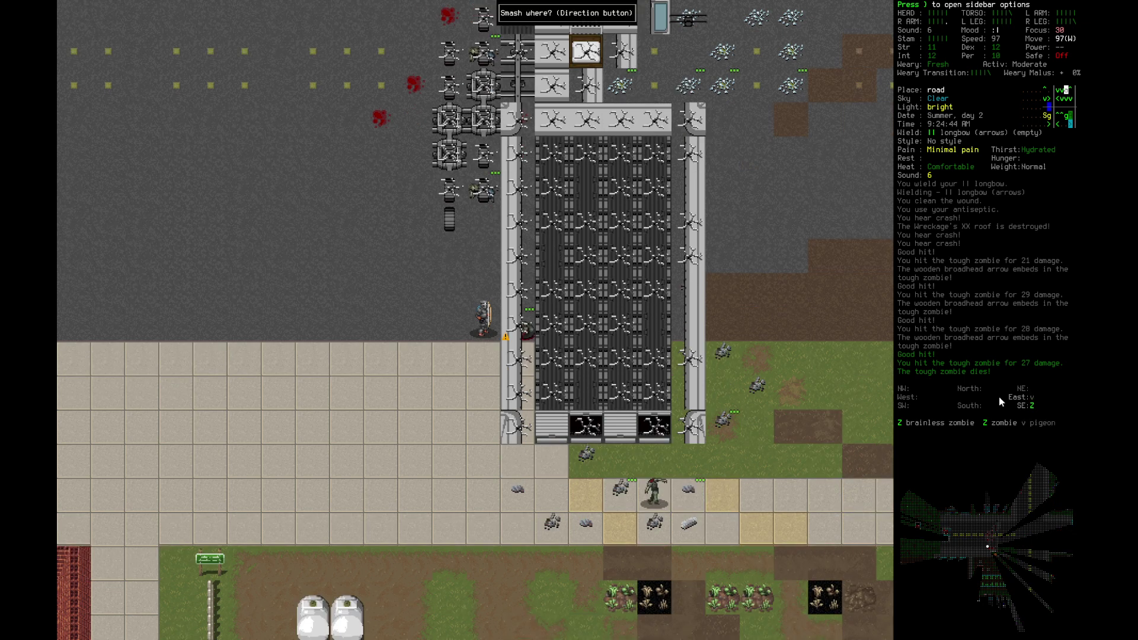
key(Left)
key(Right)
key(Right)
Step: Pick up the wooden broadhead arrows and lighter, then walk west and north toward the road
key(Return)
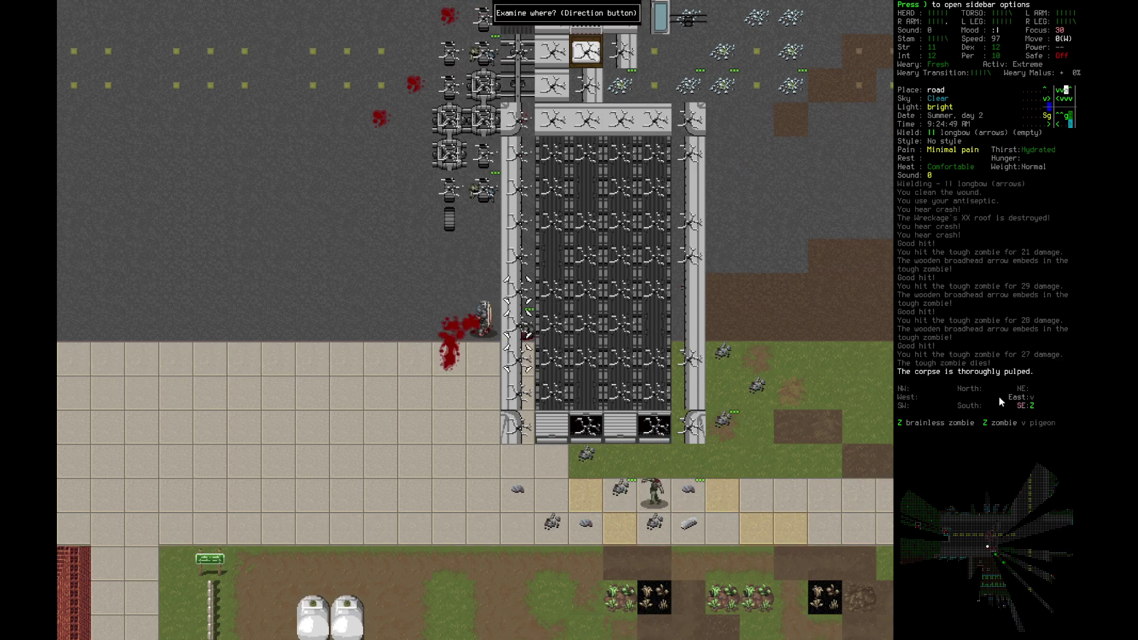
key(e)
key(Left)
key(Up)
key(Return)
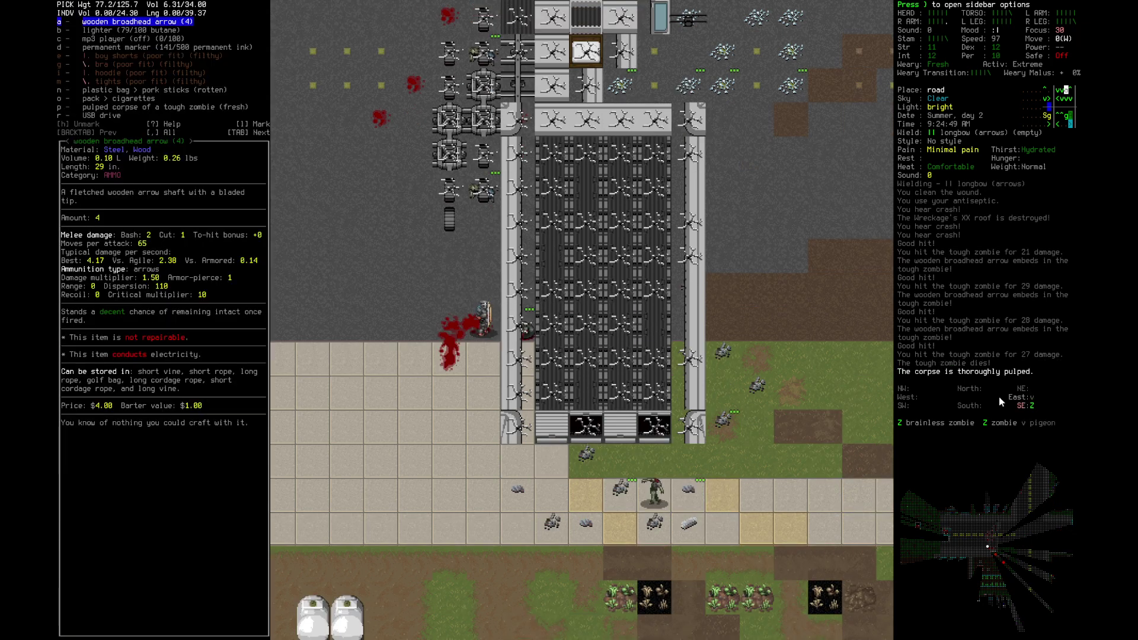
key(Right)
key(Down)
key(Right)
key(Down)
key(Down)
key(Down)
key(Down)
key(Down)
key(Down)
key(Down)
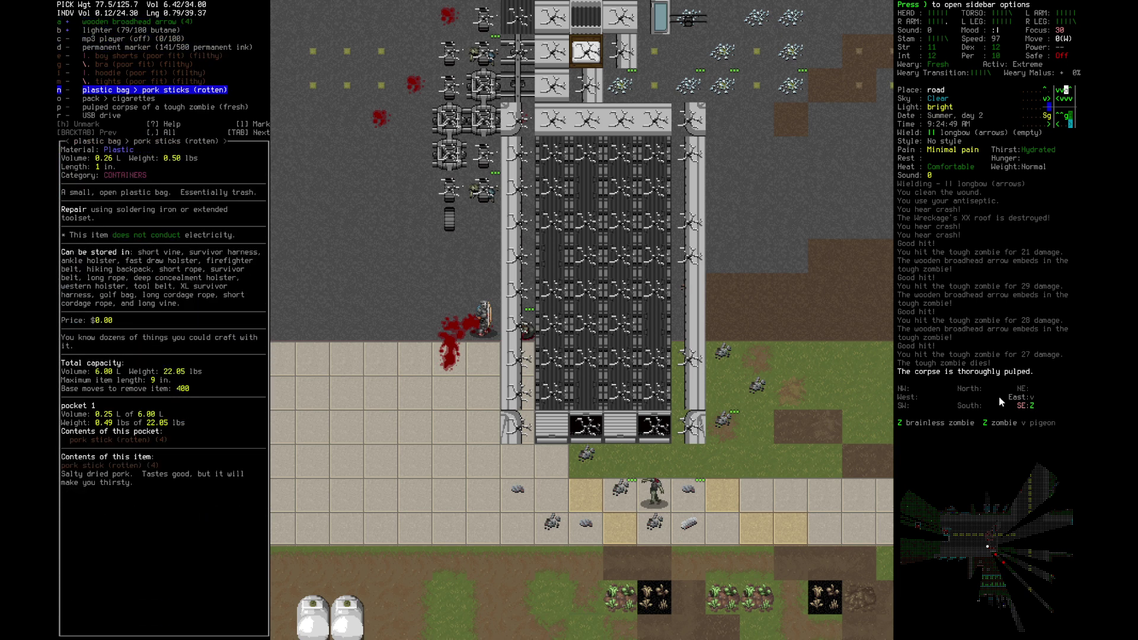
key(Return)
key(Left)
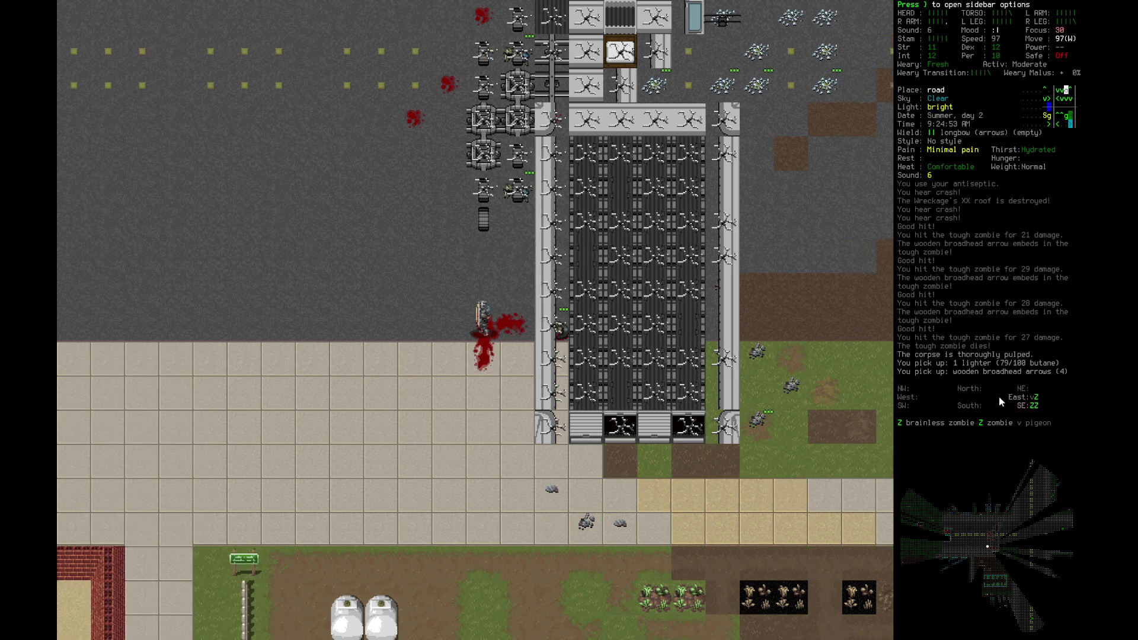
key(Left)
key(Left)
key(Left)
key(Up)
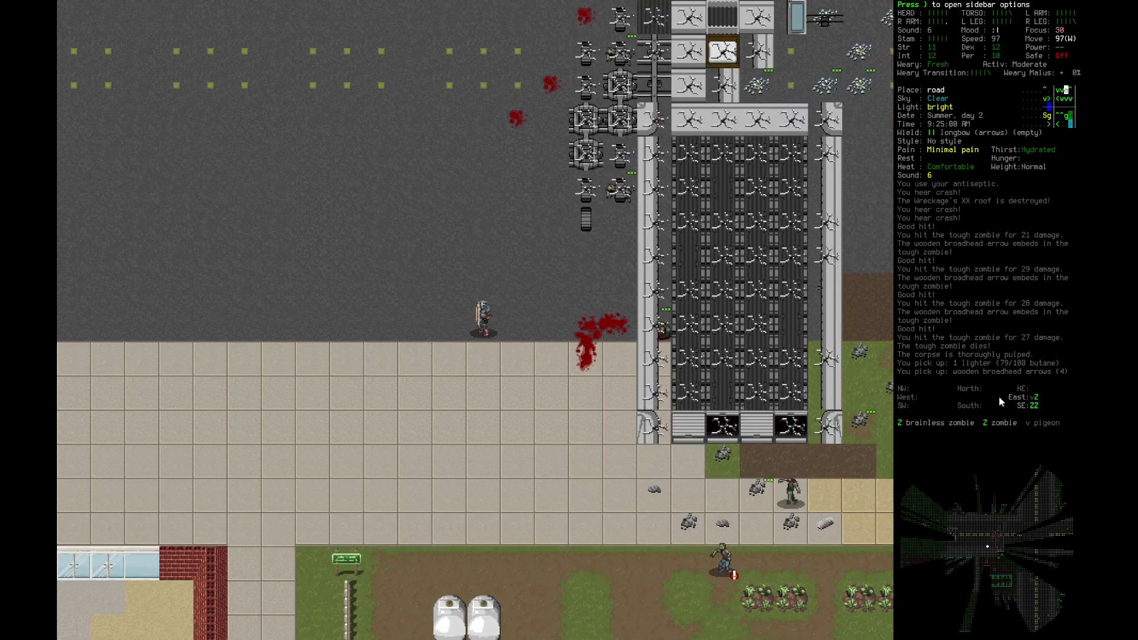
Step: Move east along the road and shoot the attacking zombies with the longbow, ignoring distractions
key(Right)
key(Up)
key(Up)
key(Right)
key(Up)
key(Right)
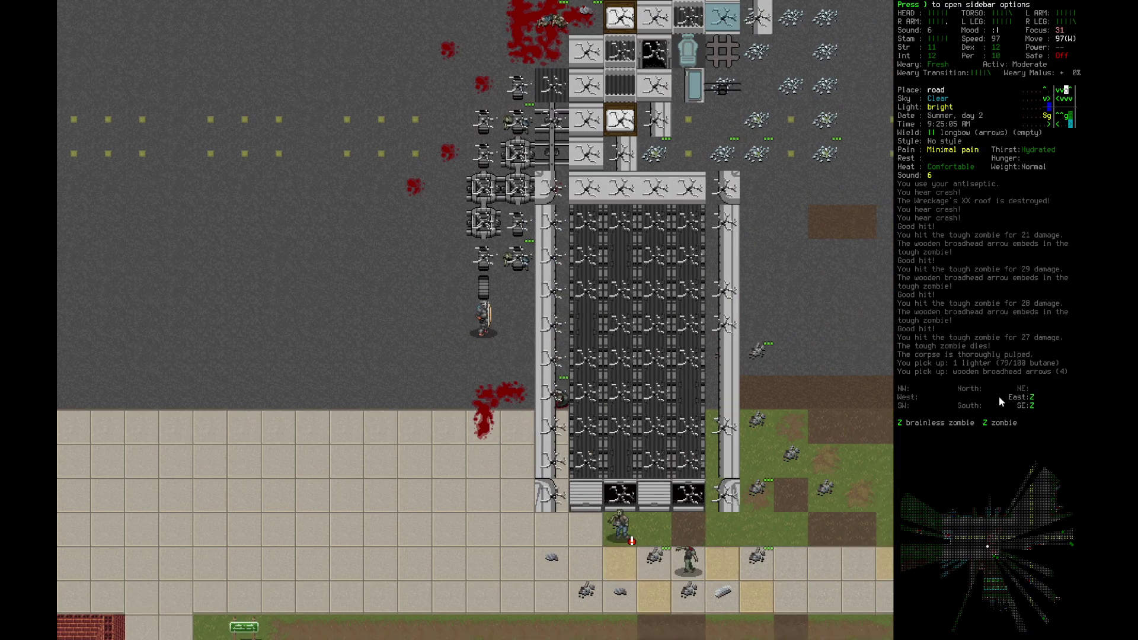
key(f)
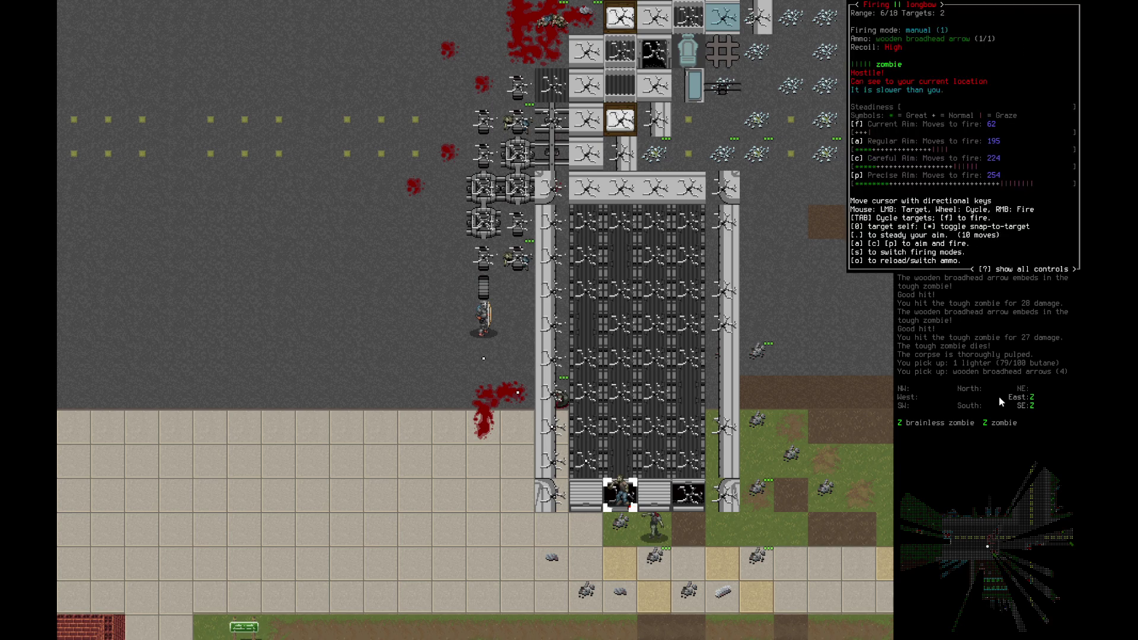
key(f)
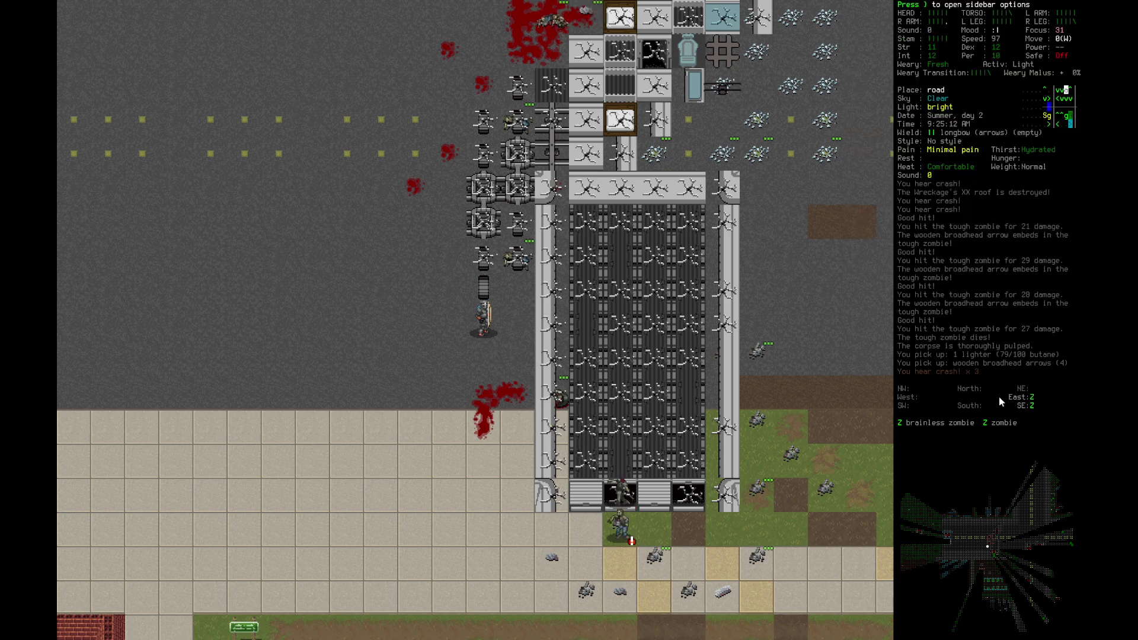
key(f)
key(f)
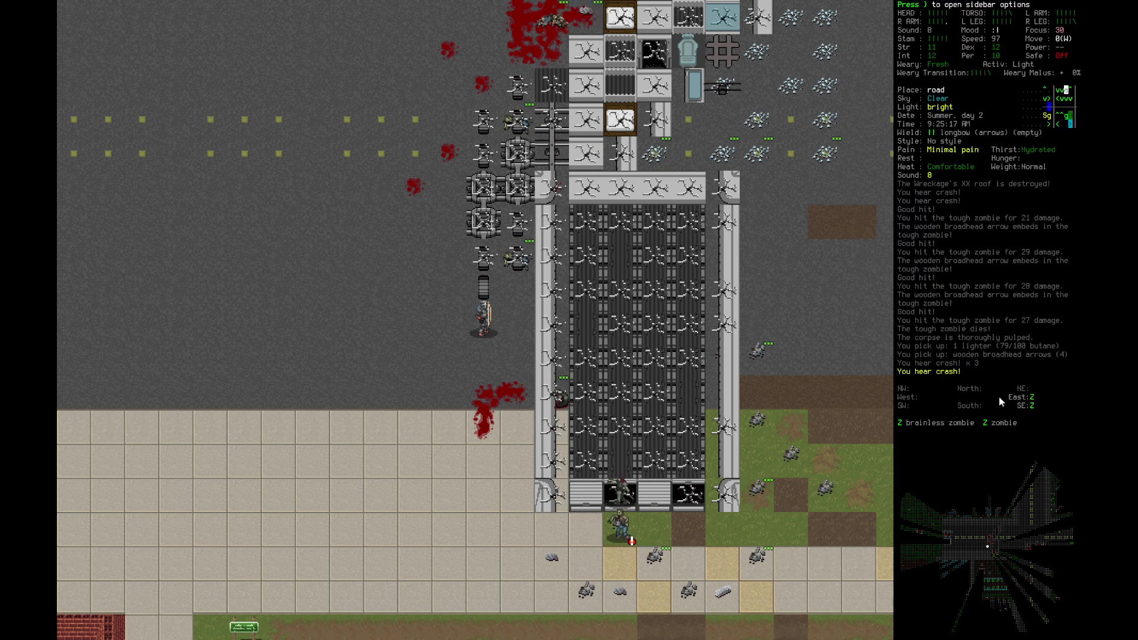
key(f)
key(f)
key(f)
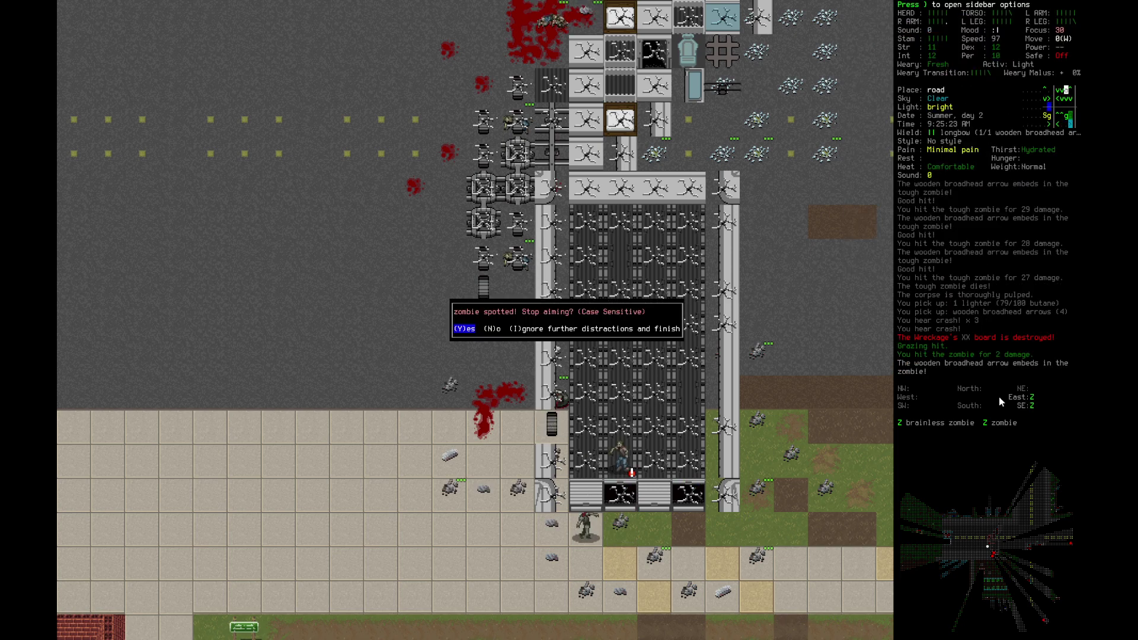
key(Right)
key(Right)
key(Return)
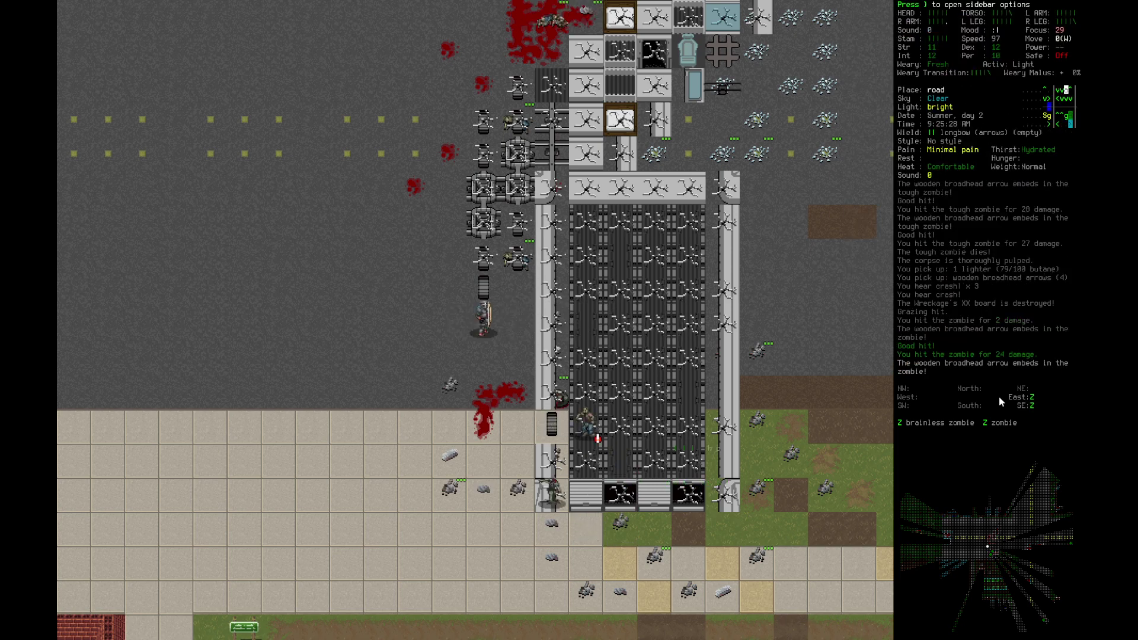
key(f)
key(f)
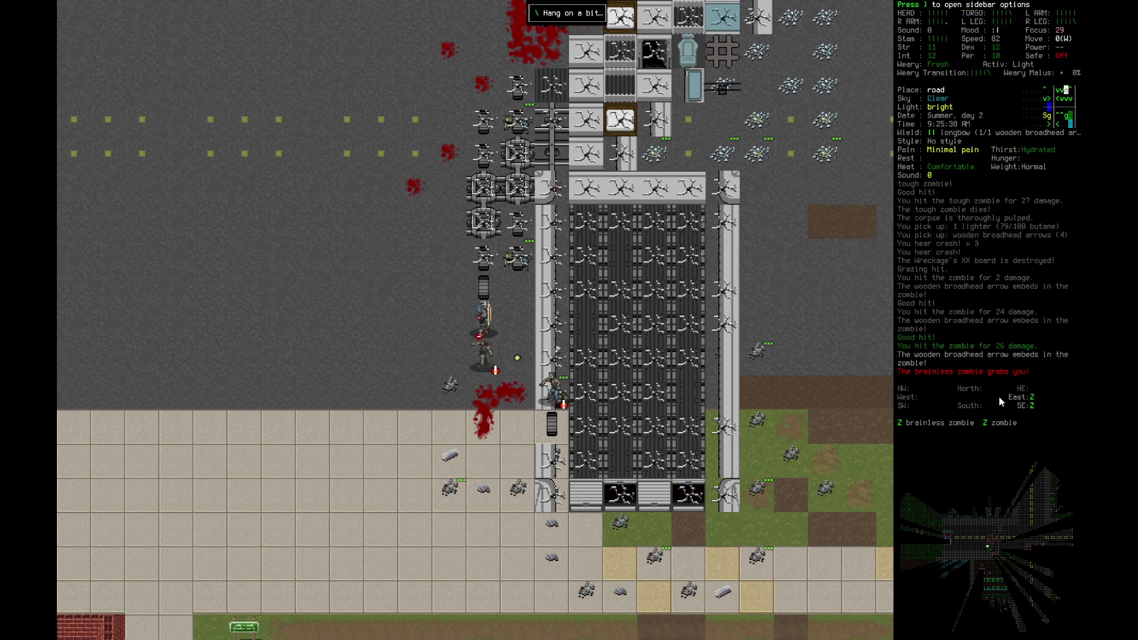
Step: Draw the broadsword from the scabbard, dropping the longbow
key(a)
key(Right)
key(Return)
key(Down)
key(Return)
key(Return)
Step: Cut down the brainless zombie grabbing the survivor, pulp its corpse, and check the ground
key(Down)
key(Down)
key(Down)
key(Down)
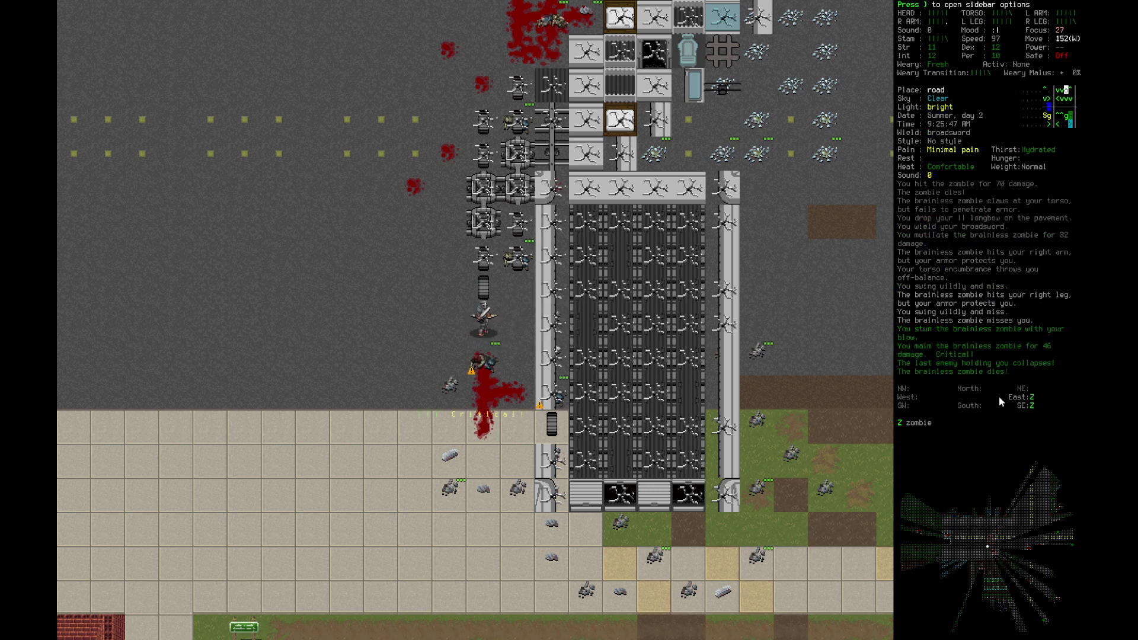
key(s)
key(Down)
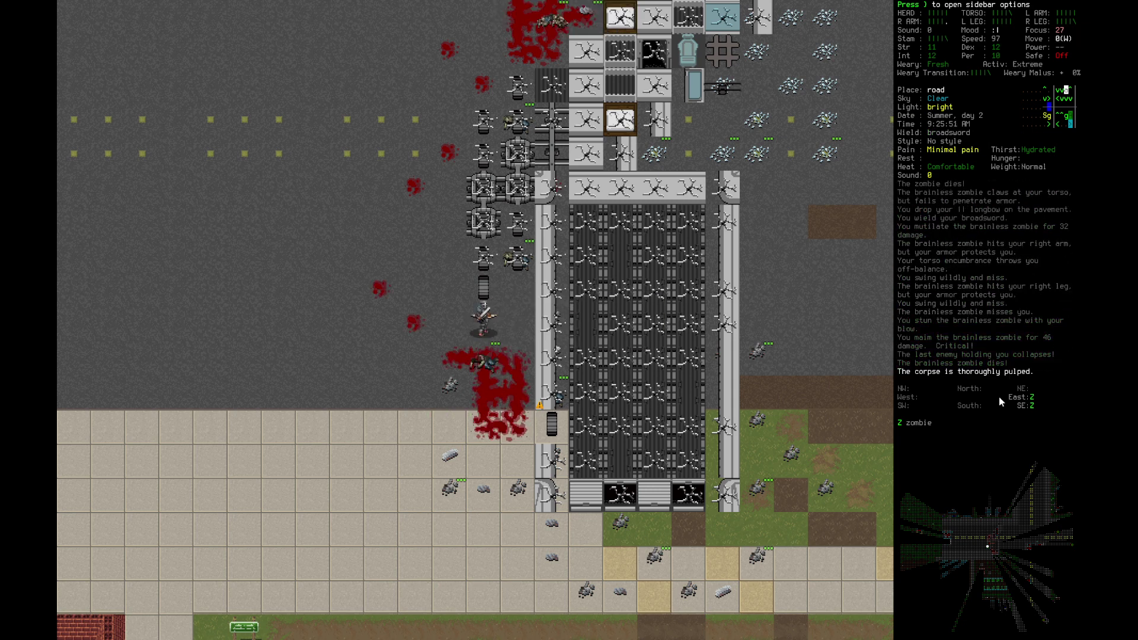
key(g)
Step: Pulp the second corpse and pick up the four wooden broadhead arrows
key(Escape)
key(Down)
key(s)
key(Down)
key(e)
key(Down)
key(Down)
key(Return)
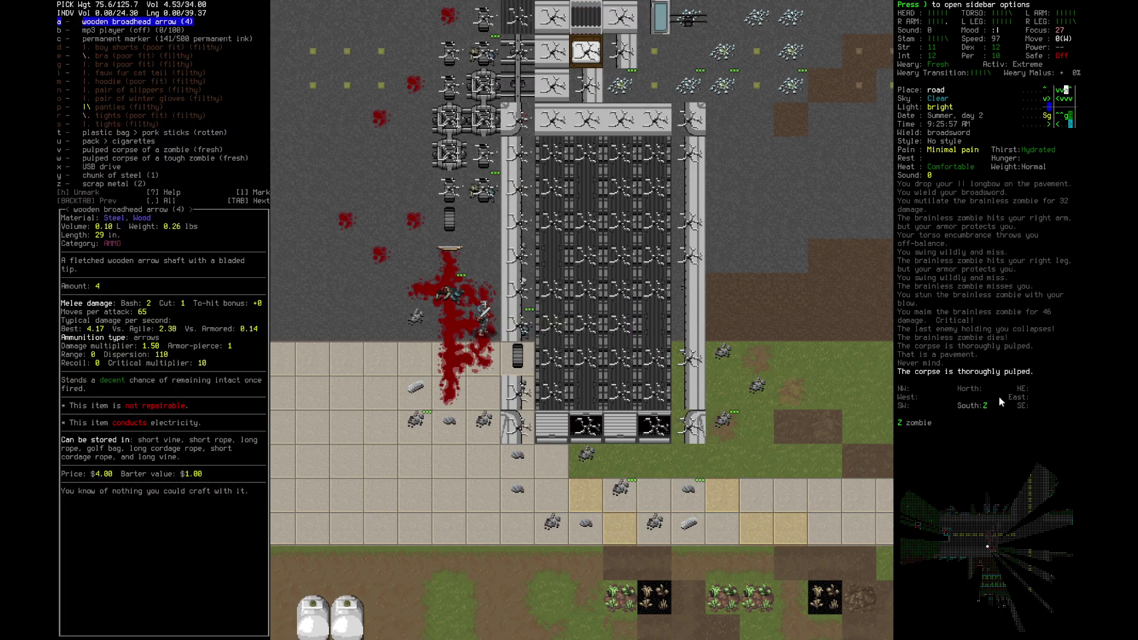
key(Down)
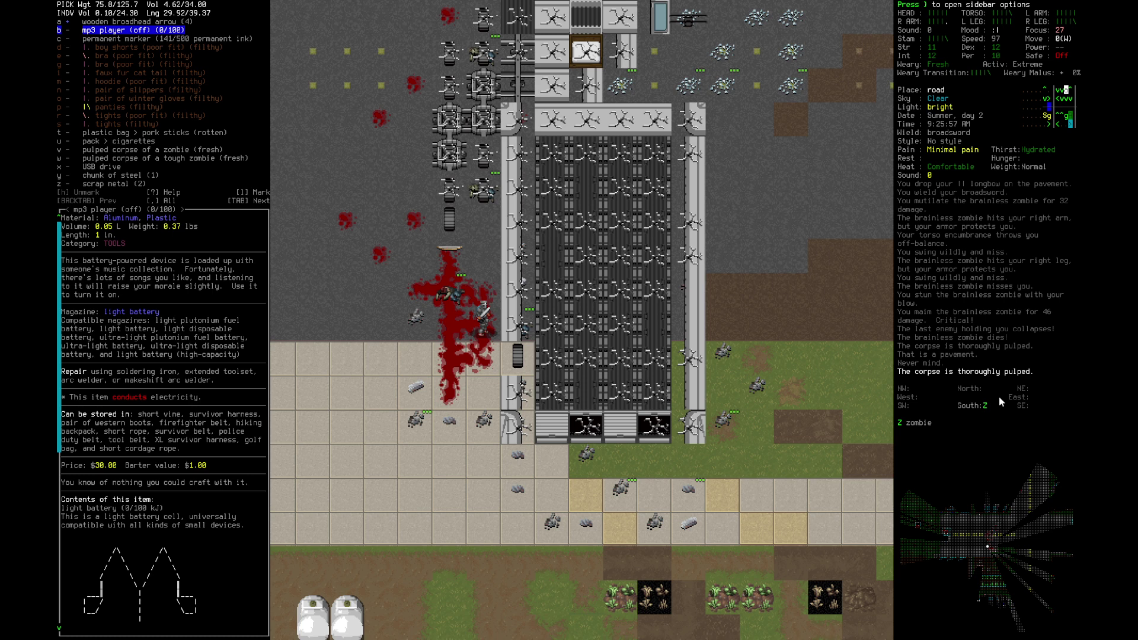
key(Return)
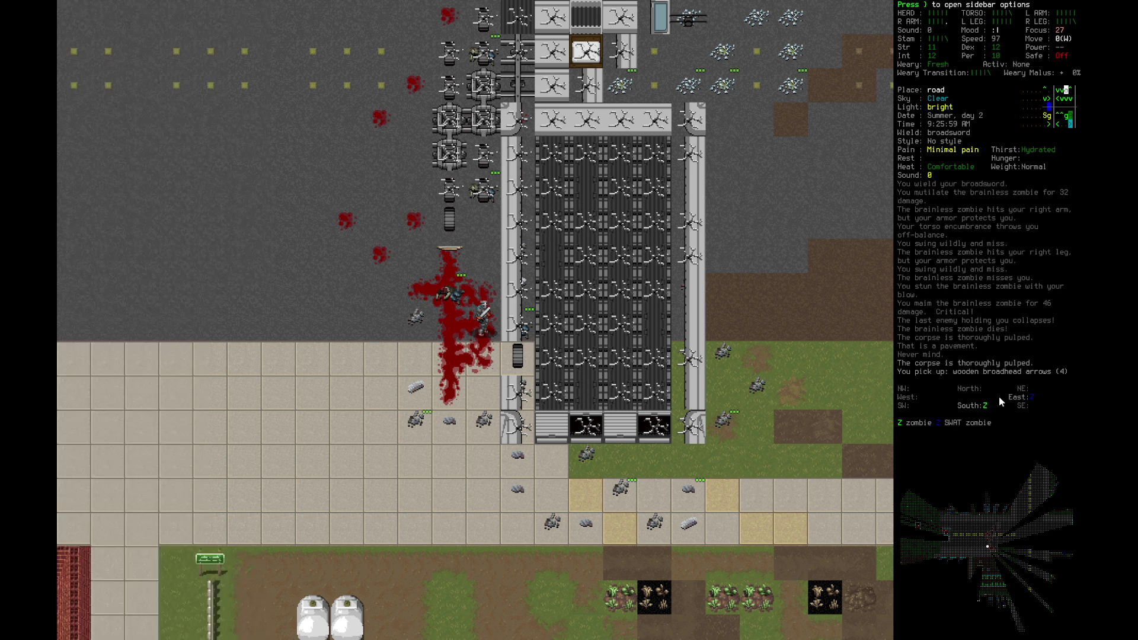
Step: Look over the wreckage tiles: wheel, scrap metal, steel chunk, pavement and sidewalk
key(x)
key(Right)
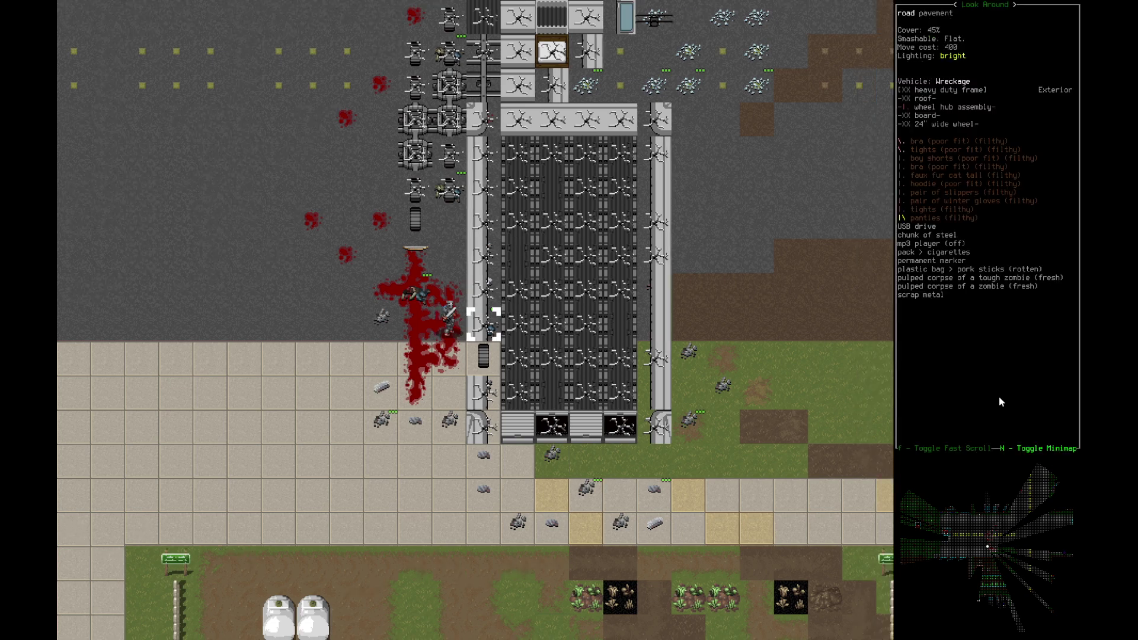
key(Right)
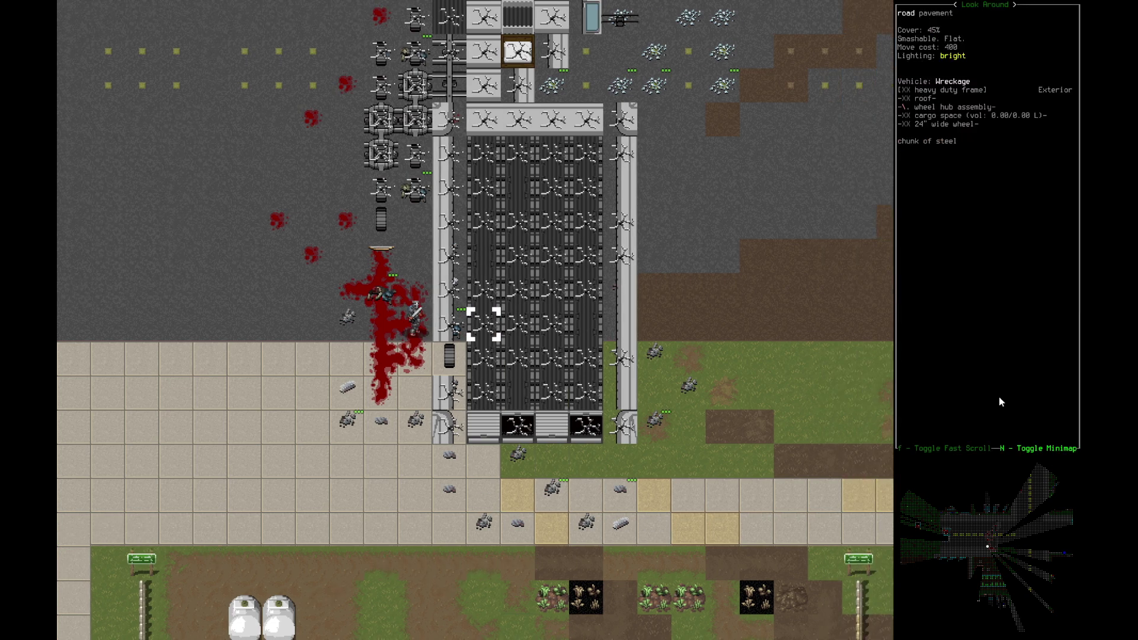
key(Down)
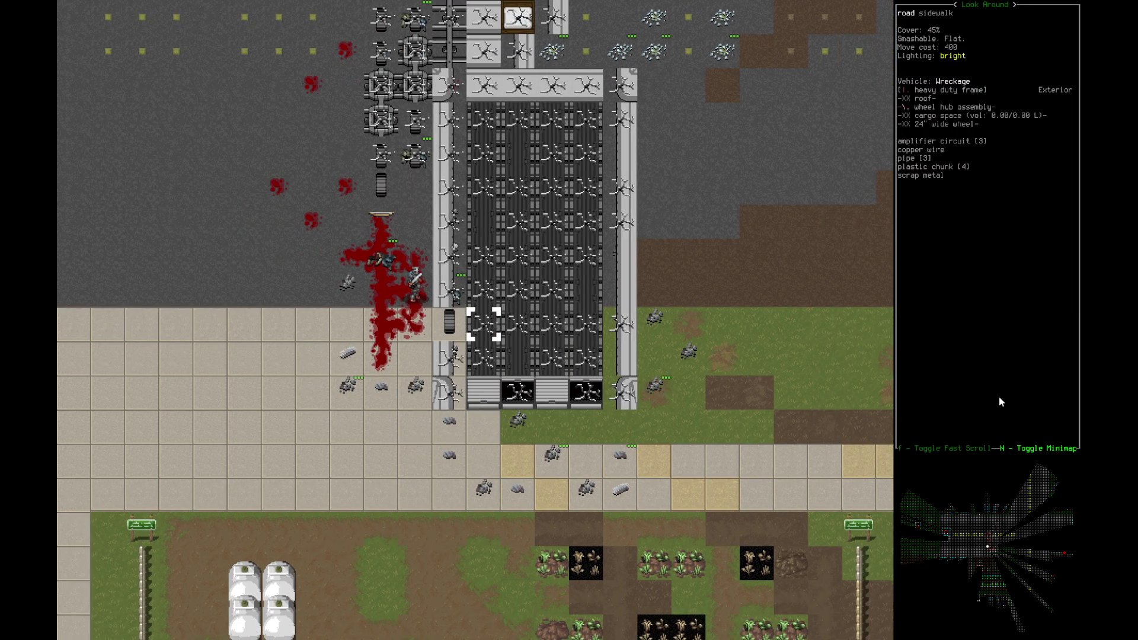
key(Down)
key(Right)
key(Right)
key(Right)
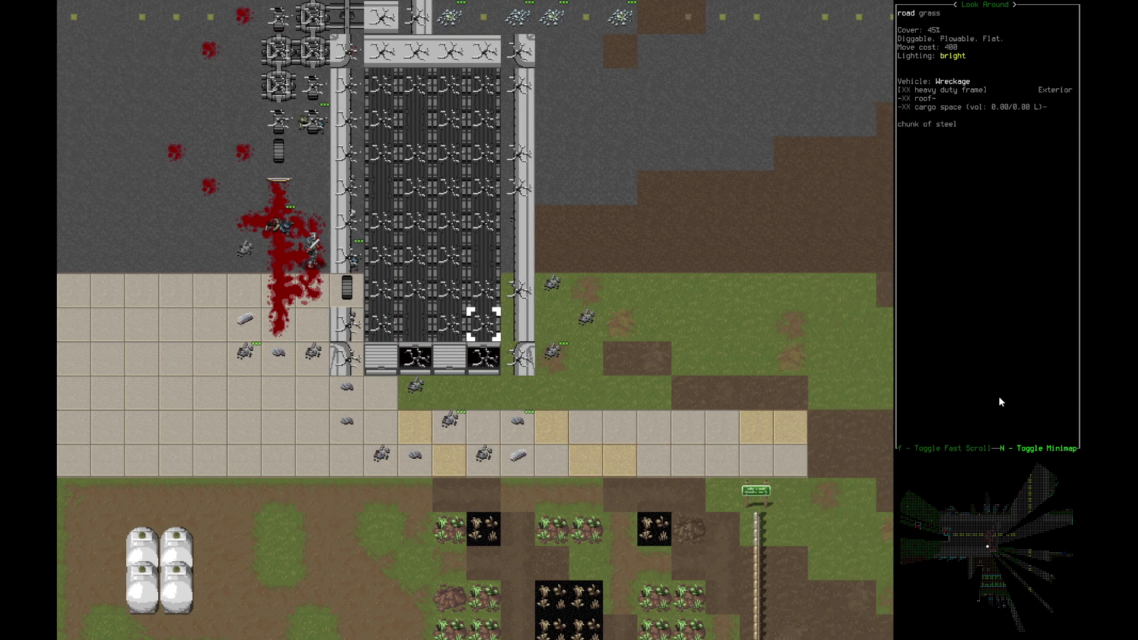
key(Up)
key(Left)
key(Up)
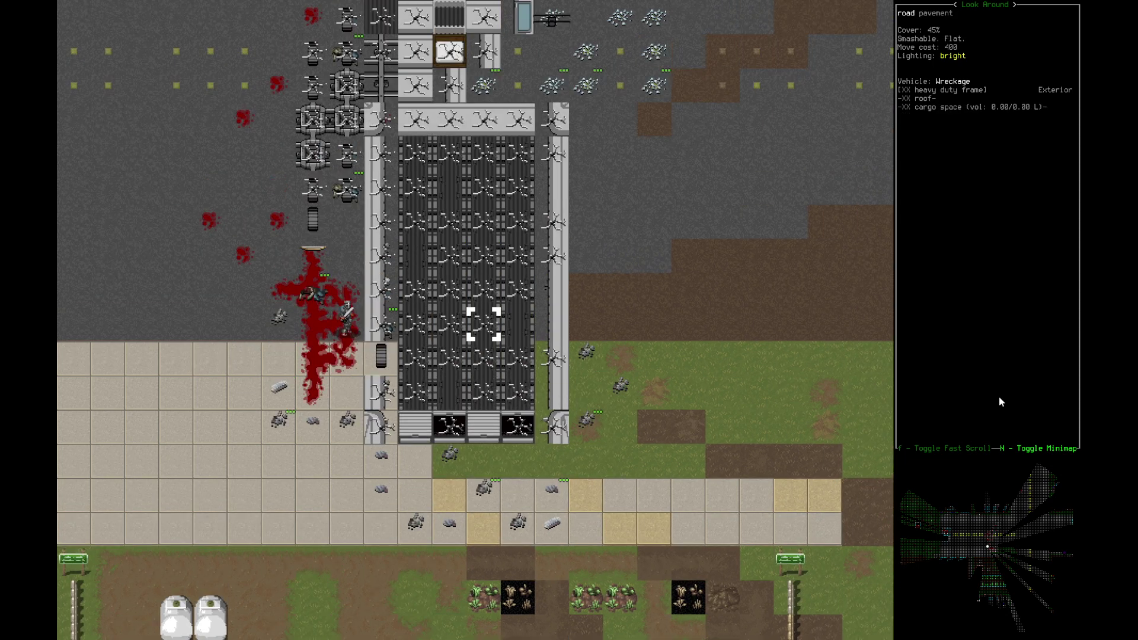
key(Left)
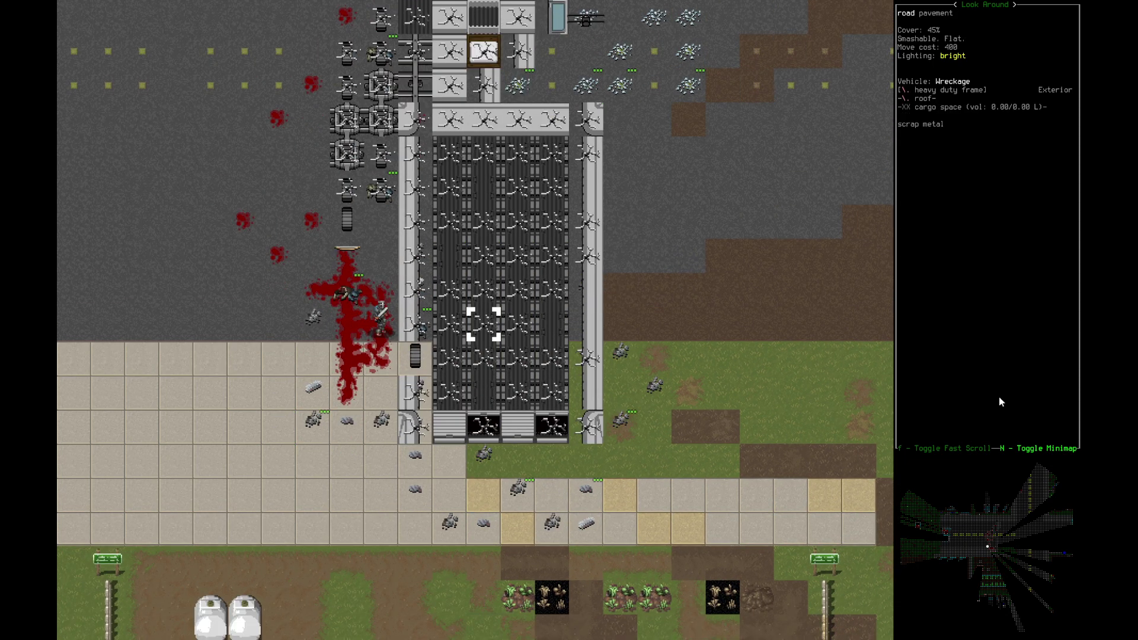
key(Escape)
Step: Check the inventory, walk south and back to the blood pool, and examine the dropped longbow
key(i)
key(Escape)
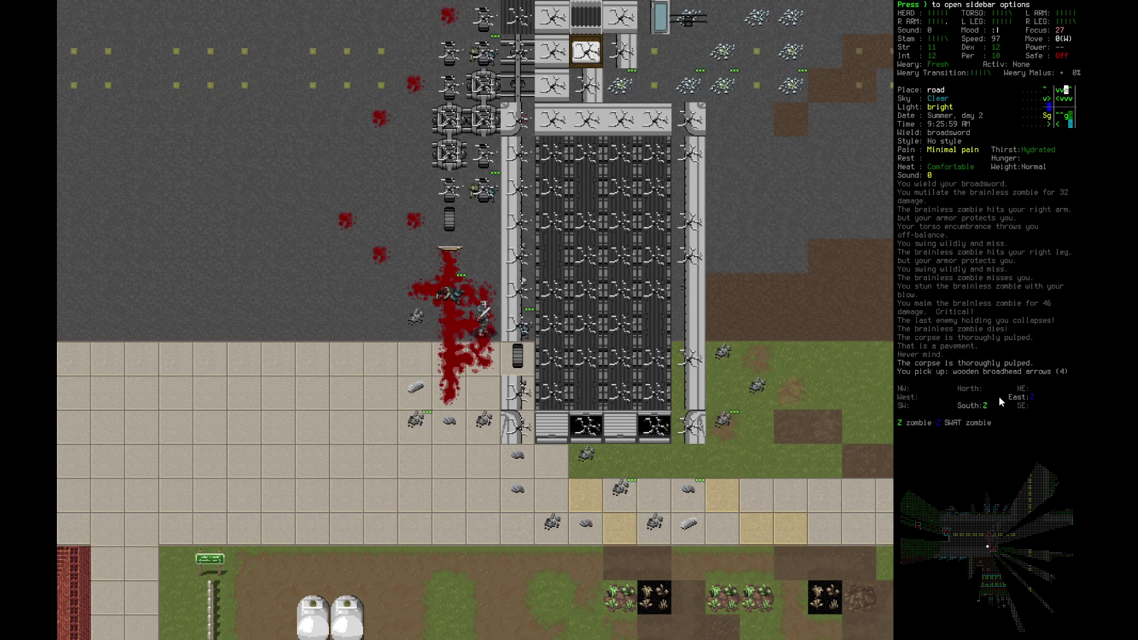
key(Down)
key(Down)
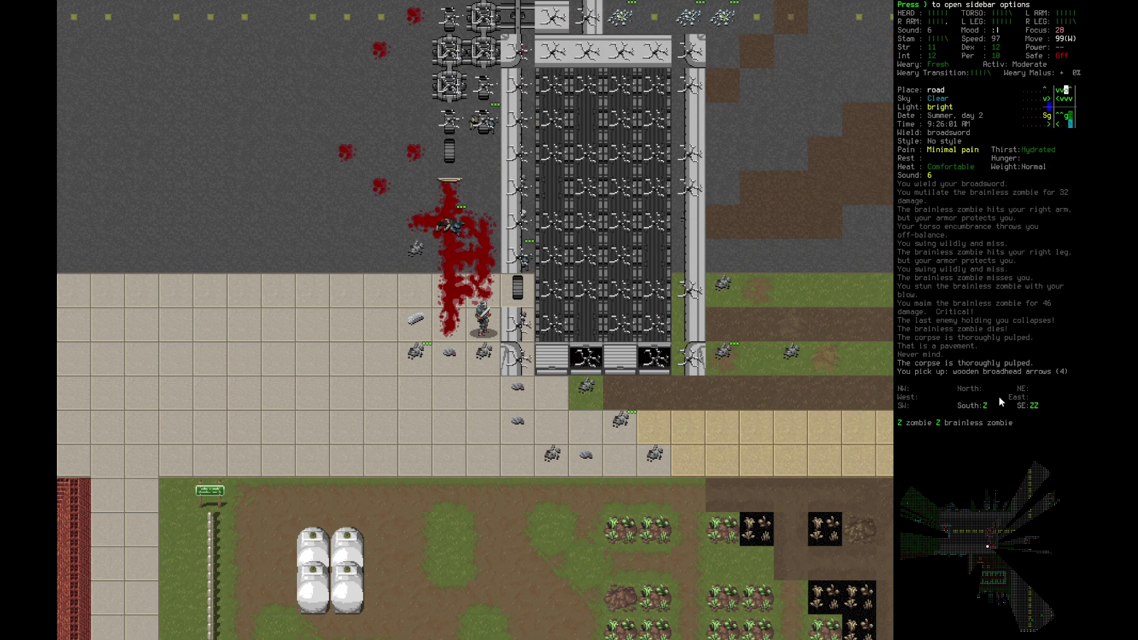
key(Down)
key(Down)
key(Up)
key(Up)
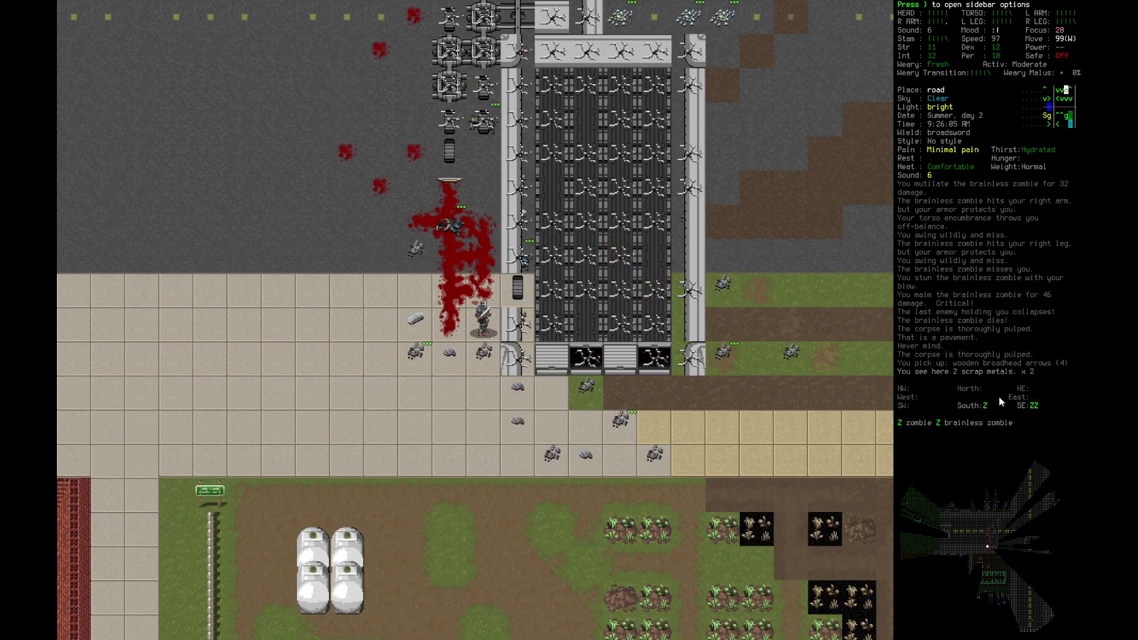
key(Up)
key(Up)
key(Up)
key(Up)
key(Up)
key(e)
key(Down)
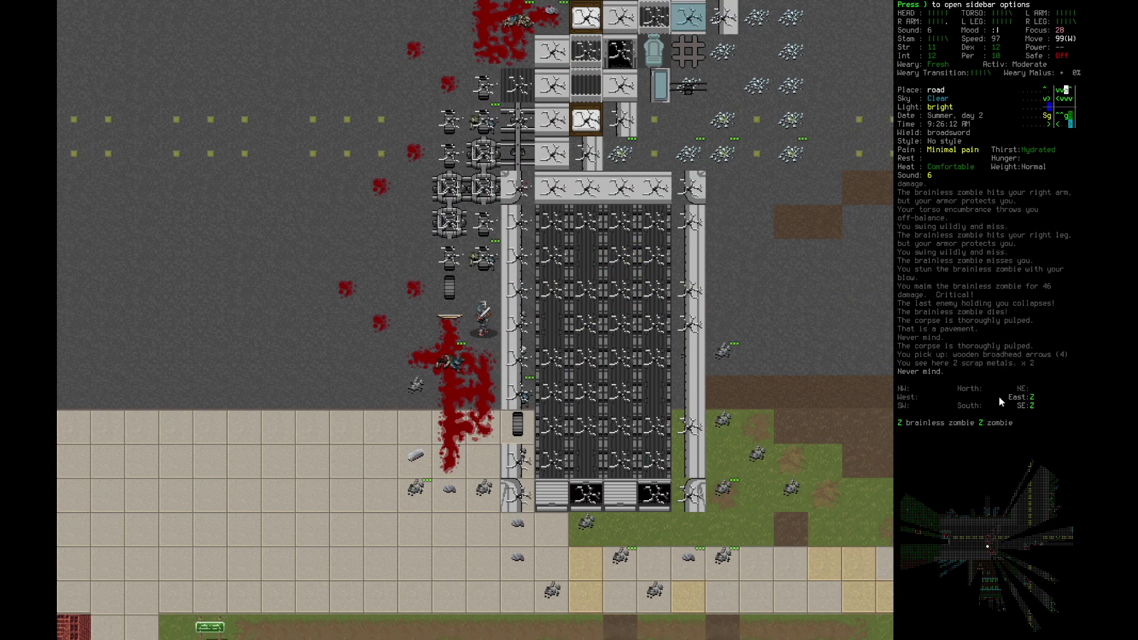
key(g)
Step: Dispose of the broadsword and wield the longbow again
key(Return)
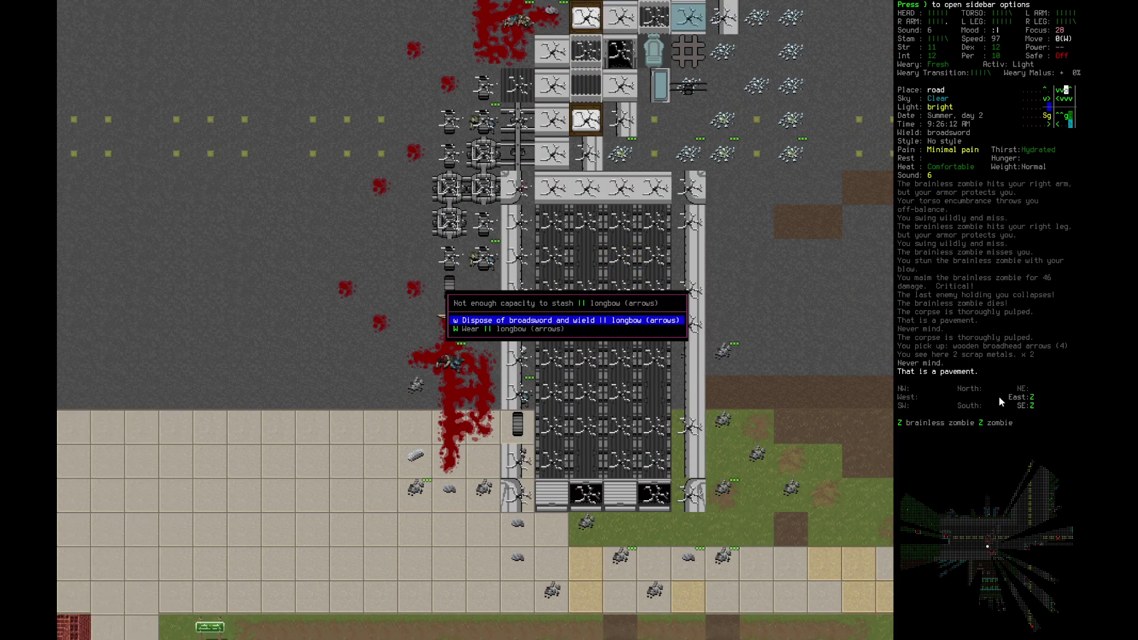
key(Return)
key(Down)
key(Down)
key(Return)
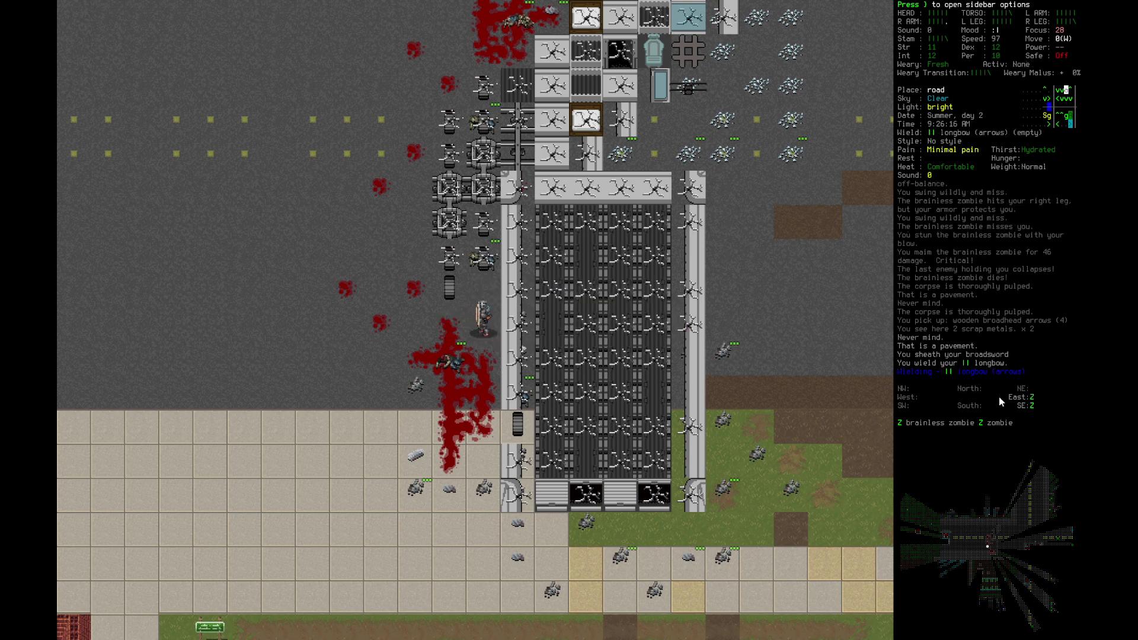
Step: Walk west and north along the street toward the parked bus, zooming out
key(Left)
key(Left)
key(Left)
key(Left)
key(Left)
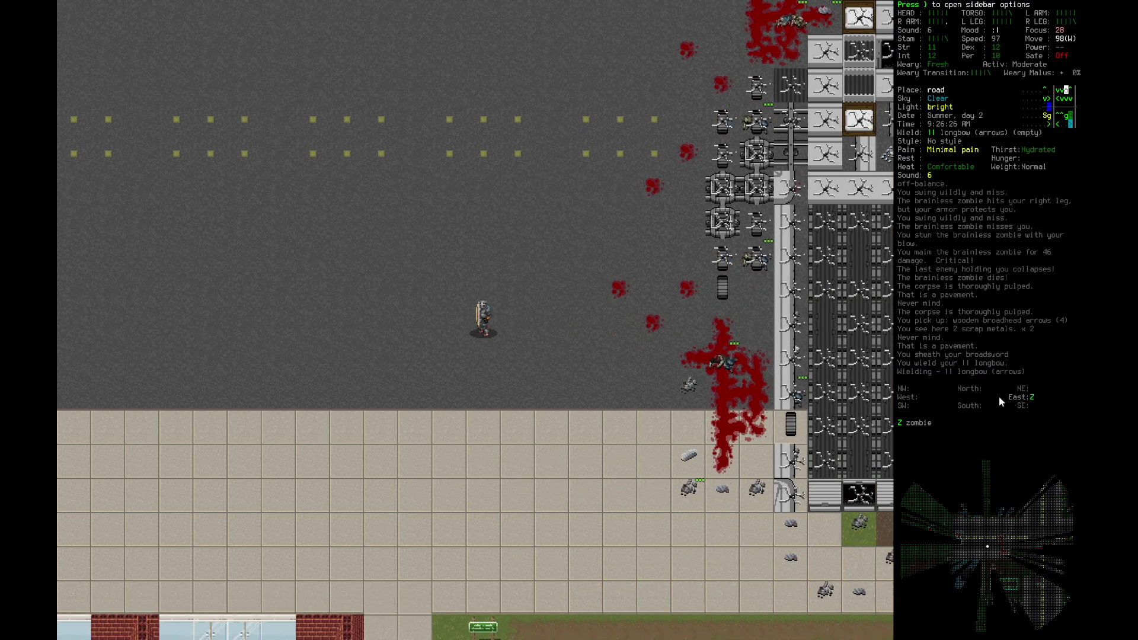
key(Left)
key(Left)
key(Left)
key(Up)
key(Up)
key(Up)
key(Up)
key(Left)
key(Left)
key(Left)
key(Left)
key(Left)
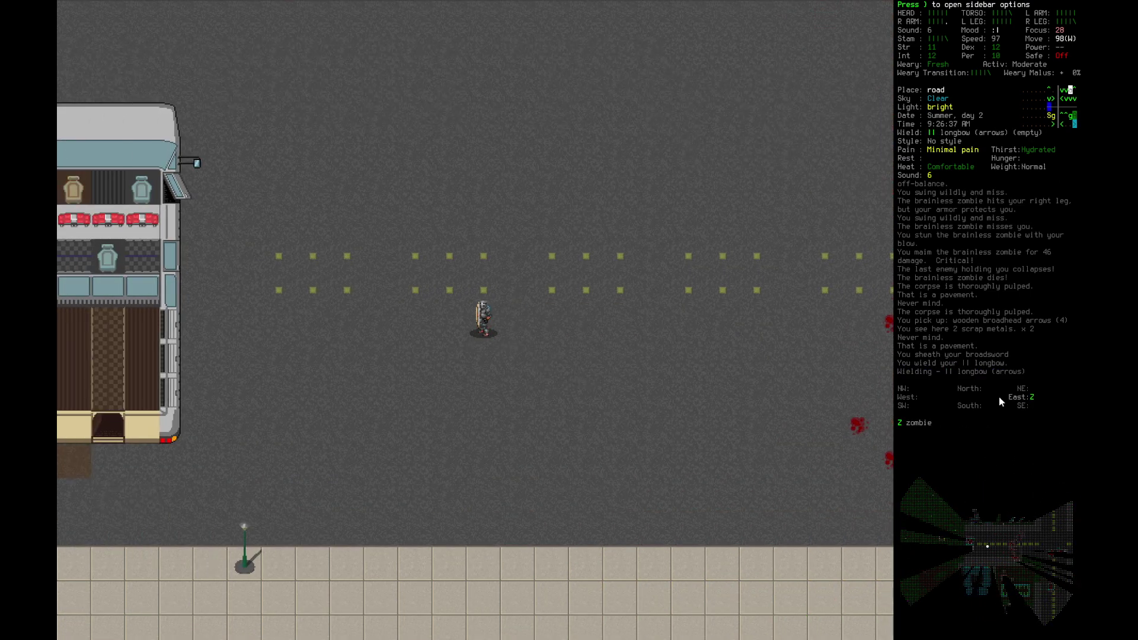
key(Left)
key(Up)
key(Left)
key(Z)
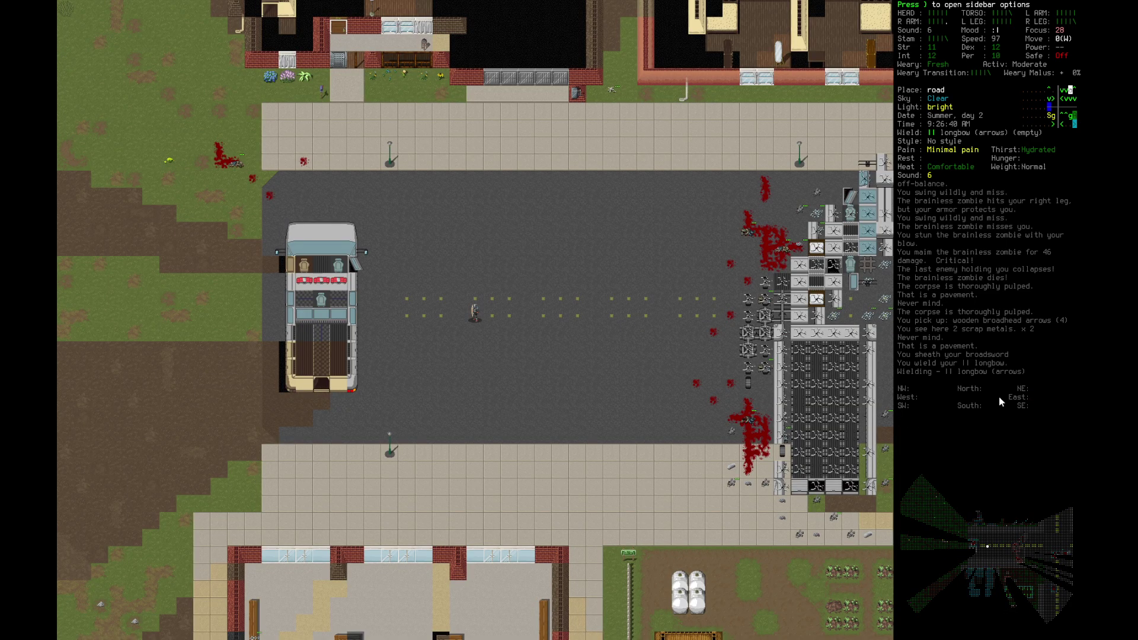
Step: Wait for 1 hour, ignoring the zombie distractions
key(bar)
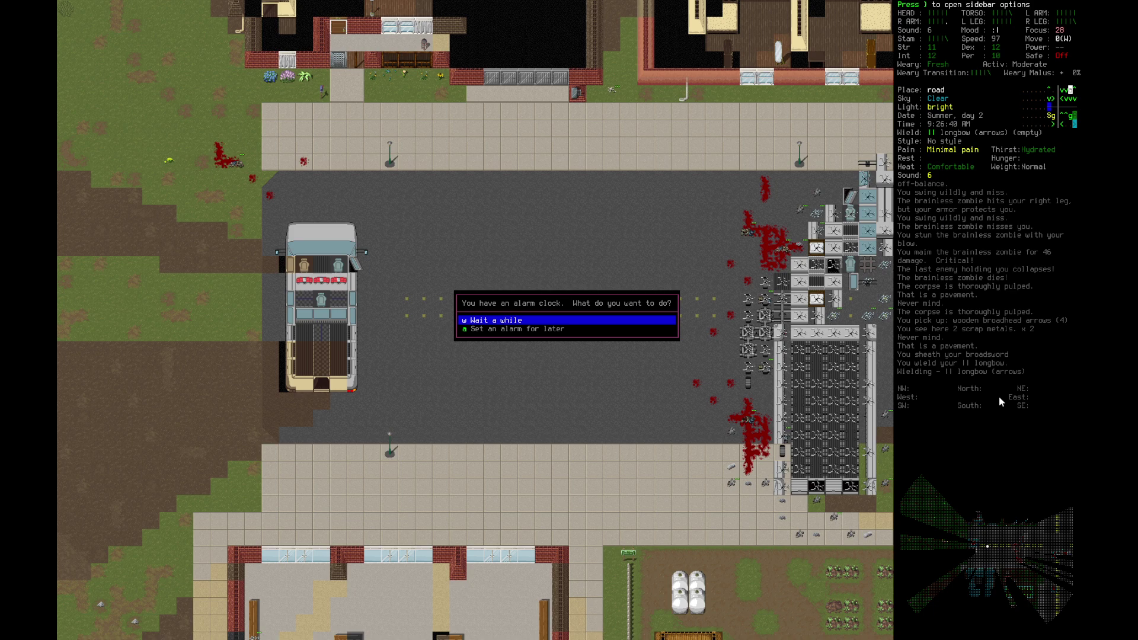
key(Return)
key(Down)
key(Down)
key(Down)
key(Return)
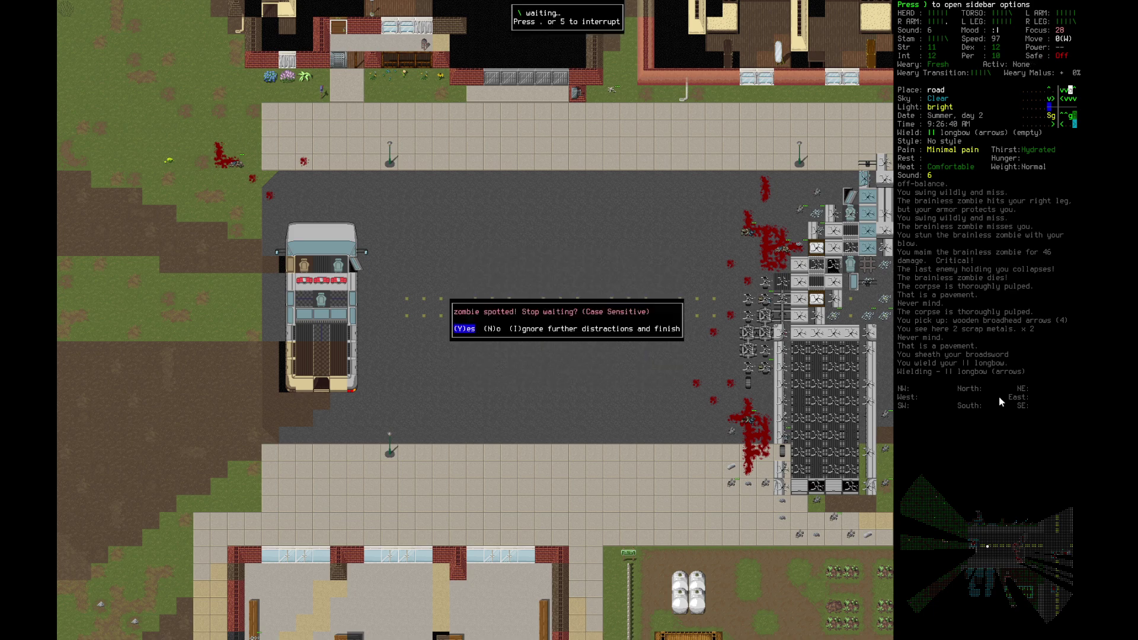
key(Right)
key(Right)
key(Return)
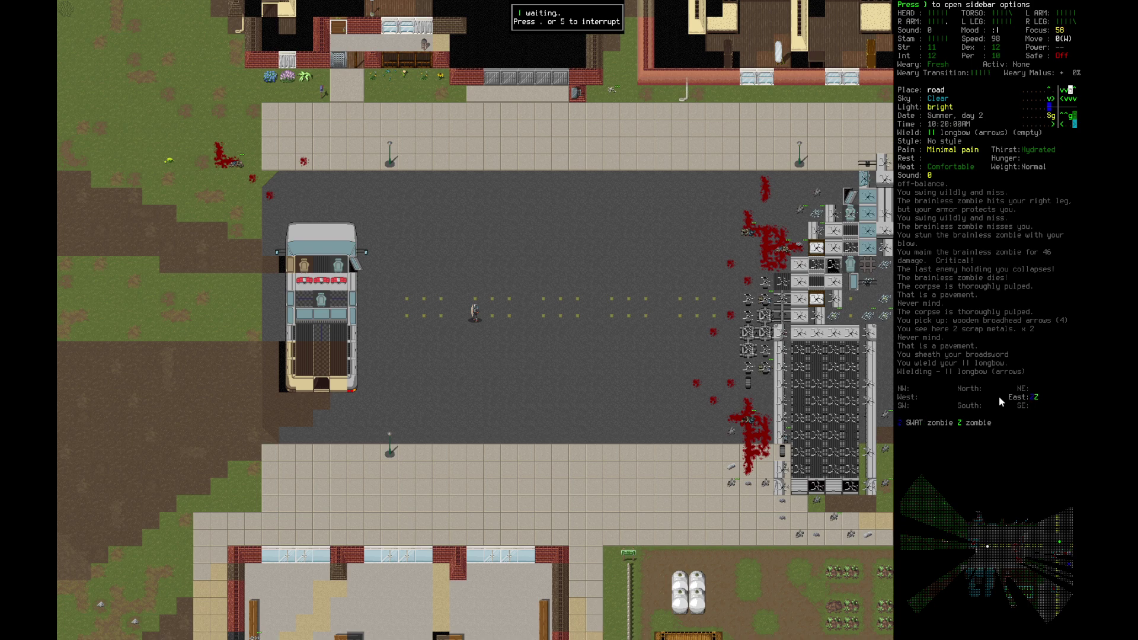
Step: Walk the survivor northeast along the street and glance at the inventory
key(Right)
key(Right)
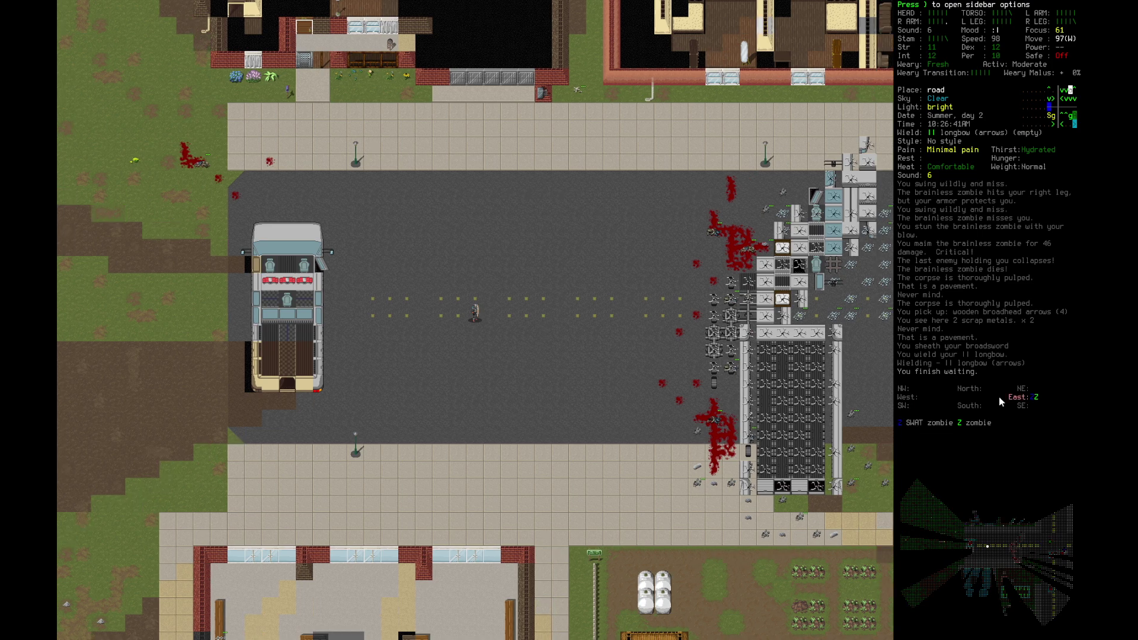
key(Up)
key(Up)
key(Right)
key(Right)
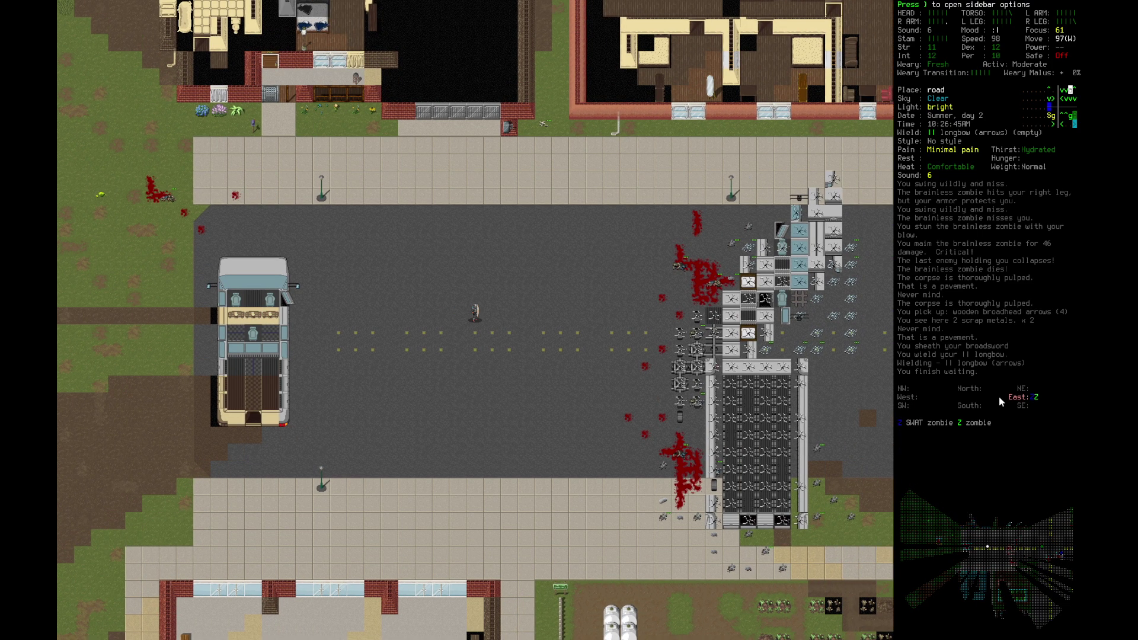
key(Up)
key(Up)
key(Right)
key(Right)
key(Up)
key(Right)
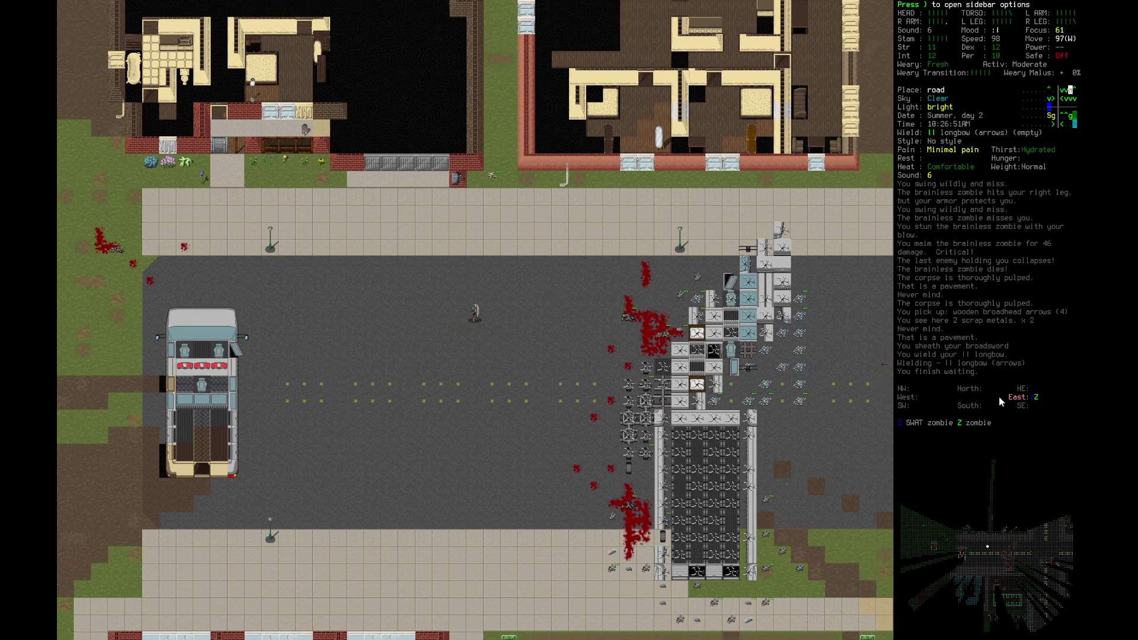
key(i)
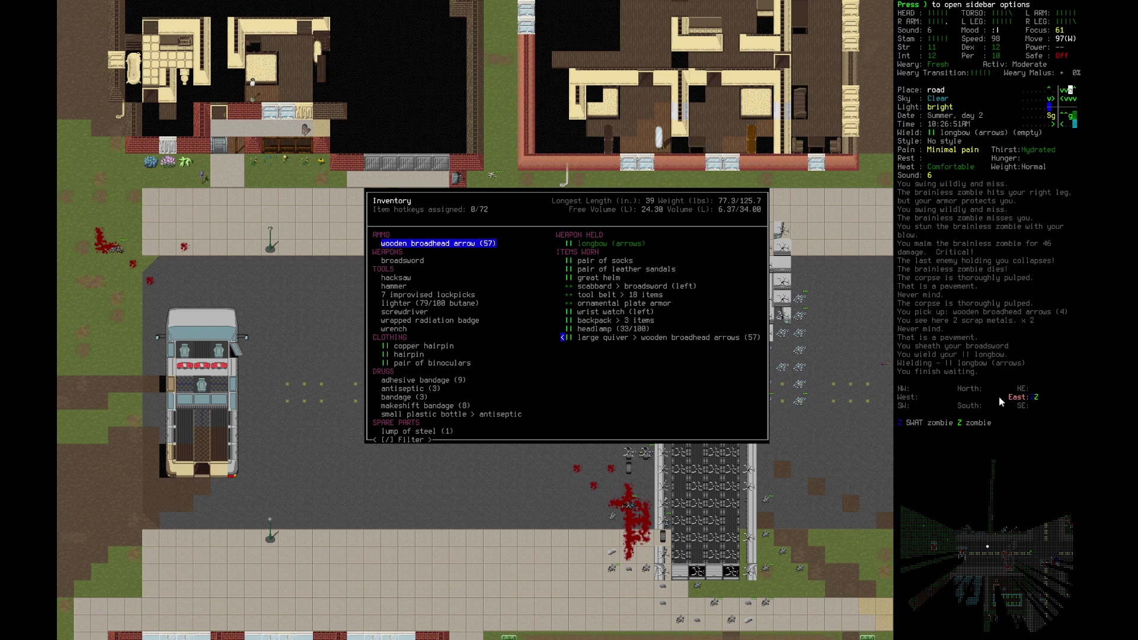
key(Escape)
Step: Walk east to the vehicle wreckage, pause, then step north onto the scrap pile
key(Right)
key(Right)
key(Right)
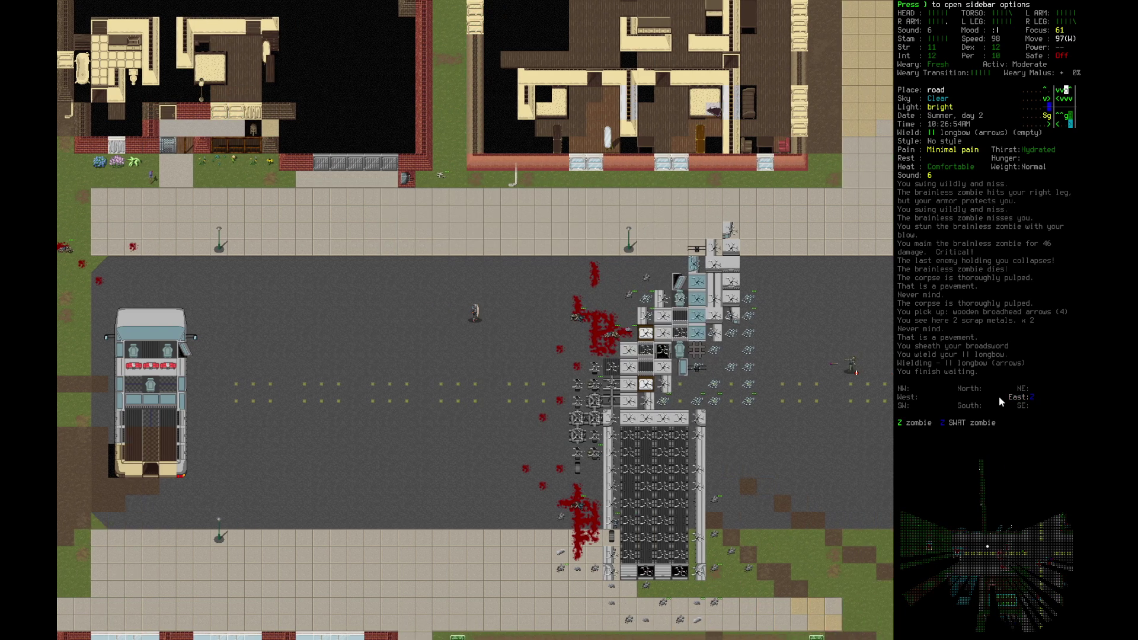
key(Right)
key(Right)
key(Right)
key(Up)
key(Right)
key(Right)
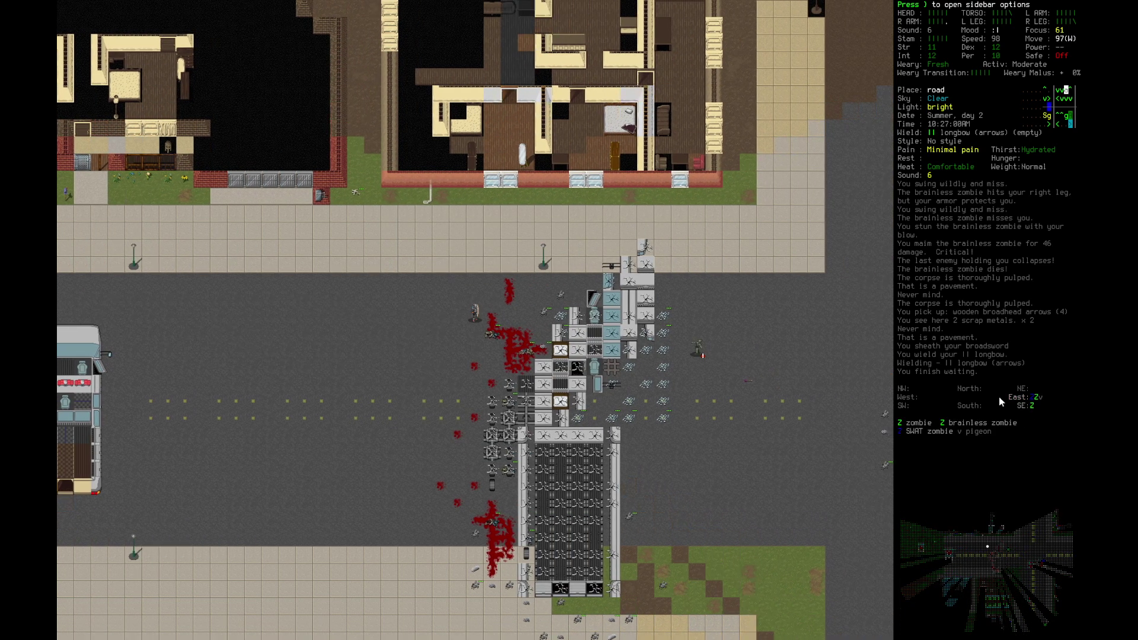
key(Right)
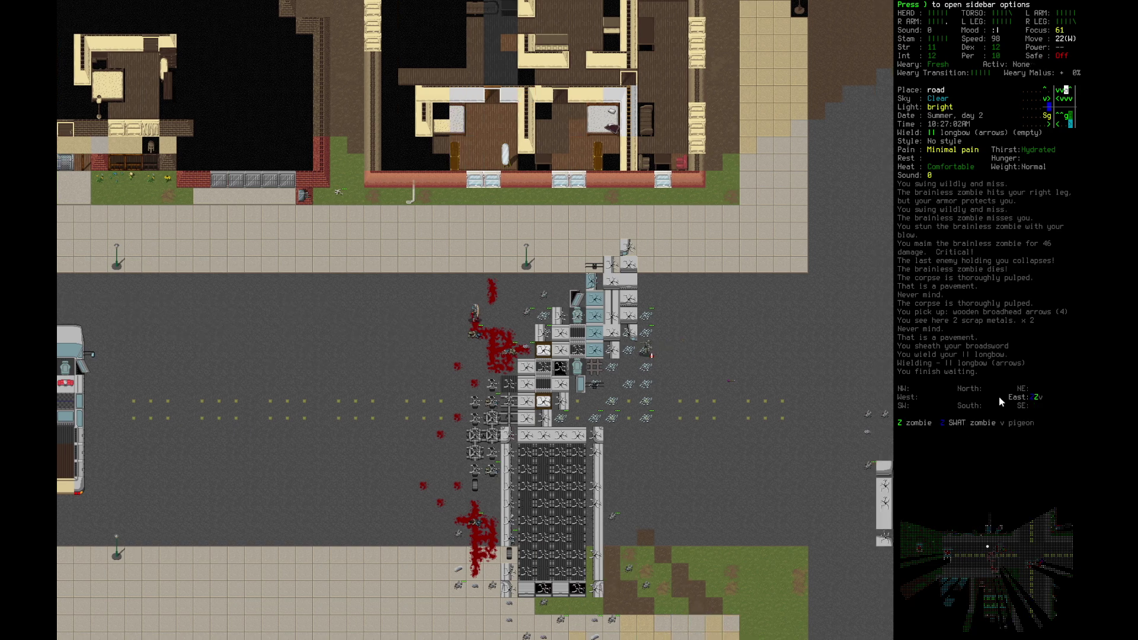
key(Right)
key(Up)
key(Right)
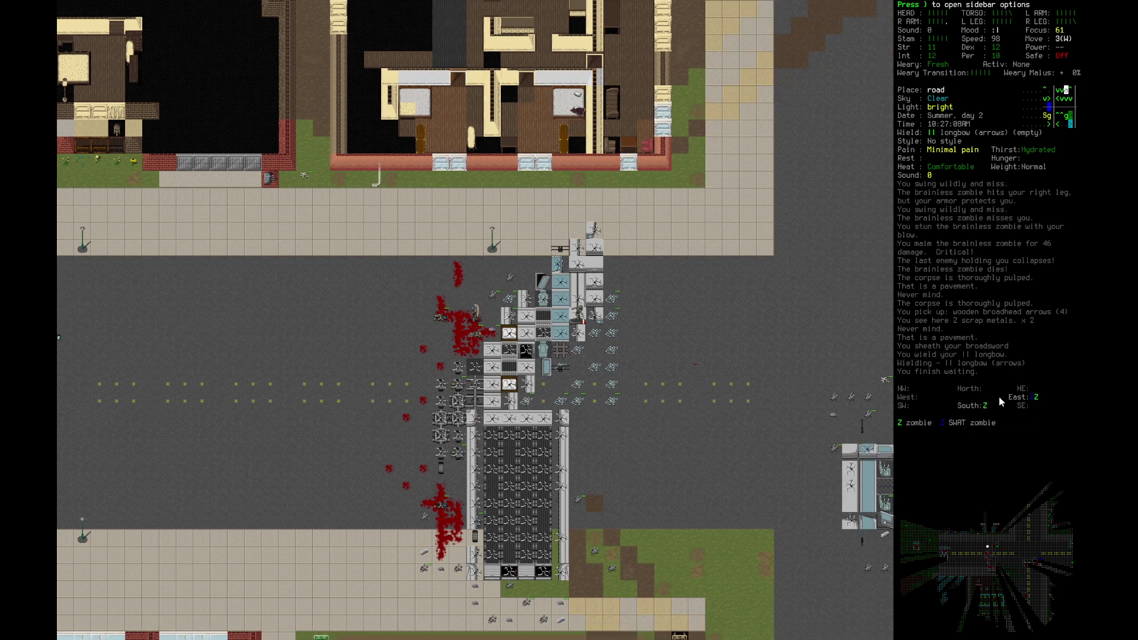
key(period)
key(Up)
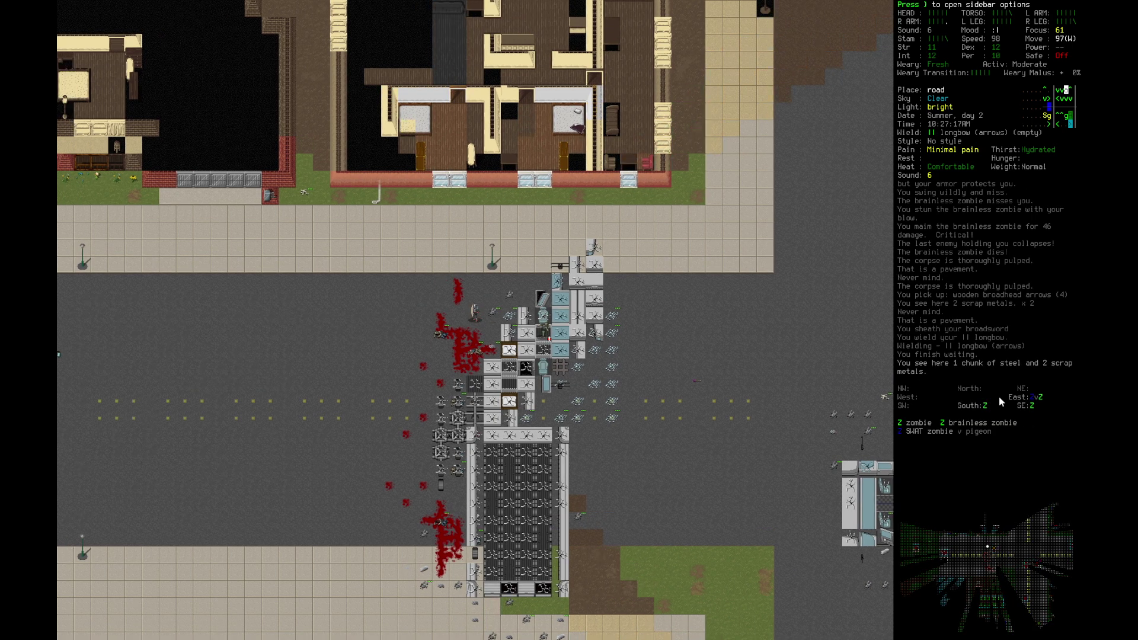
Step: Kill the zombie with a longbow headshot, ignoring interruptions, and pulp its corpse
key(f)
key(f)
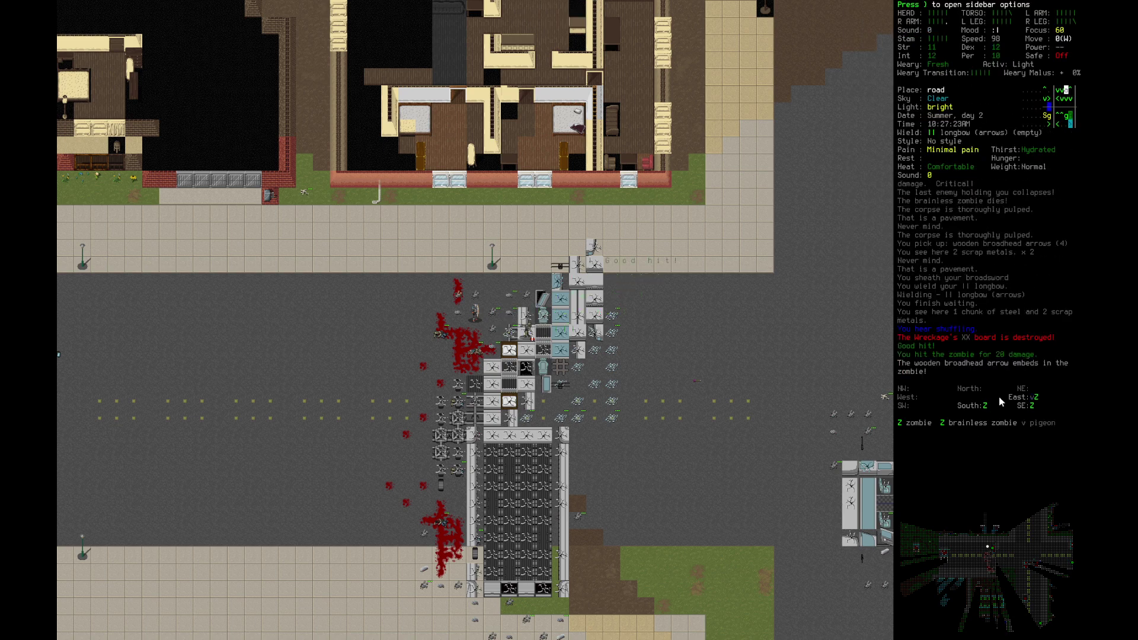
key(f)
key(f)
key(f)
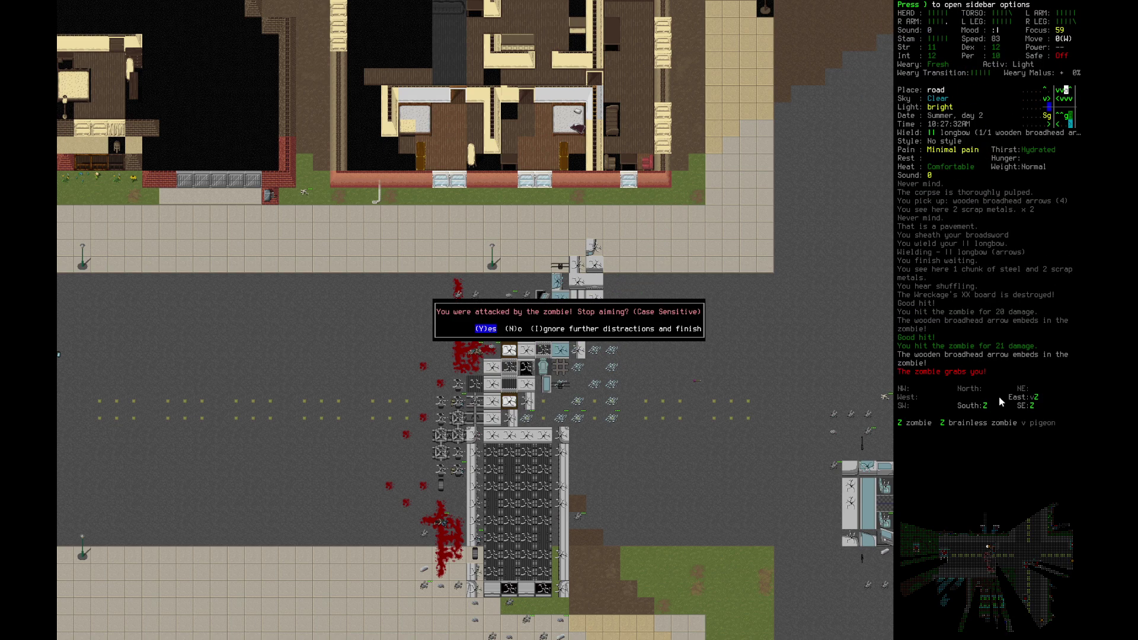
key(Right)
key(Right)
key(Return)
key(Right)
key(Right)
key(Return)
key(s)
key(period)
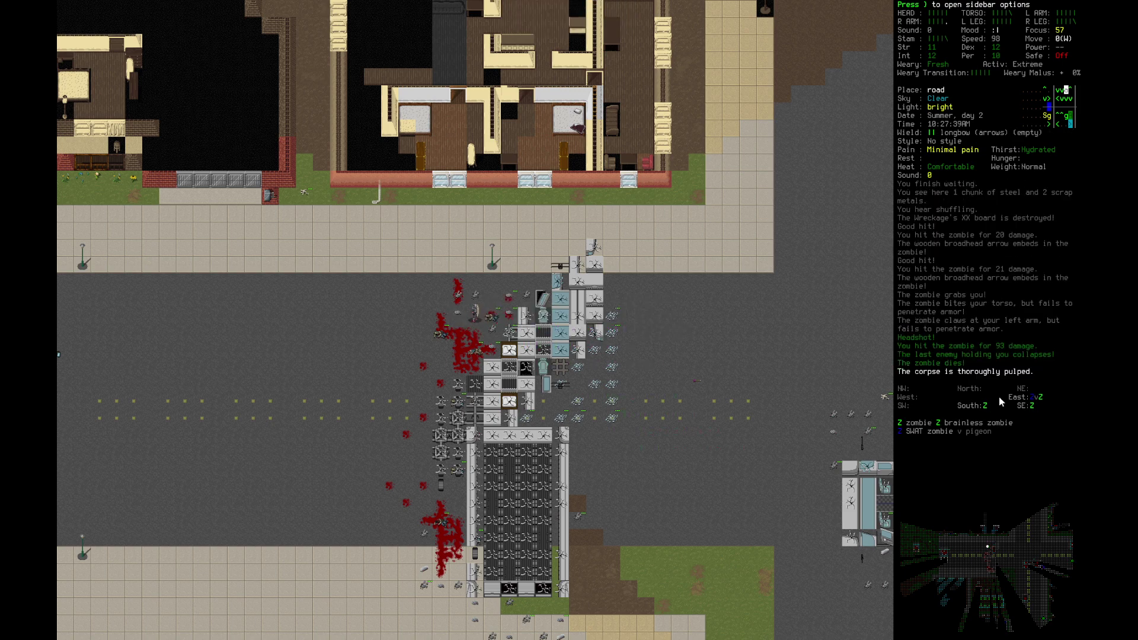
Step: Pick up the wooden broadhead arrows and the plastic bag of almonds, then check stats
key(e)
key(period)
key(a)
key(Down)
key(Down)
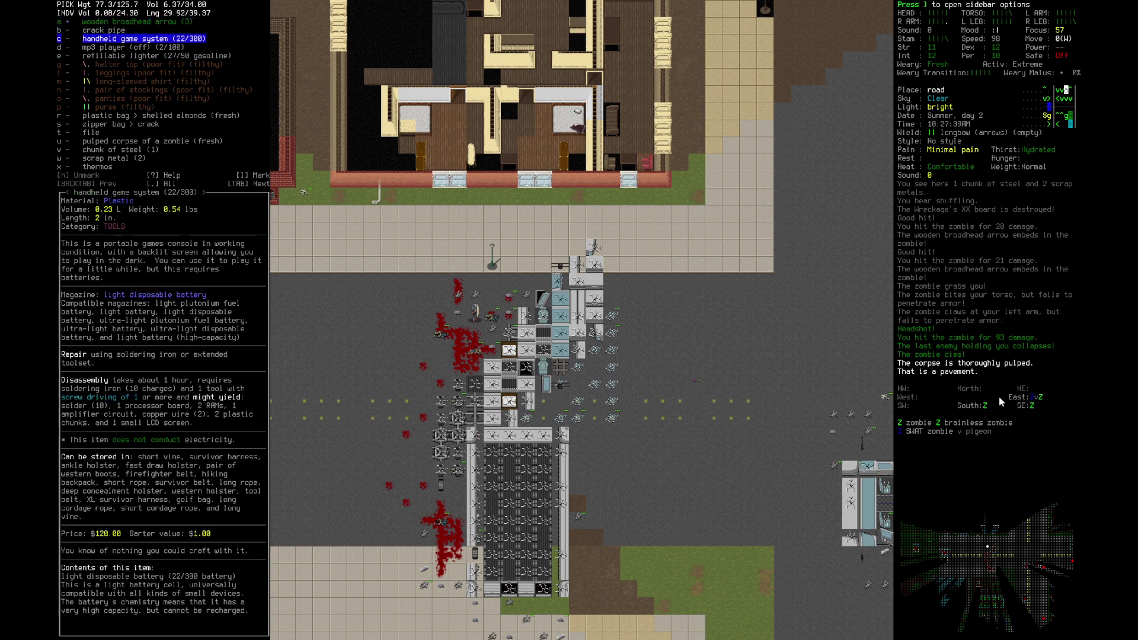
key(Down)
key(Down)
key(Down)
key(Down)
key(Down)
key(Down)
key(Down)
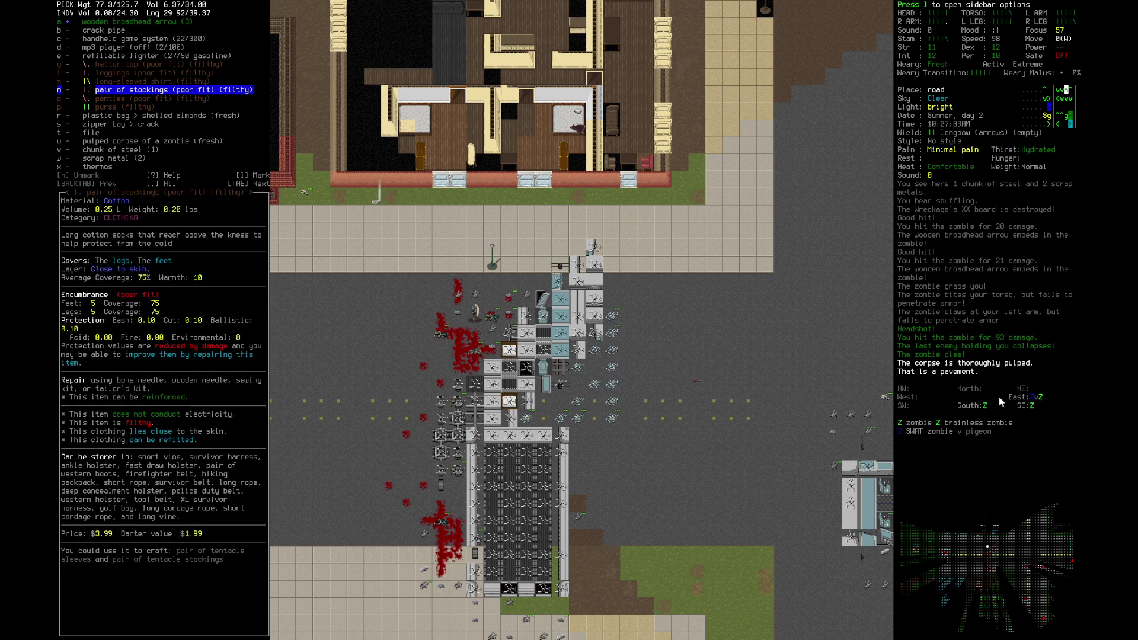
key(Down)
key(Down)
key(Right)
key(Return)
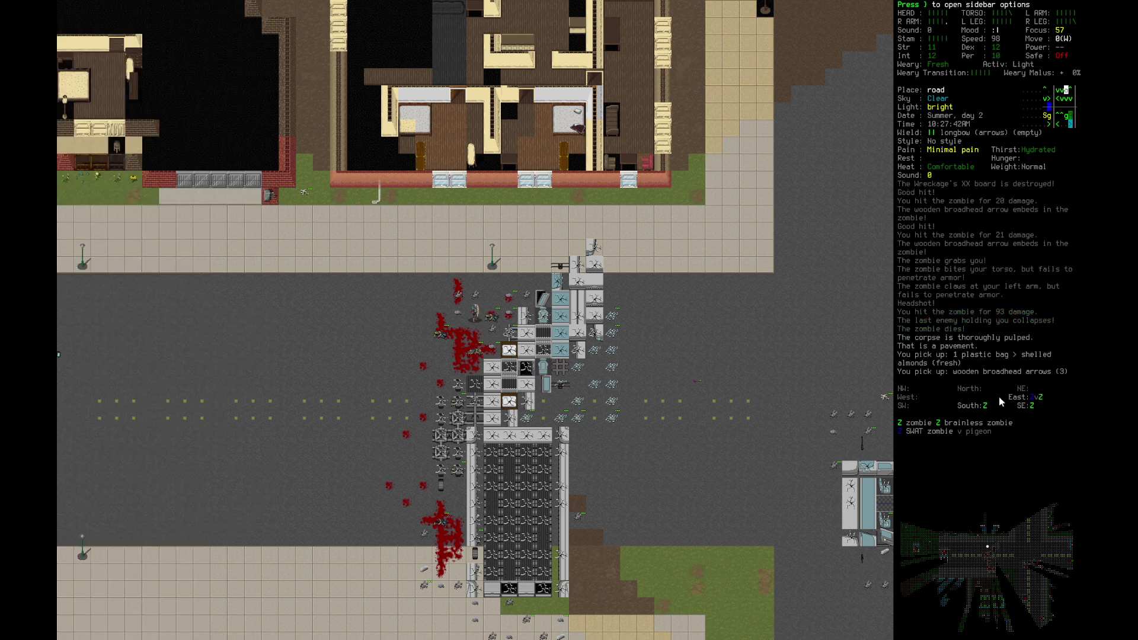
key(@)
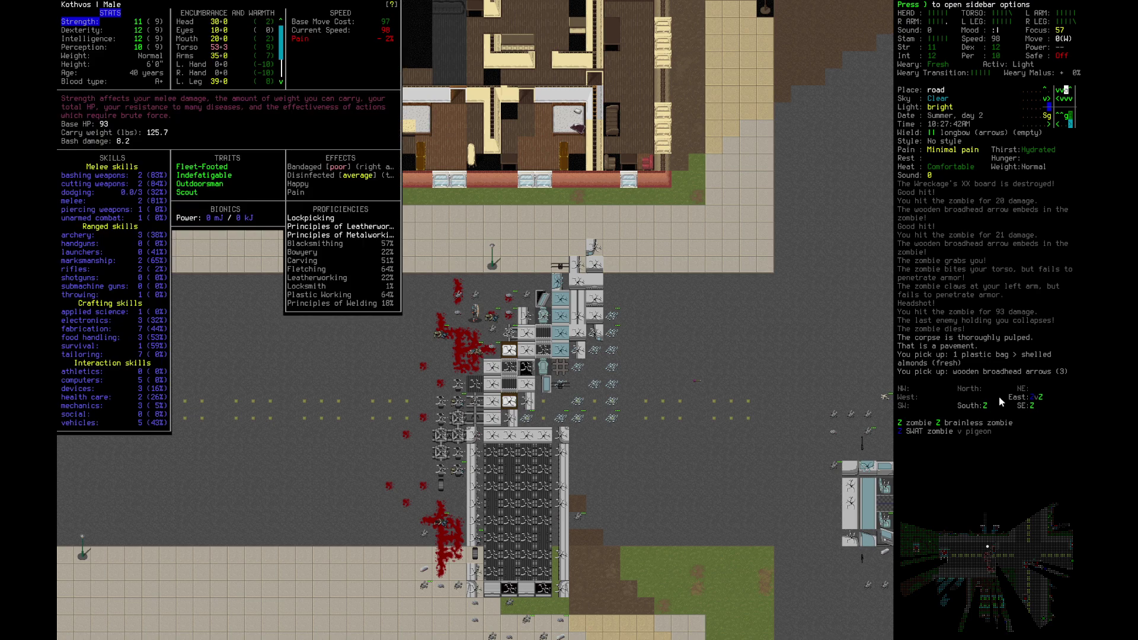
Step: Walk a few steps northeast up the road and view the zoomed-out overmap
key(Escape)
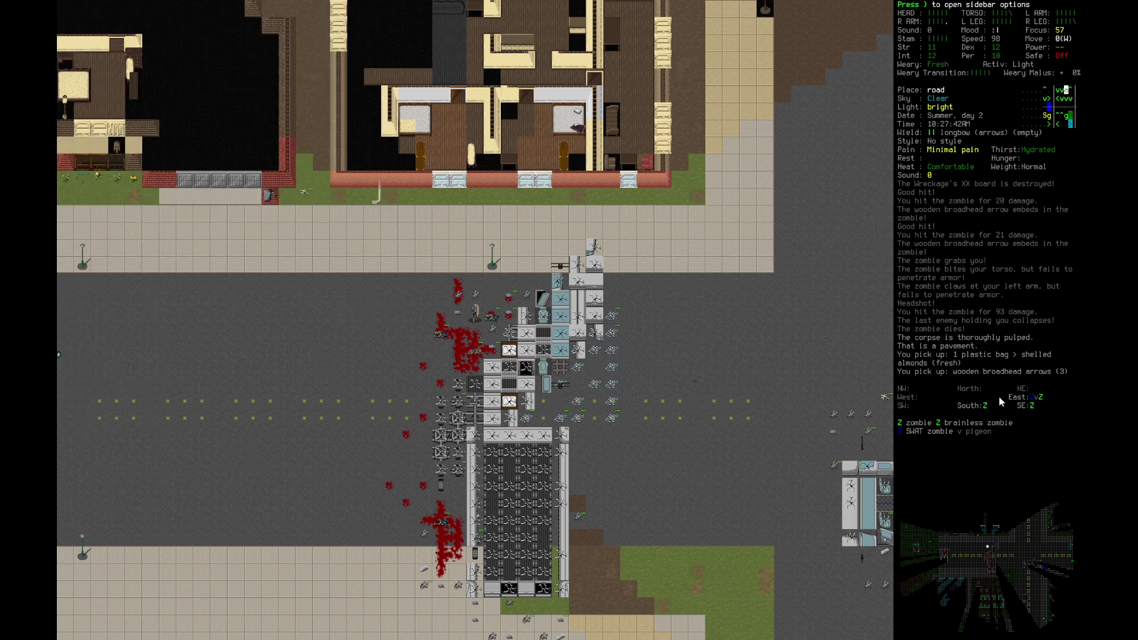
key(u)
key(u)
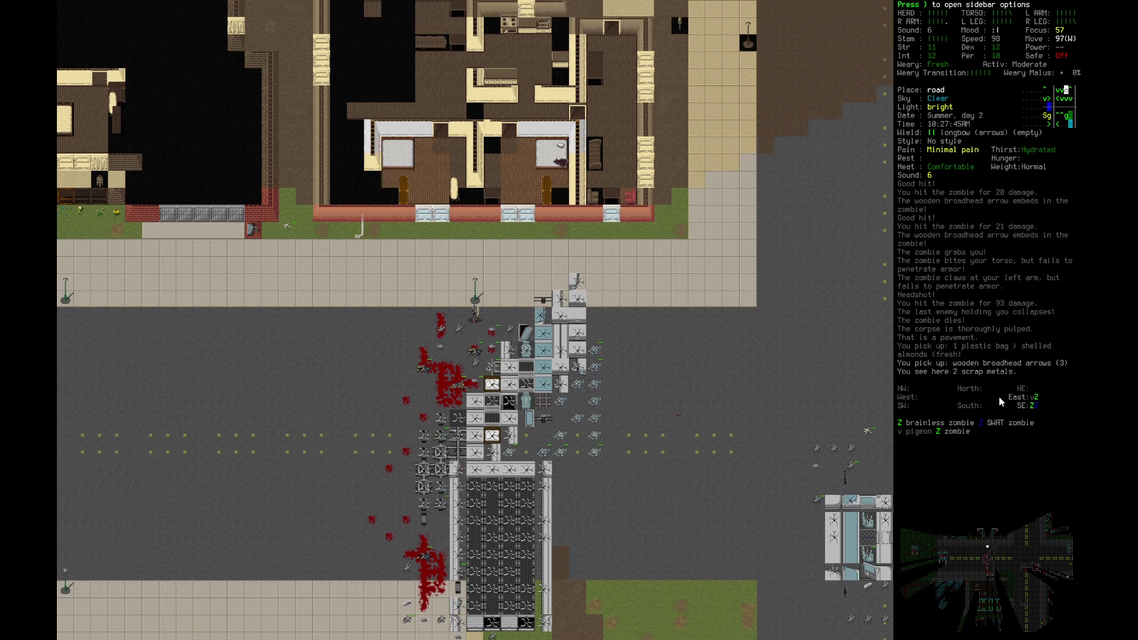
key(k)
key(k)
key(l)
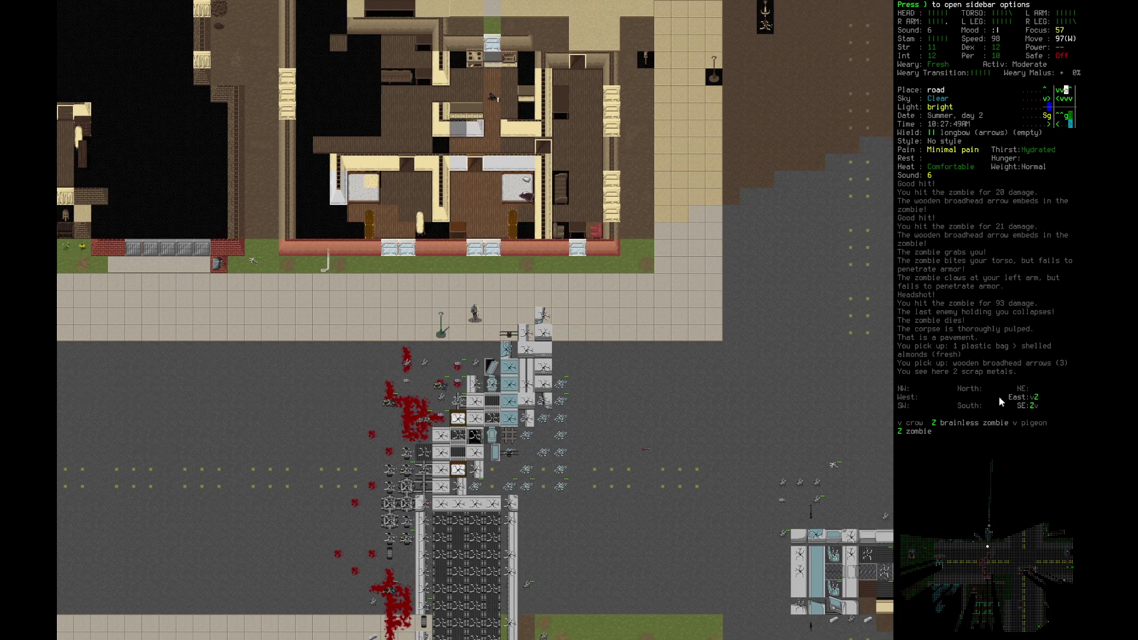
key(m)
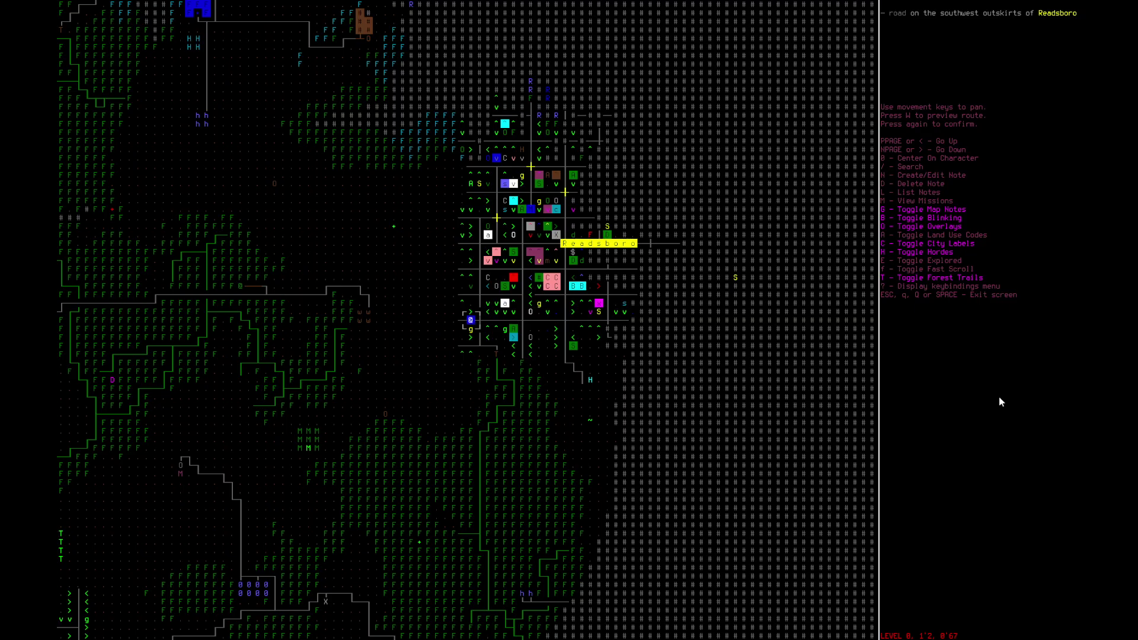
key(z)
key(Escape)
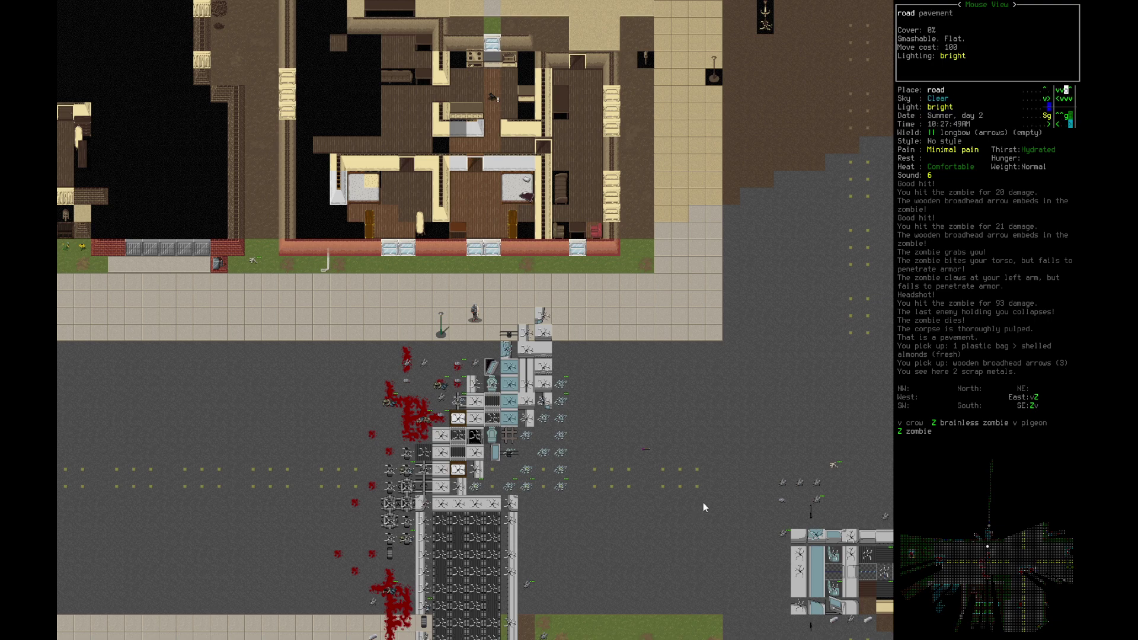
Step: Walk east along the road and bring the overmap up again
key(Right)
key(Right)
key(Right)
key(Right)
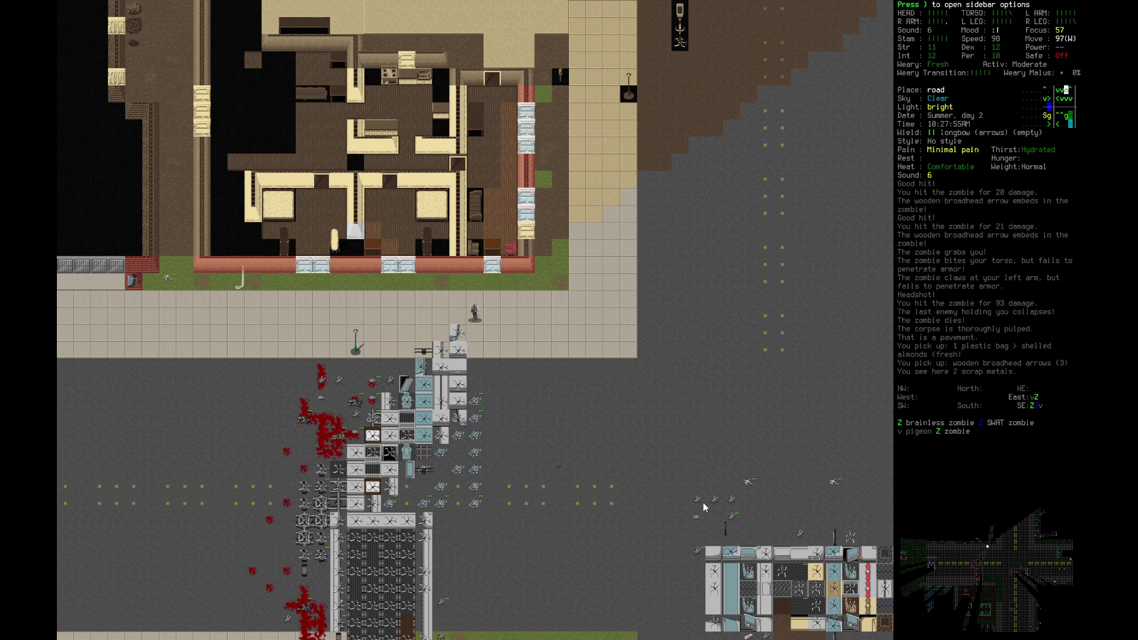
key(Right)
key(m)
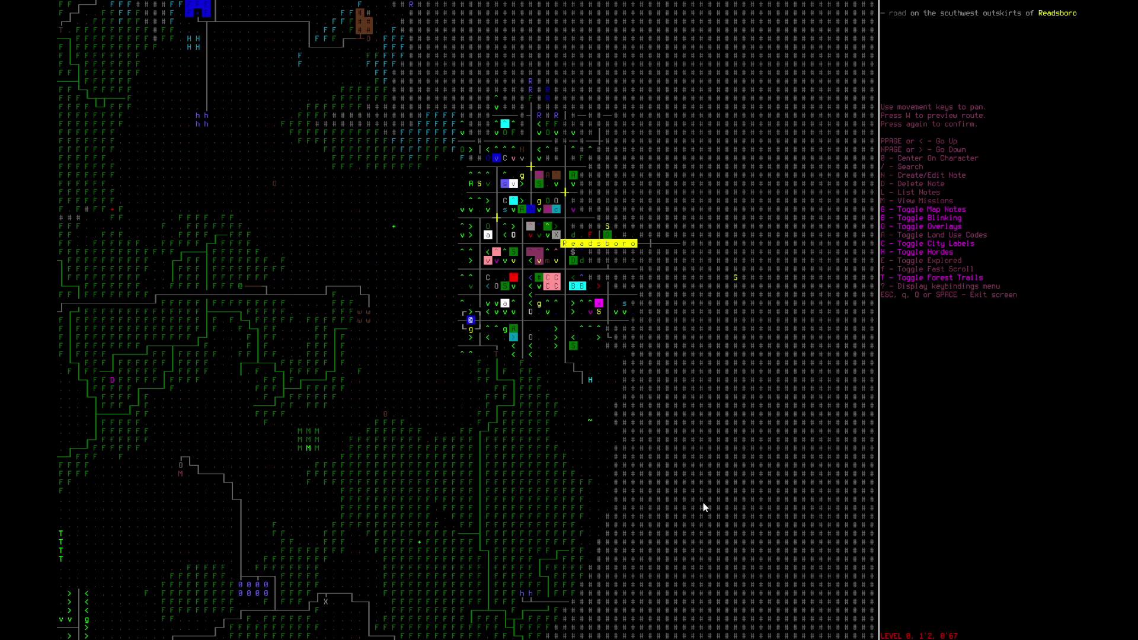
Step: Pan the overmap around south Readsboro, then close it
key(Right)
key(Right)
key(Right)
key(Right)
key(Right)
key(Right)
key(Right)
key(Right)
key(Right)
key(Right)
key(Right)
key(Up)
key(Up)
key(Up)
key(Right)
key(Right)
key(Right)
key(Left)
key(Left)
key(Left)
key(Left)
key(Left)
key(Escape)
Step: Walk southeast across the intersection and south along the road
key(Down)
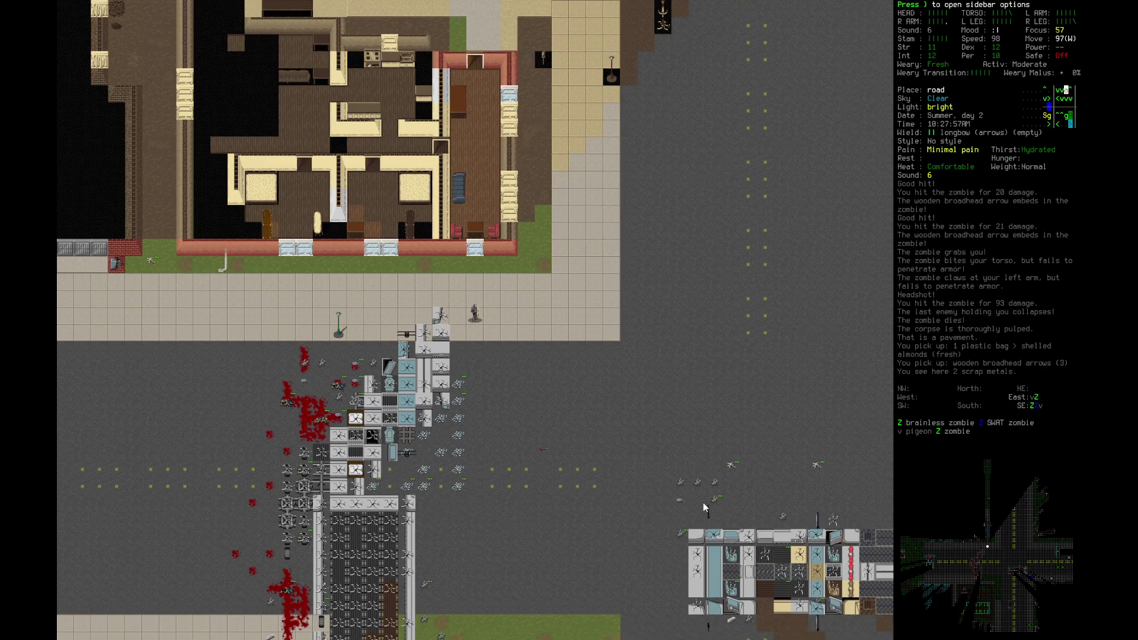
key(Right)
key(Right)
key(Down)
key(Right)
key(Down)
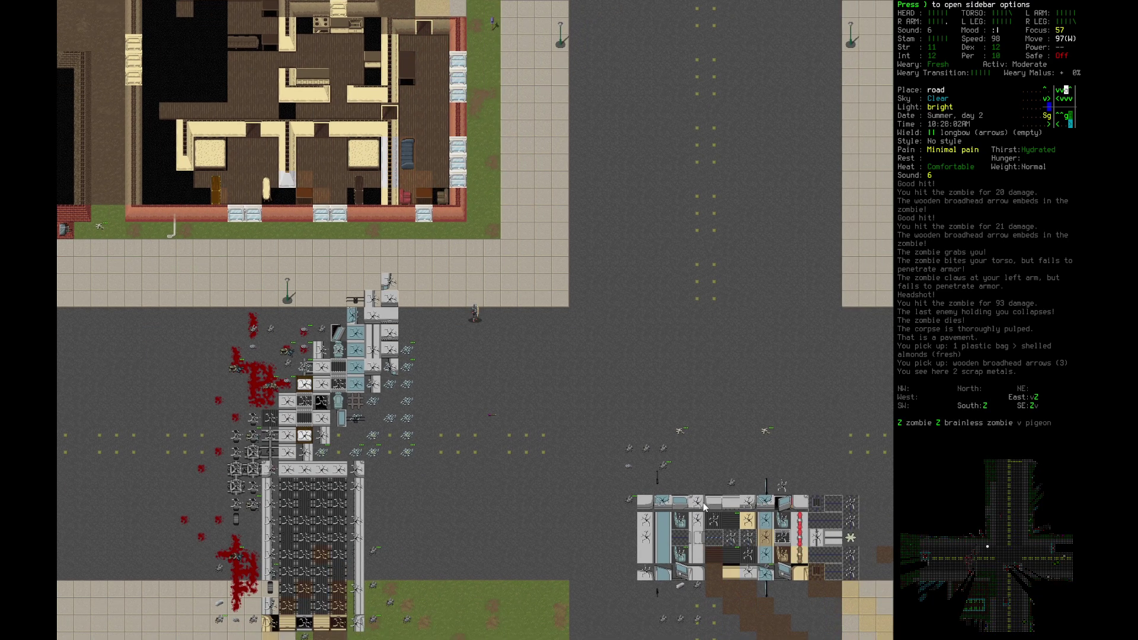
key(Right)
key(Right)
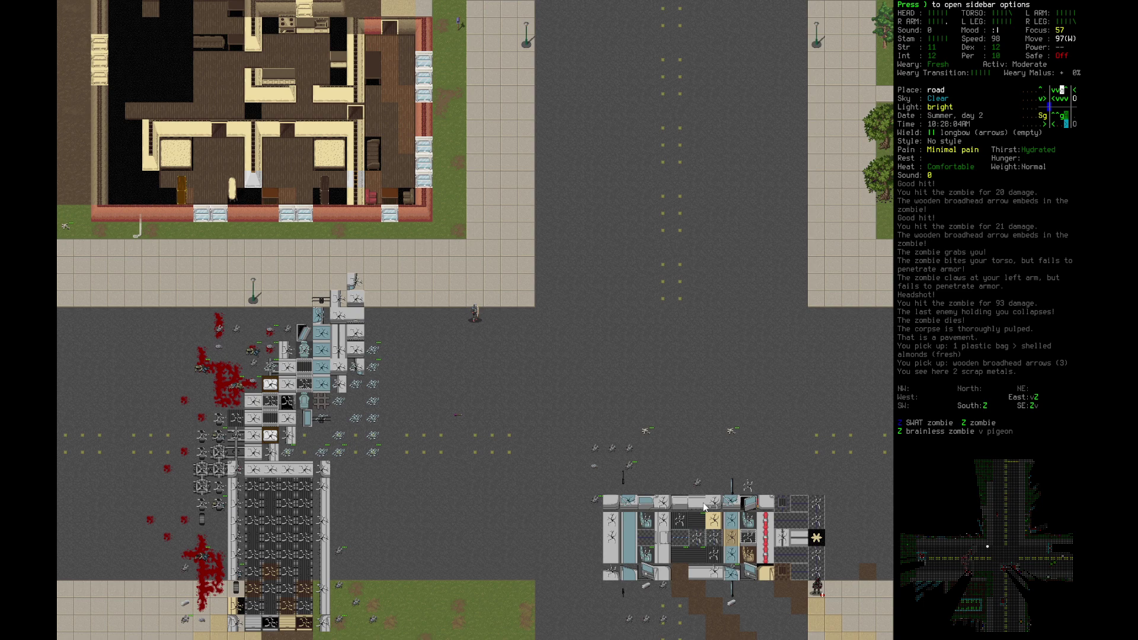
key(Down)
key(Down)
key(Down)
key(Down)
key(Down)
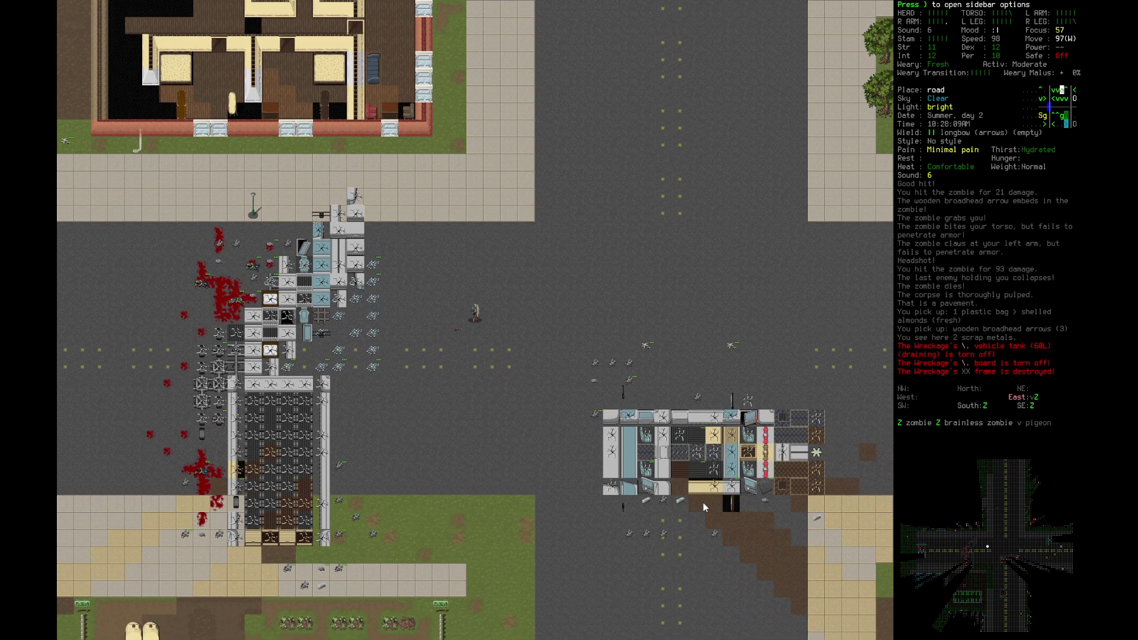
Step: Walk southeast to the wrecked truck and save the game
key(Right)
key(Right)
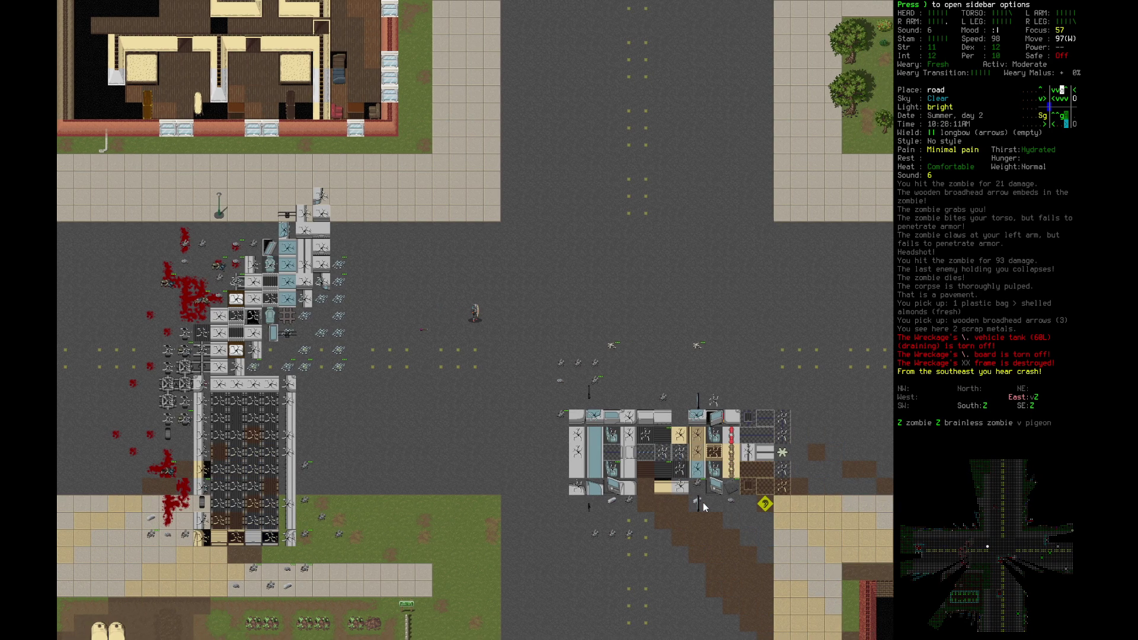
key(Right)
key(Down)
key(Down)
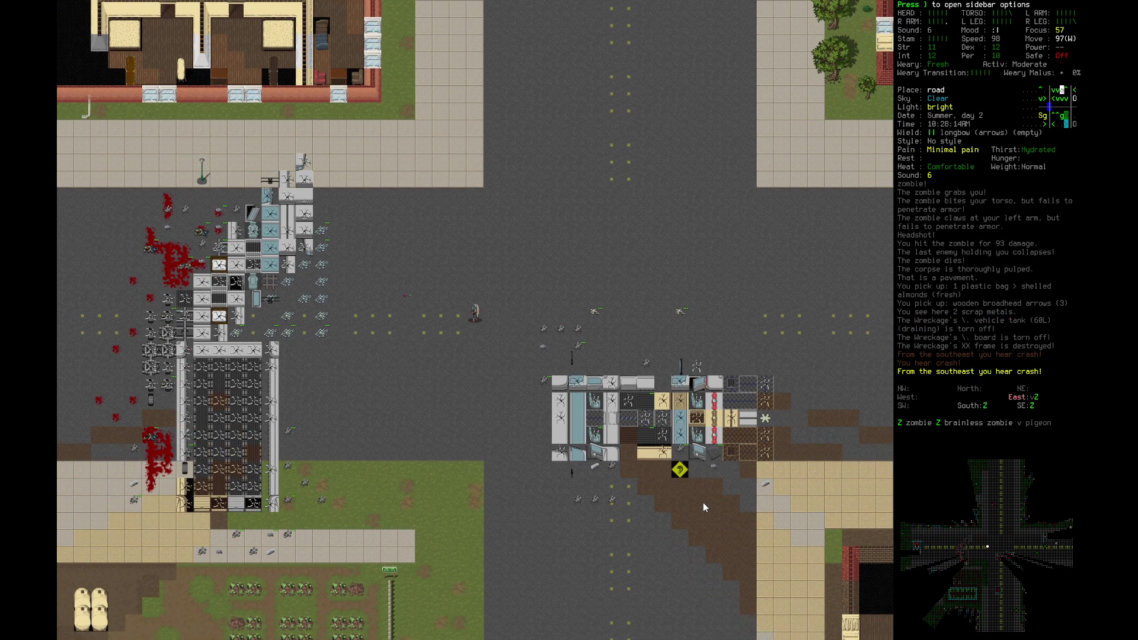
key(Right)
key(Right)
key(Right)
key(Down)
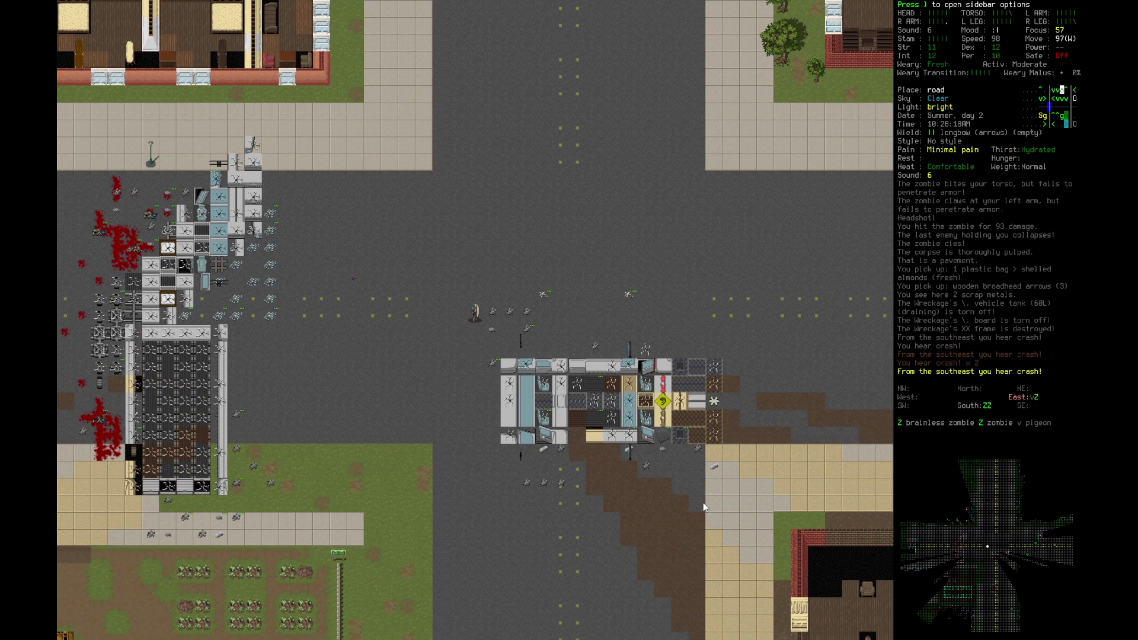
key(F5)
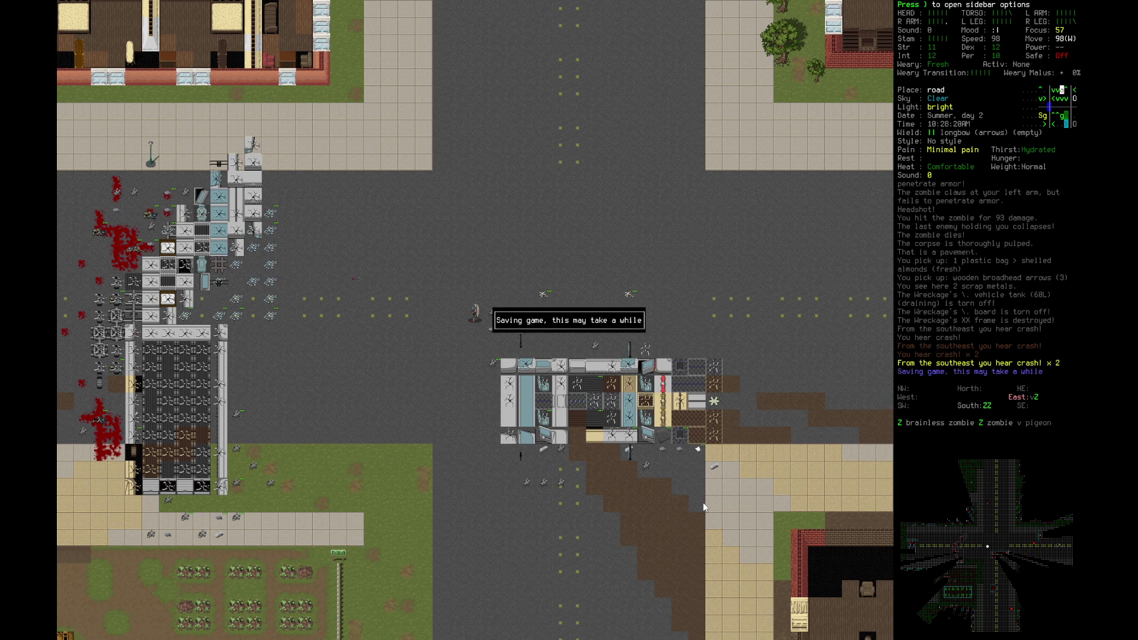
Step: Walk northwest back to pick up the dropped arrows, then east along the road
key(Left)
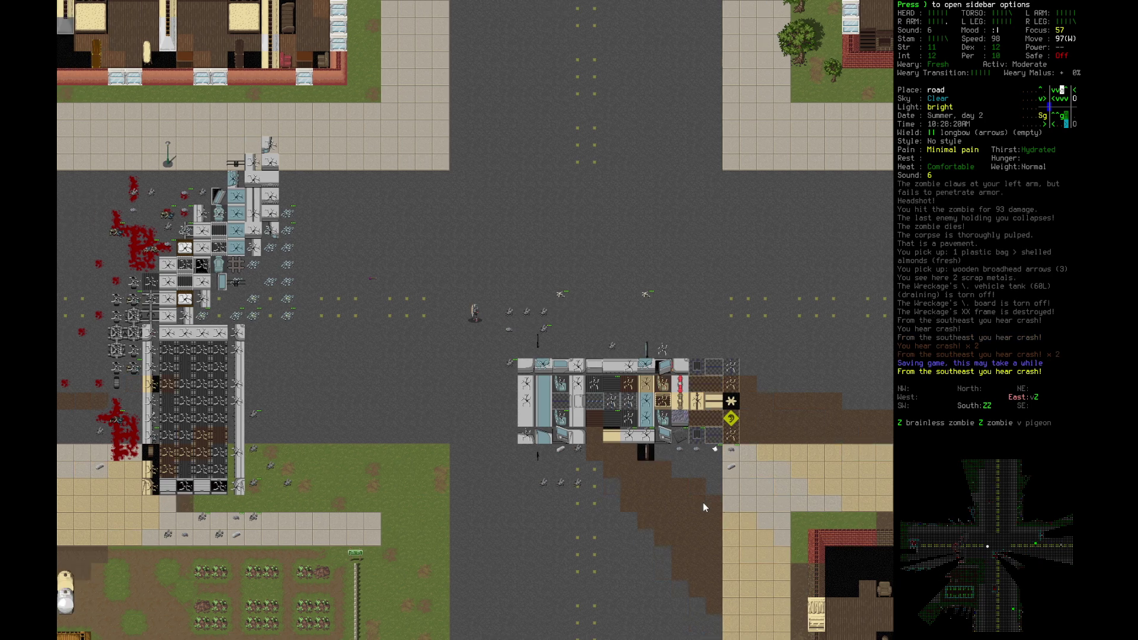
key(Up)
key(Left)
key(Left)
key(Left)
key(Up)
key(Left)
key(Left)
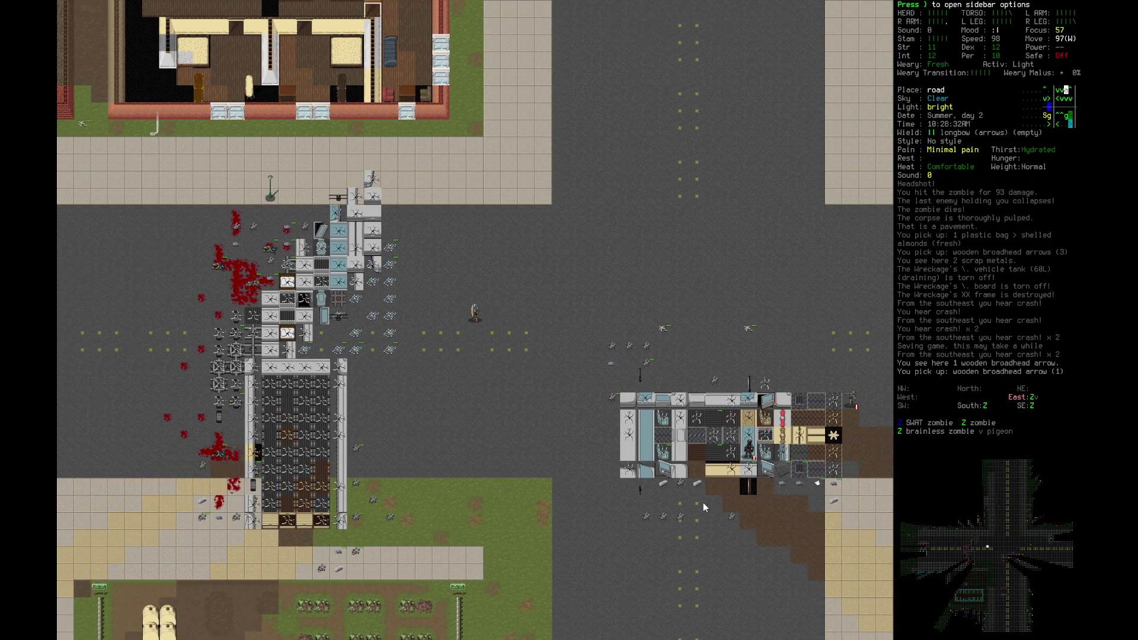
key(Right)
key(Right)
key(Right)
key(Right)
key(Right)
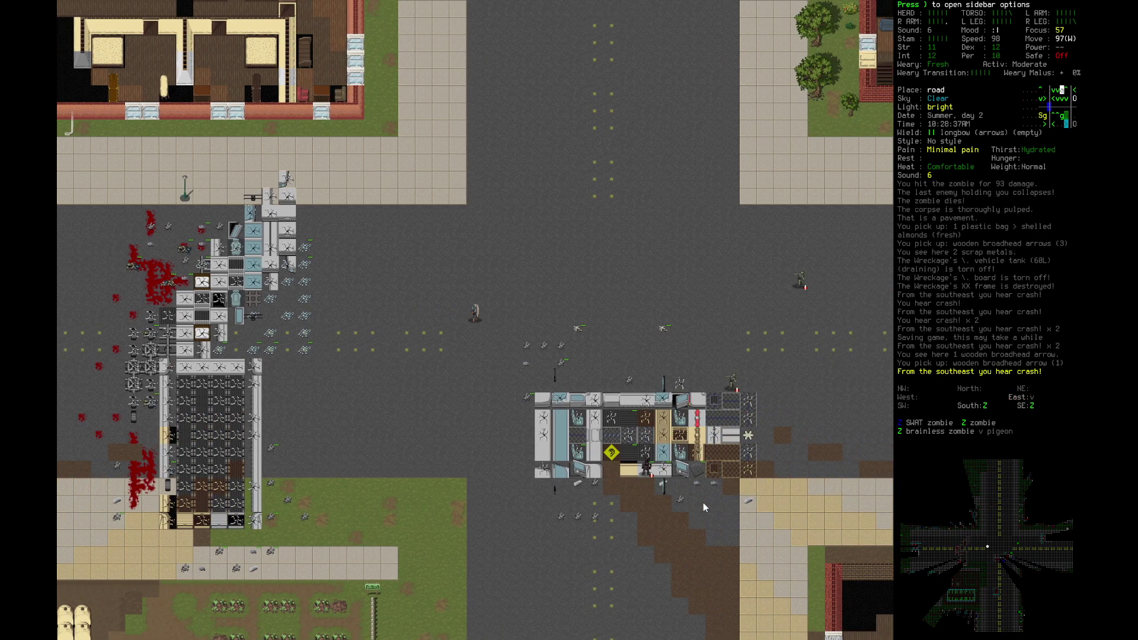
Step: Walk east and aim the longbow at the approaching eastern zombie
key(Right)
key(f)
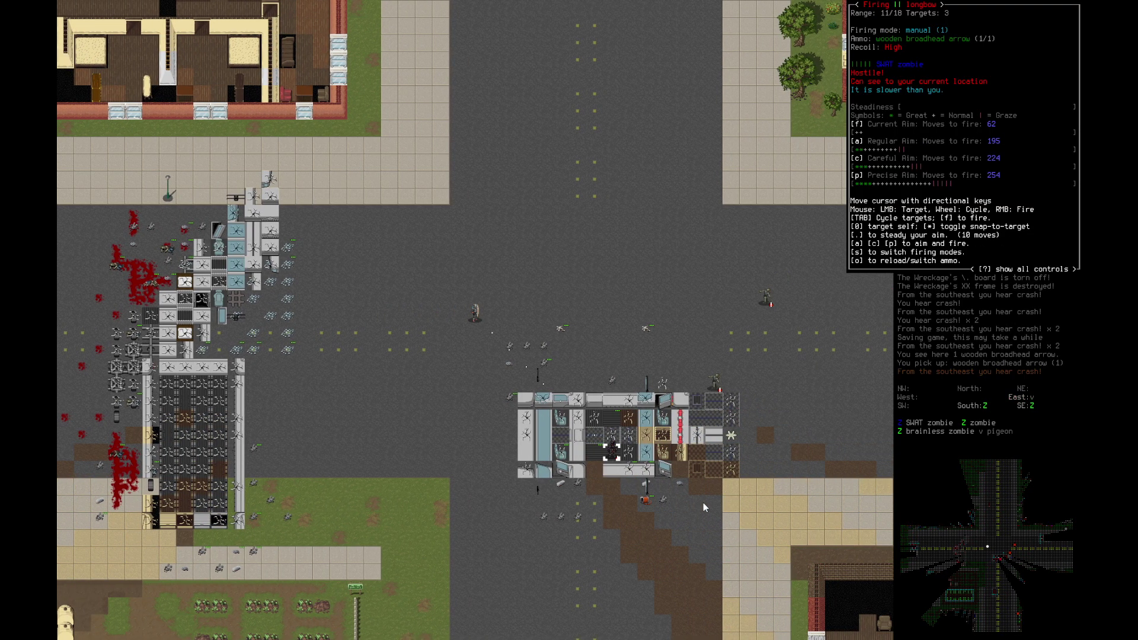
key(0)
key(Up)
key(Up)
key(Up)
key(Right)
key(Up)
key(Right)
key(Right)
key(Right)
key(Down)
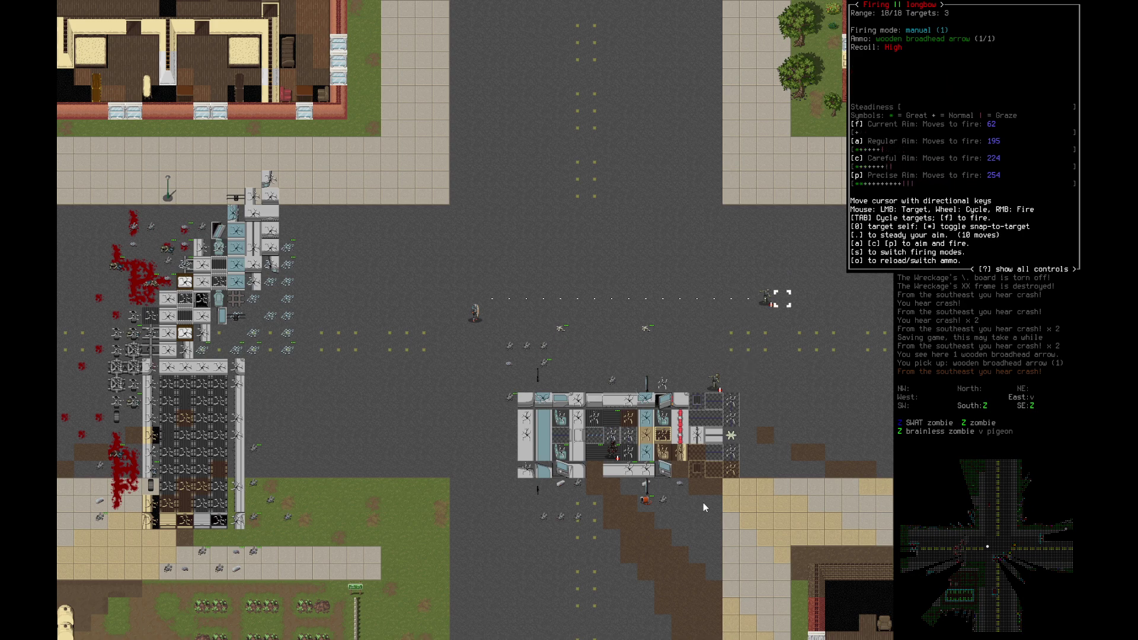
key(Down)
key(Left)
key(Up)
key(Right)
key(Right)
key(period)
key(period)
key(period)
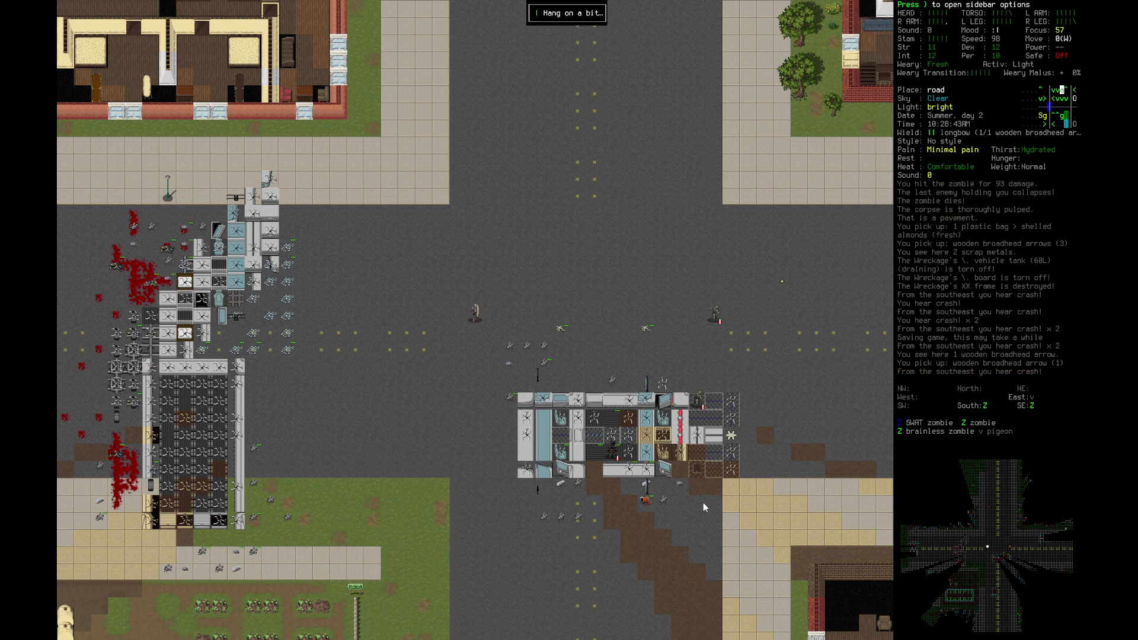
Step: Shoot arrows until the first and then the second zombie are dead
key(f)
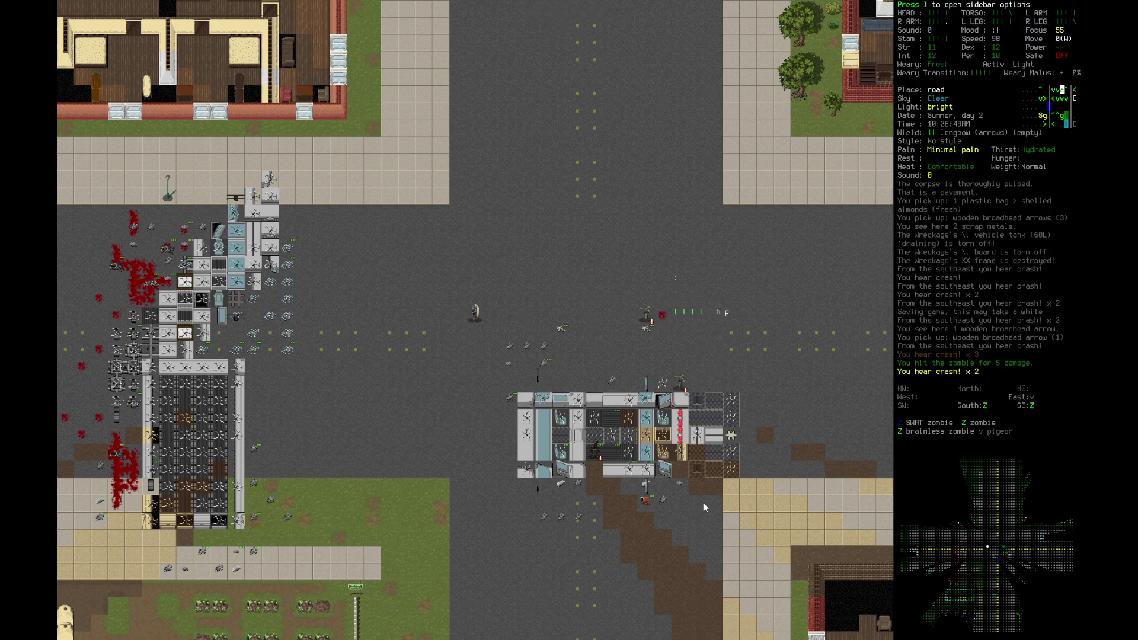
key(f)
key(f)
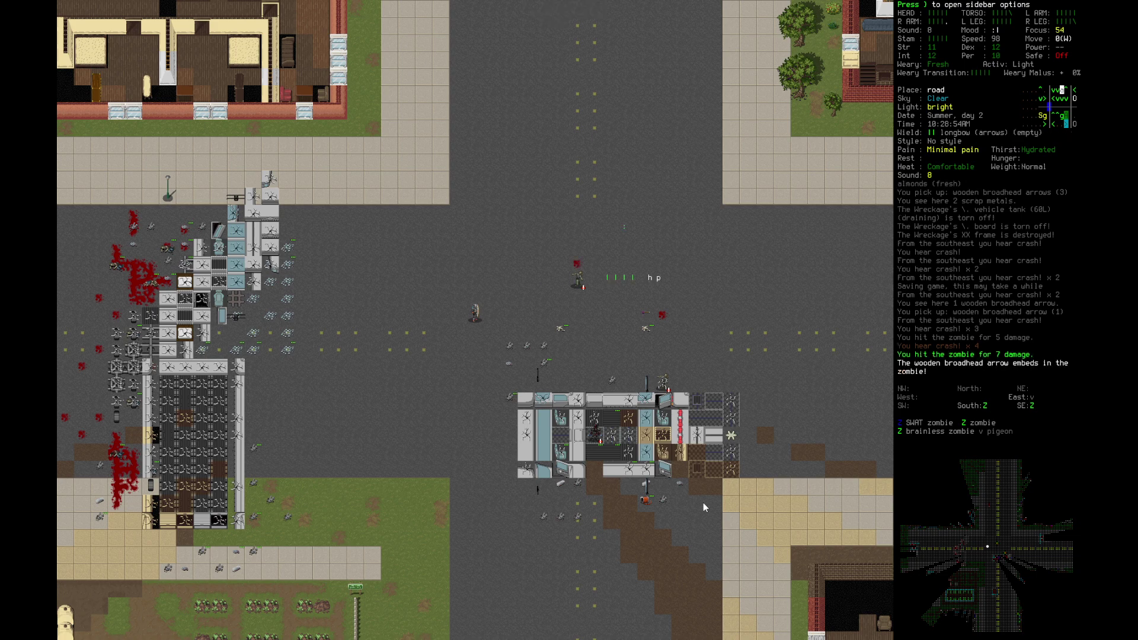
key(f)
key(f)
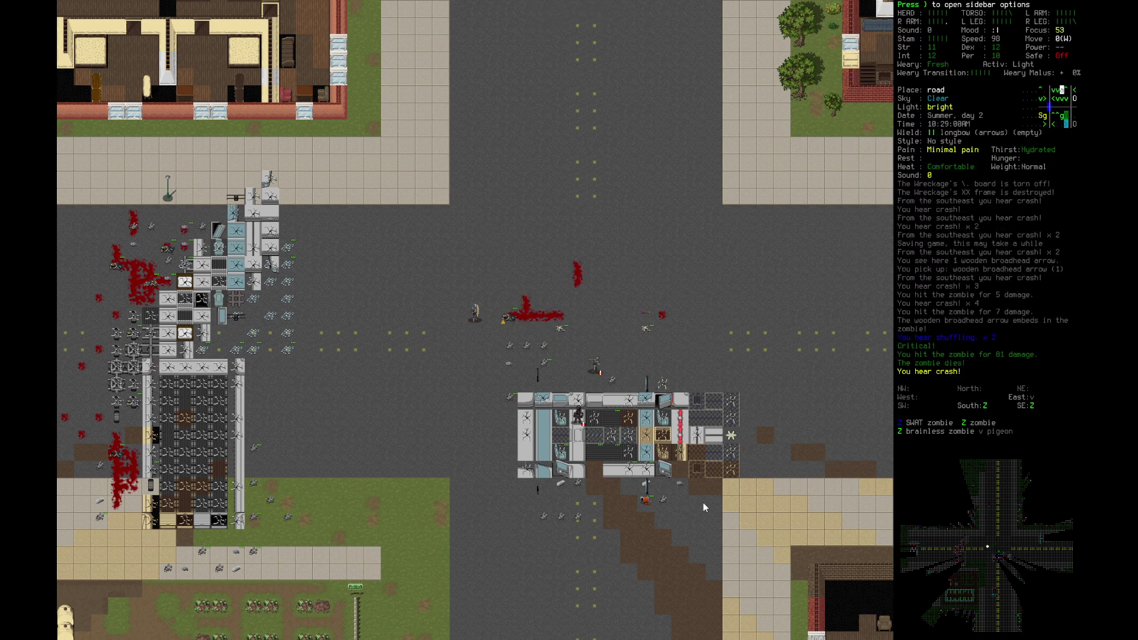
key(f)
key(f)
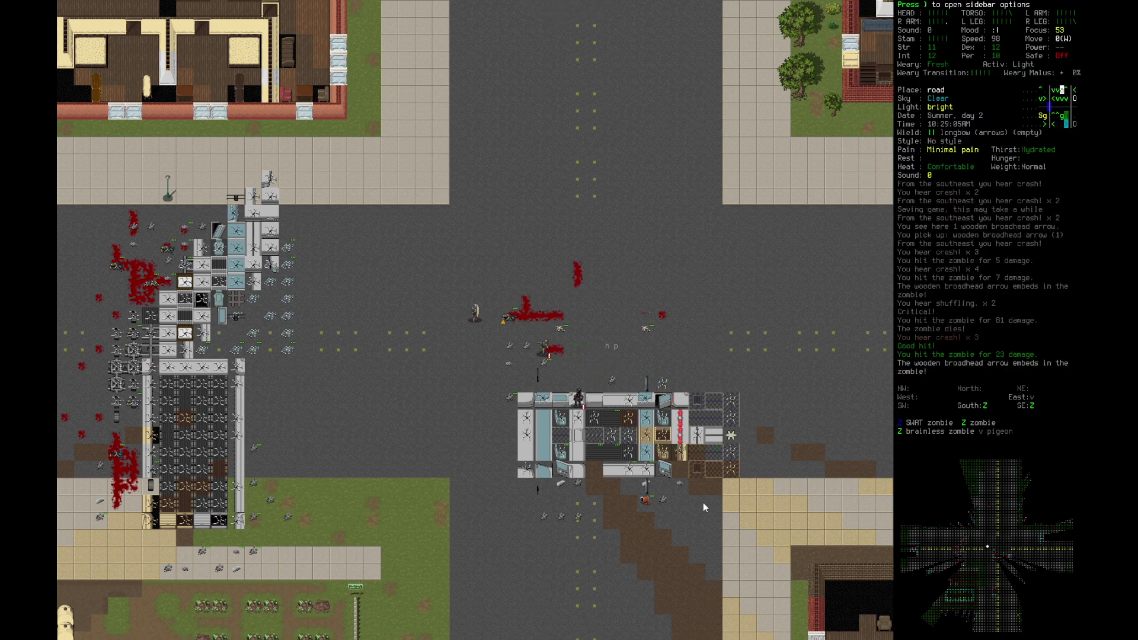
key(f)
key(f)
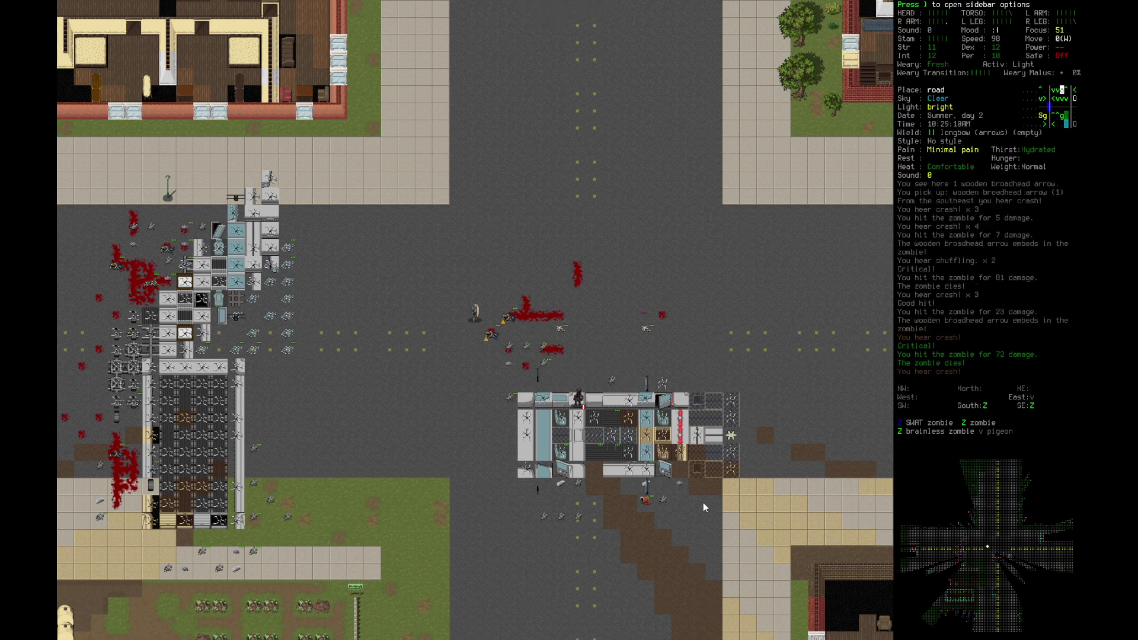
key(f)
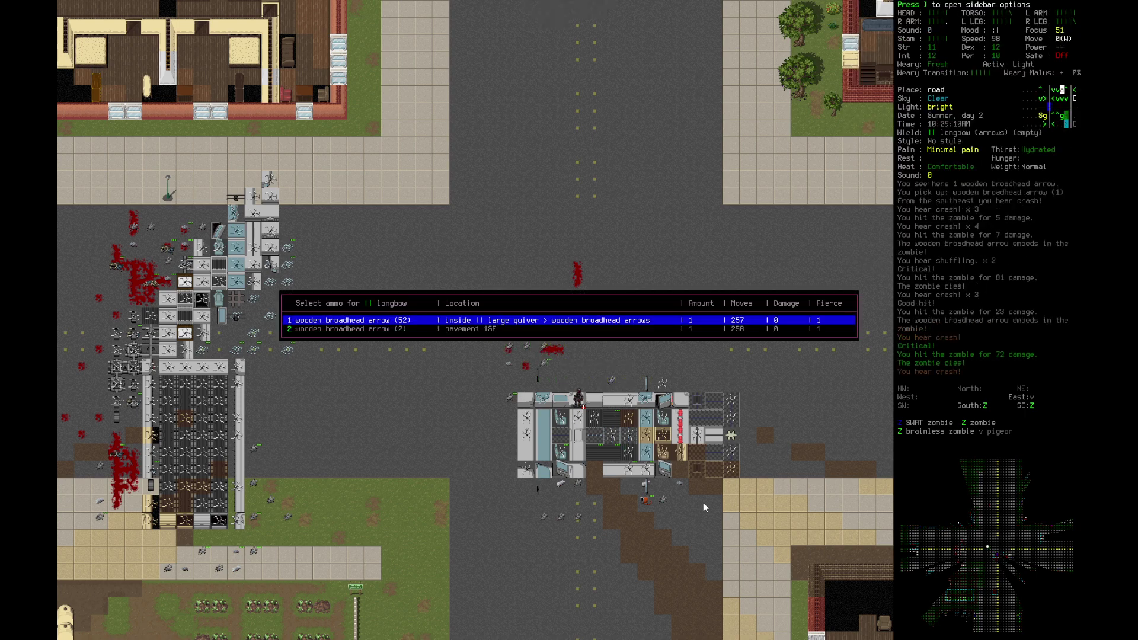
Step: Reload arrows from the quiver and shoot the SWAT zombie twice
key(Return)
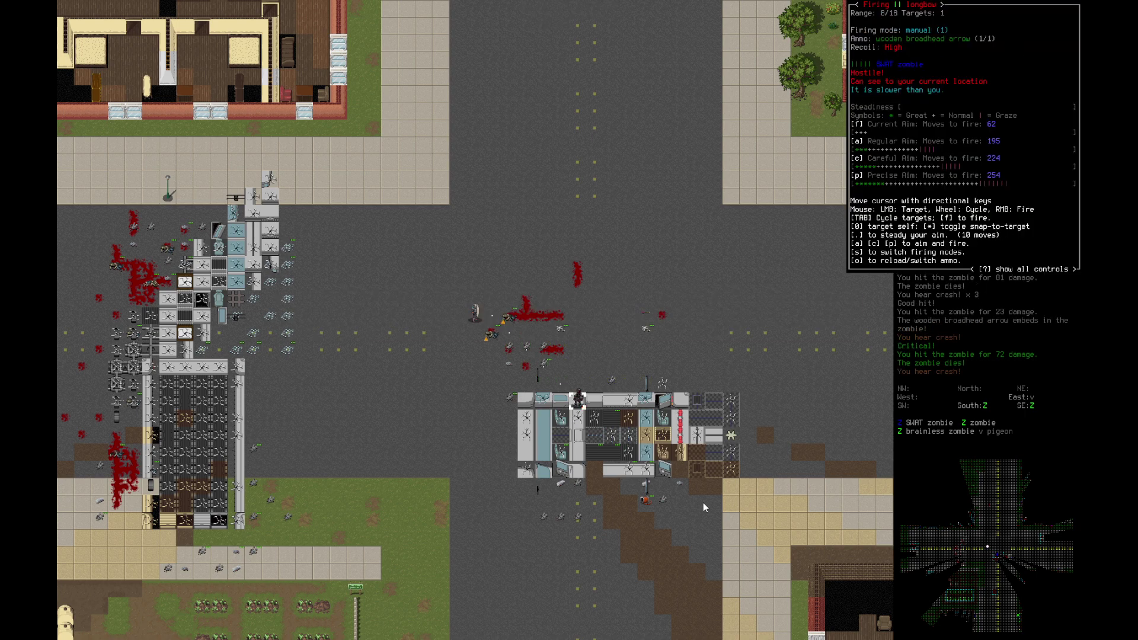
key(f)
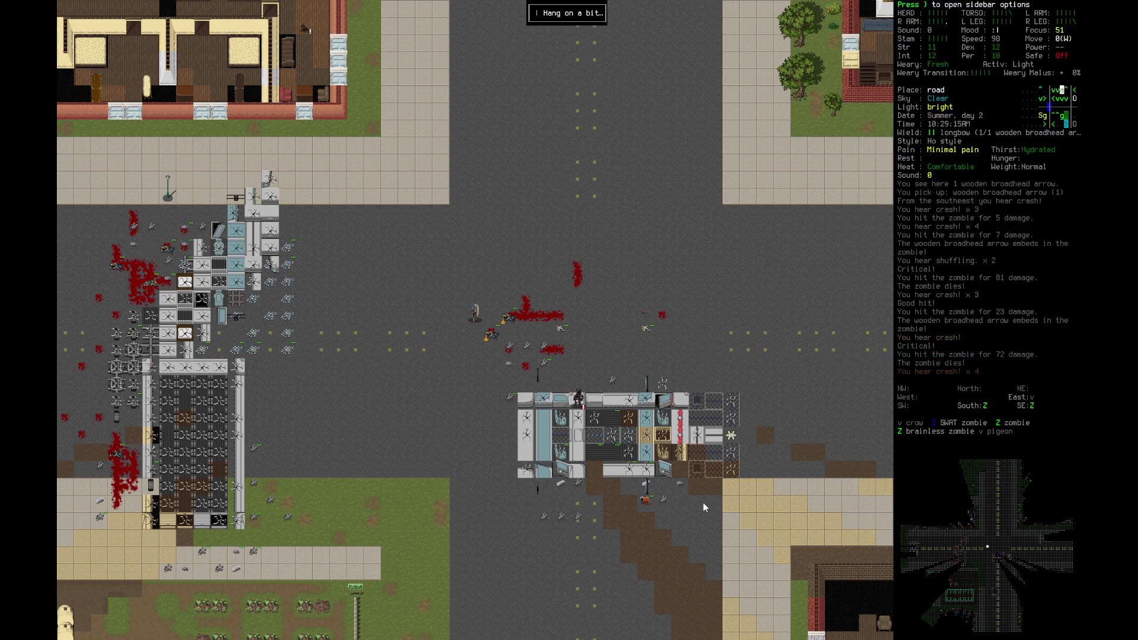
key(D)
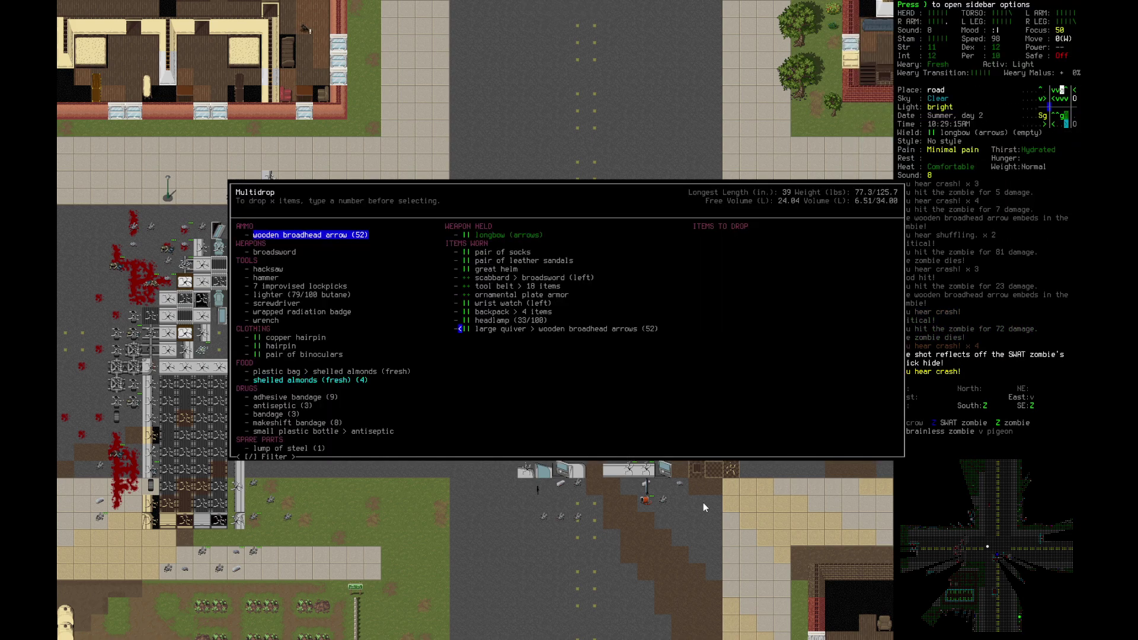
key(Escape)
key(f)
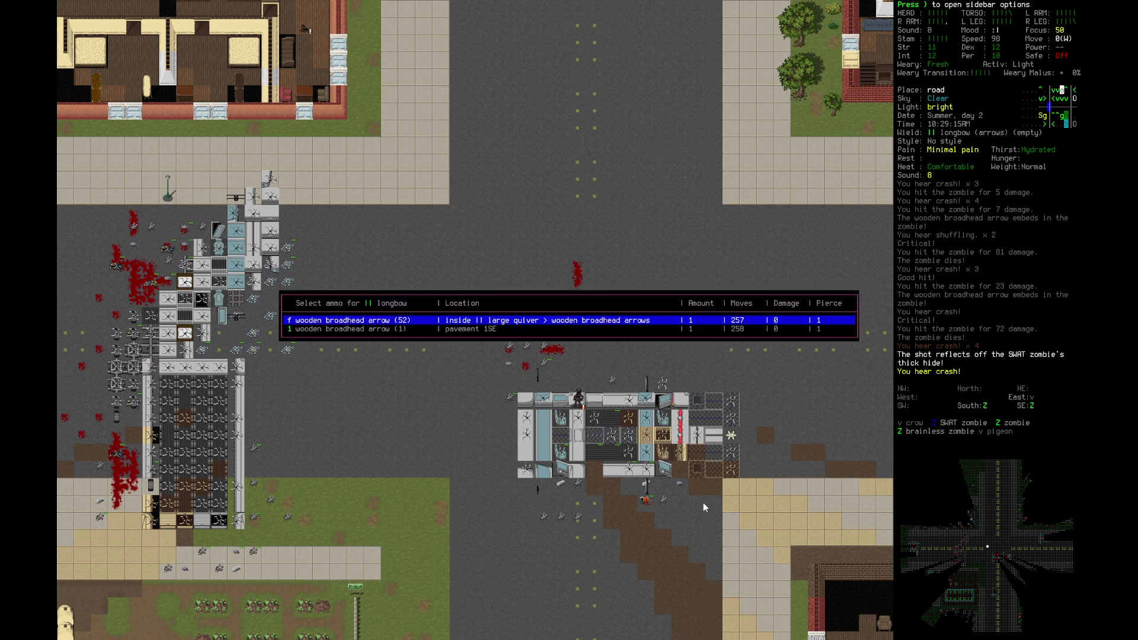
key(Down)
key(Return)
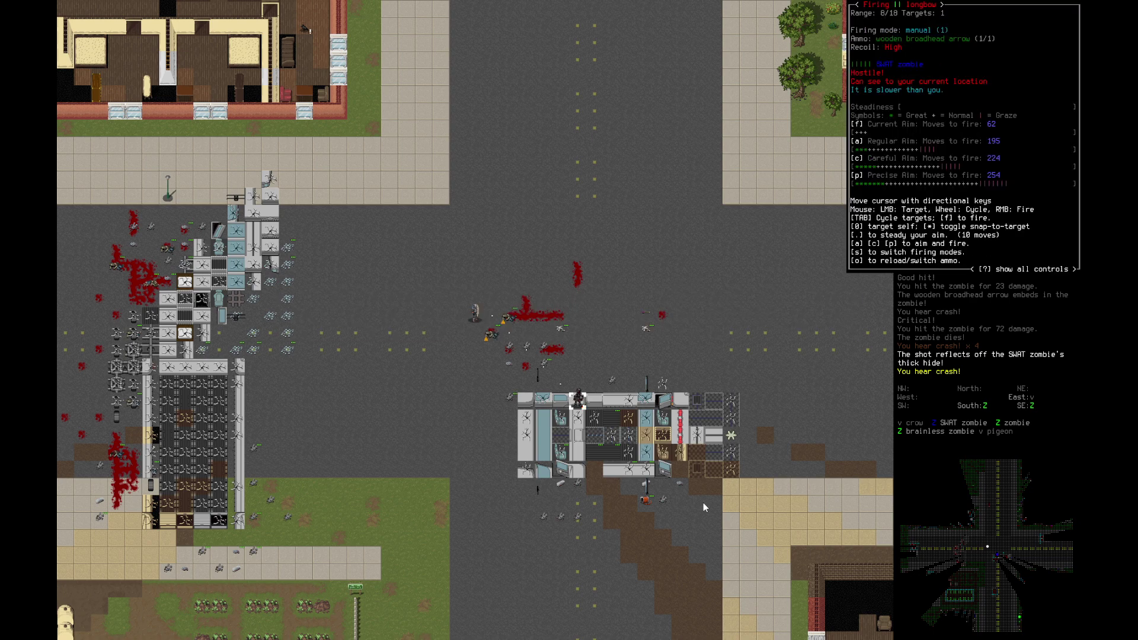
key(f)
key(f)
key(f)
Step: Draw the broadsword, set the longbow aside, and slash the SWAT zombie dead
key(a)
key(Right)
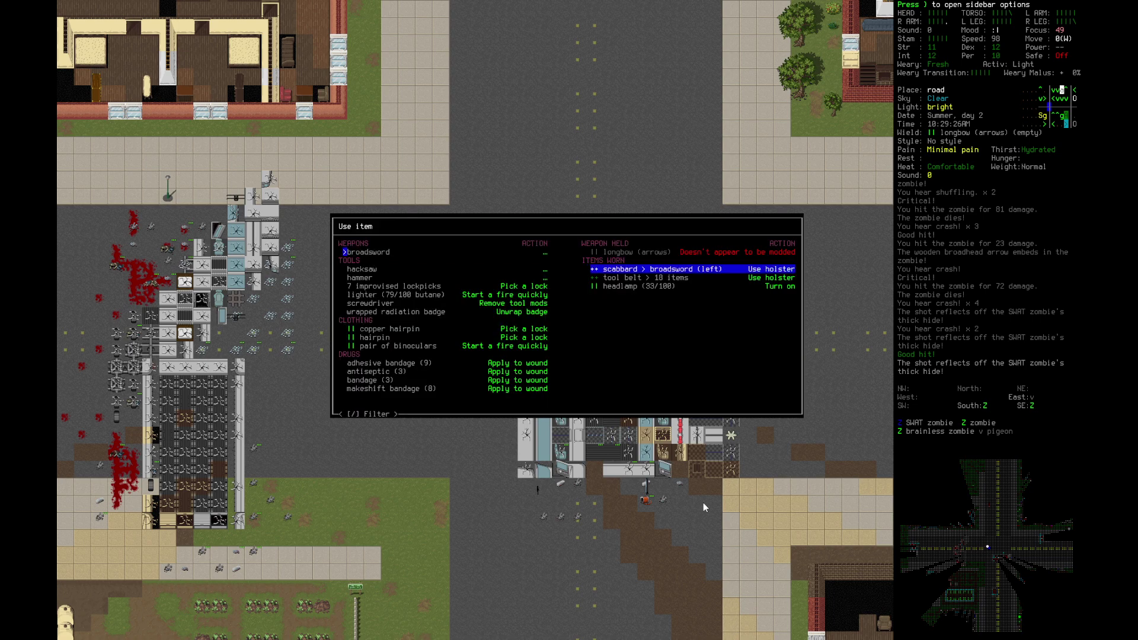
key(Return)
key(Return)
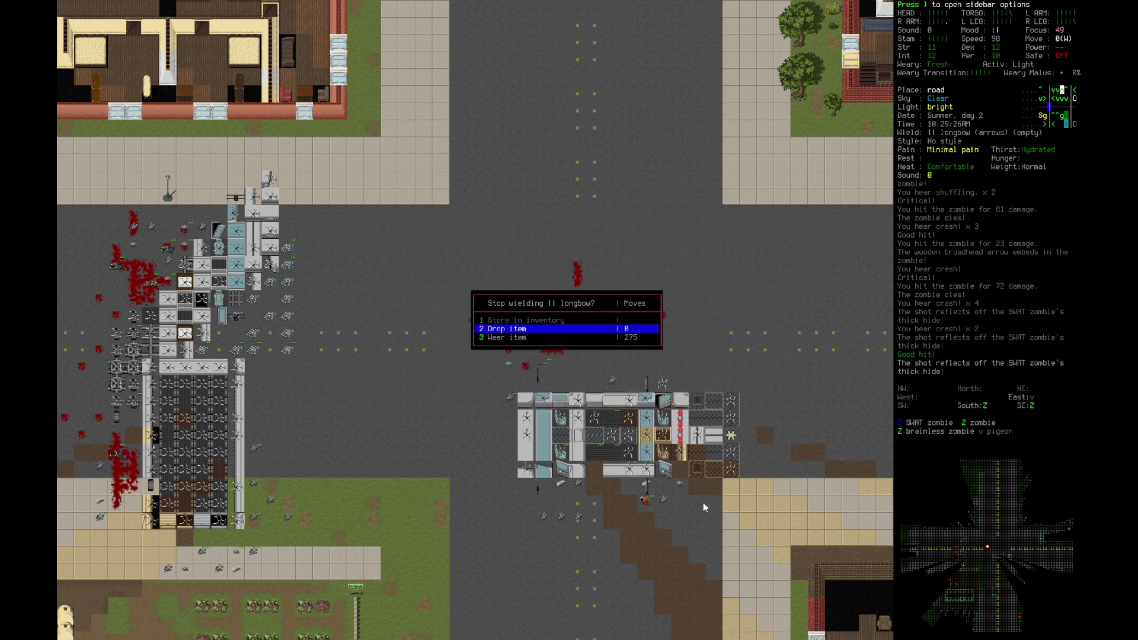
key(Return)
key(Tab)
key(Tab)
key(Tab)
key(Tab)
key(Tab)
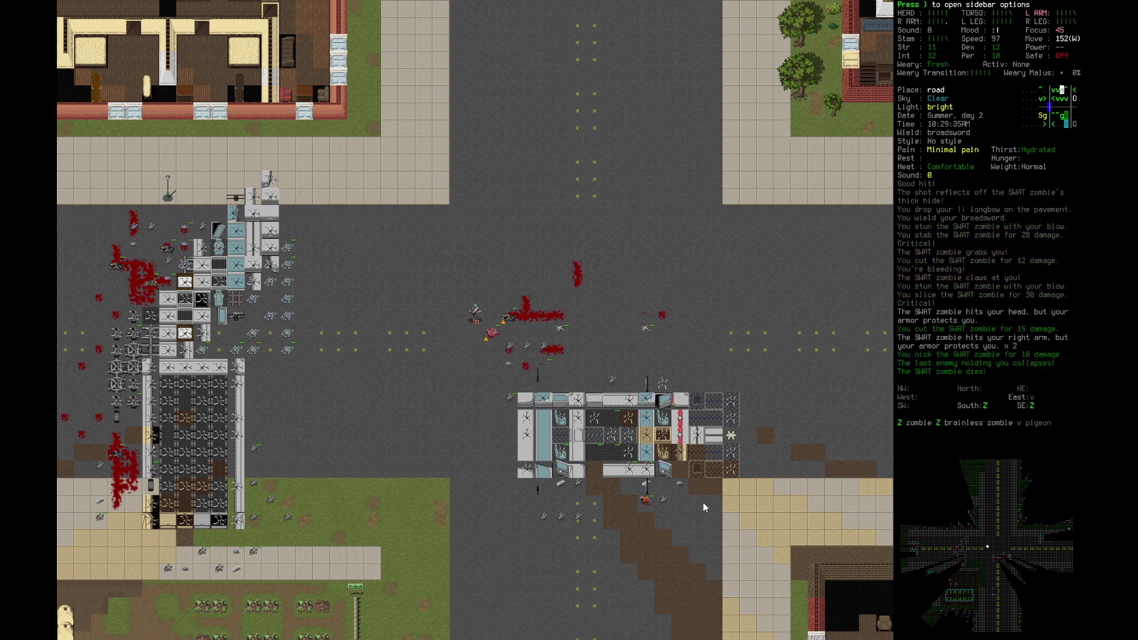
Step: Pulp the first corpse and pick up its wooden broadhead arrow
key(Right)
key(s)
key(period)
key(g)
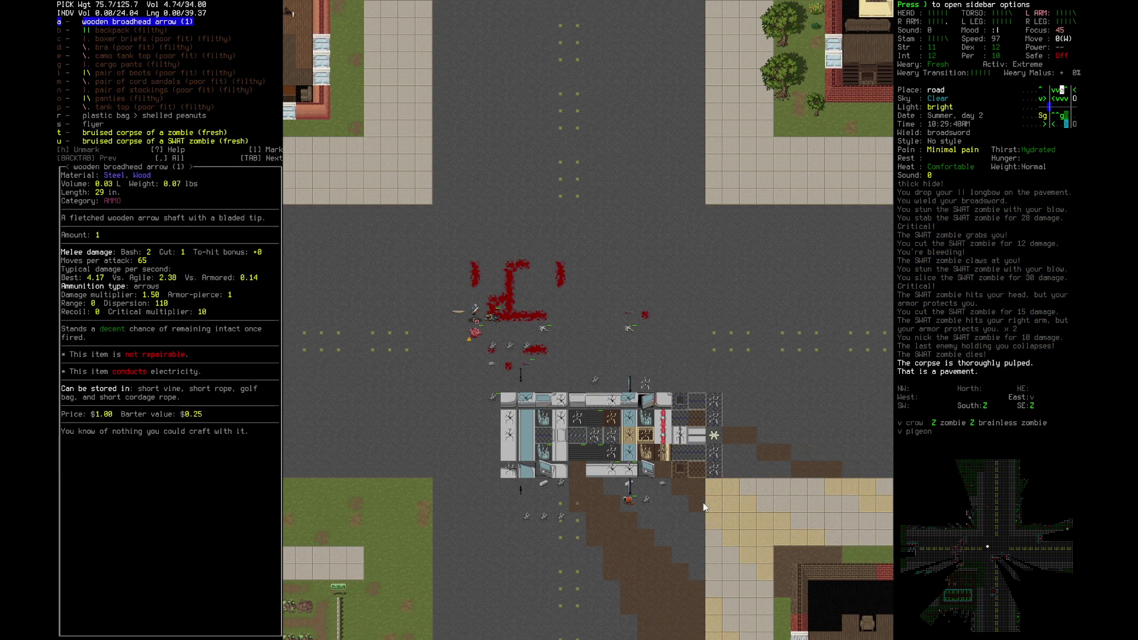
key(a)
key(Return)
Step: Pulp the remaining corpses, skipping the backpack in the pickup list
key(s)
key(period)
key(g)
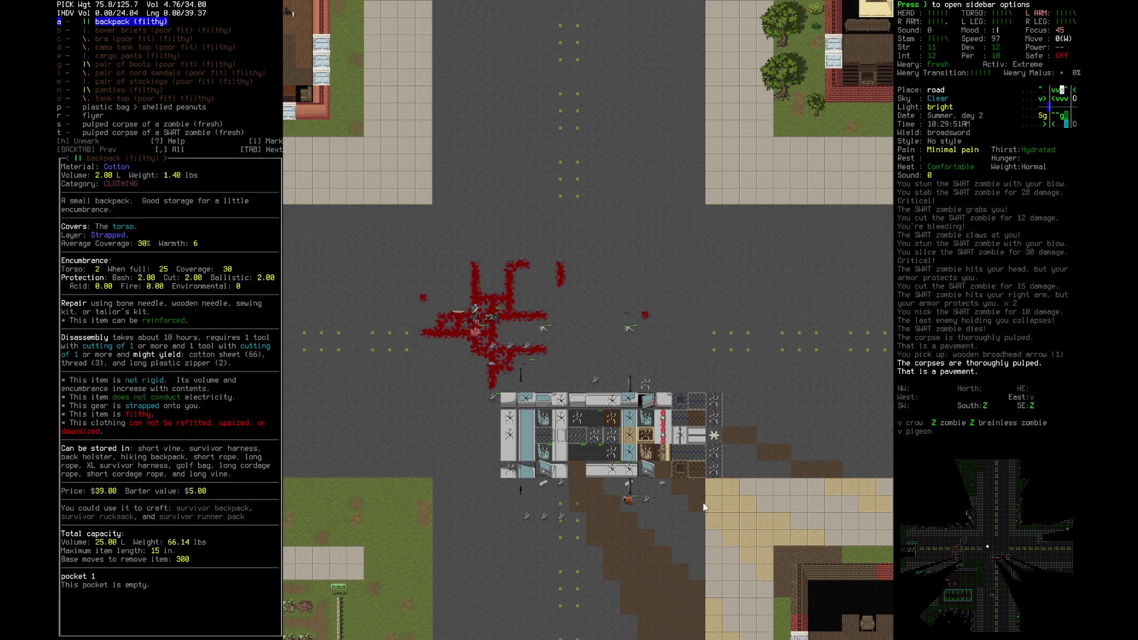
key(Escape)
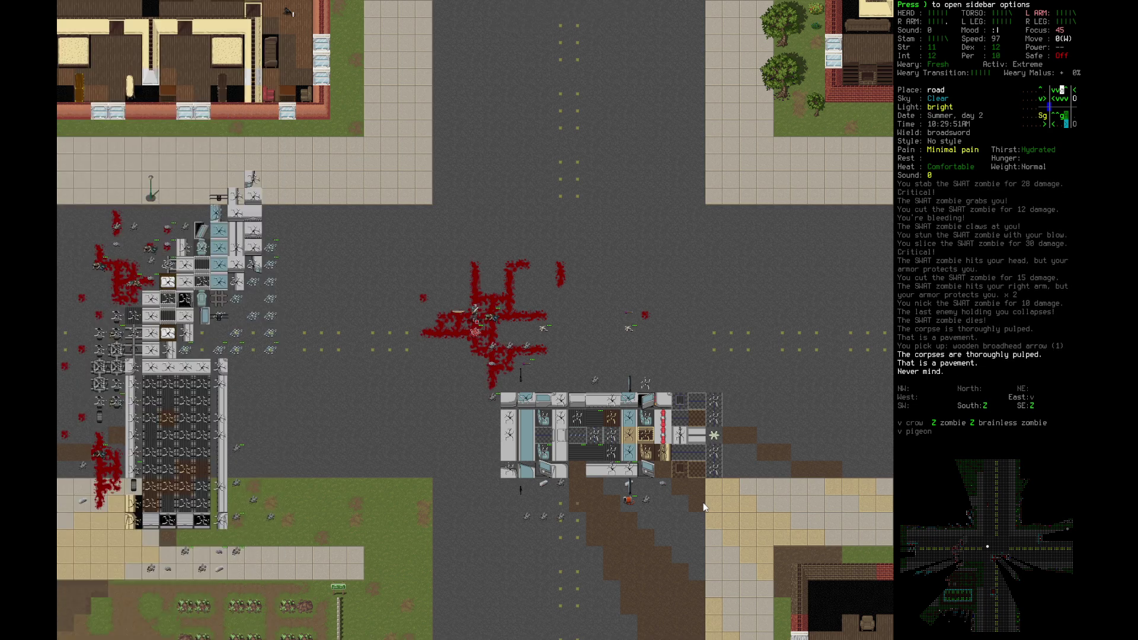
key(s)
key(period)
key(g)
Step: Pick up the arrows on this tile and the plastic bag of shelled peanuts
key(a)
key(Return)
key(s)
key(period)
key(g)
key(Up)
key(Up)
key(Up)
key(Up)
key(Return)
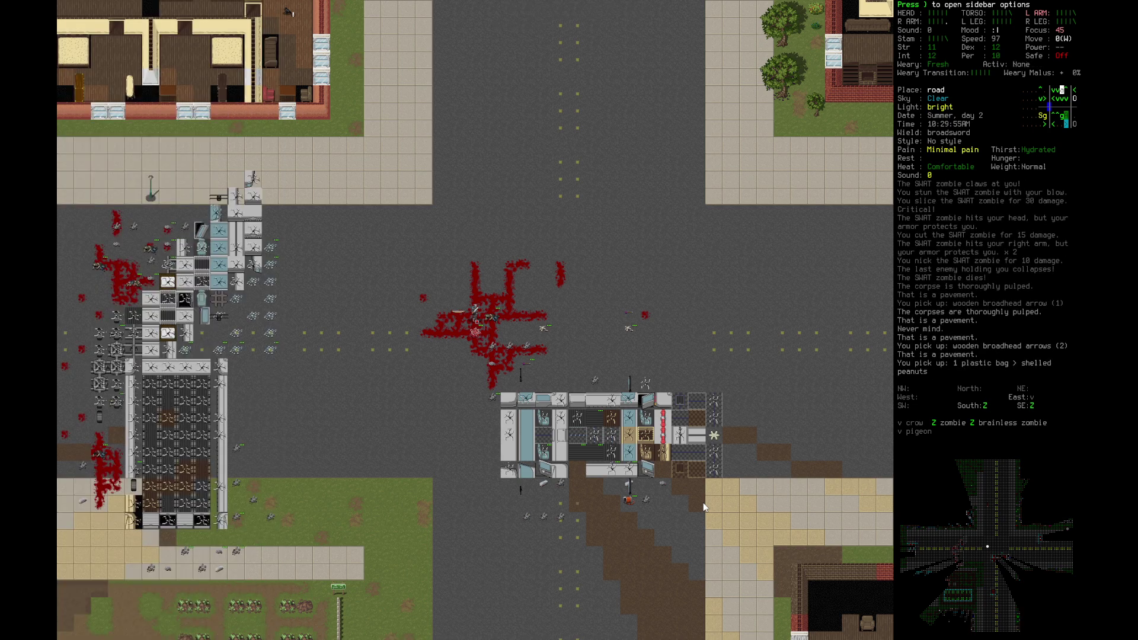
Step: Wield the longbow again, storing the broadsword in its scabbard
key(s)
key(period)
key(w)
key(Return)
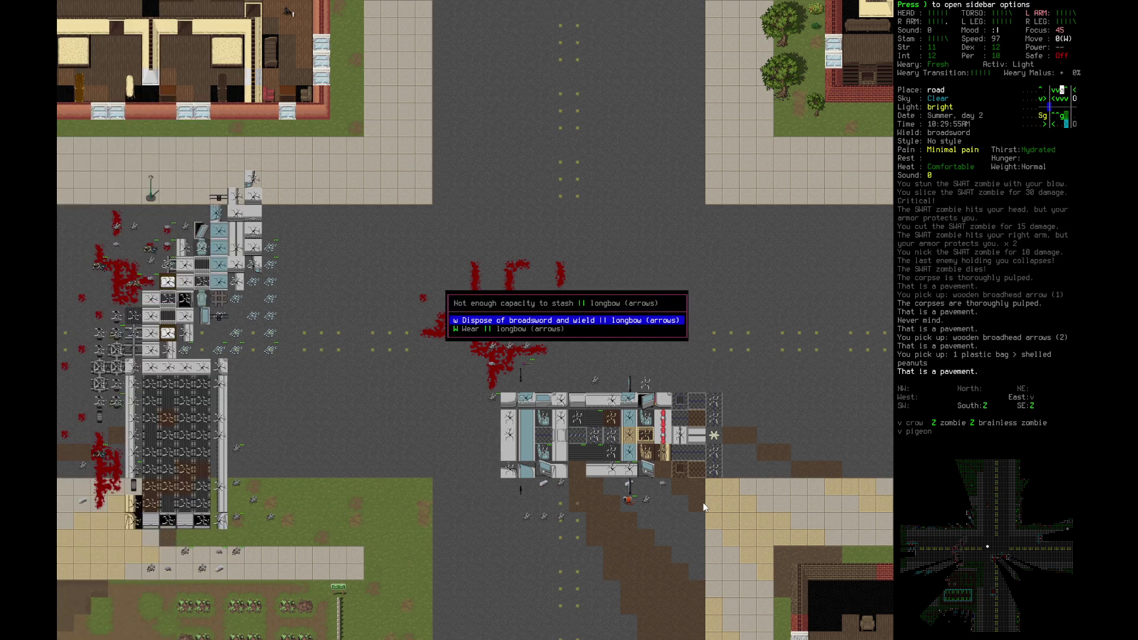
key(Return)
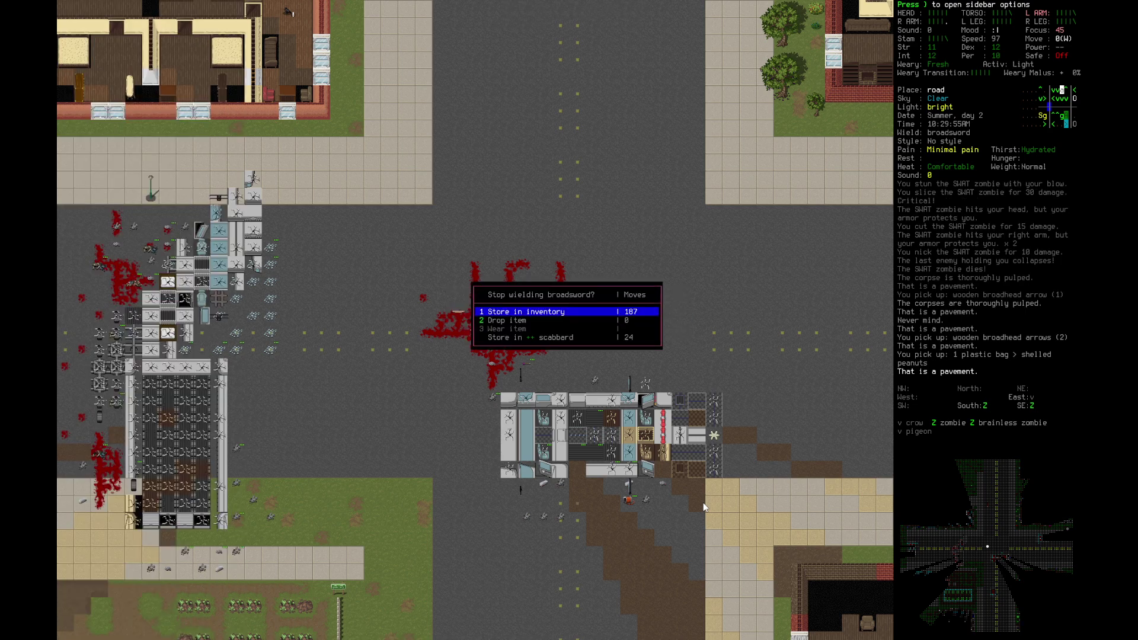
key(Down)
key(Down)
key(Return)
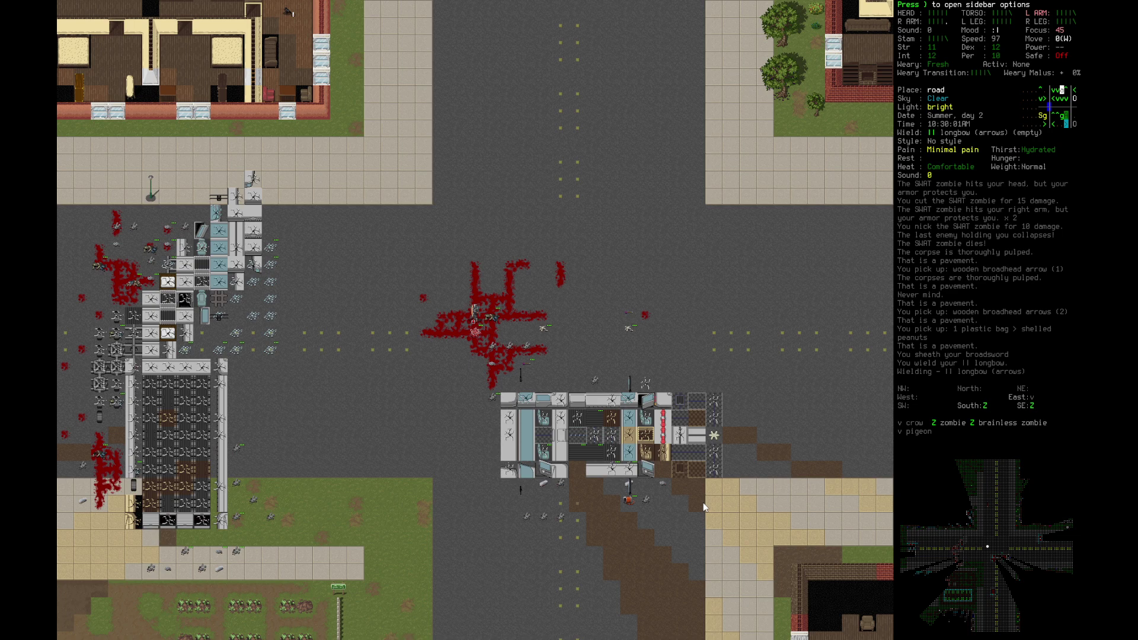
Step: Walk east to collect another broadhead arrow
key(Right)
key(Right)
key(Right)
key(Right)
key(Right)
key(Right)
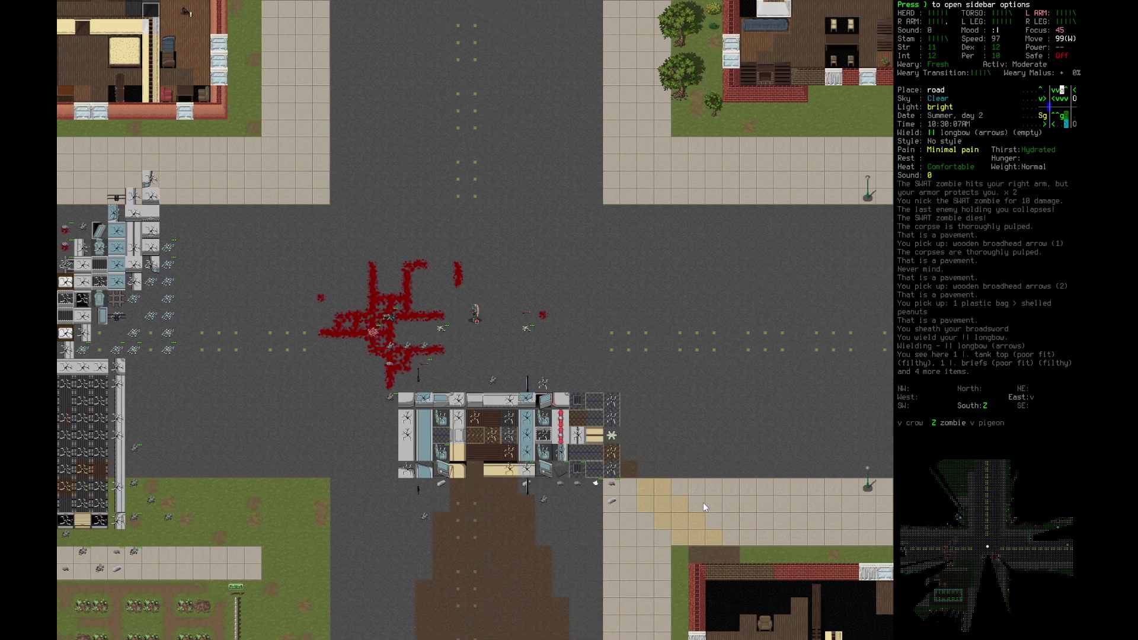
key(Right)
key(Right)
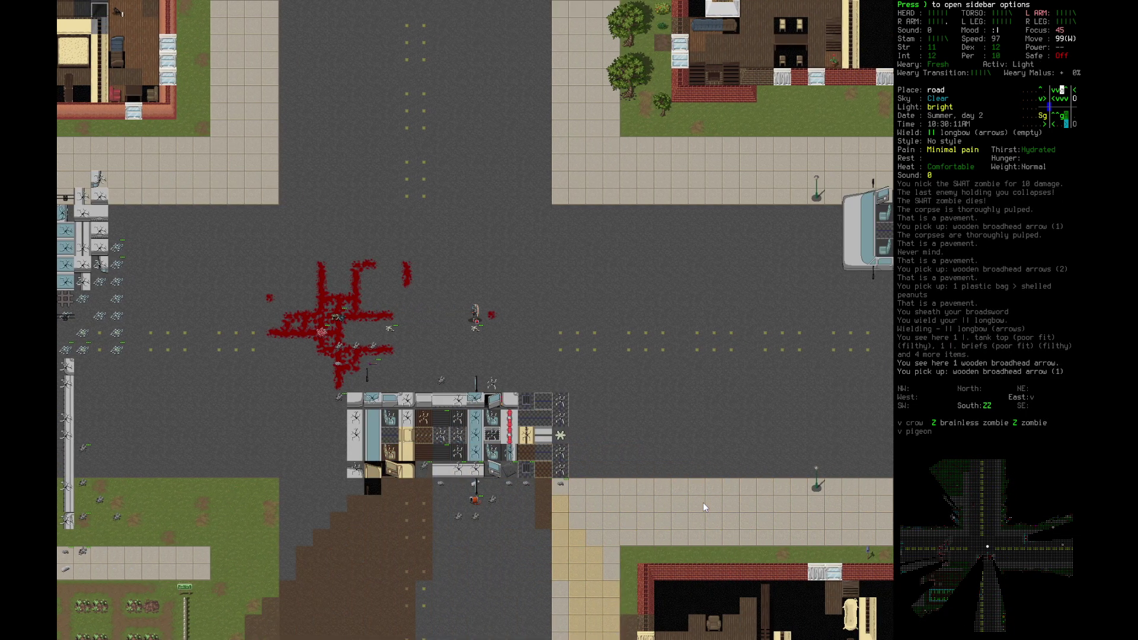
key(m)
key(Right)
key(Right)
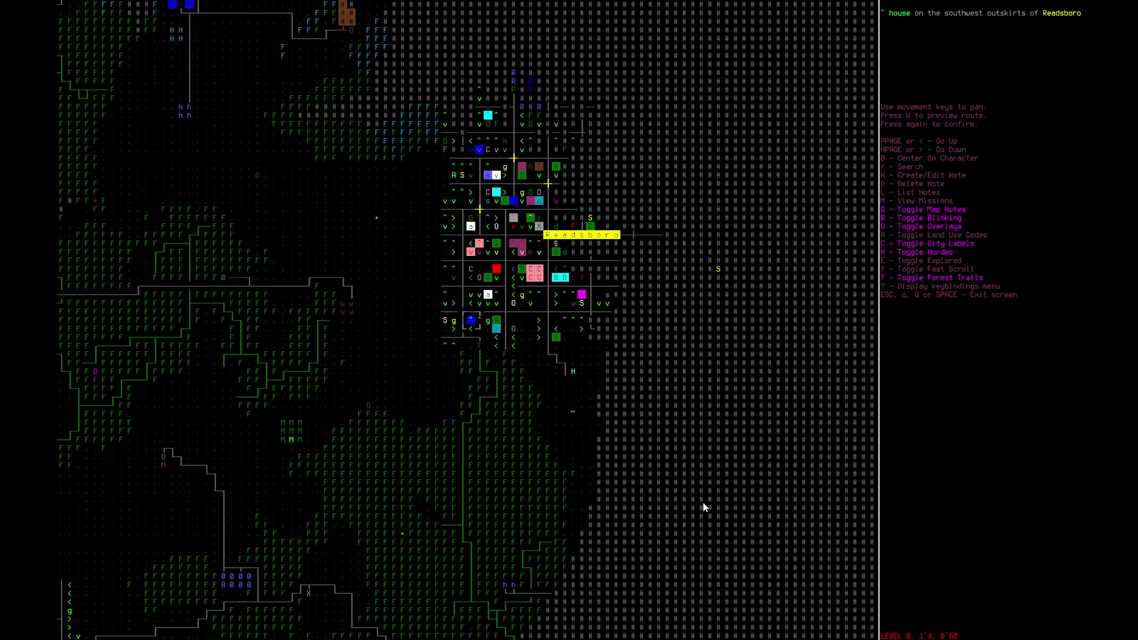
Step: Leave the overmap, step east and northeast, then check the overmap briefly again
key(Escape)
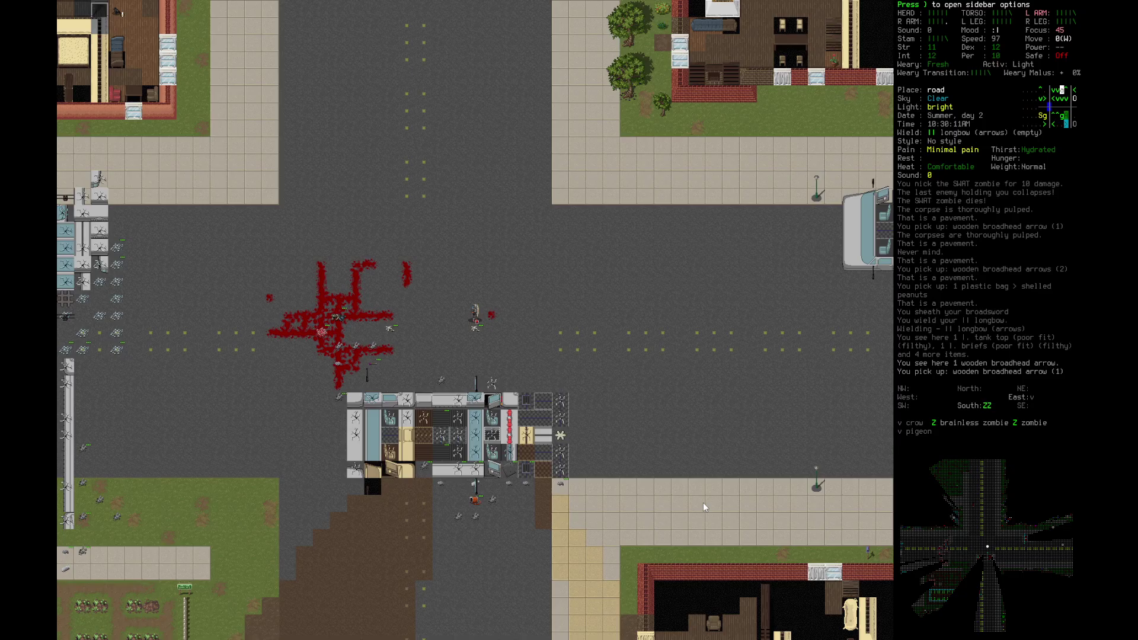
key(Right)
key(Right)
key(Right)
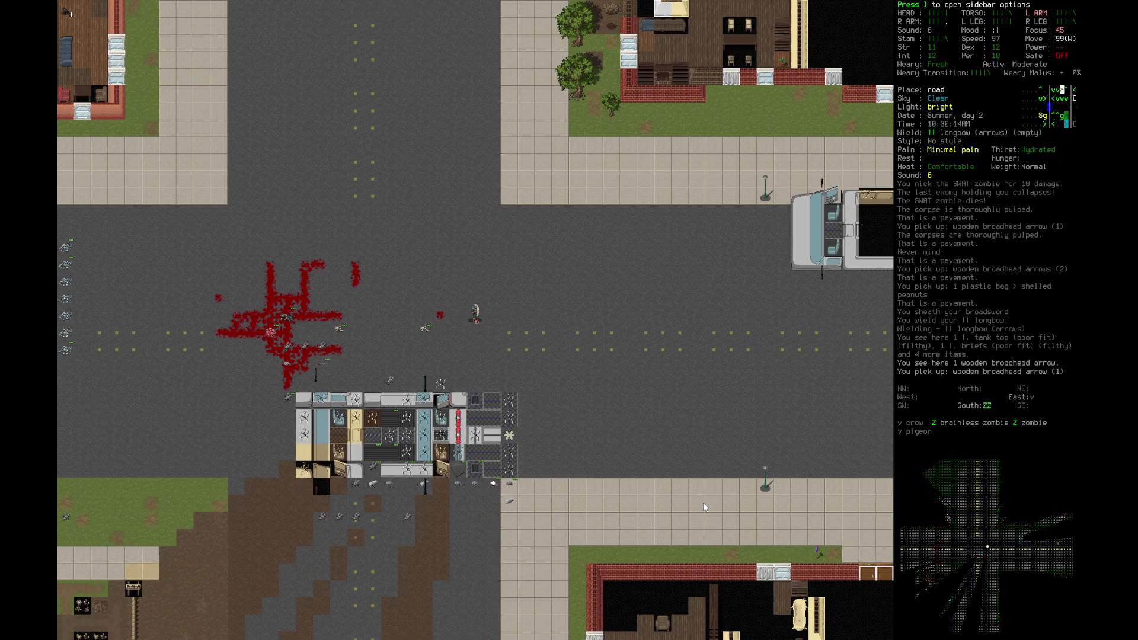
key(u)
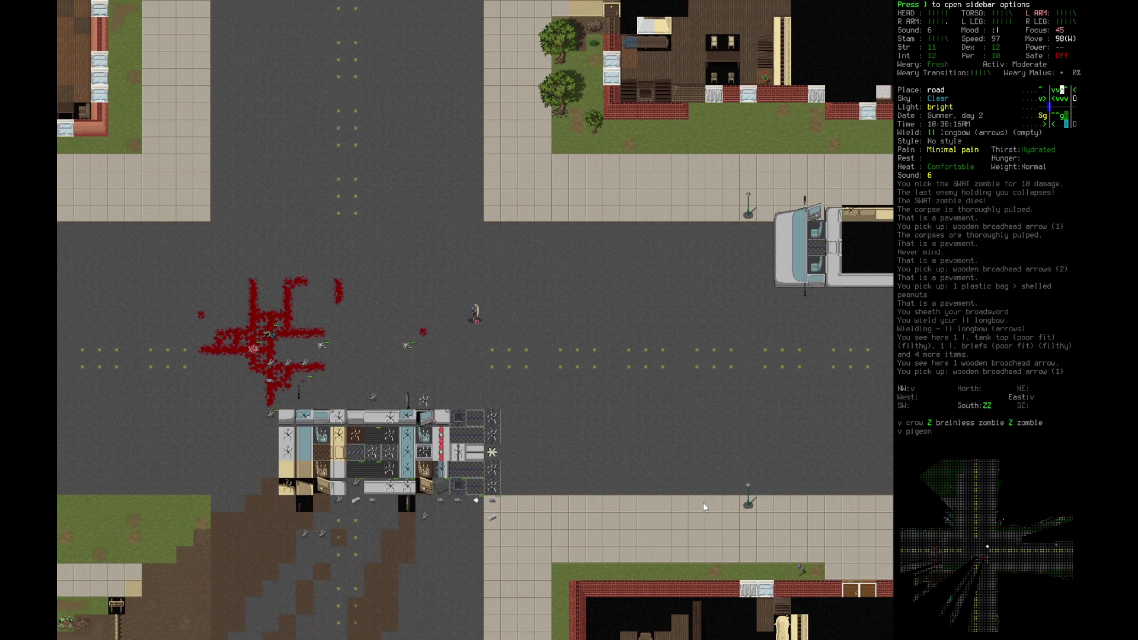
key(m)
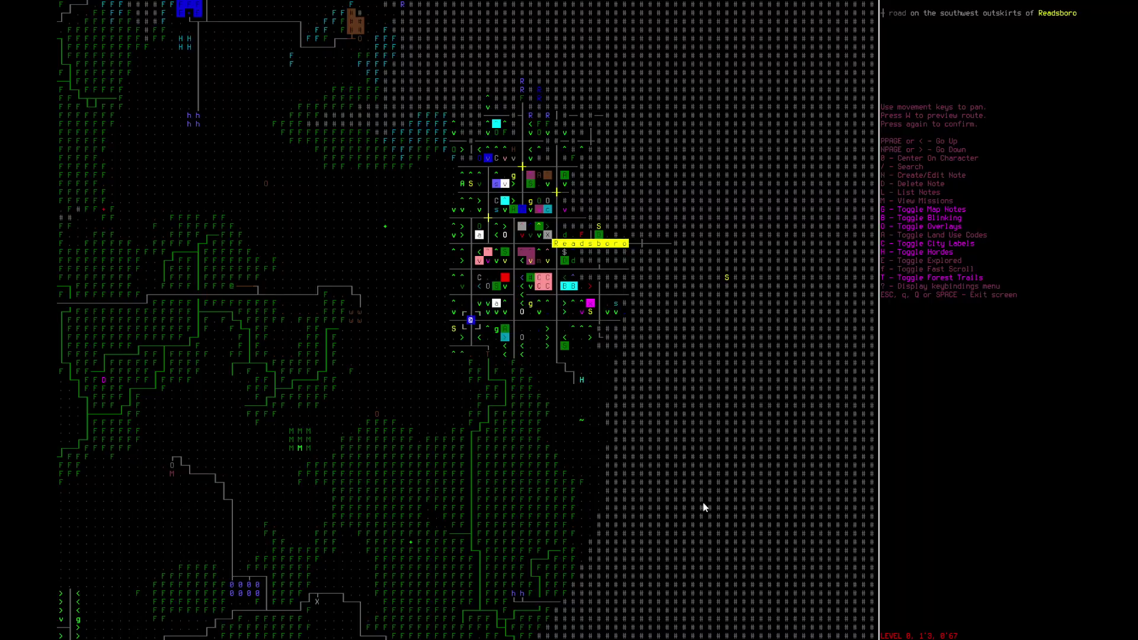
key(Escape)
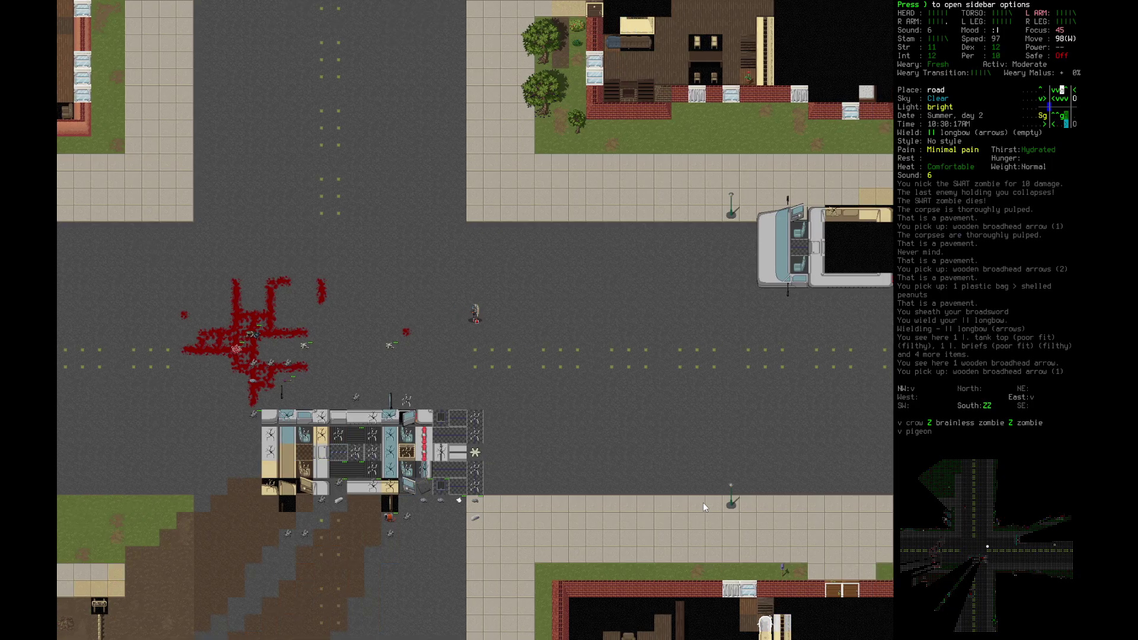
Step: Walk west, then northwest and north onto the pavement before the large house
key(h)
key(h)
key(h)
key(h)
key(h)
key(h)
key(h)
key(h)
key(h)
key(h)
key(h)
key(h)
key(y)
key(y)
key(y)
key(k)
key(y)
key(k)
key(y)
key(k)
key(k)
key(h)
key(h)
key(h)
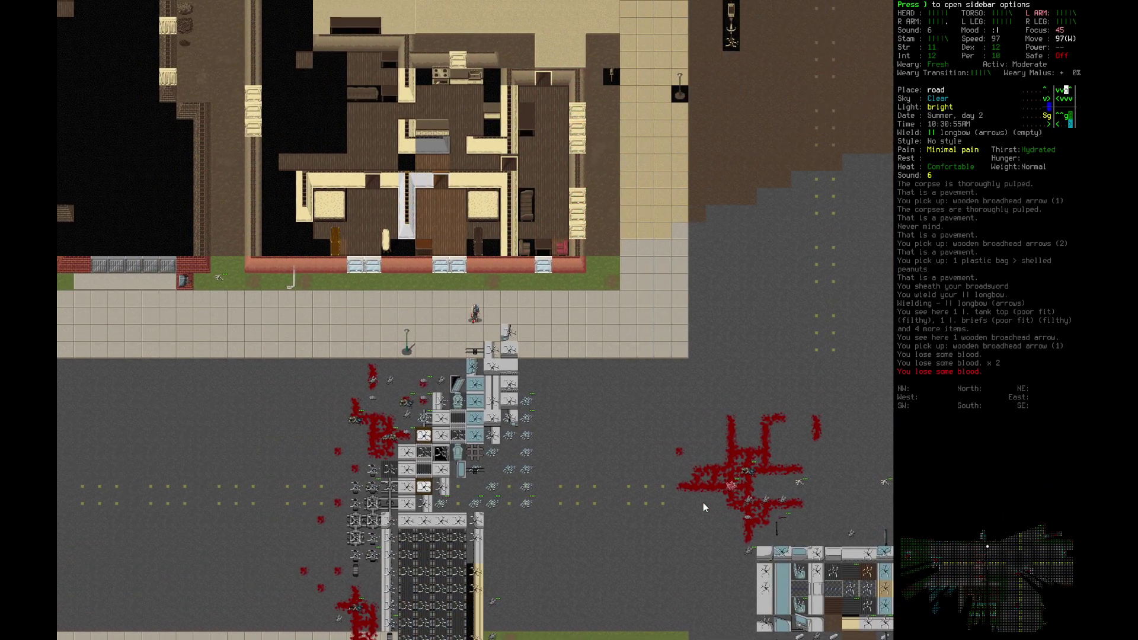
Step: Check the character sheet, then step west and south
key(@)
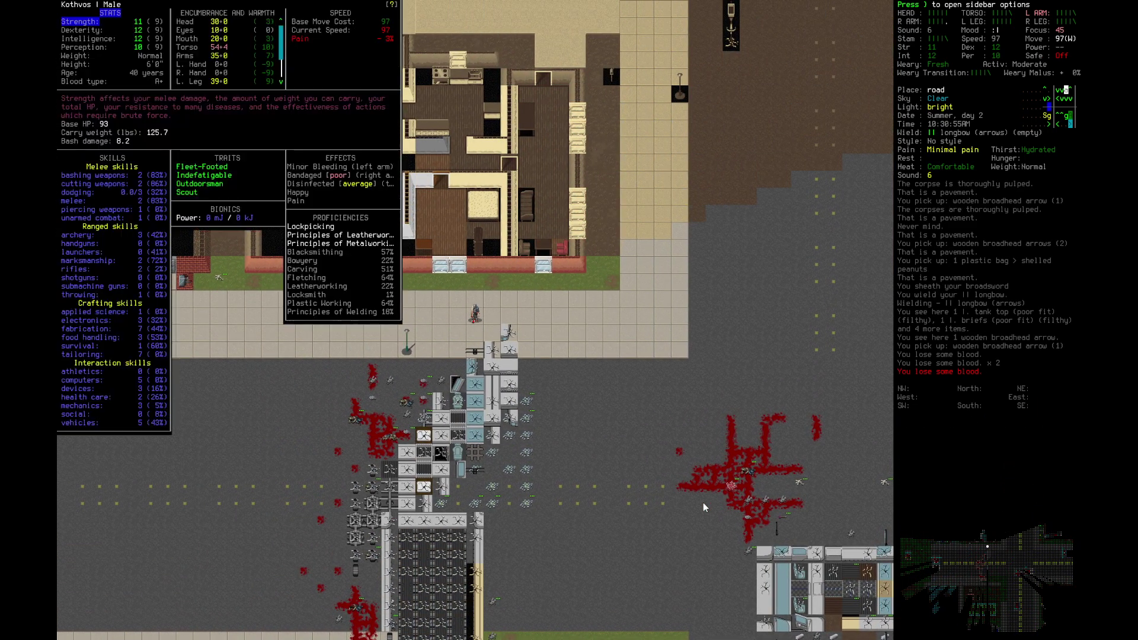
key(Escape)
key(h)
key(j)
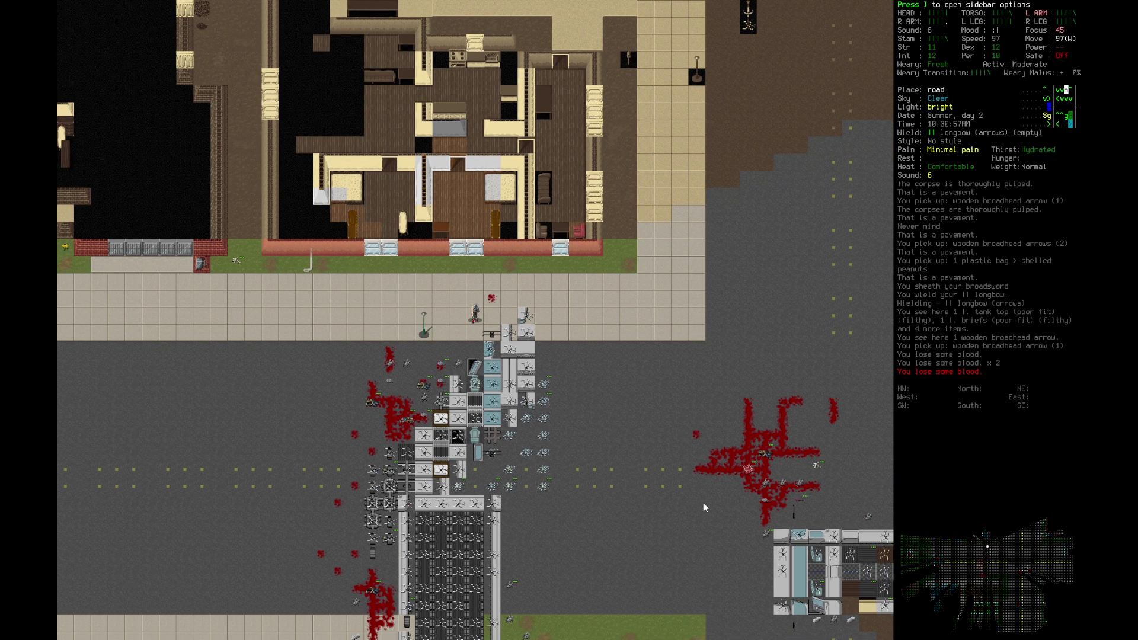
Step: Apply a makeshift bandage to the bleeding left arm
key(a)
key(Up)
key(Return)
key(Down)
key(Return)
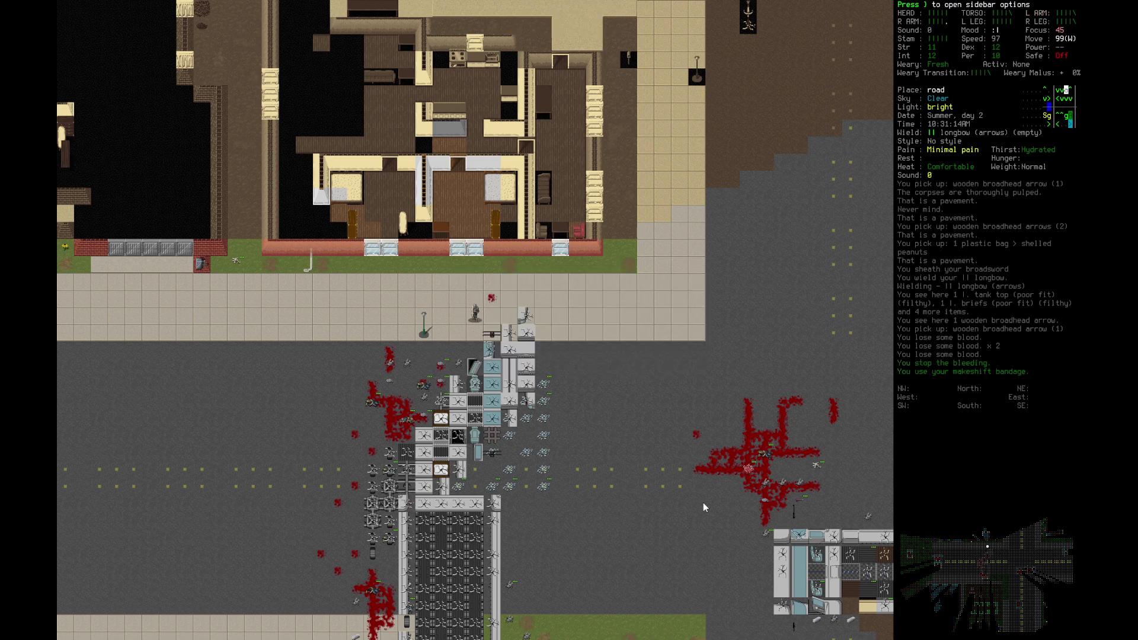
Step: Walk west and bring up the alarm clock waiting options
key(h)
key(h)
key(h)
key(h)
key(b)
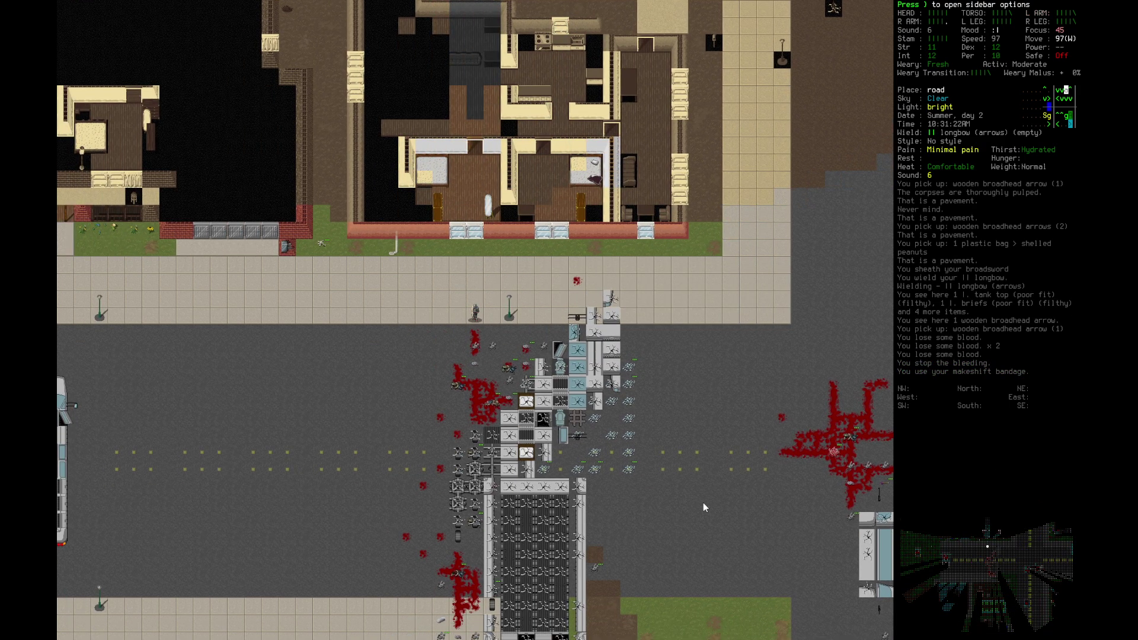
key(bar)
Step: Wait one hour, ignoring further distractions from the spotted zombie
key(w)
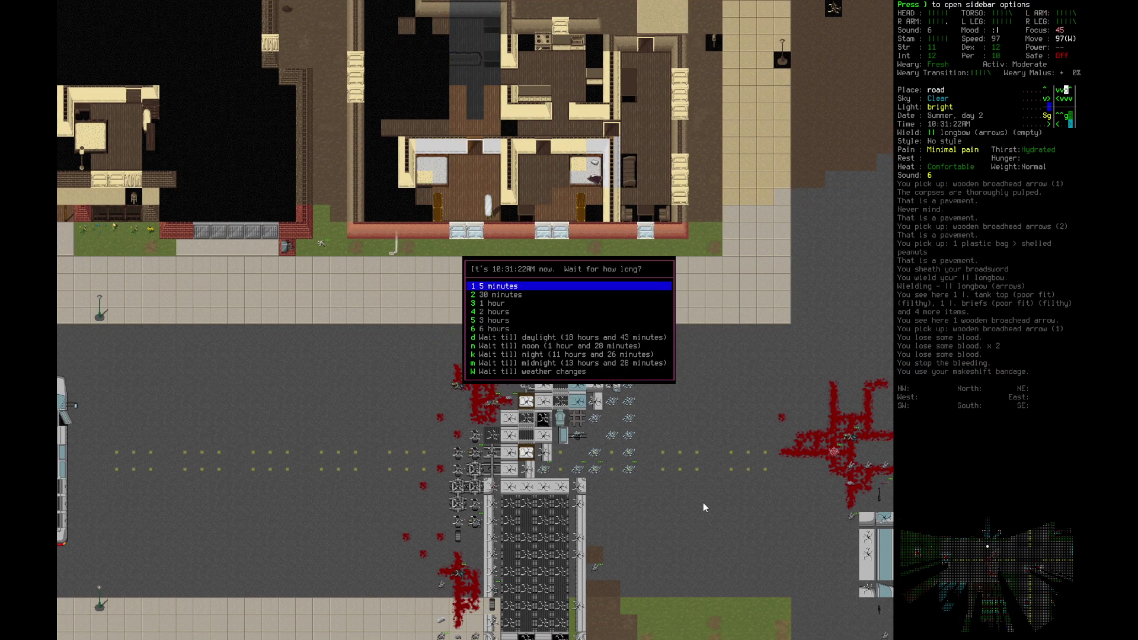
key(Down)
key(Down)
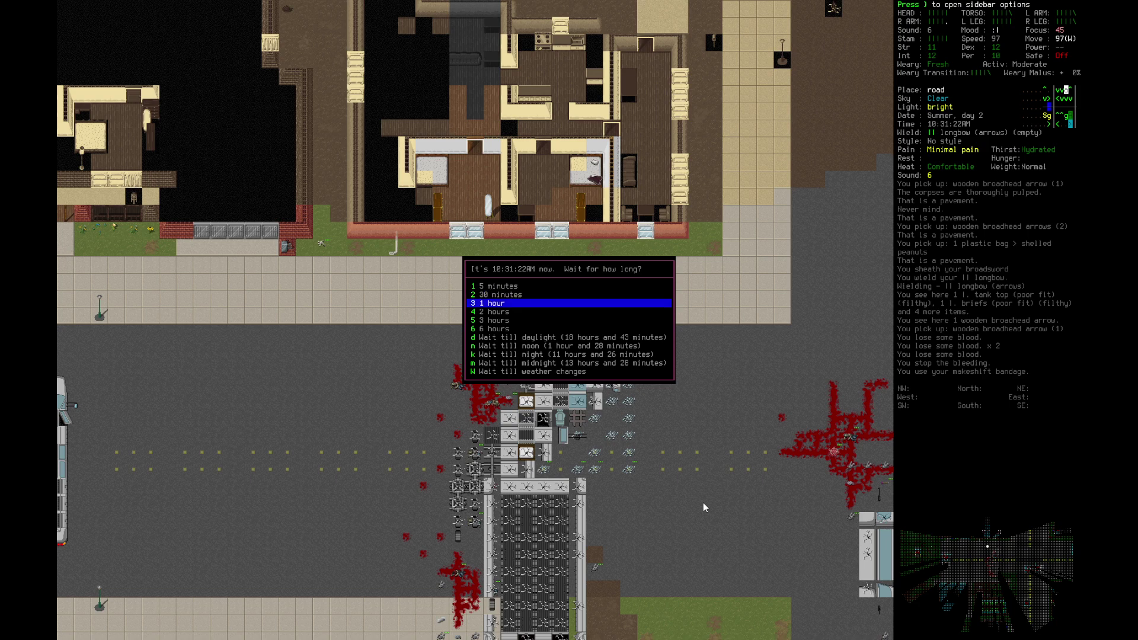
key(Return)
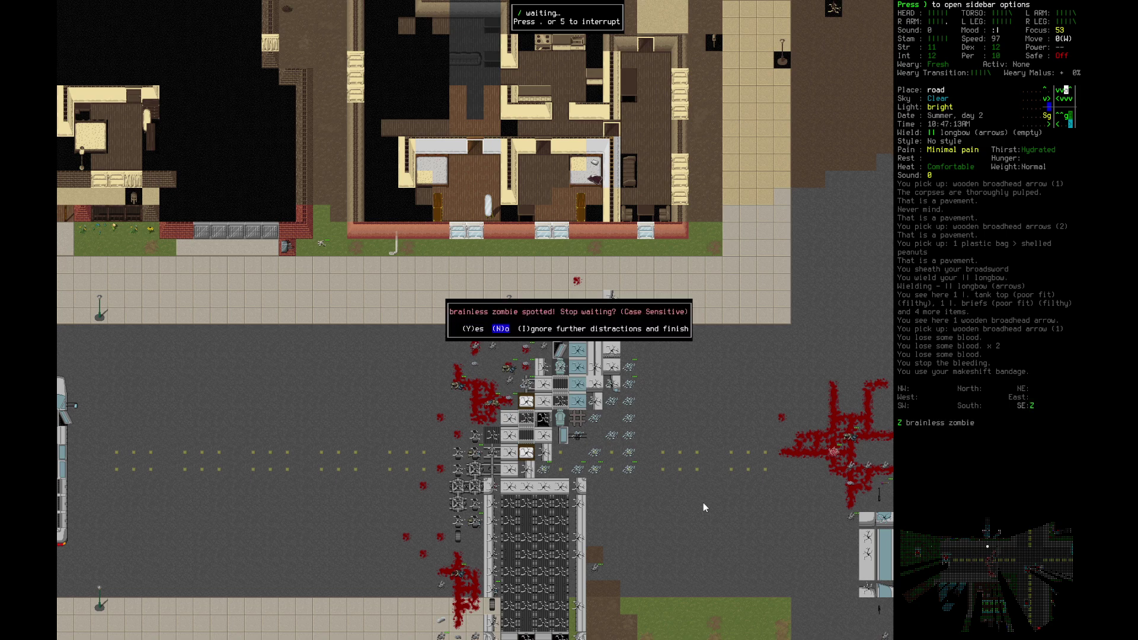
key(Right)
key(Right)
key(Return)
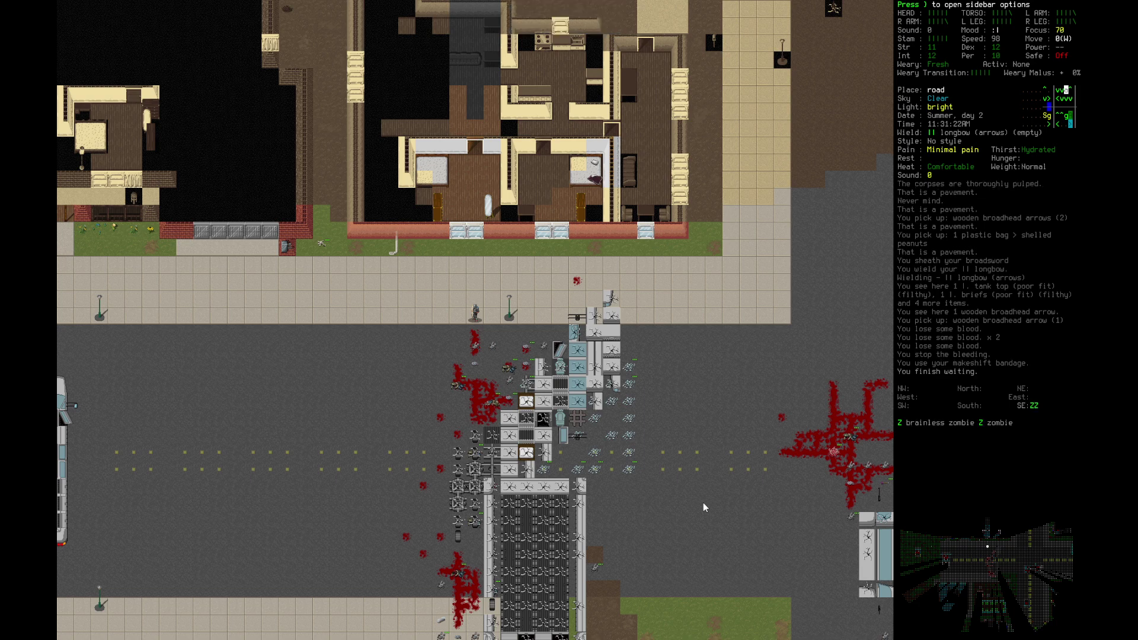
key(k)
Step: Walk east and northeast along the street to the intersection
key(u)
key(l)
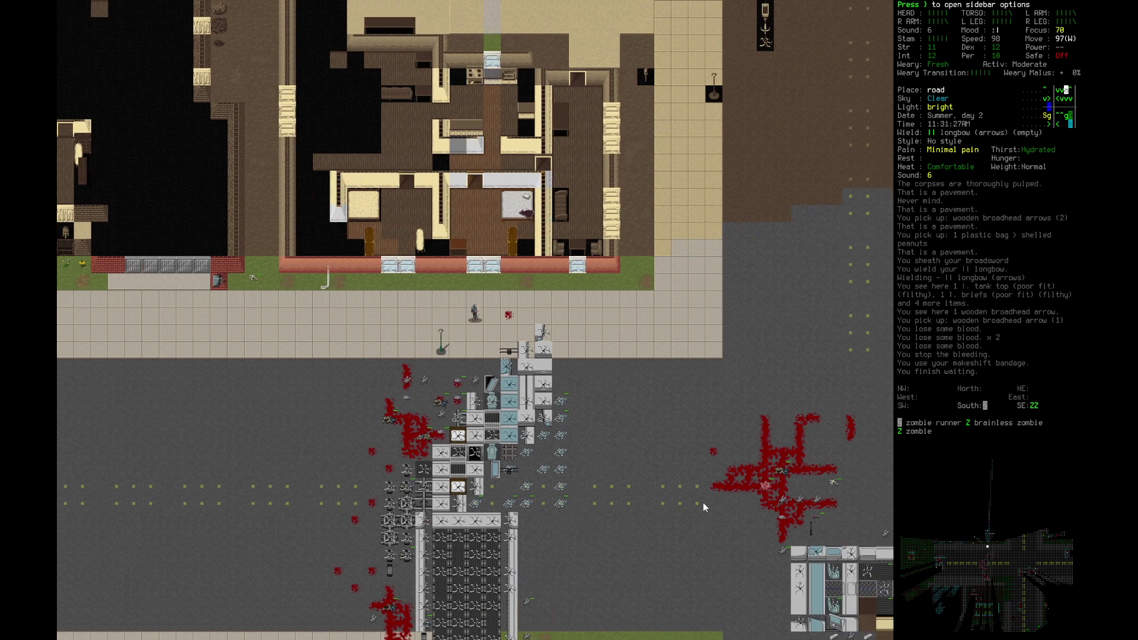
key(l)
key(l)
key(l)
key(u)
key(l)
key(l)
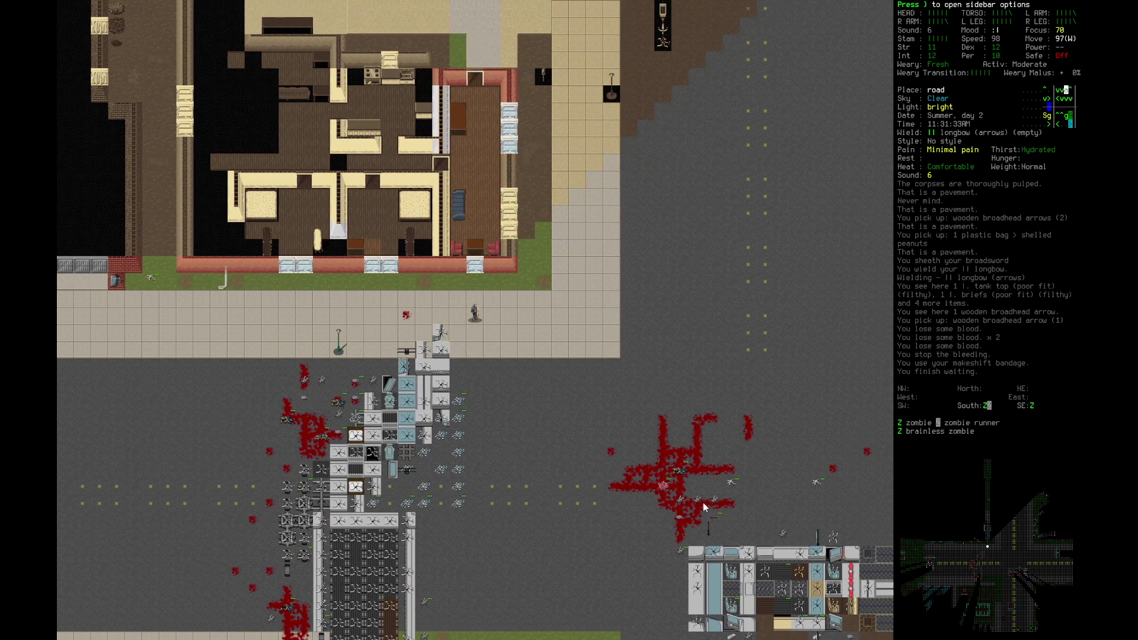
key(u)
key(u)
key(l)
key(l)
key(l)
key(u)
key(u)
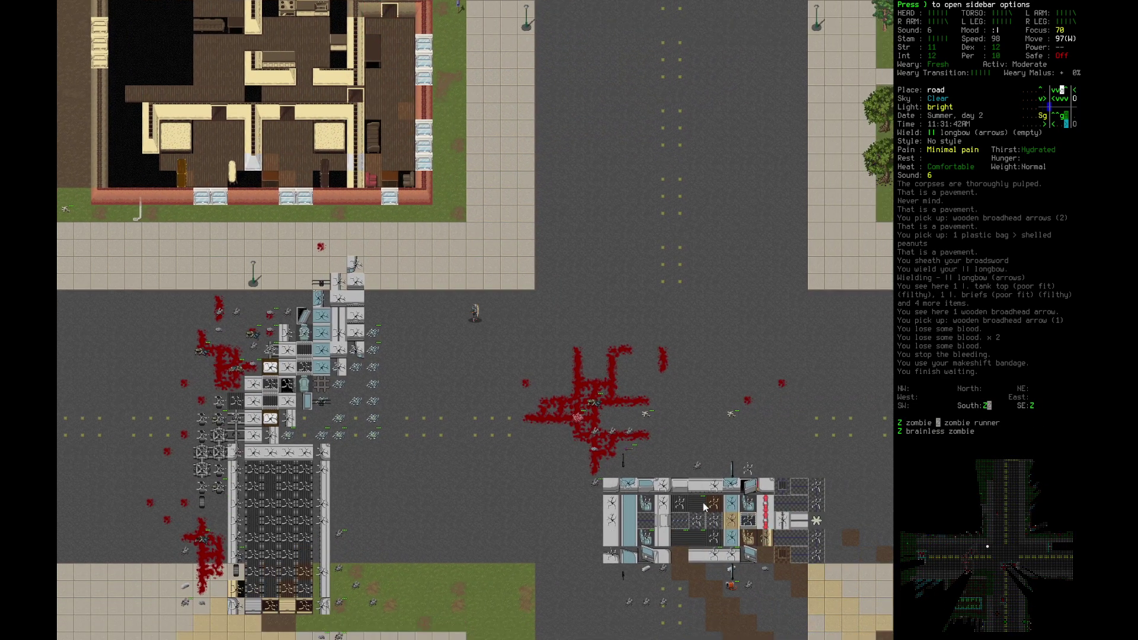
key(l)
Step: Head south down the road, pausing a turn along the way
key(n)
key(j)
key(n)
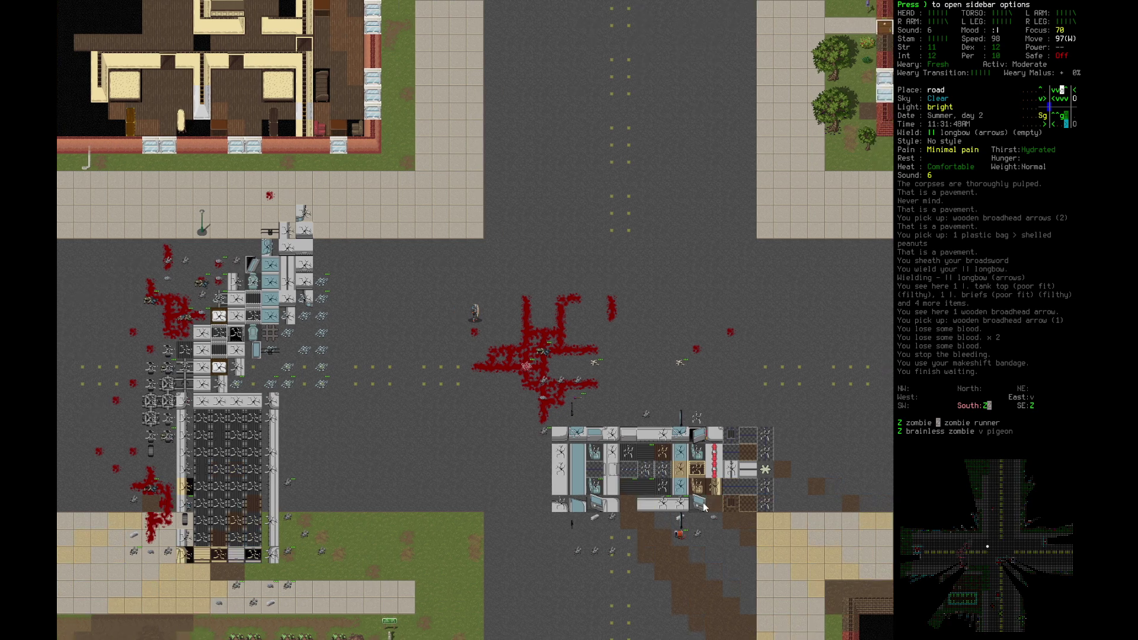
key(period)
key(j)
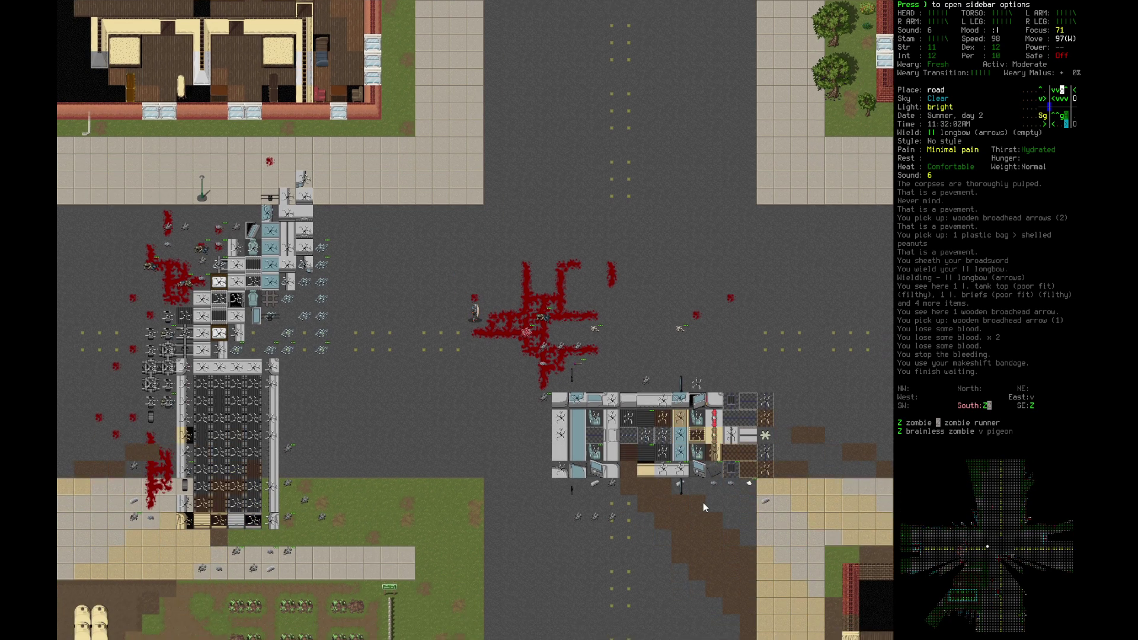
key(j)
key(j)
key(j)
key(period)
Step: Shoot the zombie runner dead with the longbow, ignoring distractions, and walk onto its corpse
key(f)
key(f)
key(Right)
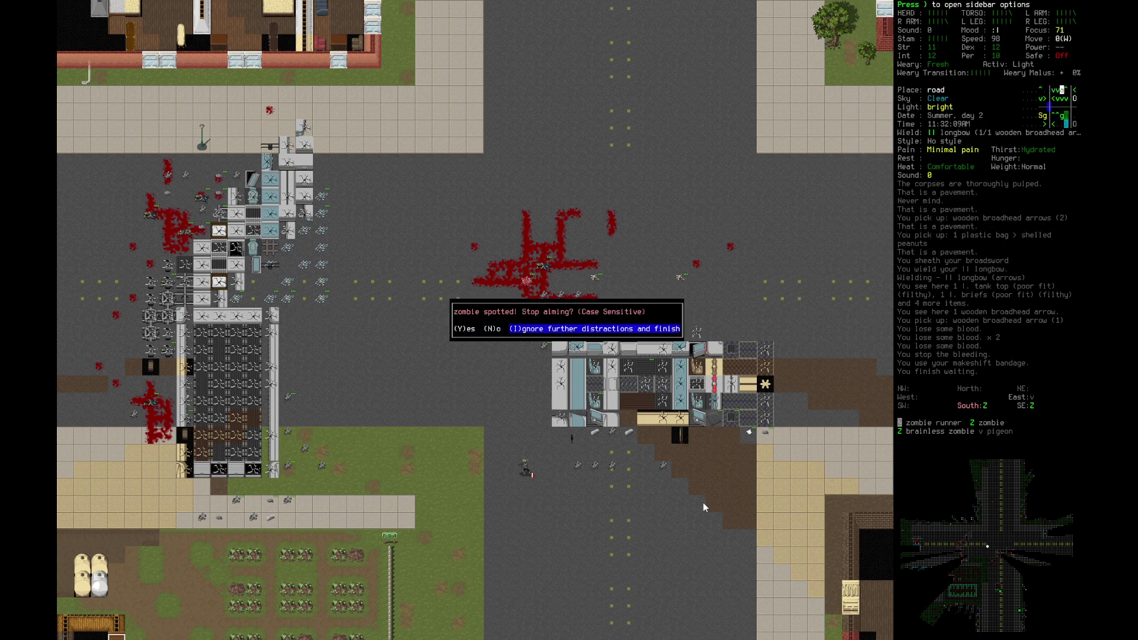
key(Right)
key(Return)
key(f)
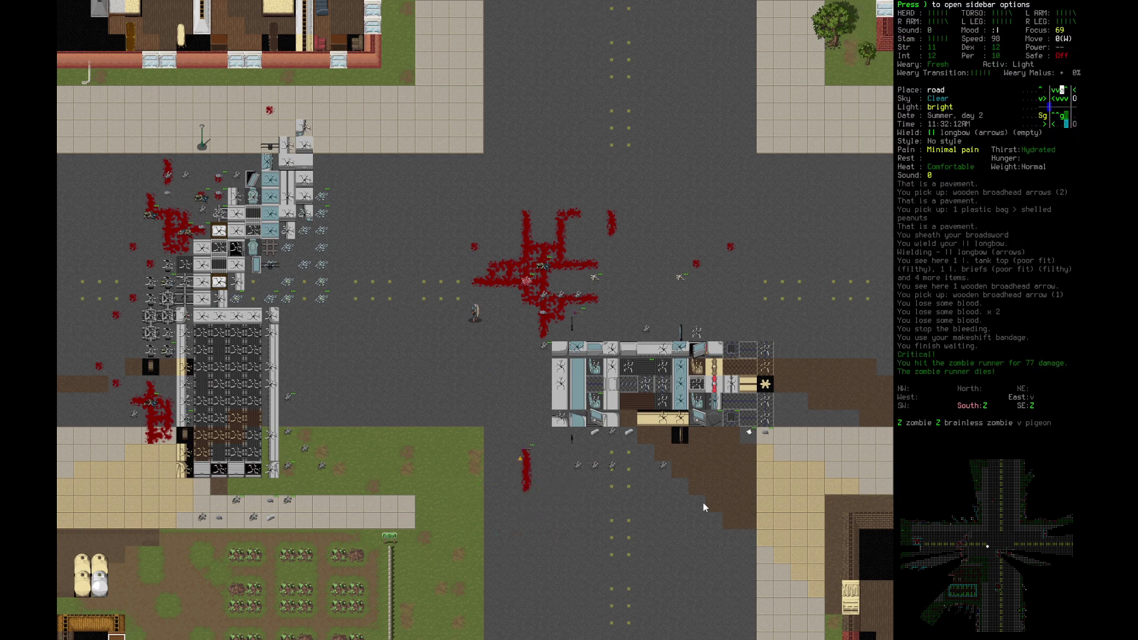
key(n)
key(n)
key(n)
key(j)
key(j)
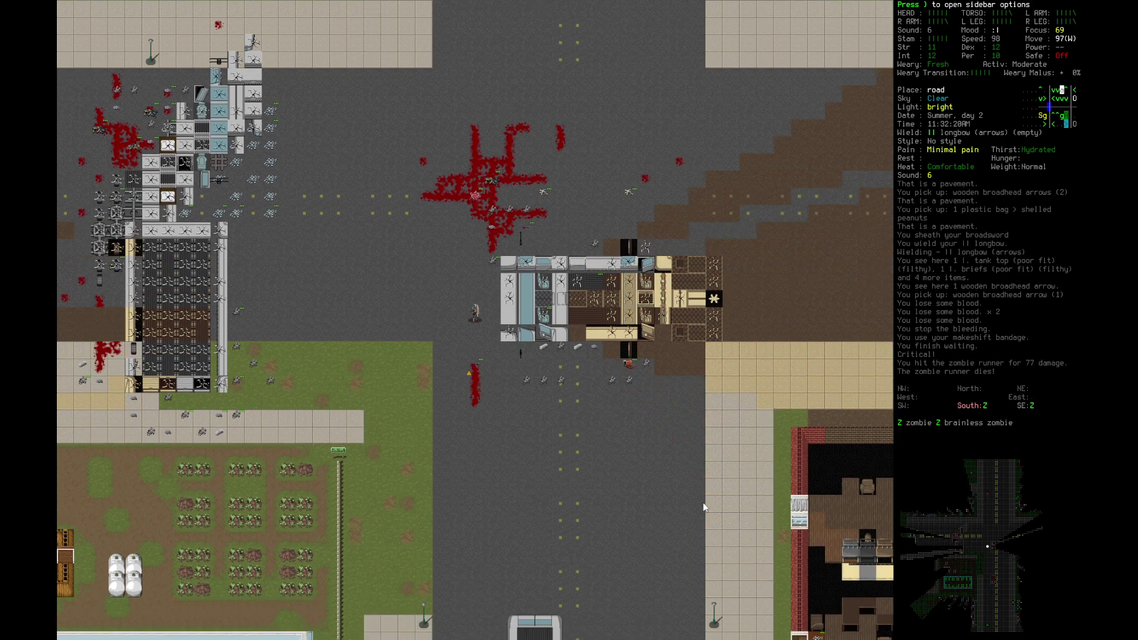
key(j)
Step: Glance at the tile's items, then pulp the zombie runner's corpse
key(g)
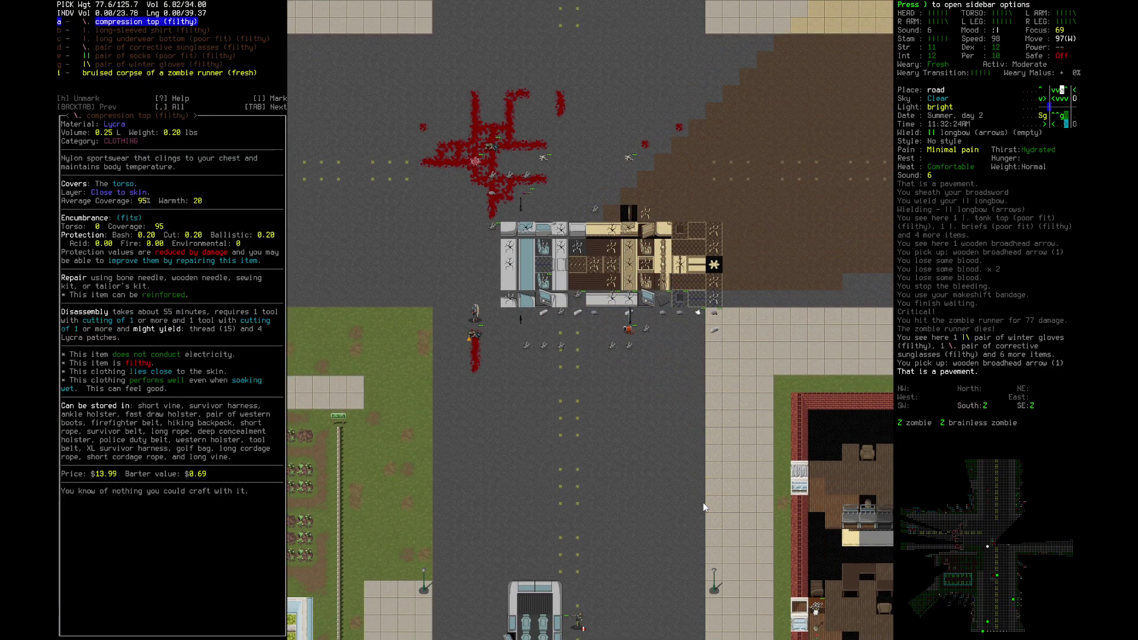
key(Escape)
key(s)
key(j)
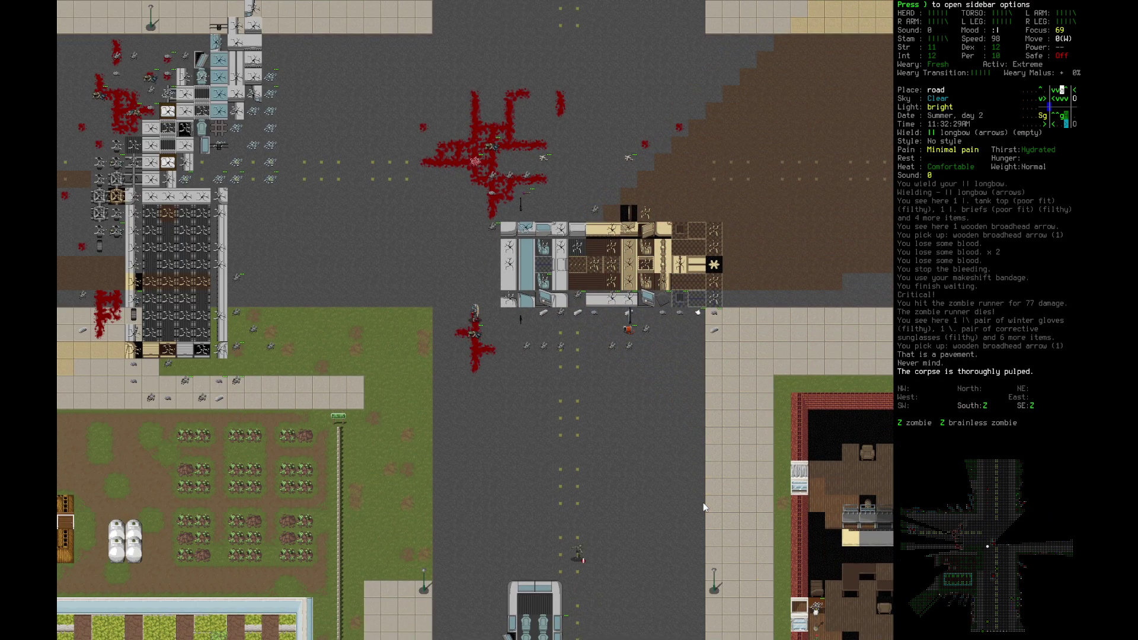
Step: Shoot the zombie down the road dead with the longbow and pulp it
key(f)
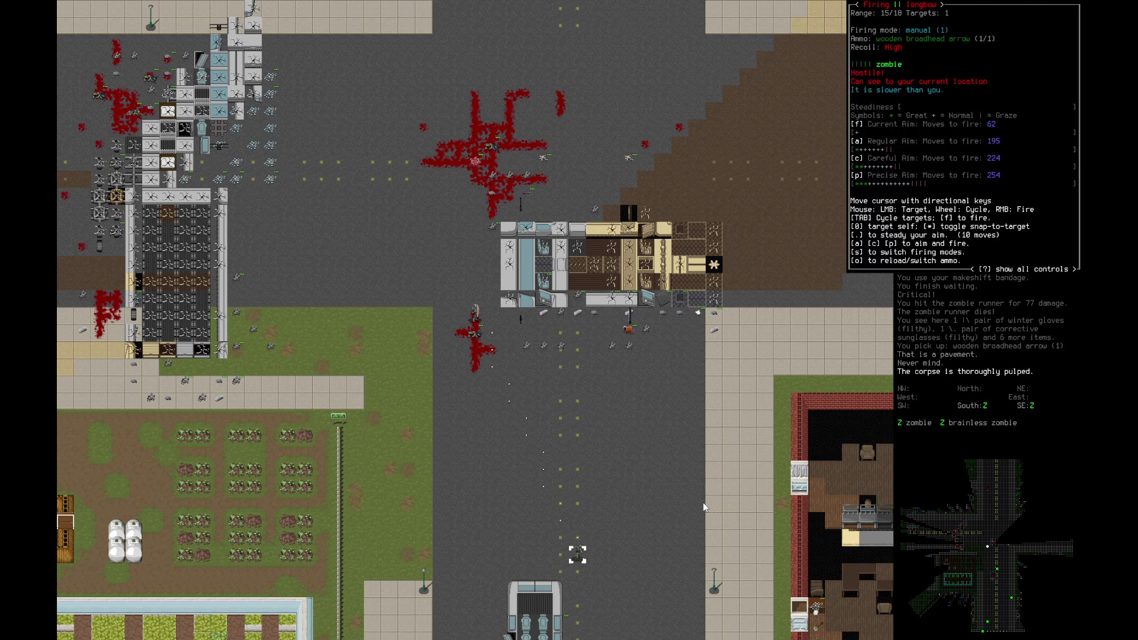
key(f)
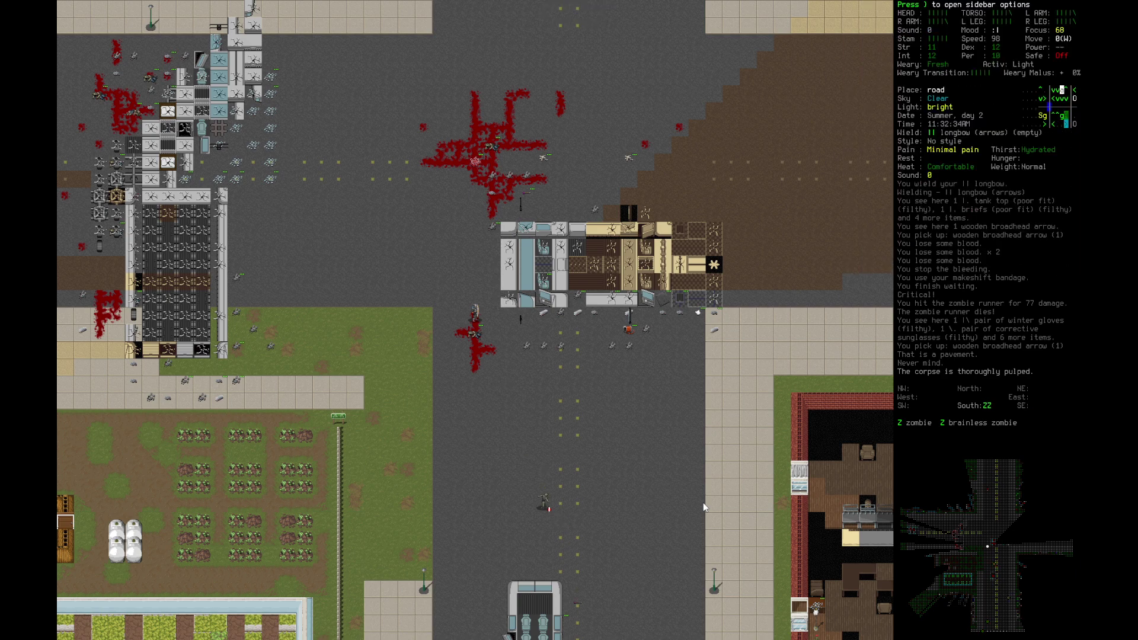
key(f)
key(f)
key(f)
key(f)
key(f)
key(f)
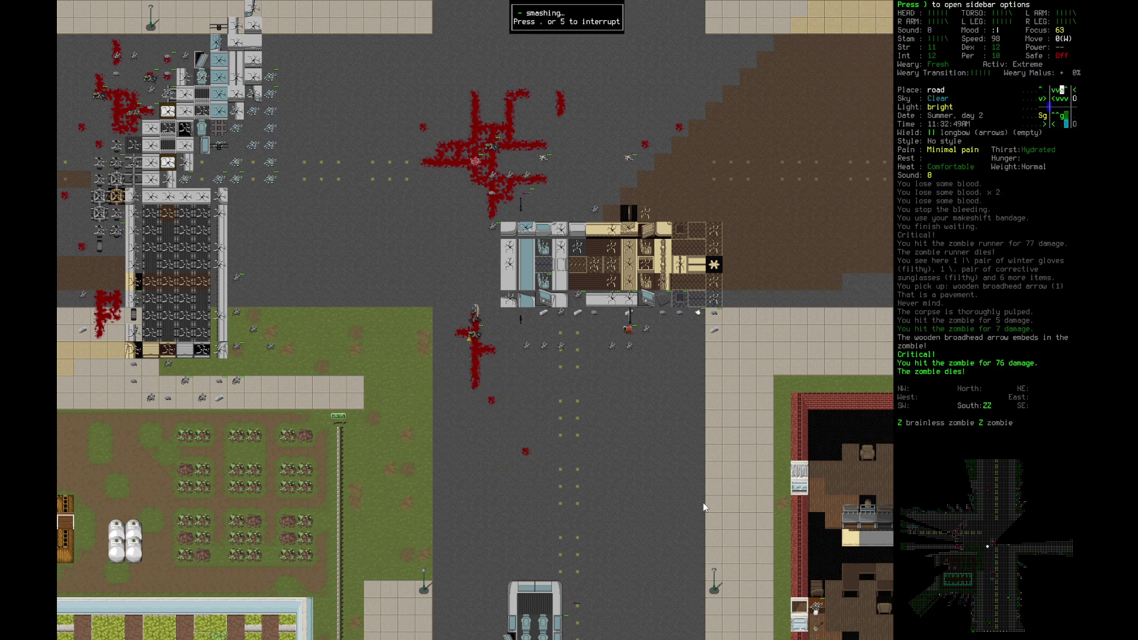
key(s)
key(Down)
Step: Pick up the two wooden broadhead arrows from the corpse tile
key(g)
key(a)
key(Return)
Step: Walk southeast down the road and look further south
key(n)
key(Down)
key(Down)
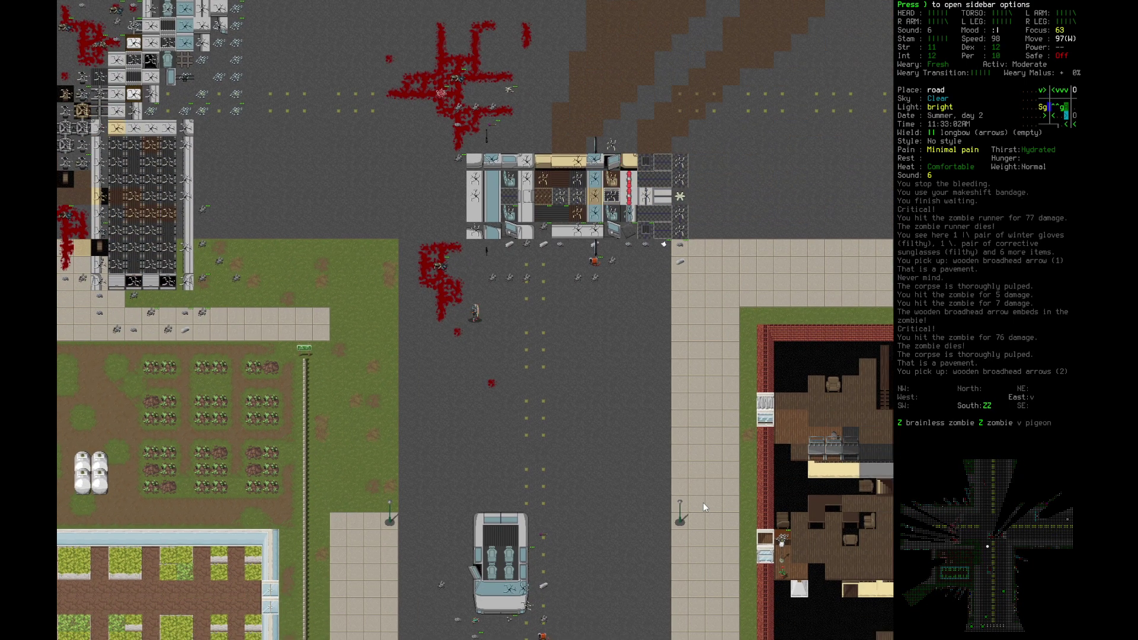
key(n)
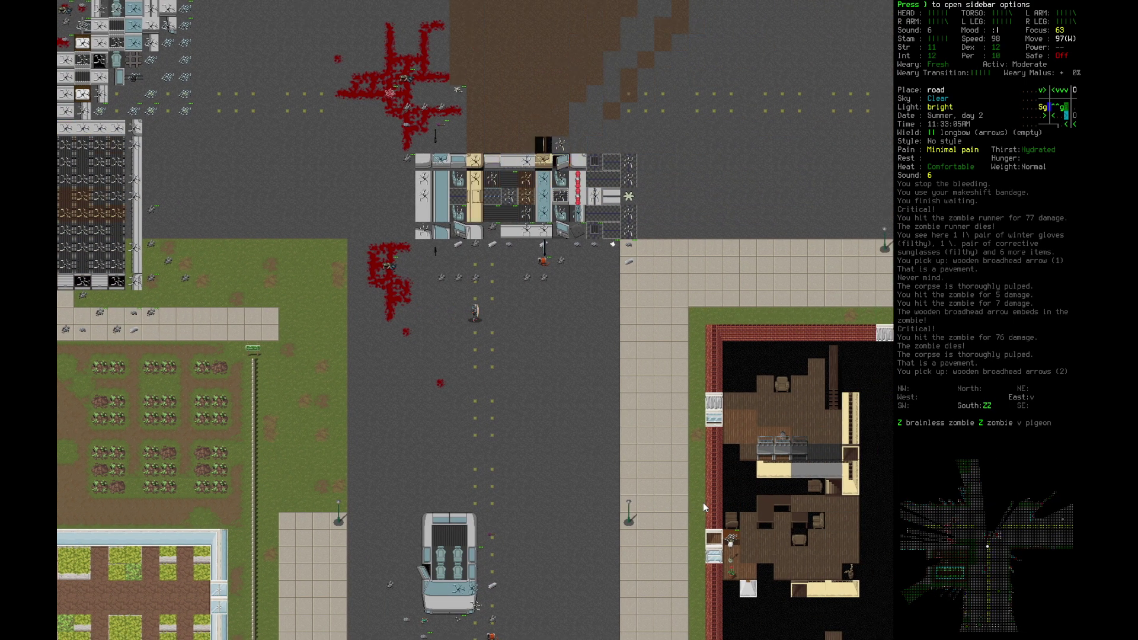
key(n)
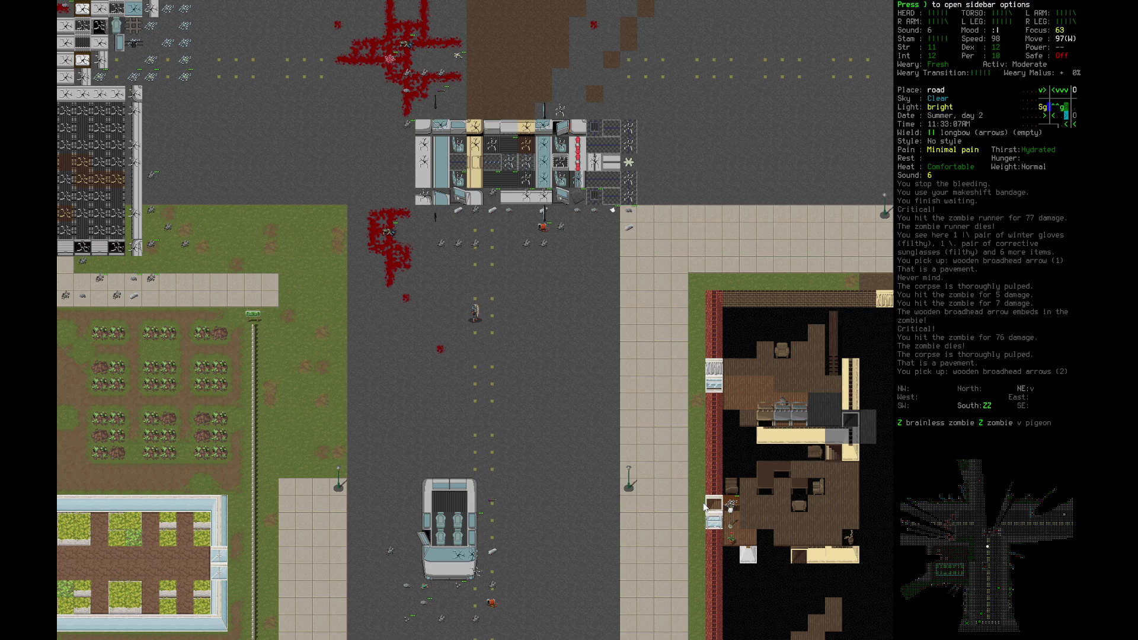
key(x)
key(j)
Step: Finish looking south, then step south down the road
key(j)
key(j)
key(j)
key(j)
key(j)
key(j)
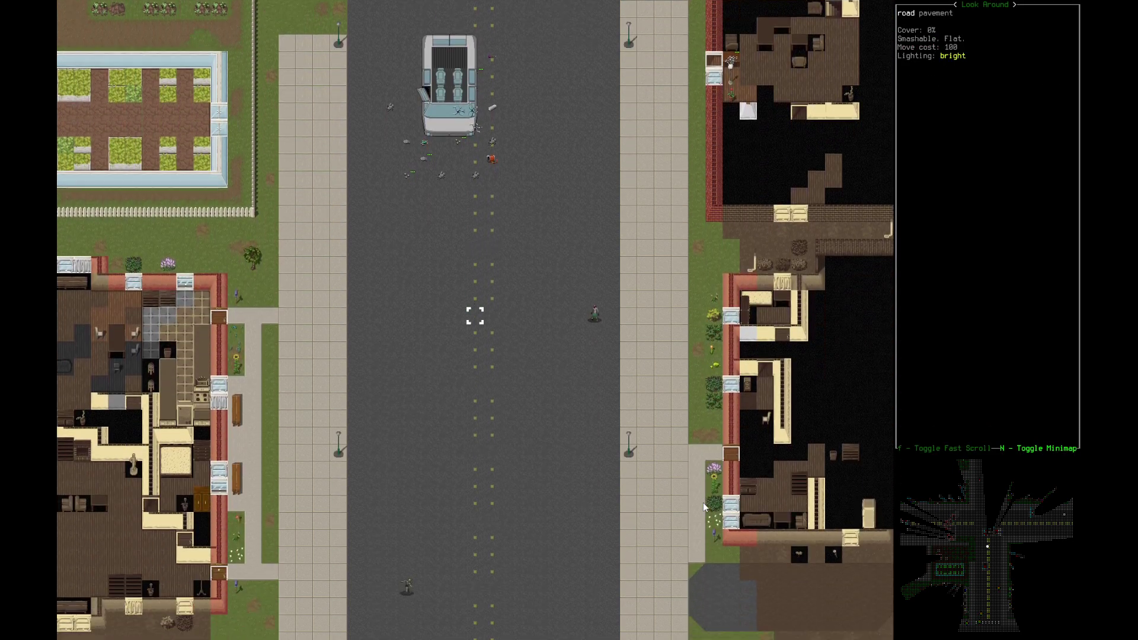
key(j)
key(j)
key(j)
key(Escape)
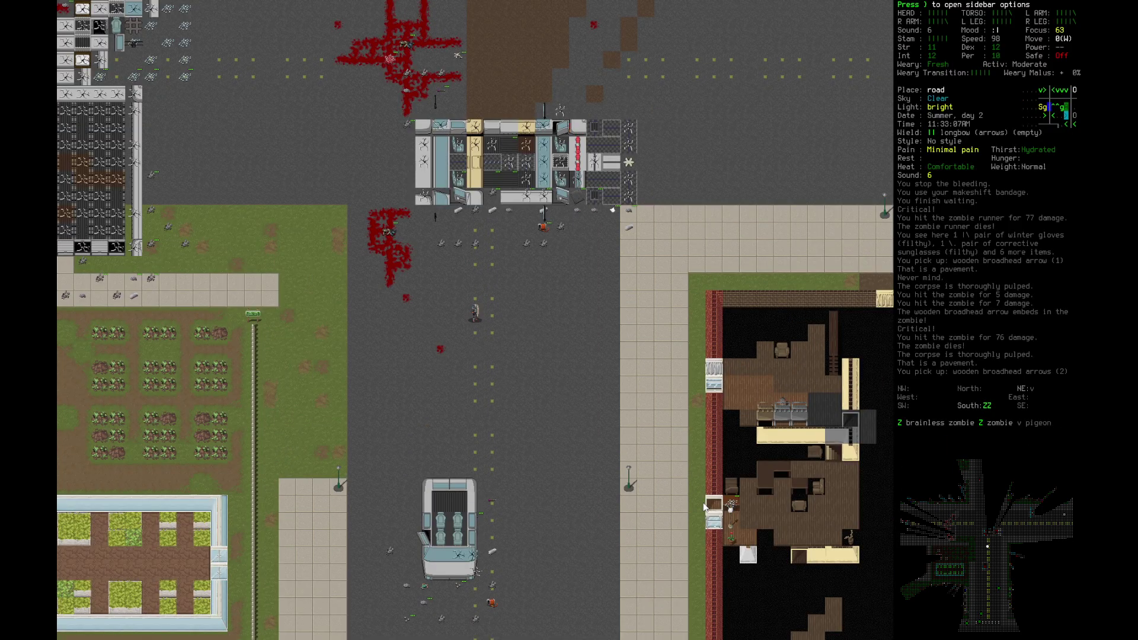
key(j)
key(j)
key(j)
key(j)
key(j)
key(j)
key(j)
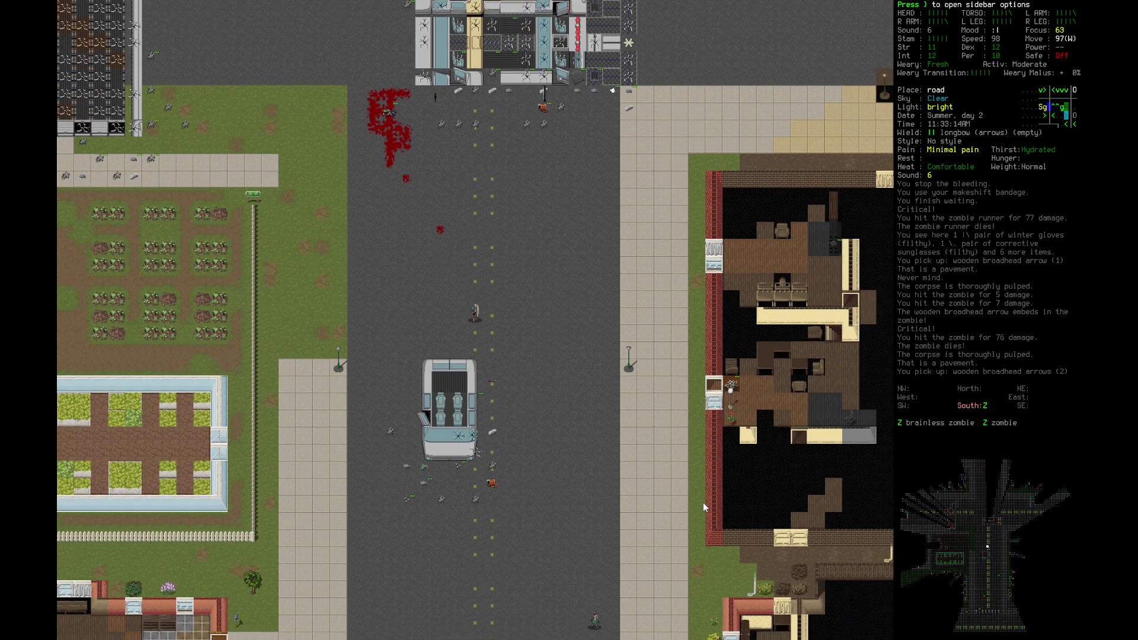
key(j)
key(j)
key(j)
key(j)
Step: Walk north and northwest toward the zombies, wait, then step west
key(k)
key(k)
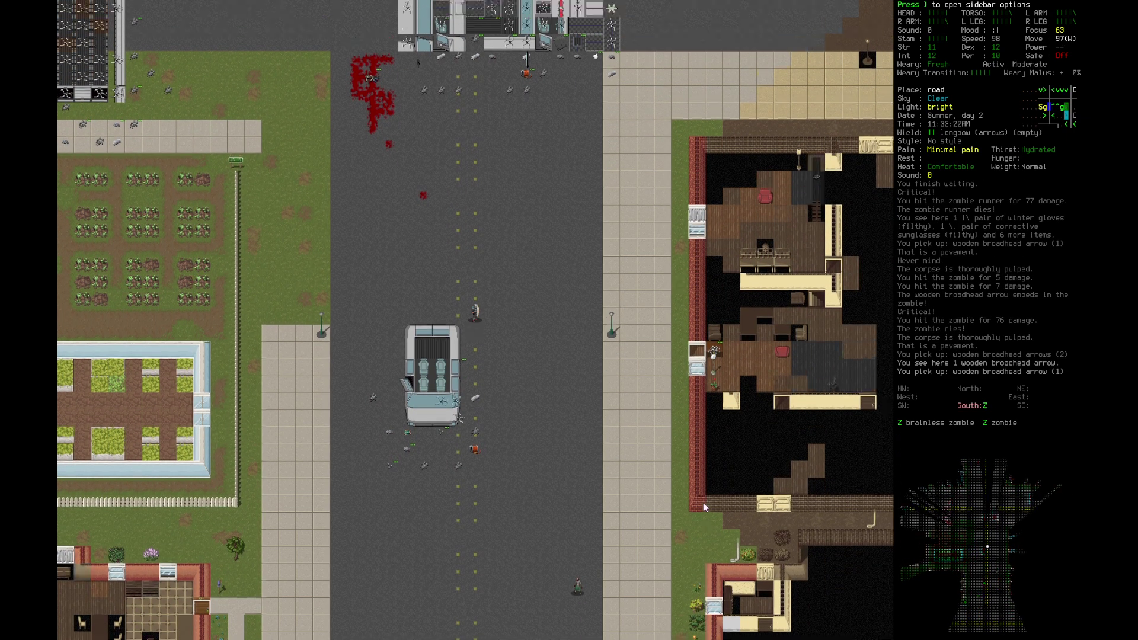
key(k)
key(k)
key(k)
key(k)
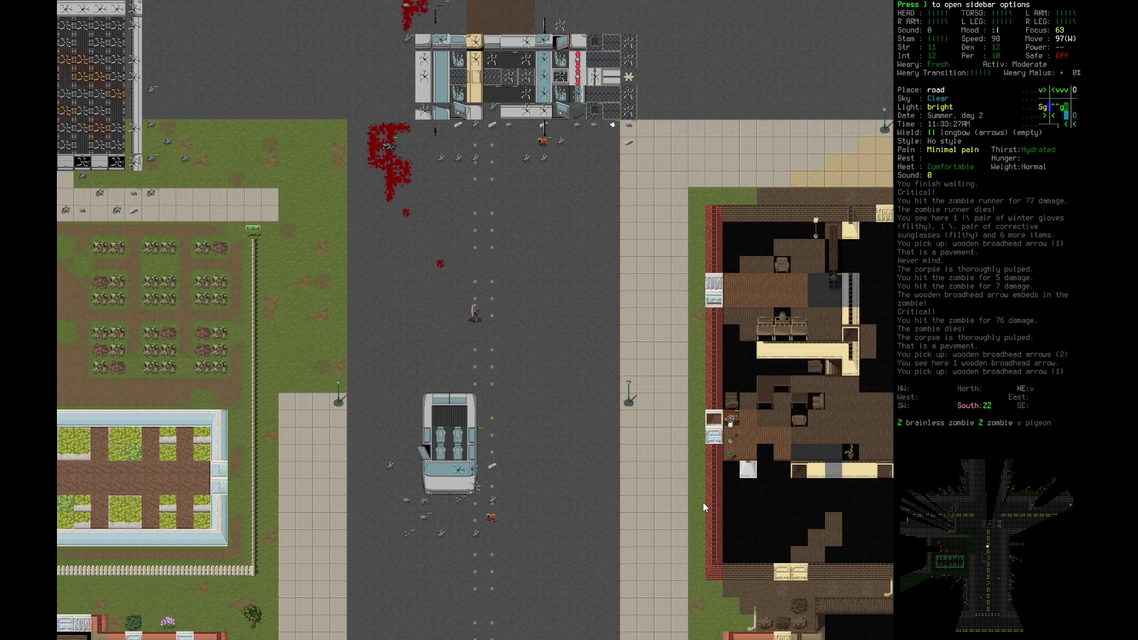
key(y)
key(k)
key(k)
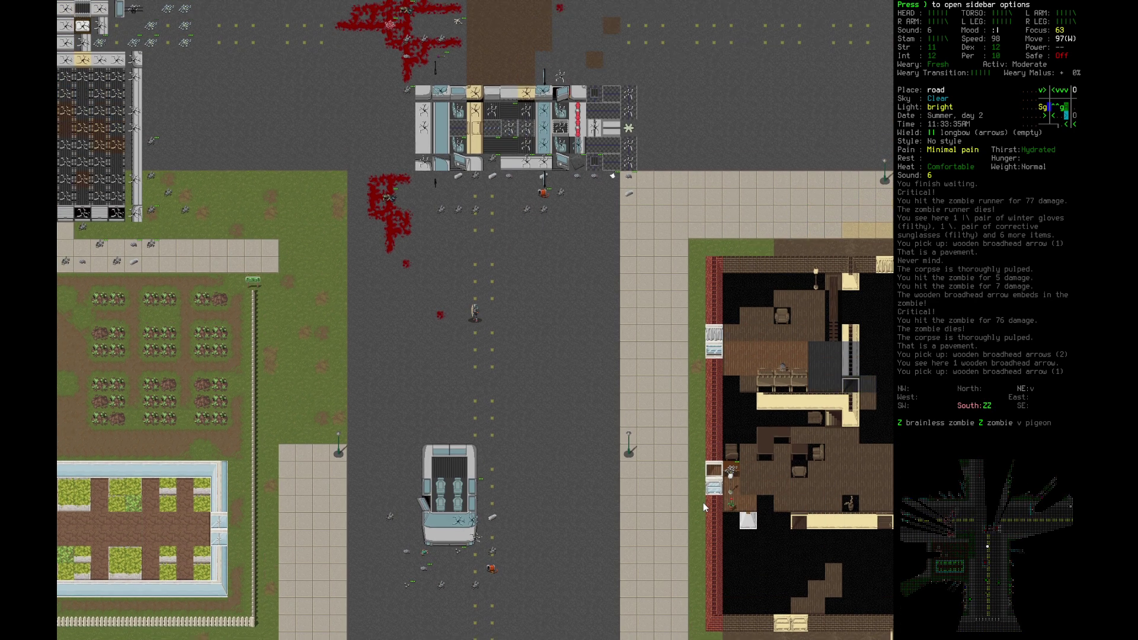
key(.)
key(.)
key(.)
key(.)
key(.)
key(.)
key(.)
key(.)
key(.)
key(.)
key(.)
key(.)
key(.)
key(.)
key(.)
key(.)
key(h)
key(h)
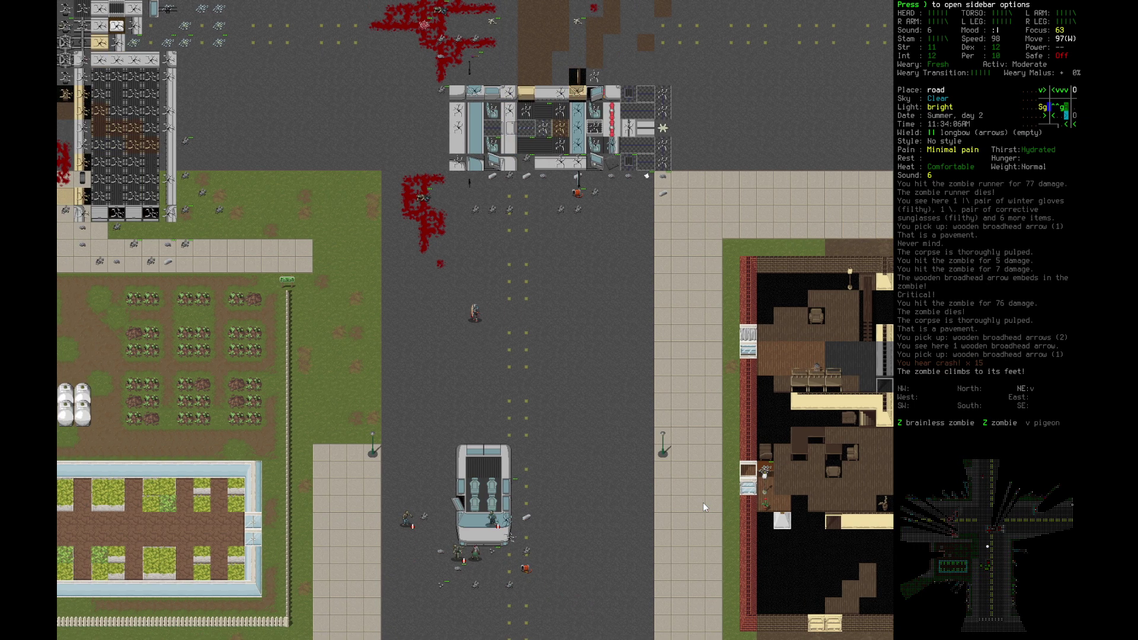
Step: Target the zombie near the car, shoot it dead, reload a pavement arrow and fire again
key(f)
key(Tab)
key(.)
key(.)
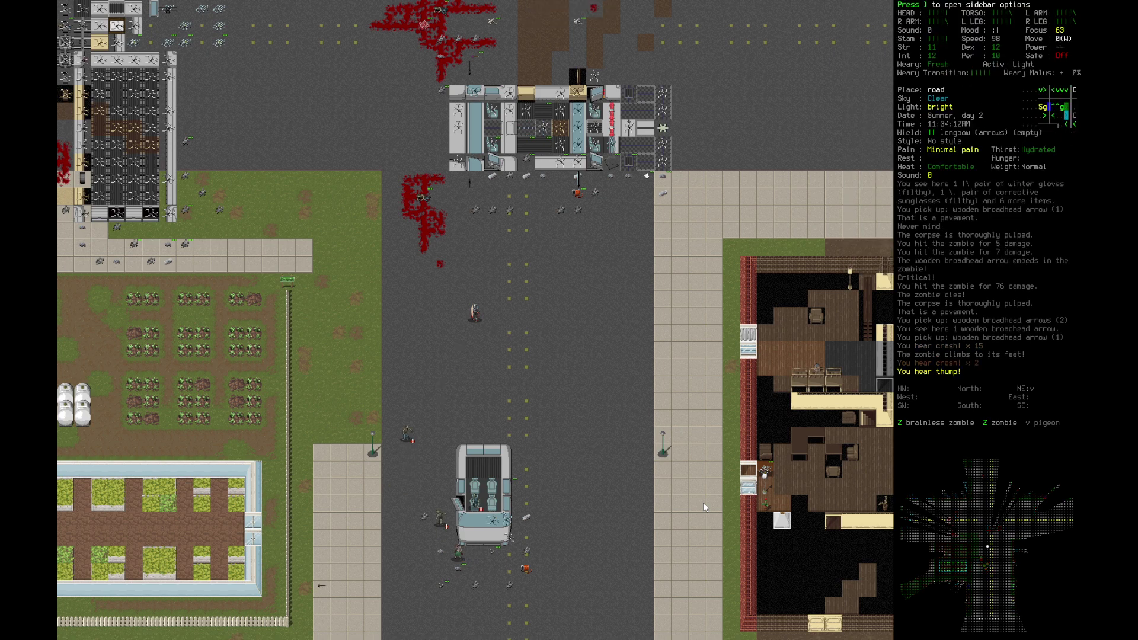
key(f)
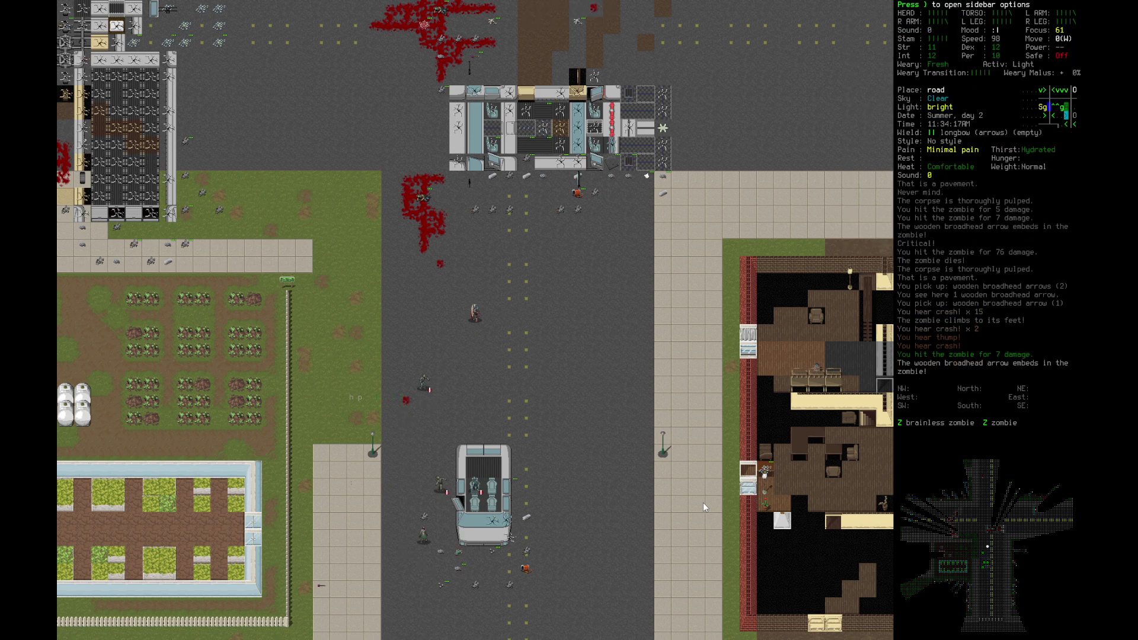
key(f)
key(f)
key(f)
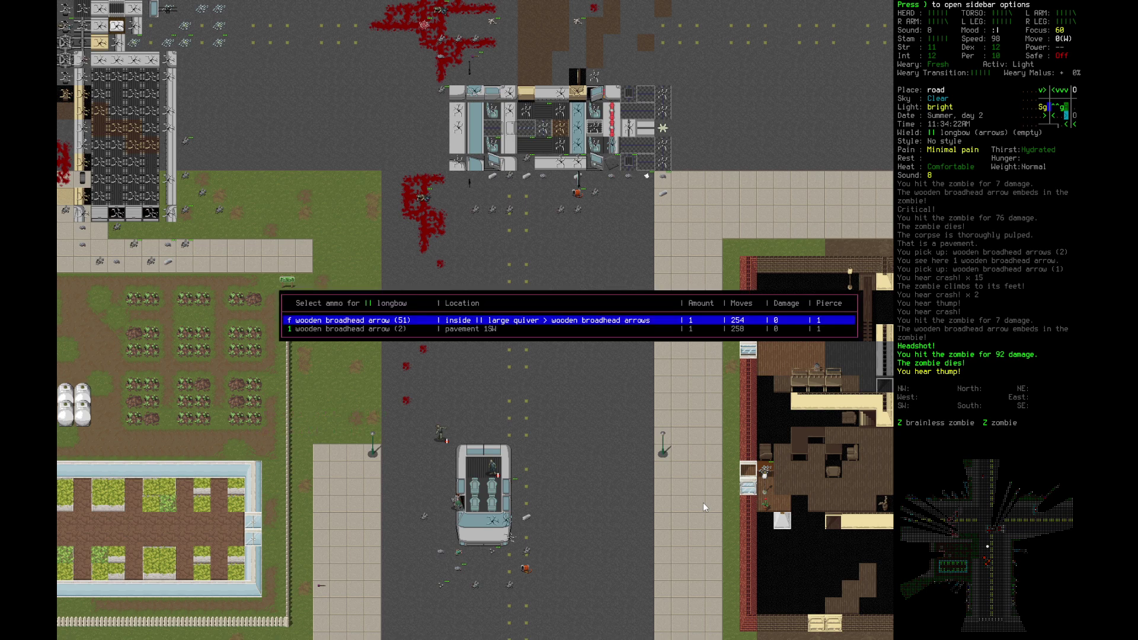
key(Down)
key(Return)
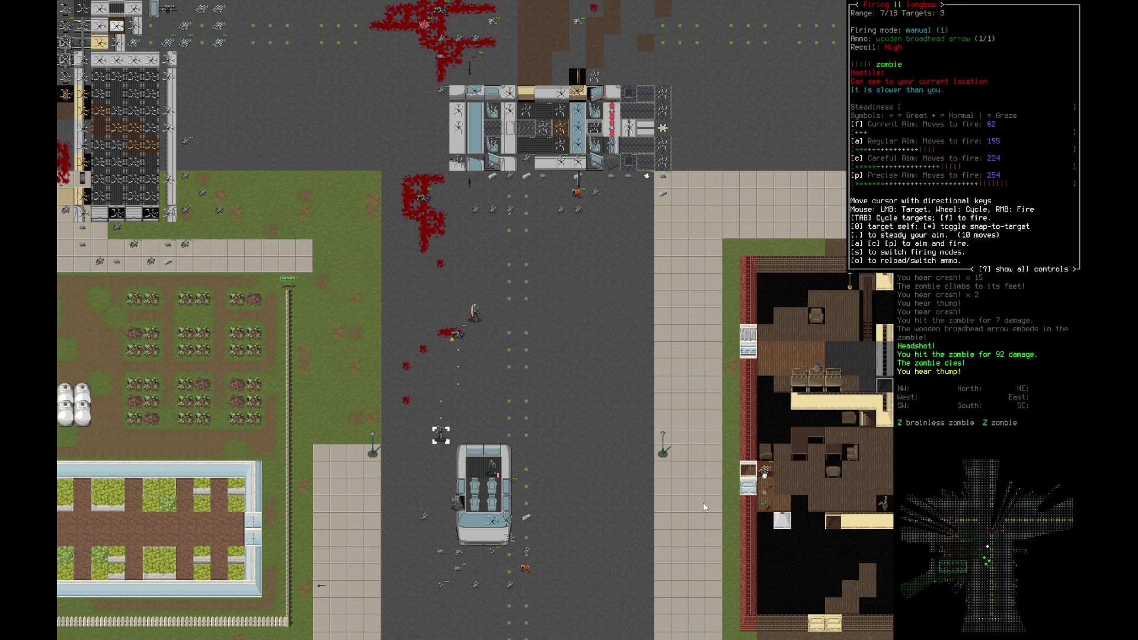
key(a)
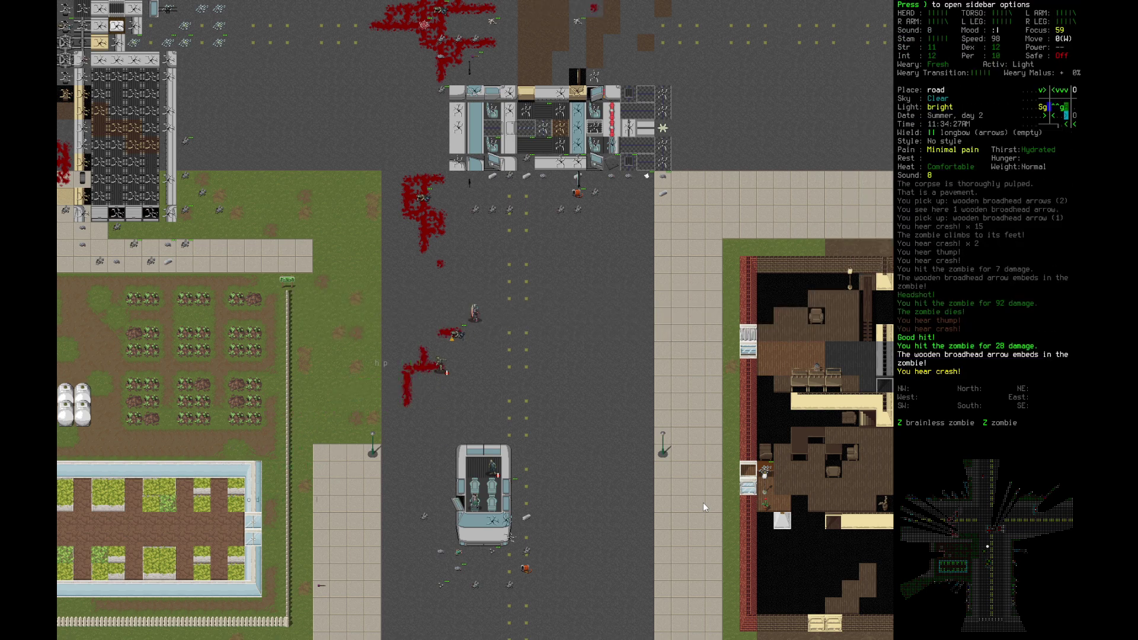
Step: Draw the broadsword from its scabbard, dropping the longbow, and strike the grabbing zombie
key(a)
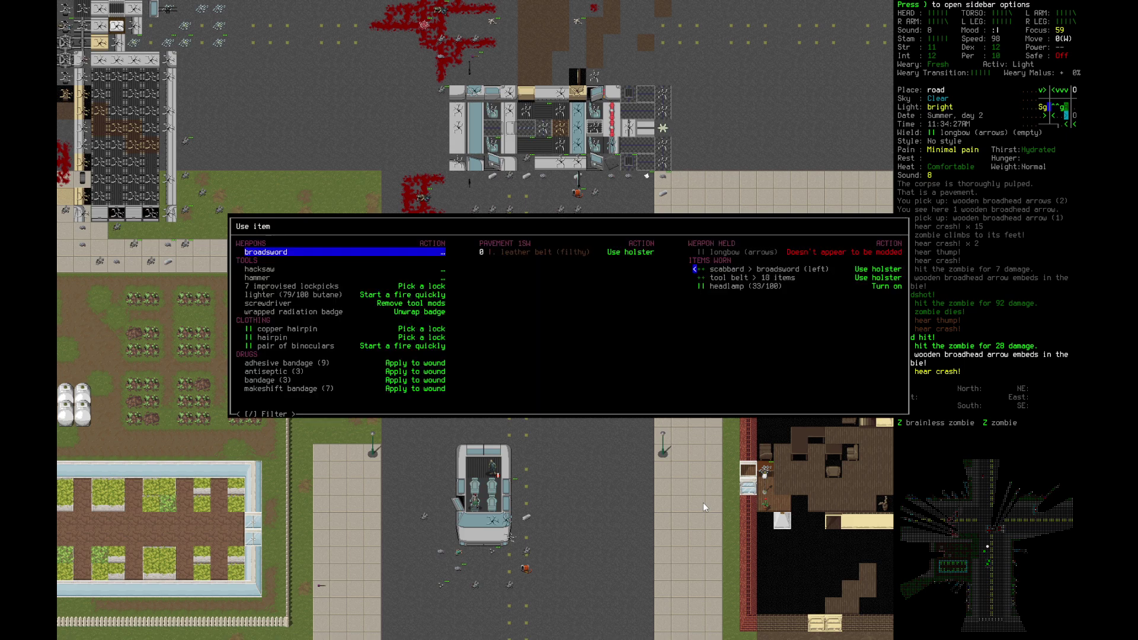
key(Right)
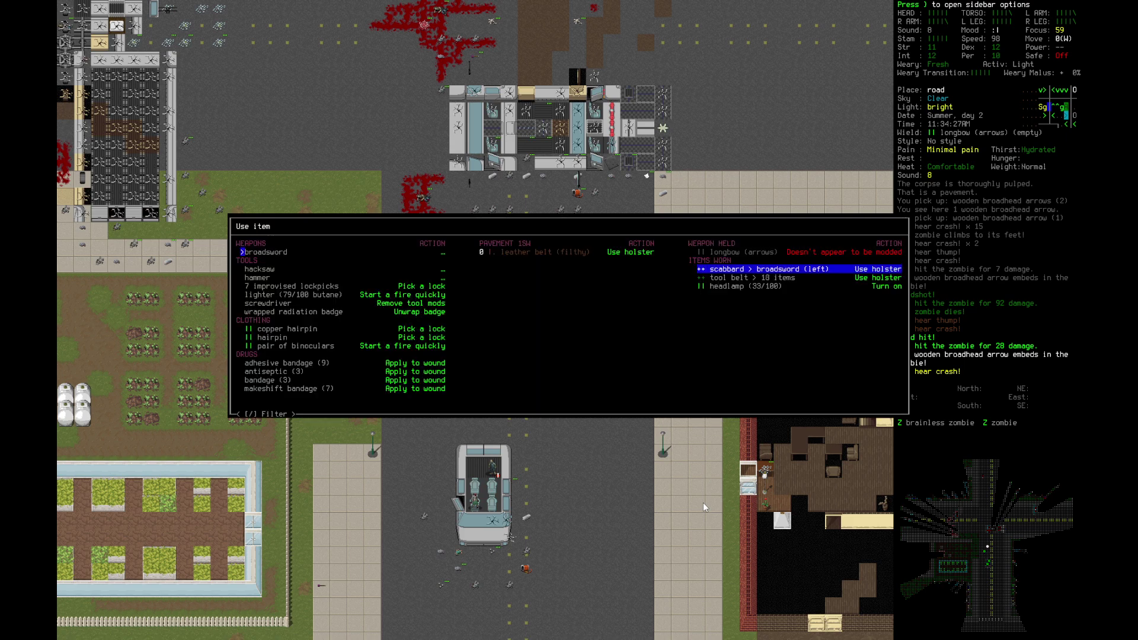
key(Down)
key(Up)
key(Return)
key(Down)
key(Return)
key(Return)
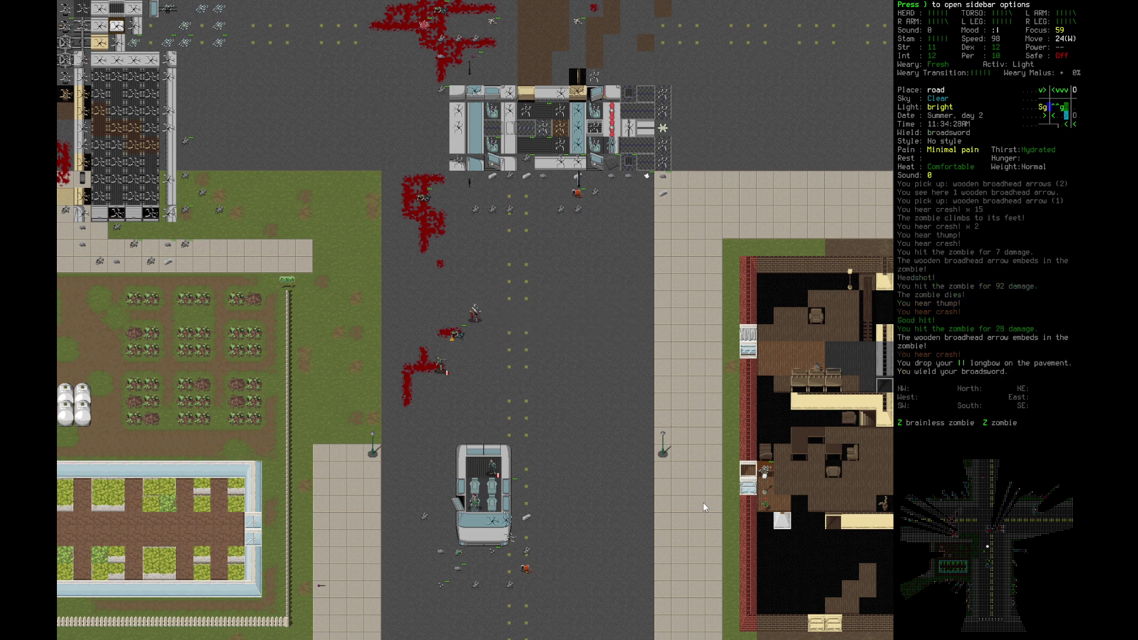
key(b)
Step: Pulp the zombie corpse, then retrieve and wield the dropped longbow
key(k)
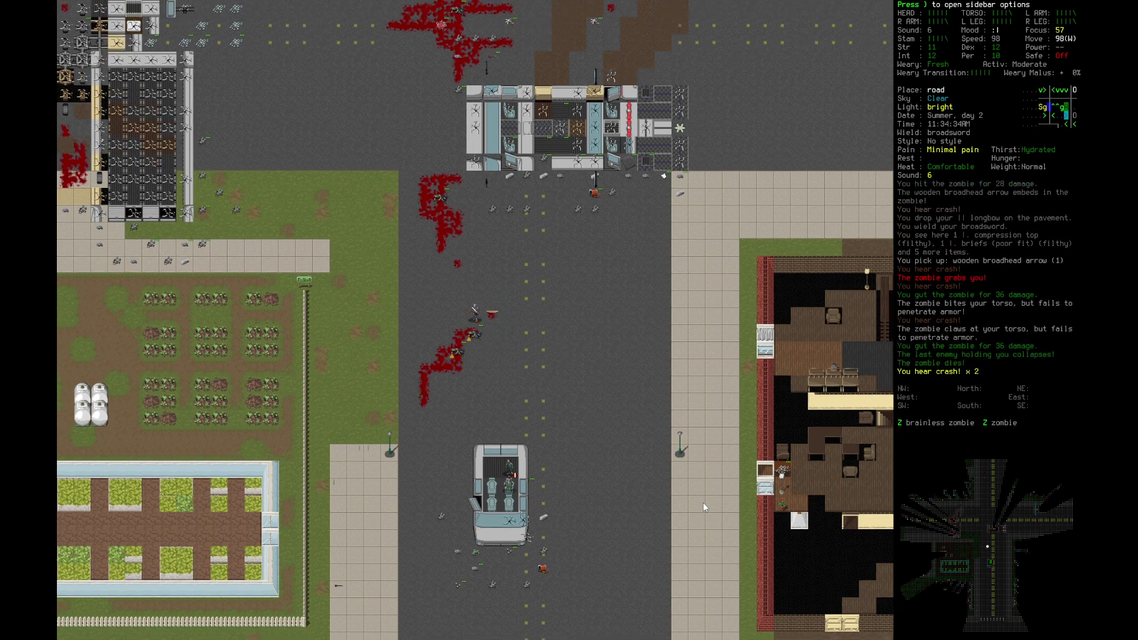
key(j)
key(j)
key(h)
key(k)
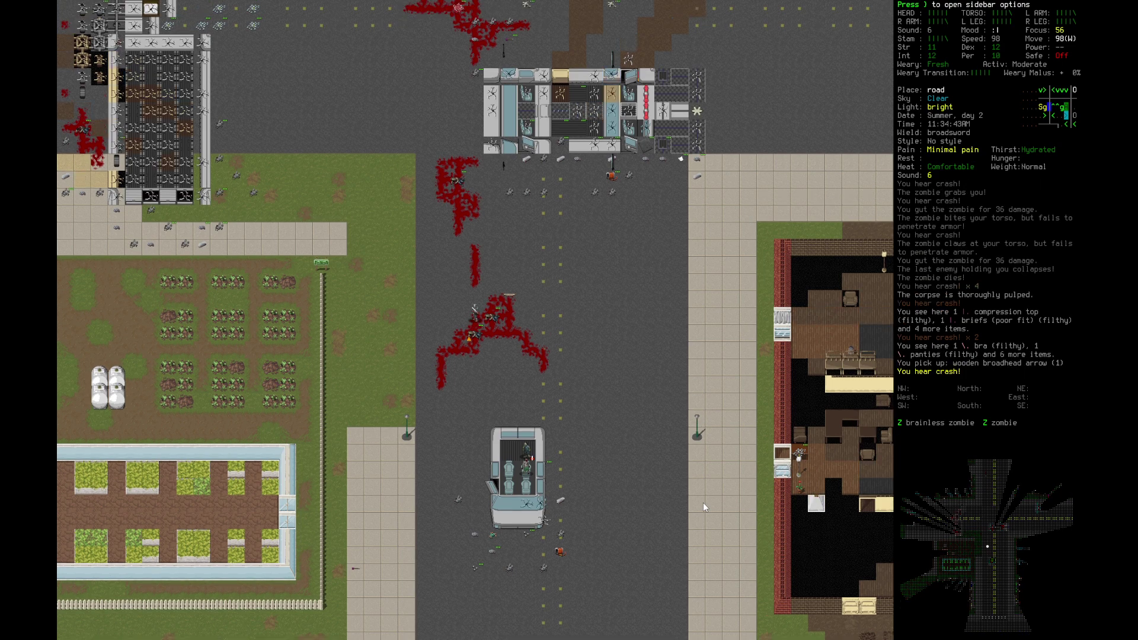
key(e)
key(k)
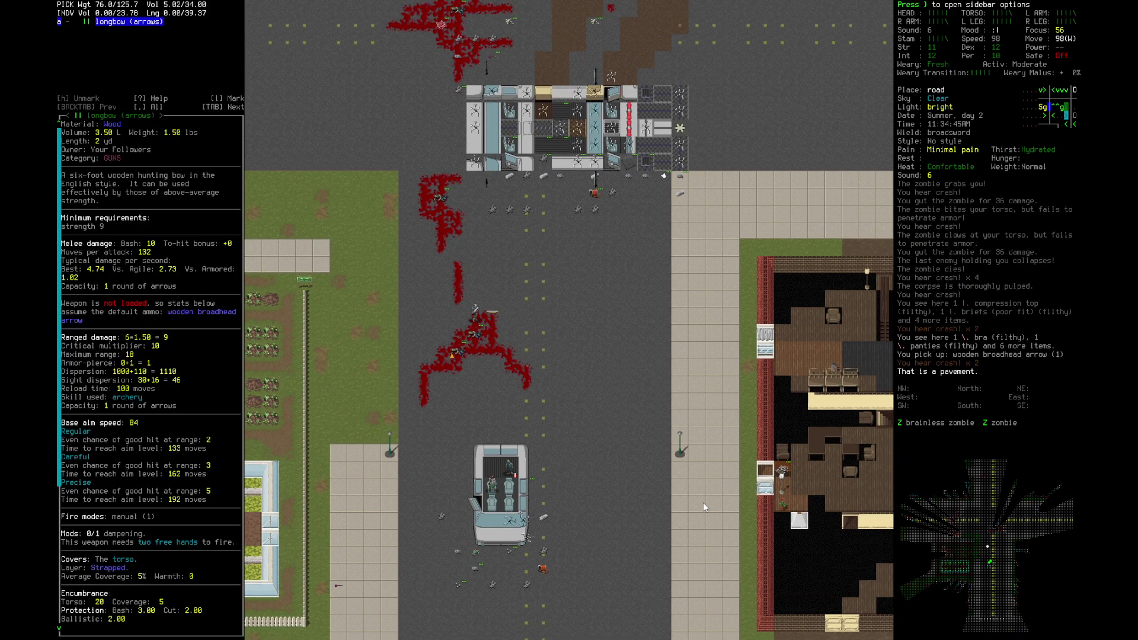
key(Return)
key(Return)
key(Return)
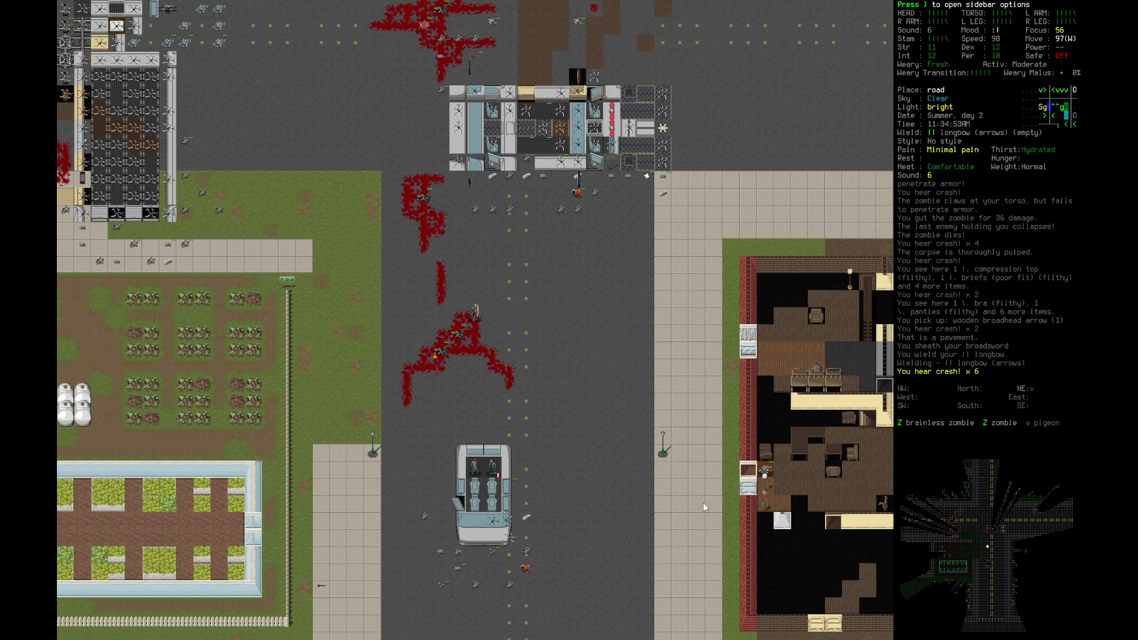
Step: Walk southeast toward the car and shoot a zombie dead
key(n)
key(j)
key(n)
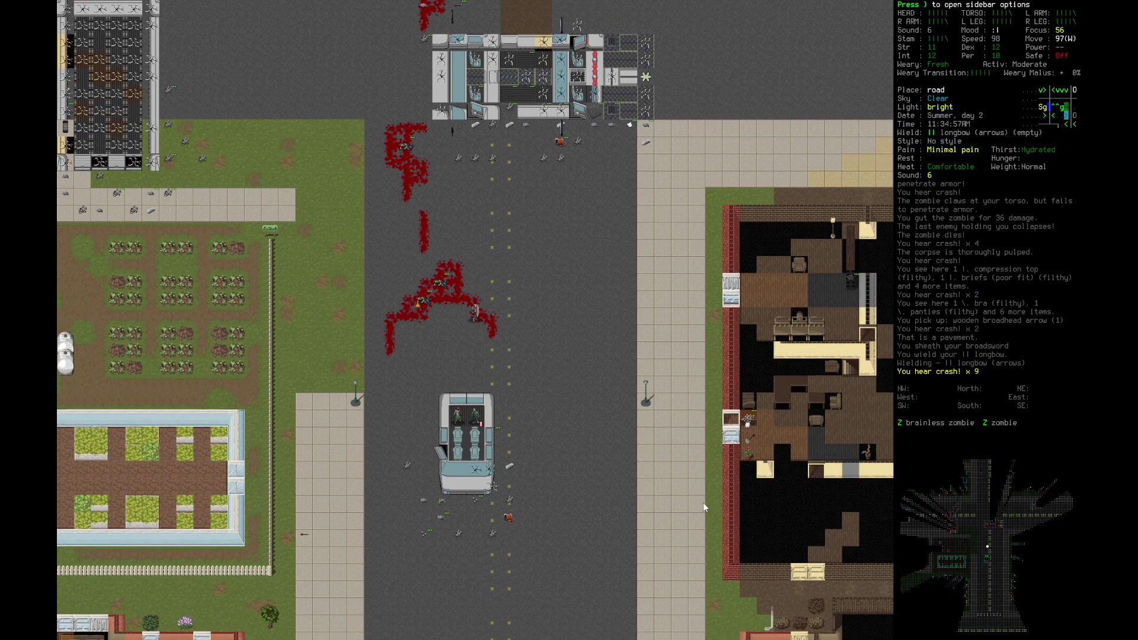
key(f)
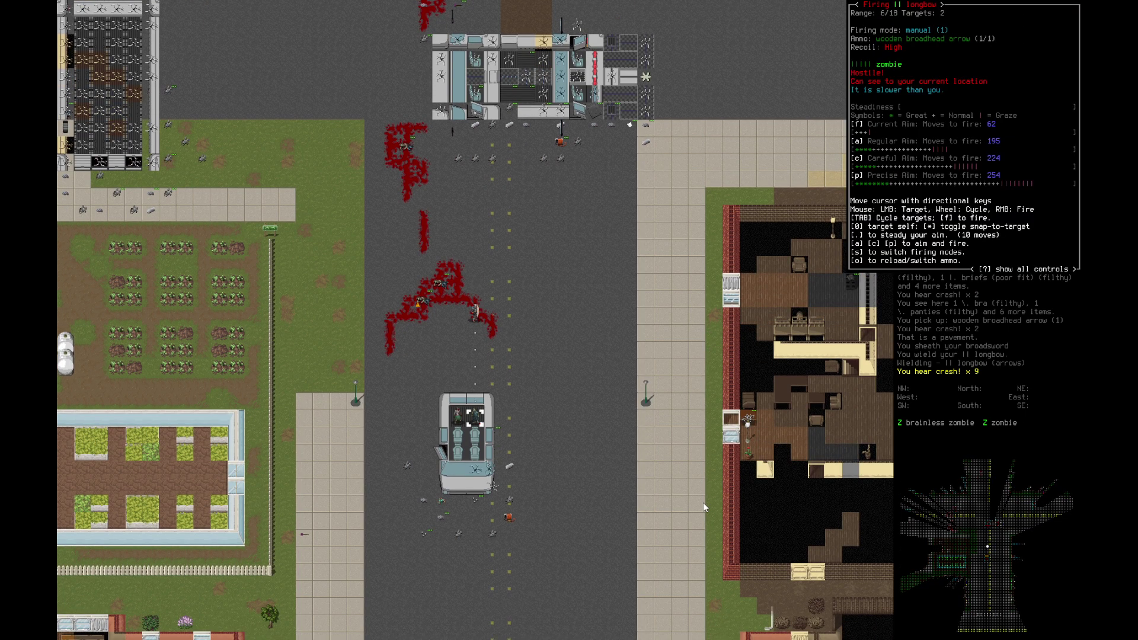
key(f)
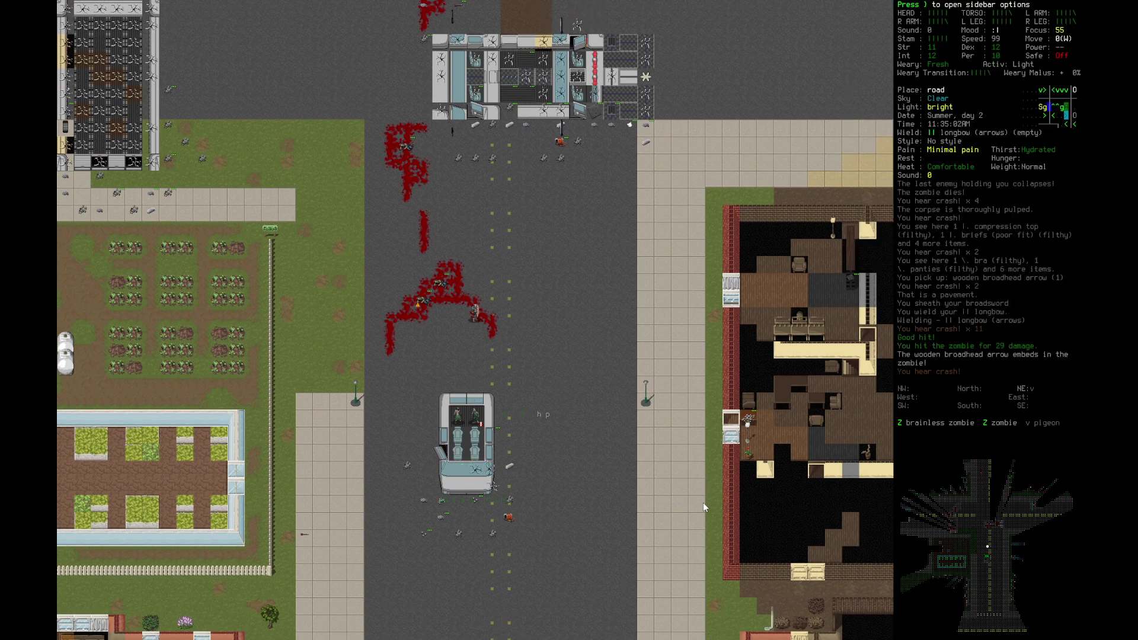
key(f)
key(f)
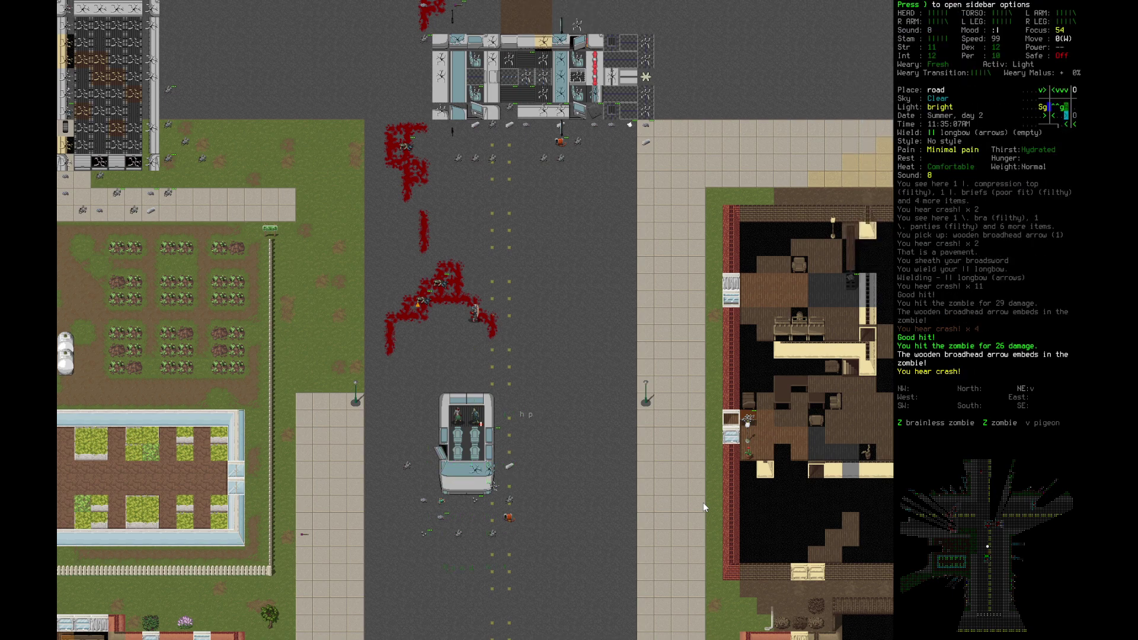
Step: Fire several more arrows at the brainless zombie
key(f)
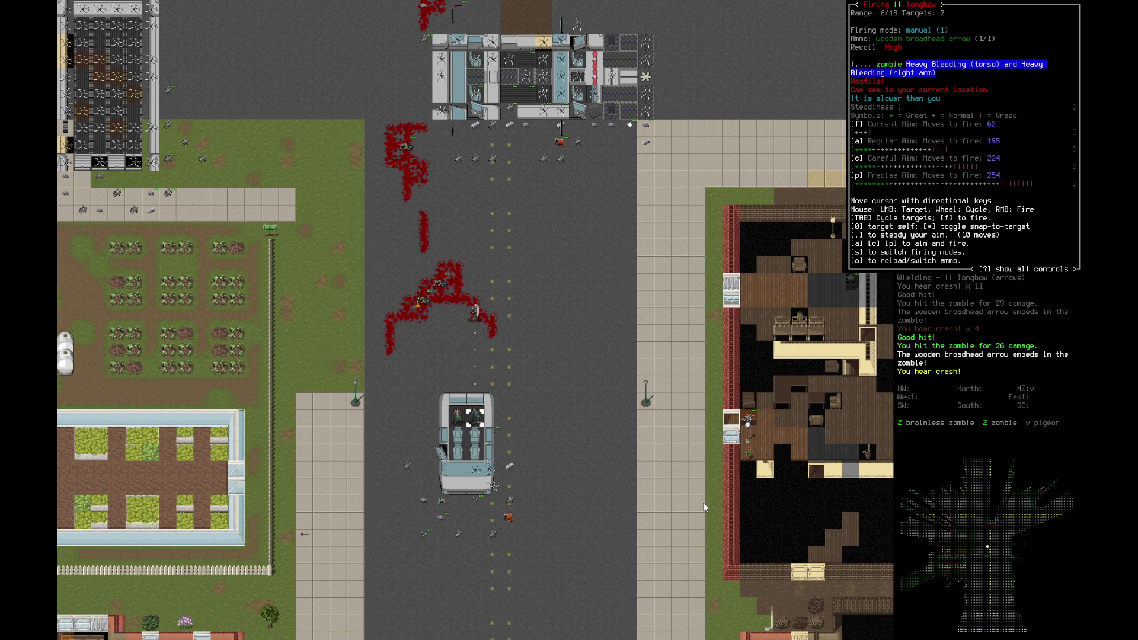
key(f)
key(f)
key(f)
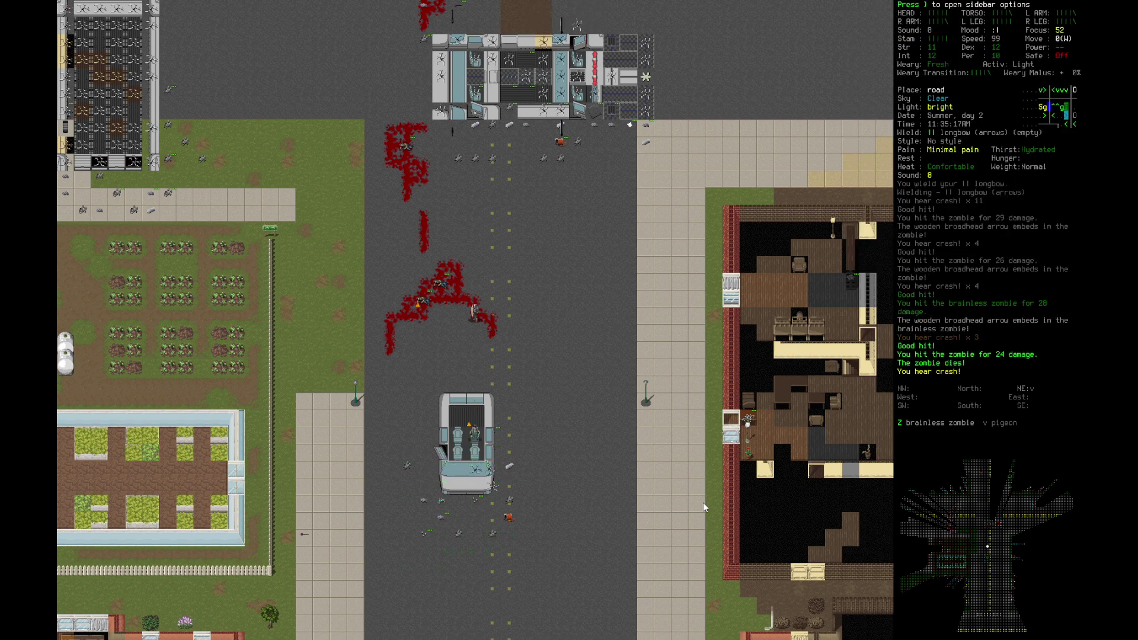
key(f)
key(f)
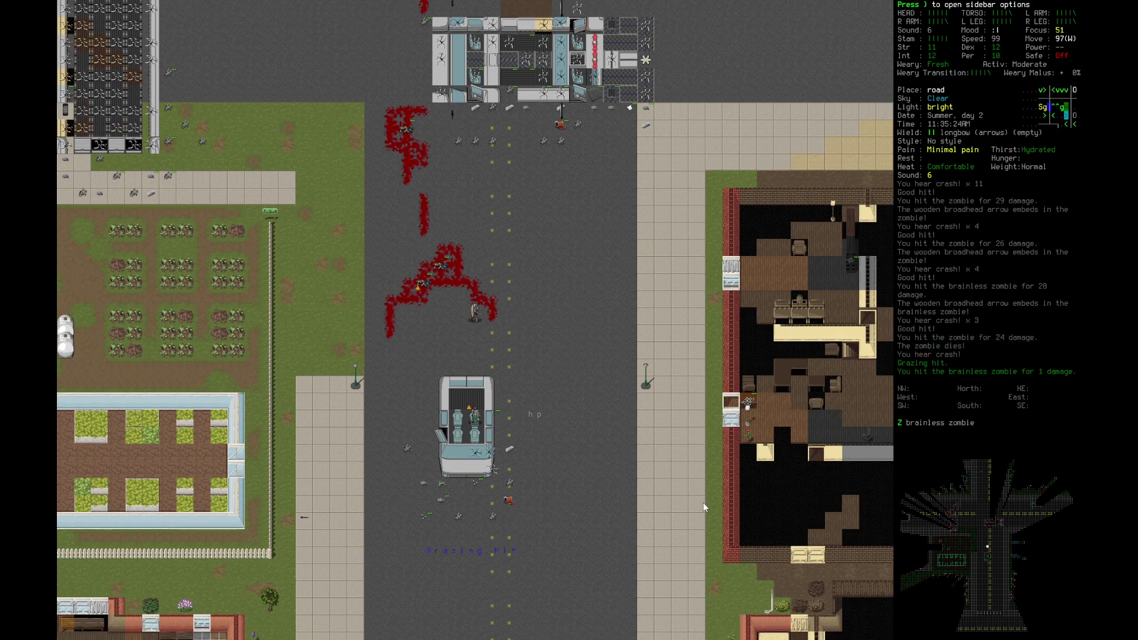
key(f)
key(f)
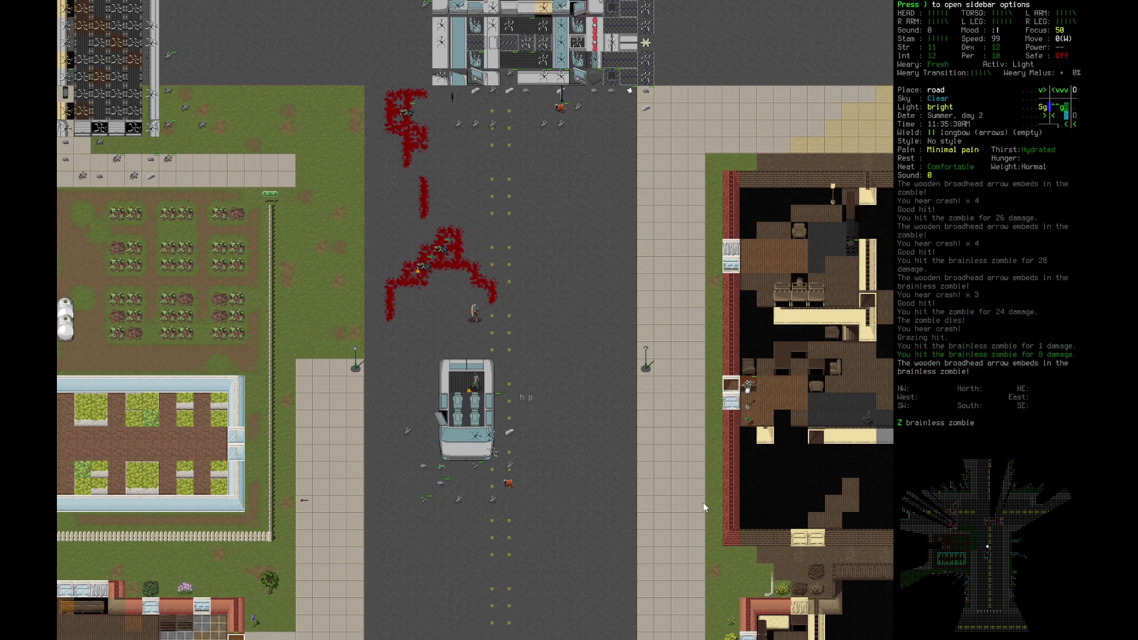
Step: Draw the broadsword from the scabbard and drop the longbow
key(a)
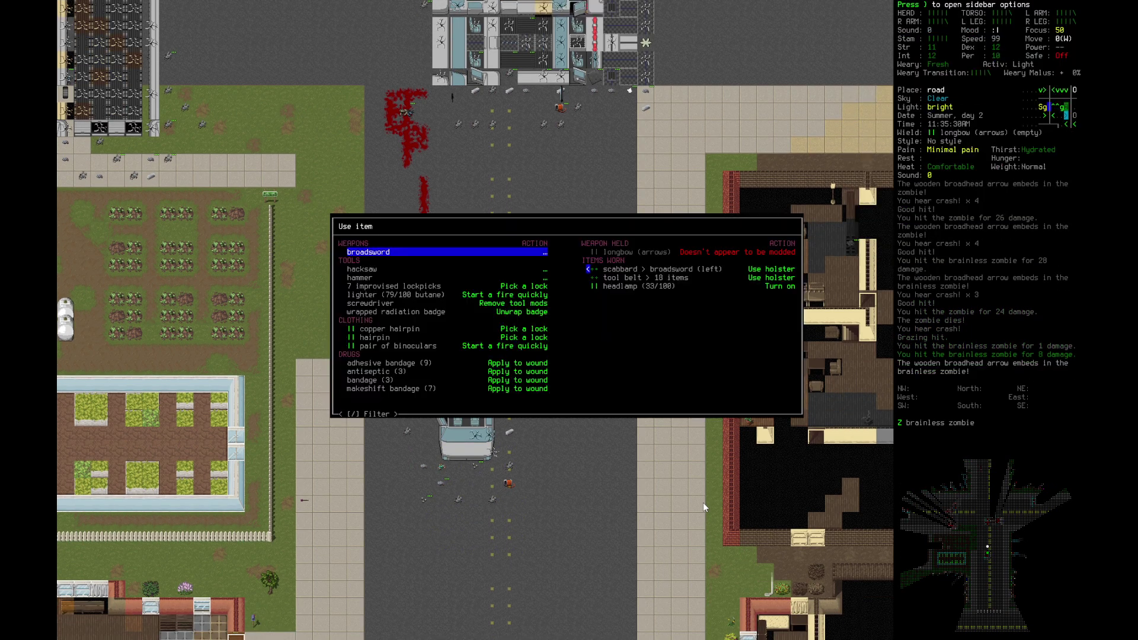
key(Down)
key(Return)
key(Down)
key(Return)
key(Return)
key(Up)
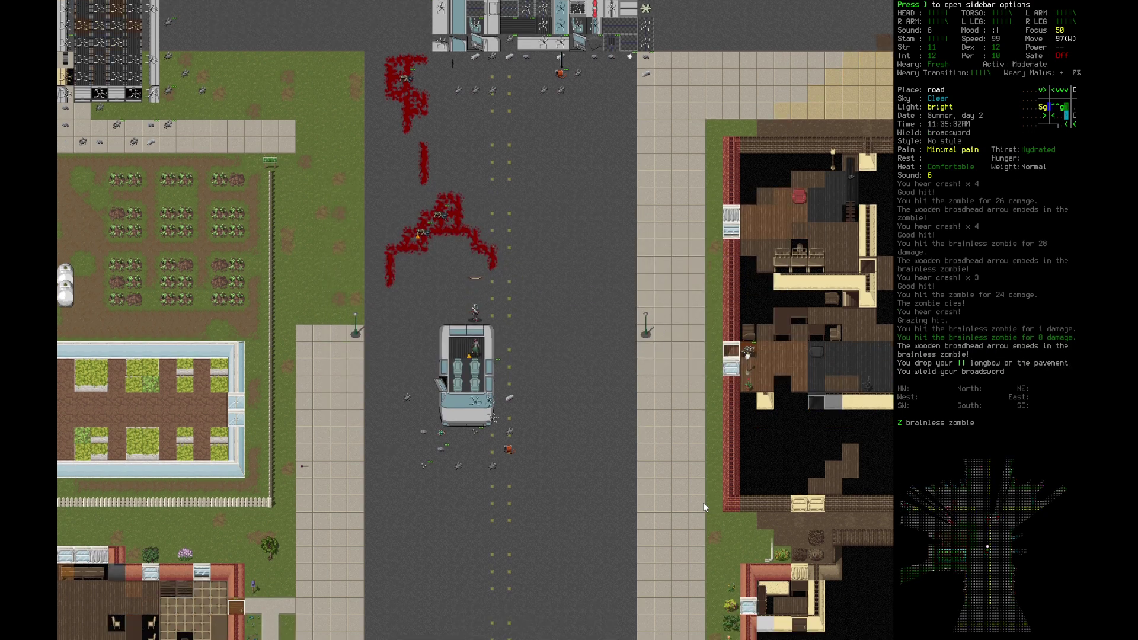
Step: Chop the brainless zombie dead beside the car and pulp its corpse
key(Up)
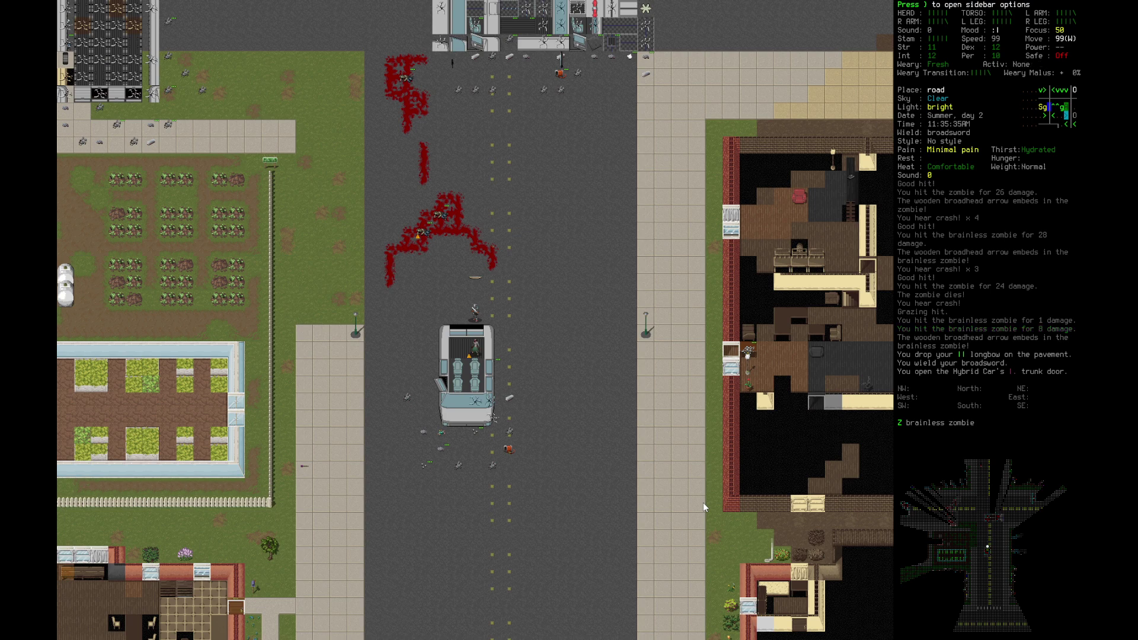
key(Left)
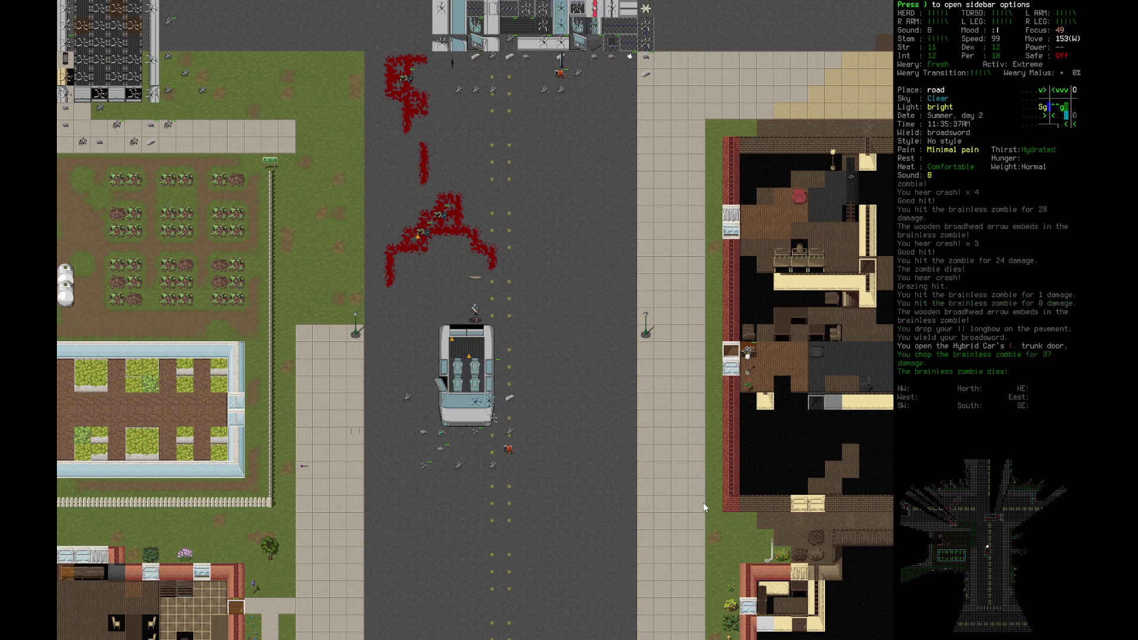
key(Left)
key(e)
Step: Pick up the broadhead arrows lying on the ground by the car
key(Down)
key(Down)
key(Down)
key(Return)
key(a)
key(Return)
key(Down)
key(e)
Step: Take the bolt cutters from the Hybrid Car's trunk
key(Escape)
key(Up)
key(e)
key(period)
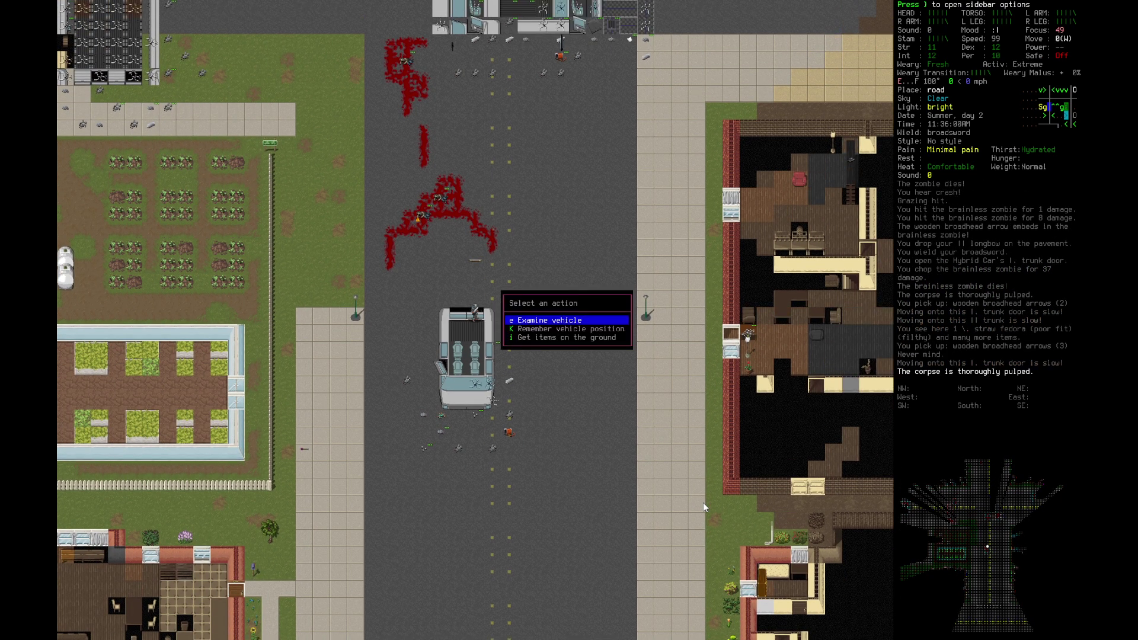
key(Down)
key(Down)
key(Return)
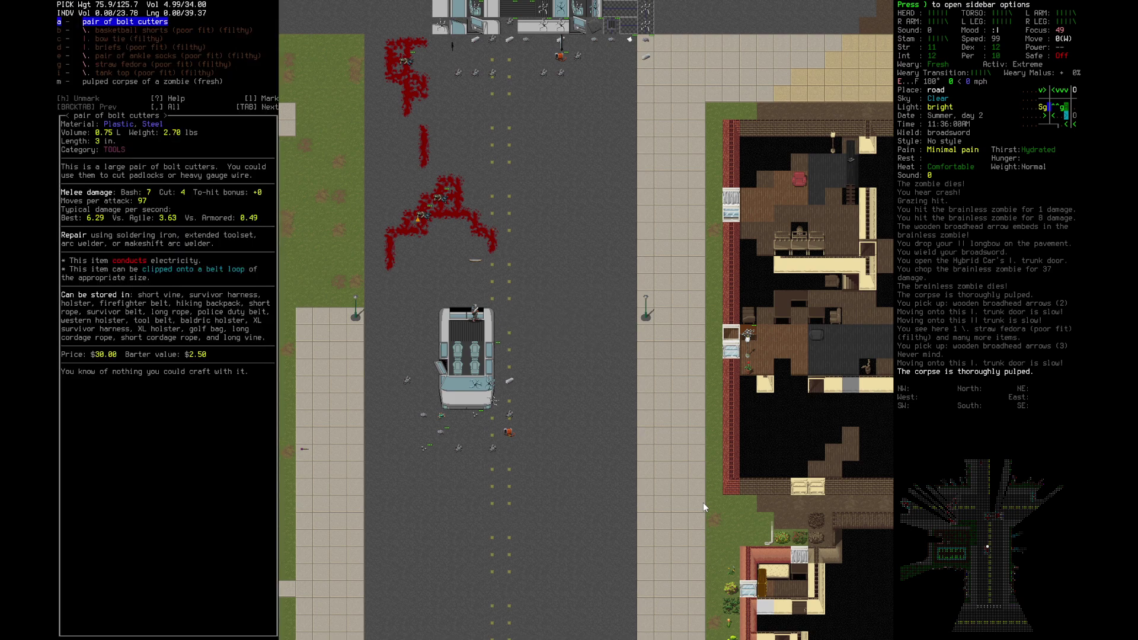
key(a)
key(Return)
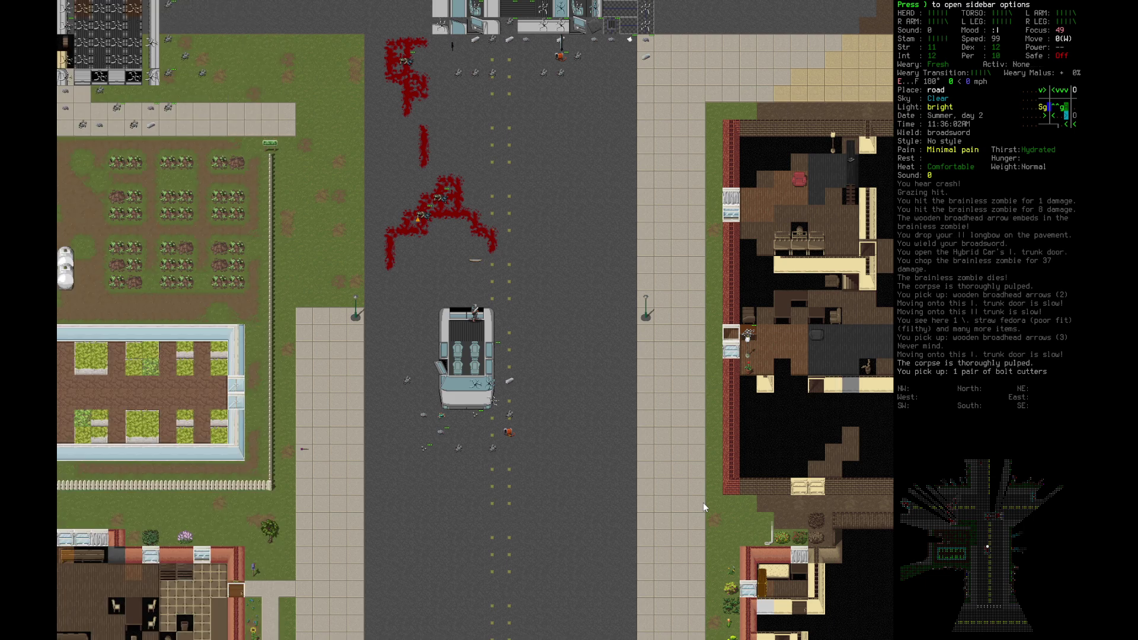
Step: Cross the trunk to the back seat and check the items by the car door, leaving the bearings
key(Down)
key(Down)
key(Right)
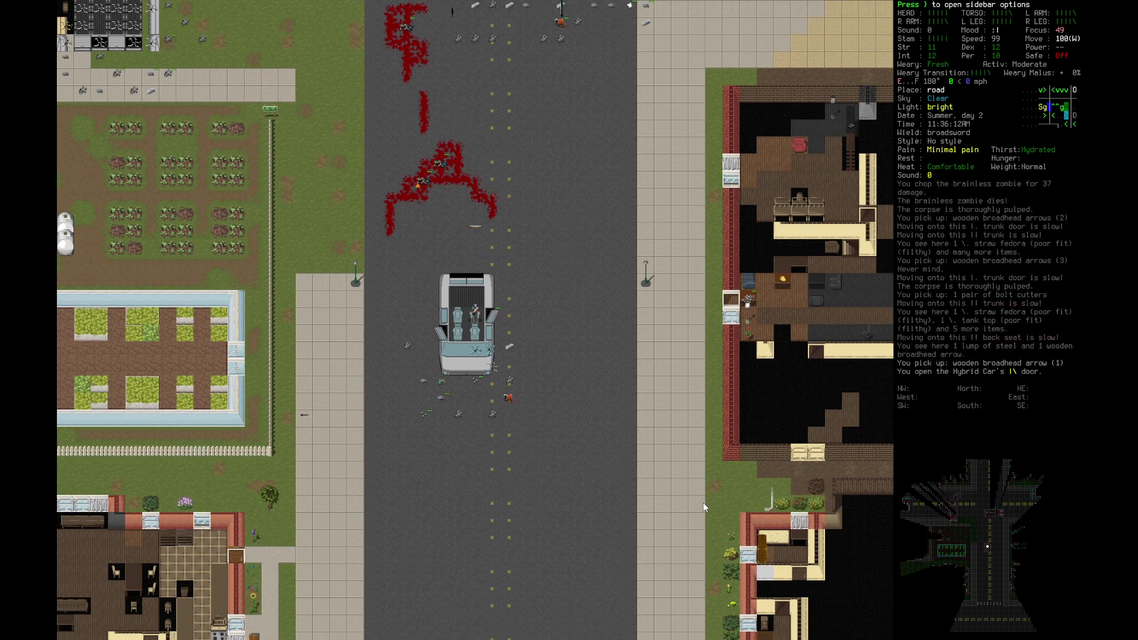
key(Right)
key(Right)
key(e)
key(Left)
key(Return)
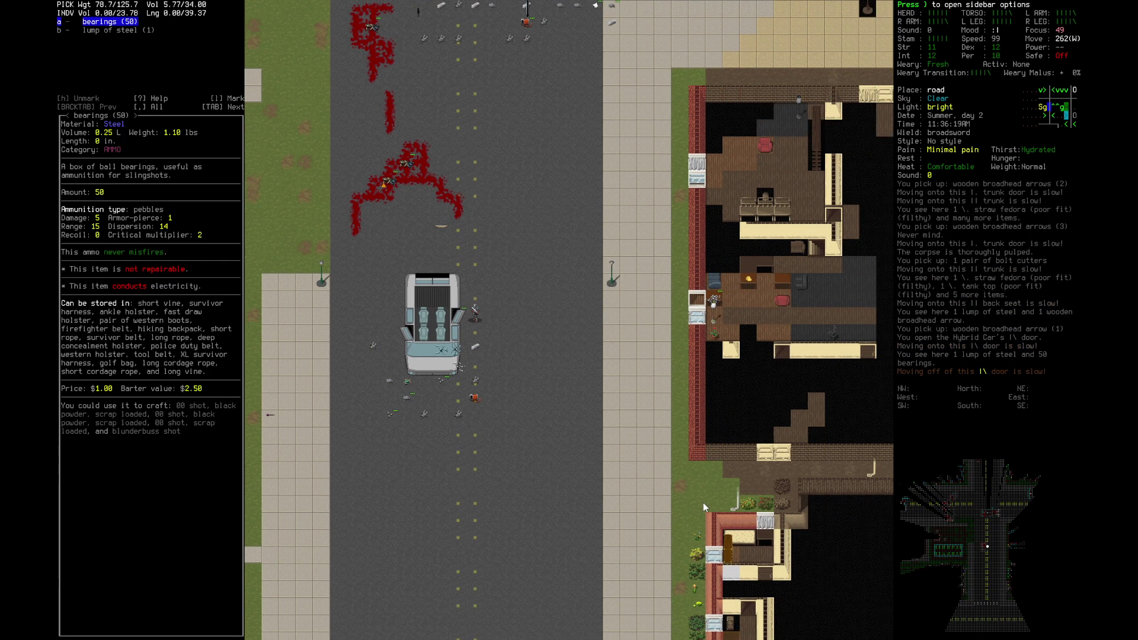
key(Escape)
Step: Re-examine the Hybrid Car and look over the items on the ground beside it
key(Left)
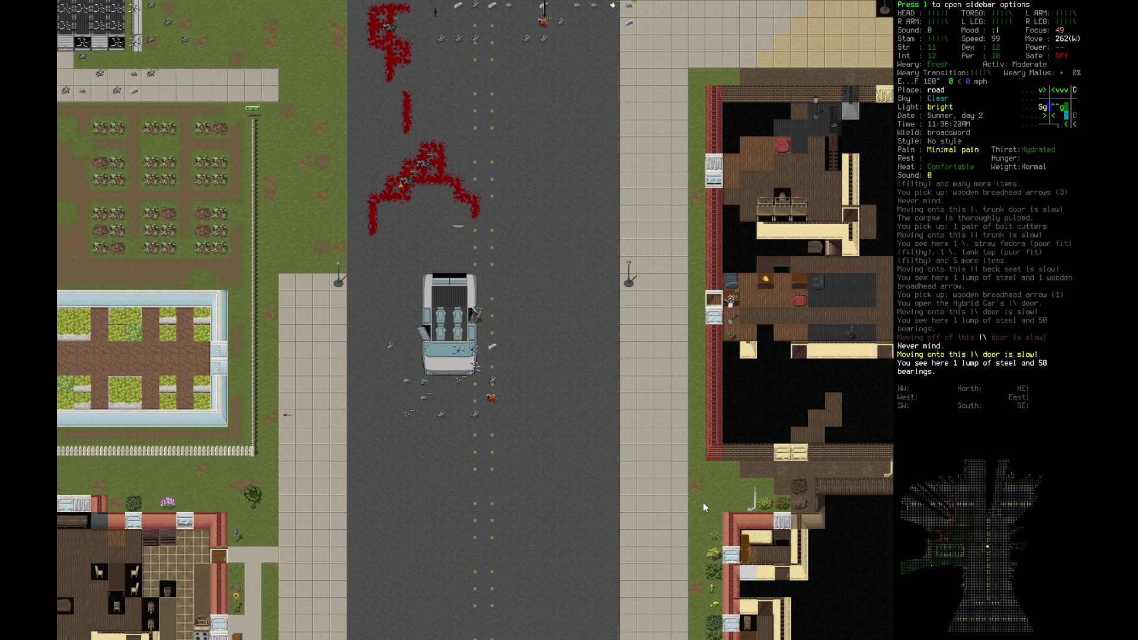
key(Left)
key(e)
key(Left)
key(Down)
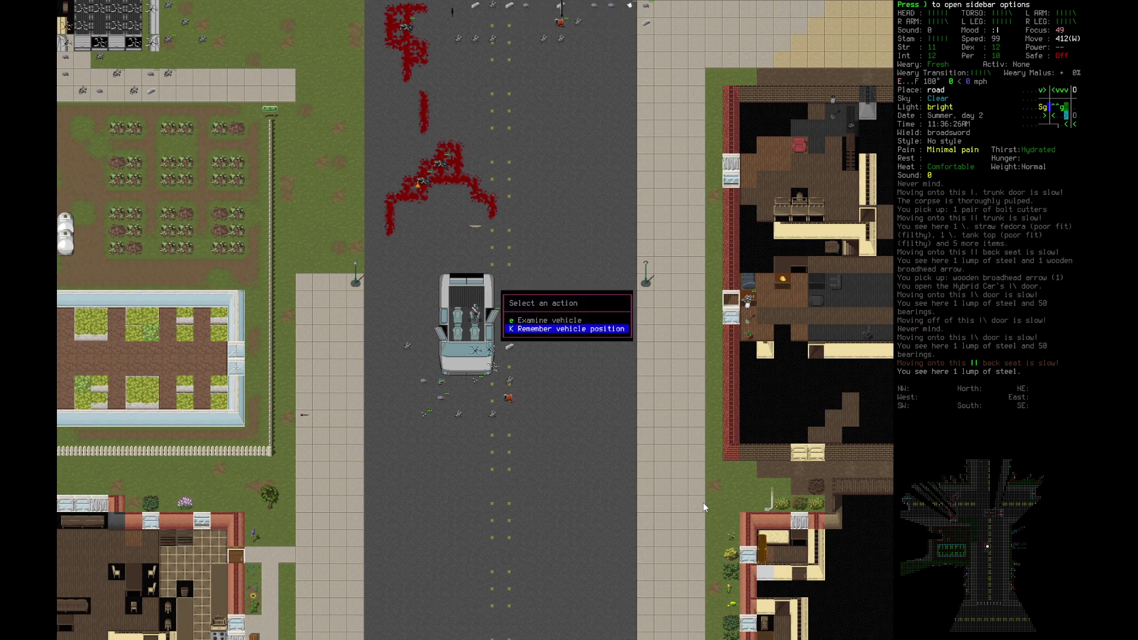
key(Escape)
key(e)
key(period)
key(Up)
key(Return)
Step: Re-examine the Hybrid Car again, leave the bearings and move north onto the trunk
key(Escape)
key(e)
key(period)
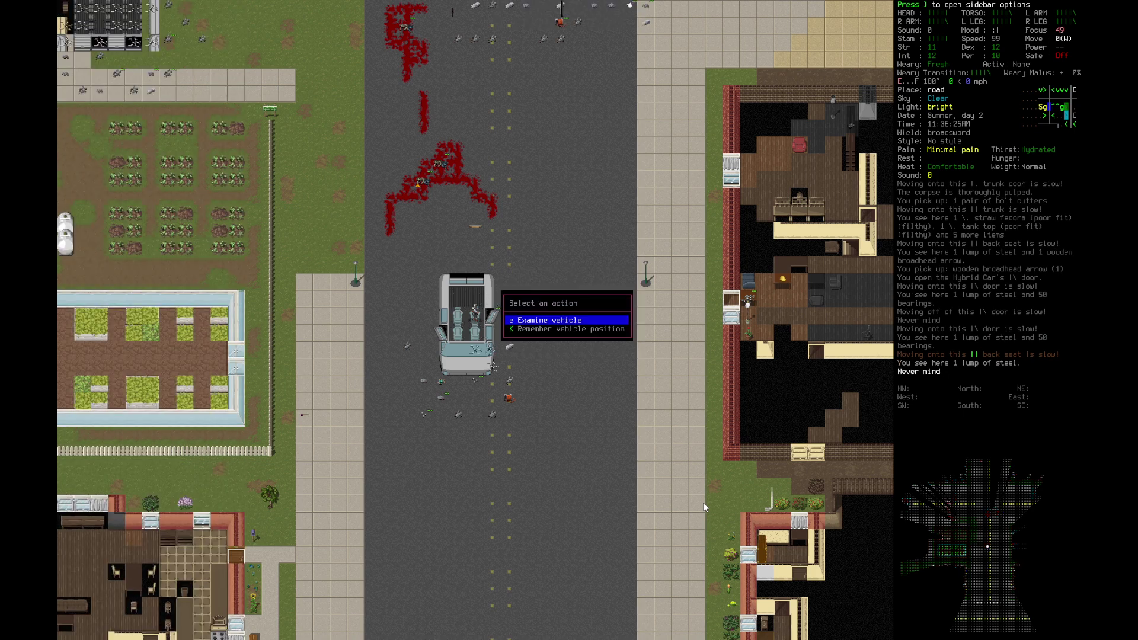
key(Escape)
key(e)
key(period)
key(Down)
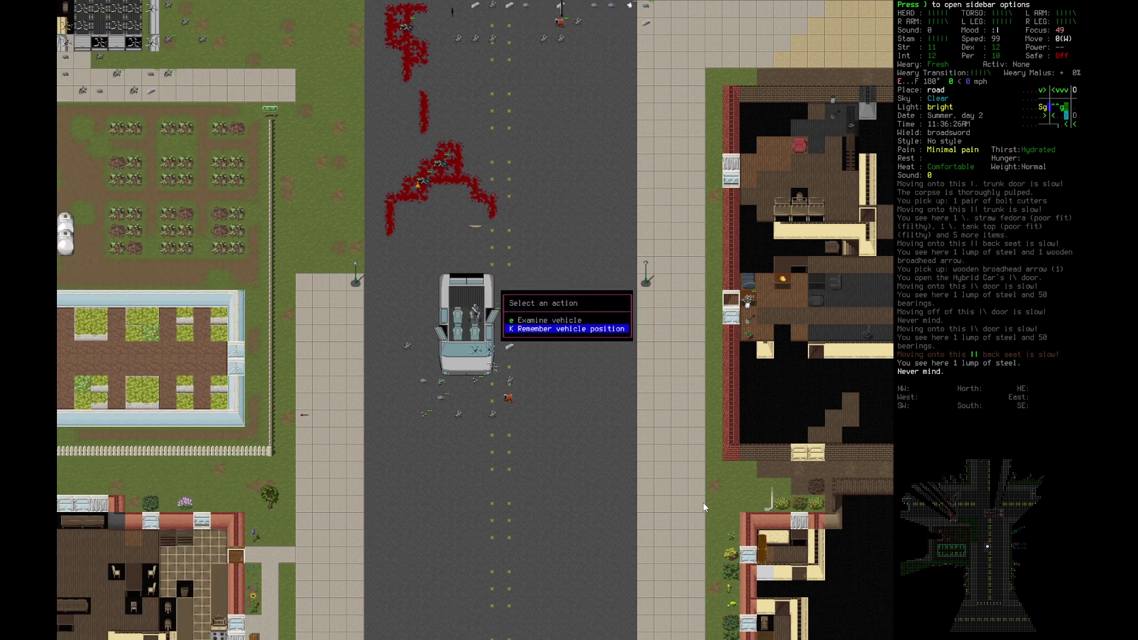
key(Escape)
key(Up)
Step: Look over the corpse tile and the car's roof, trunk, battery and back seat
key(e)
key(period)
key(Escape)
key(x)
key(Left)
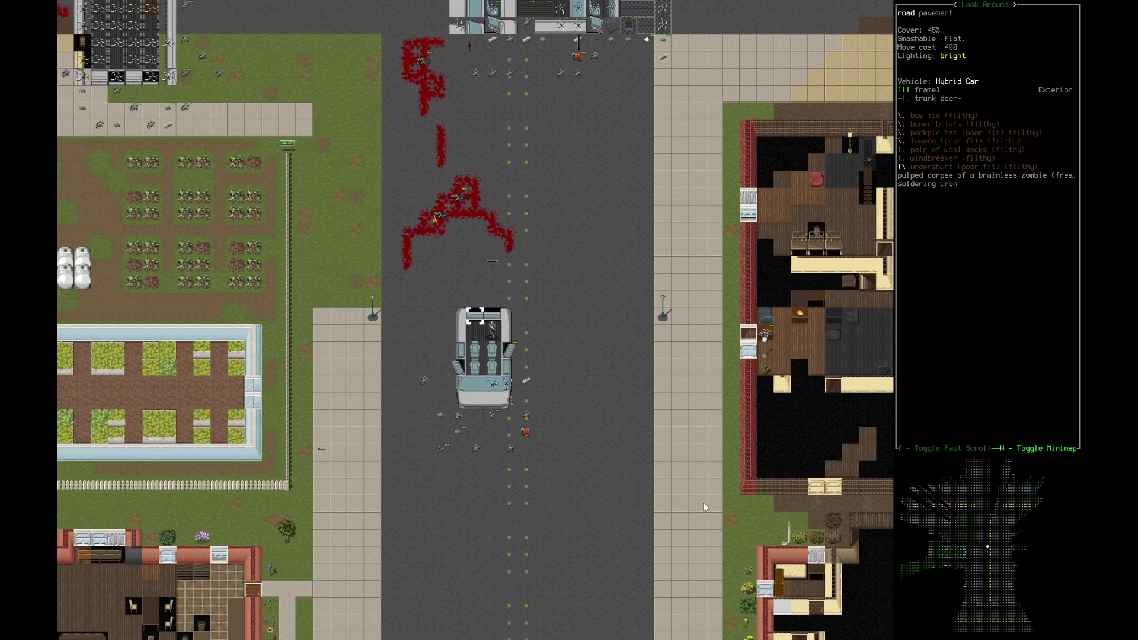
key(Down)
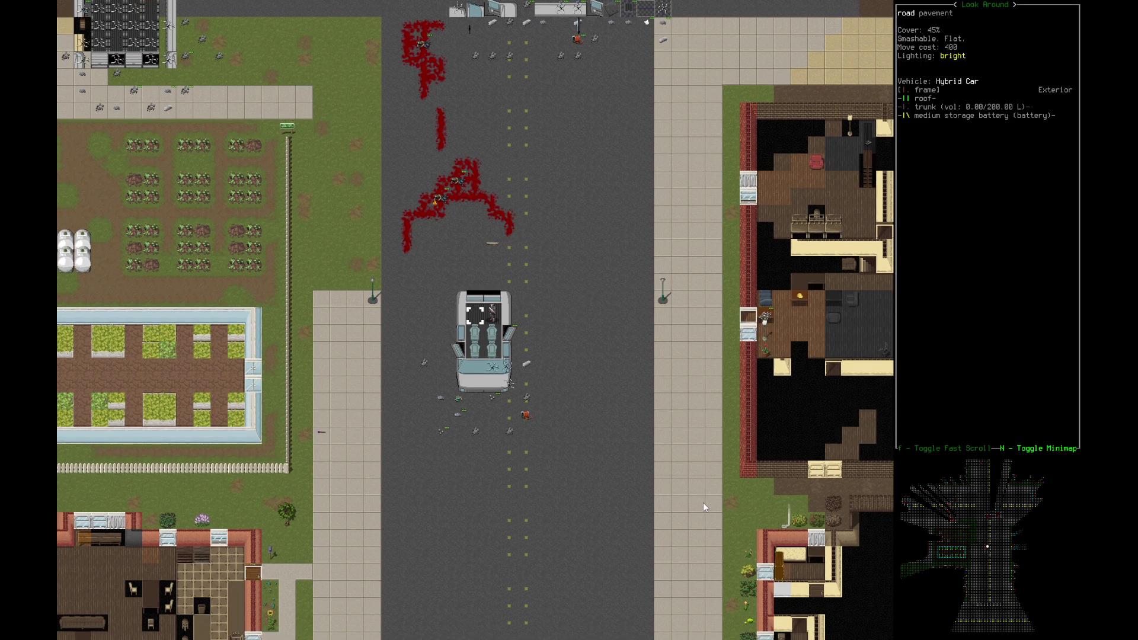
key(Right)
key(Left)
key(Down)
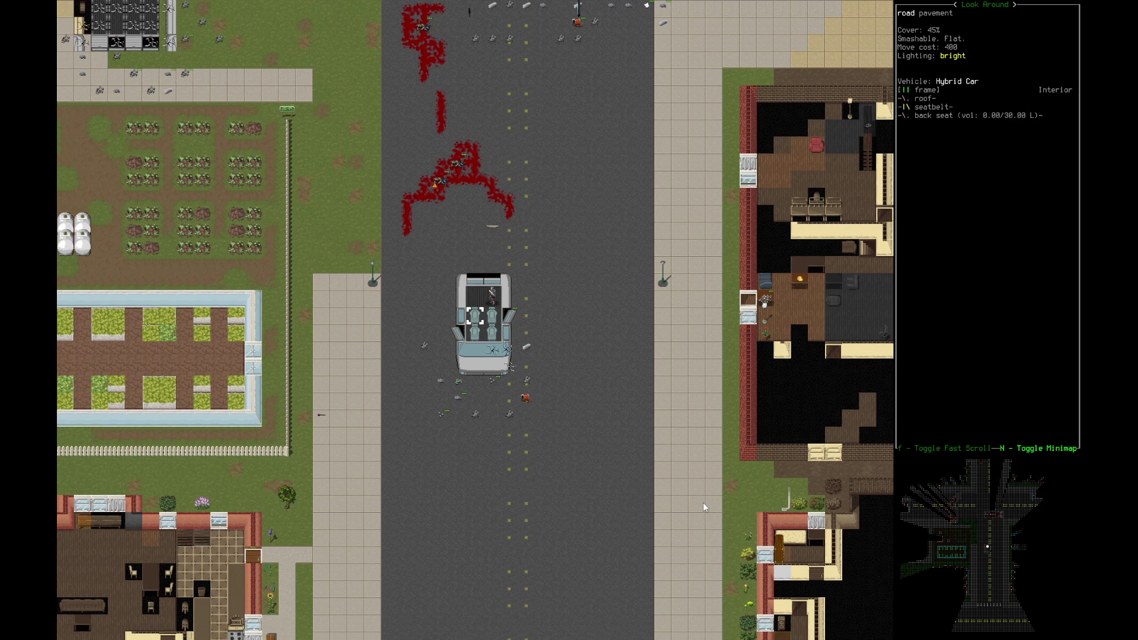
key(Right)
key(Right)
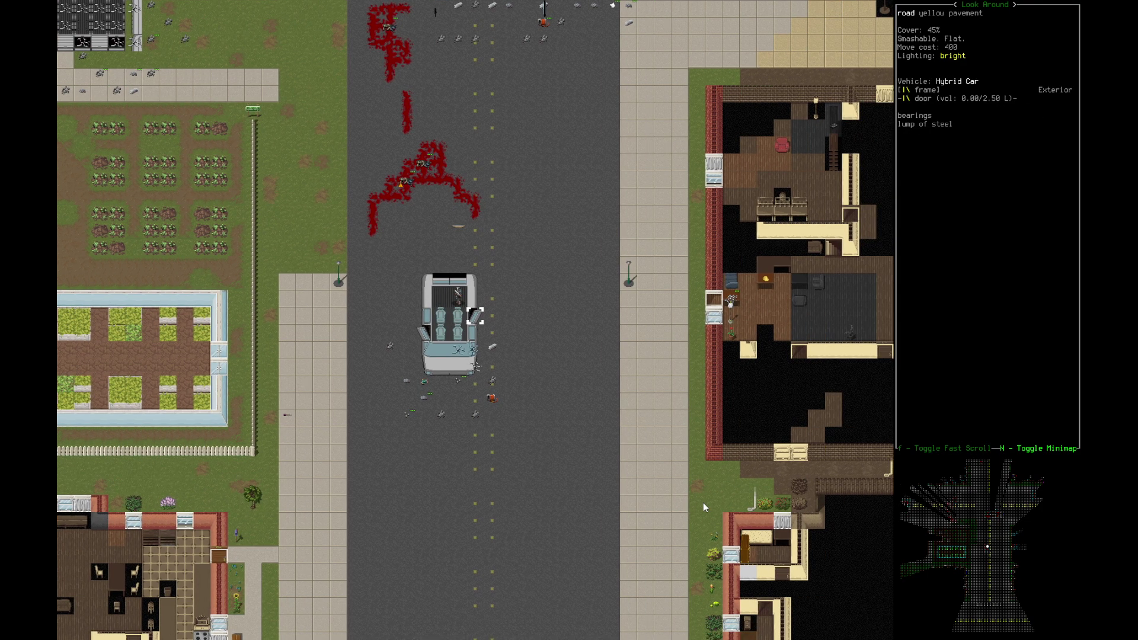
Step: Inspect the bearings door, faulty engine and nearby road, then walk north to the longbow
key(Down)
key(Left)
key(Down)
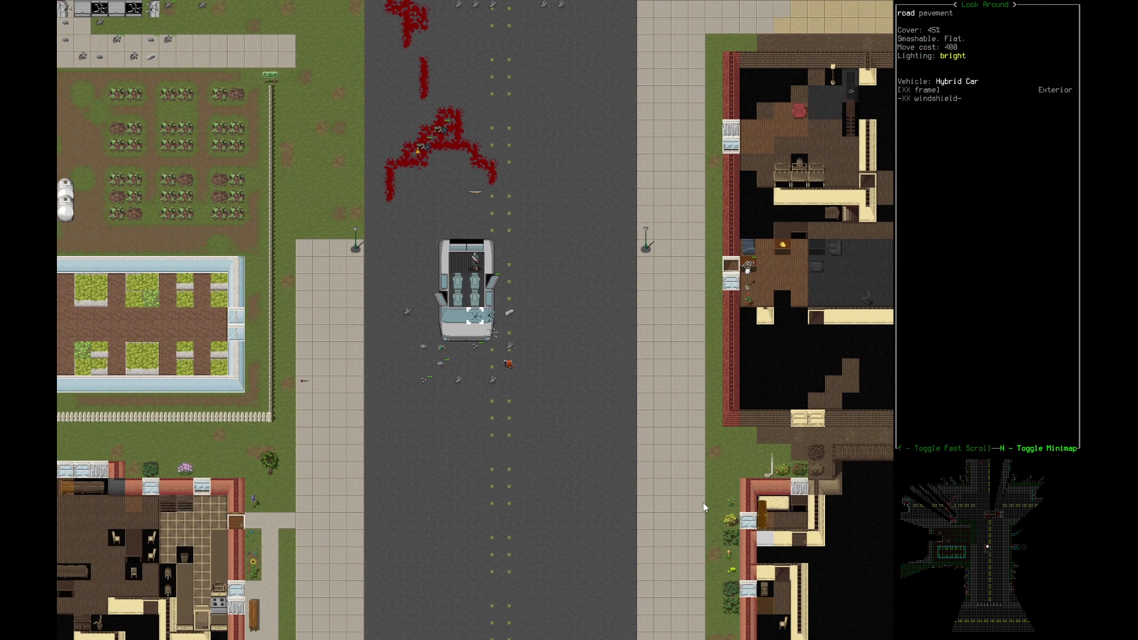
key(Down)
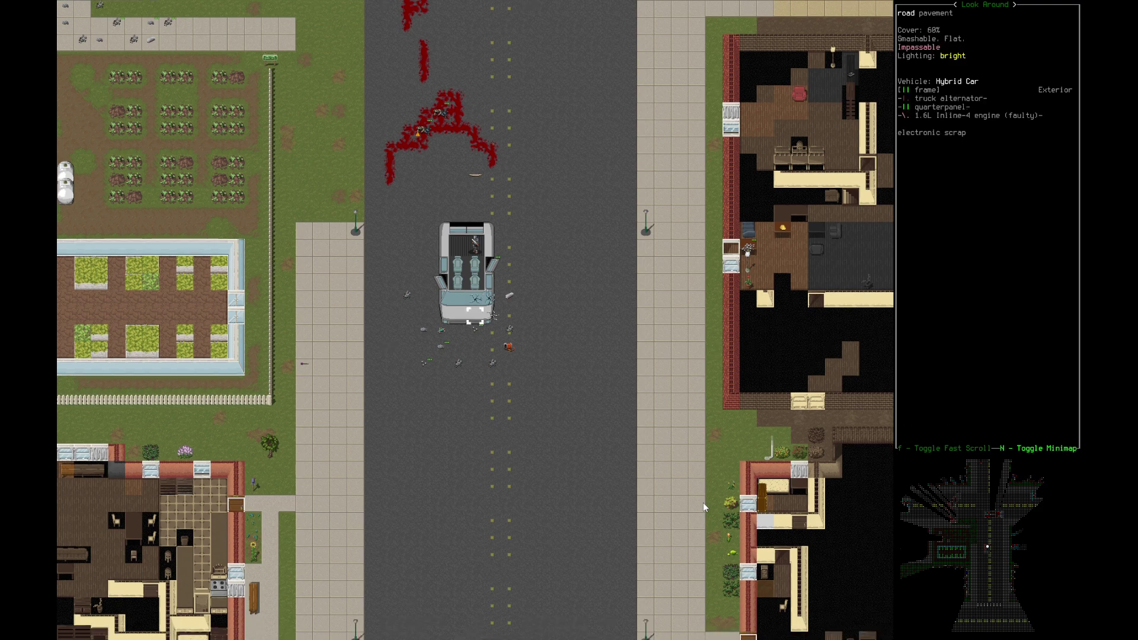
key(Left)
key(Left)
key(Down)
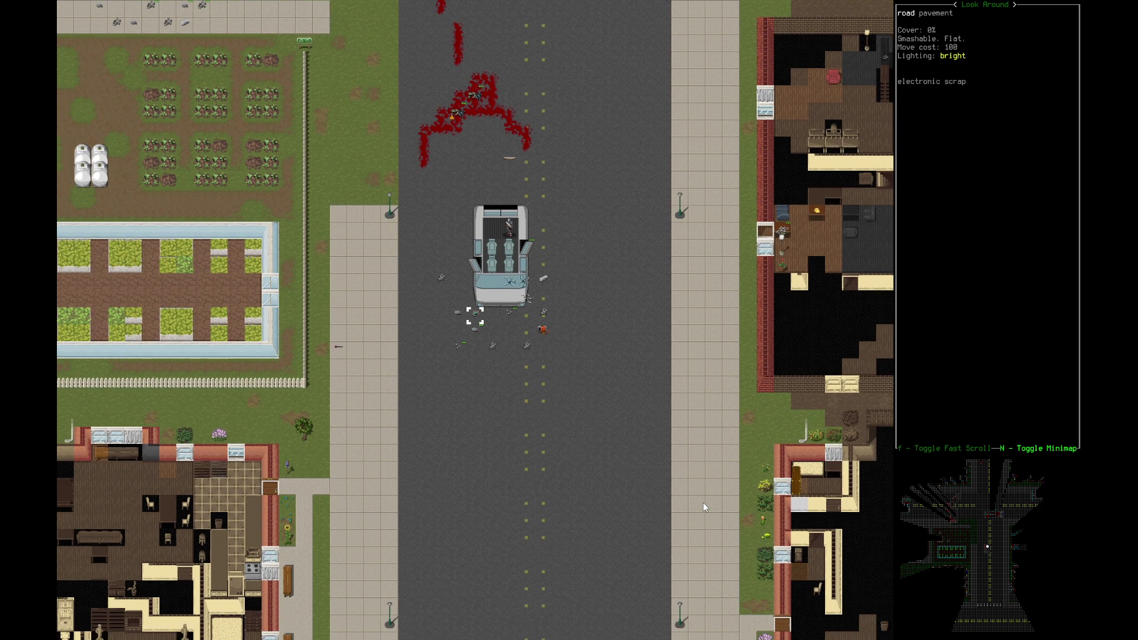
key(Down)
key(Left)
key(Down)
key(Right)
key(Right)
key(Right)
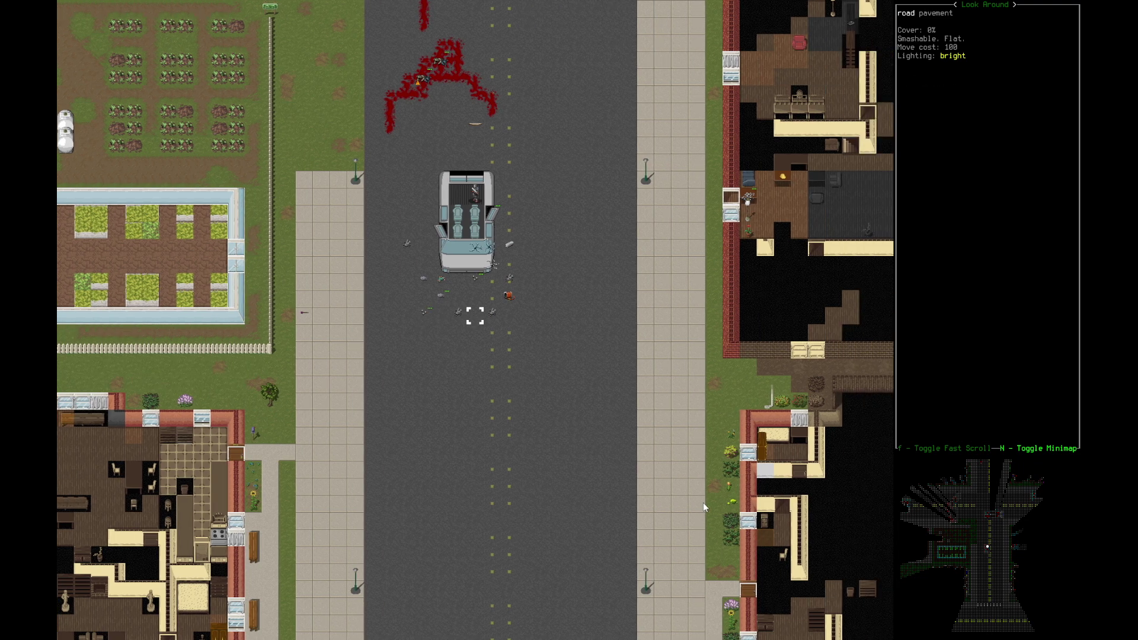
key(Escape)
key(Up)
key(Up)
key(Up)
Step: Pick up the longbow by wearing it instead of dropping the broadsword
key(Down)
key(w)
key(Return)
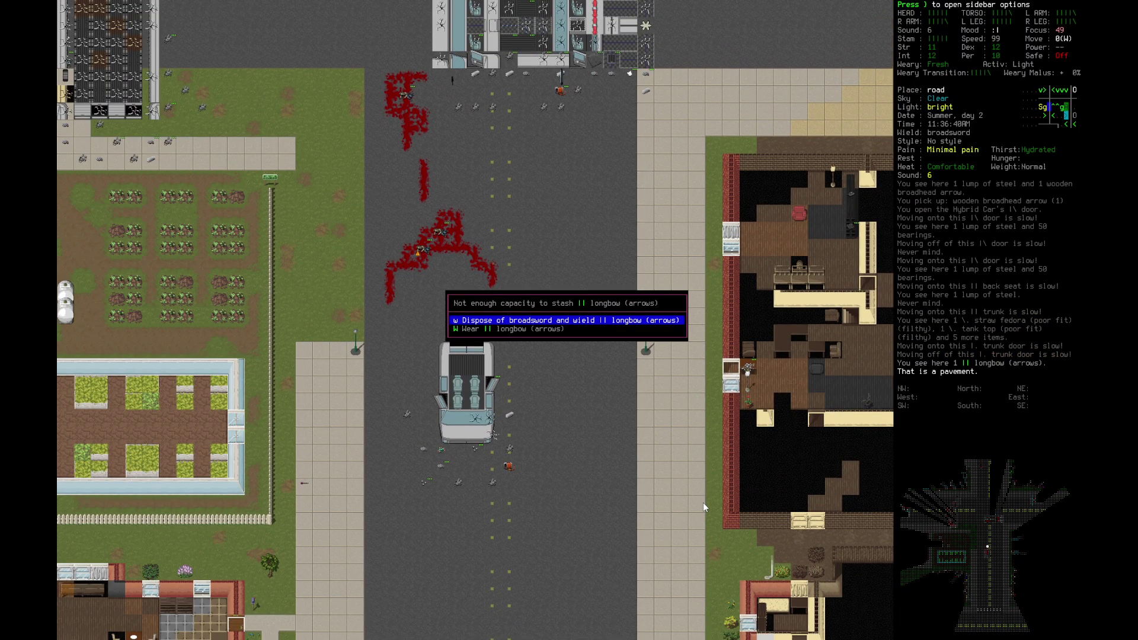
key(Down)
key(Return)
Step: Sheathe the broadsword, wield the worn longbow, and review the carried arrows
key(w)
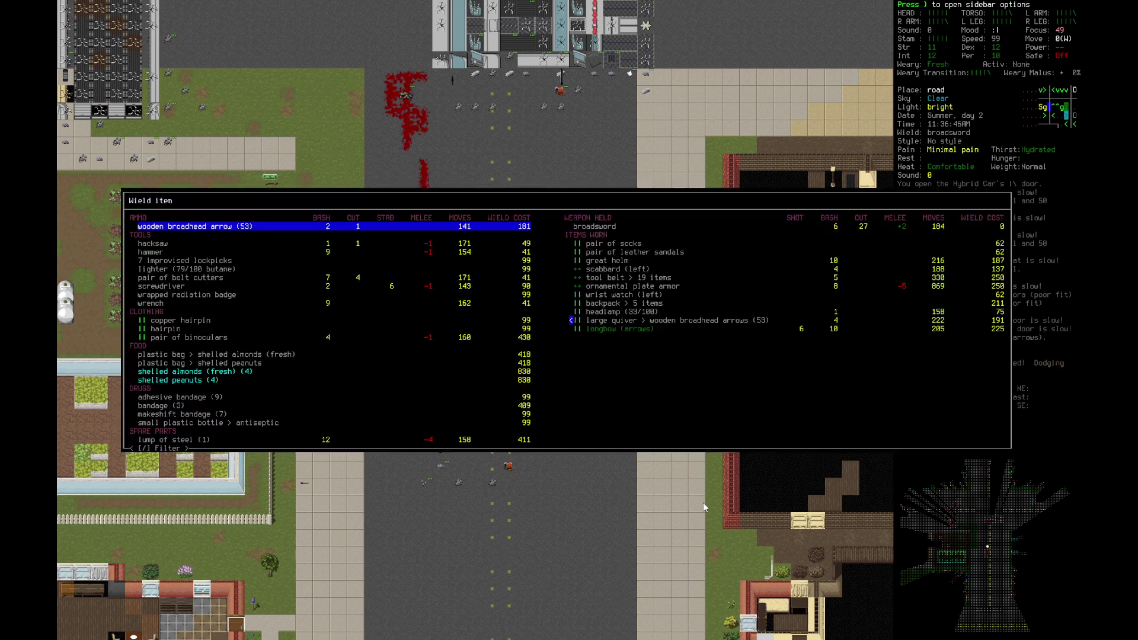
key(Right)
key(Up)
key(Up)
key(Down)
key(Return)
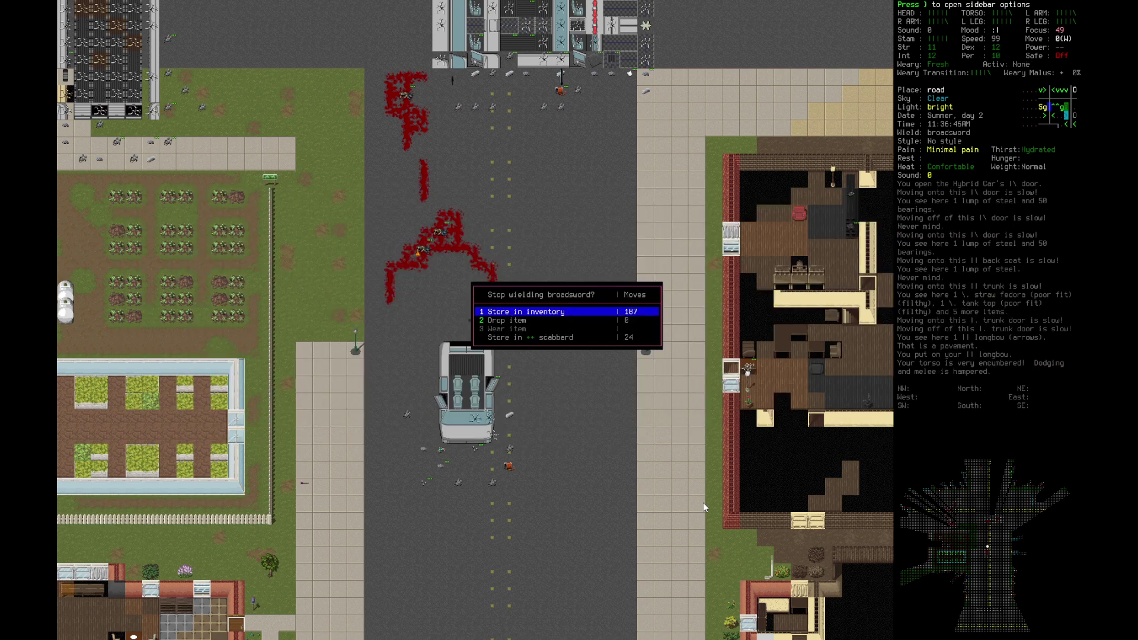
key(Down)
key(Down)
key(Return)
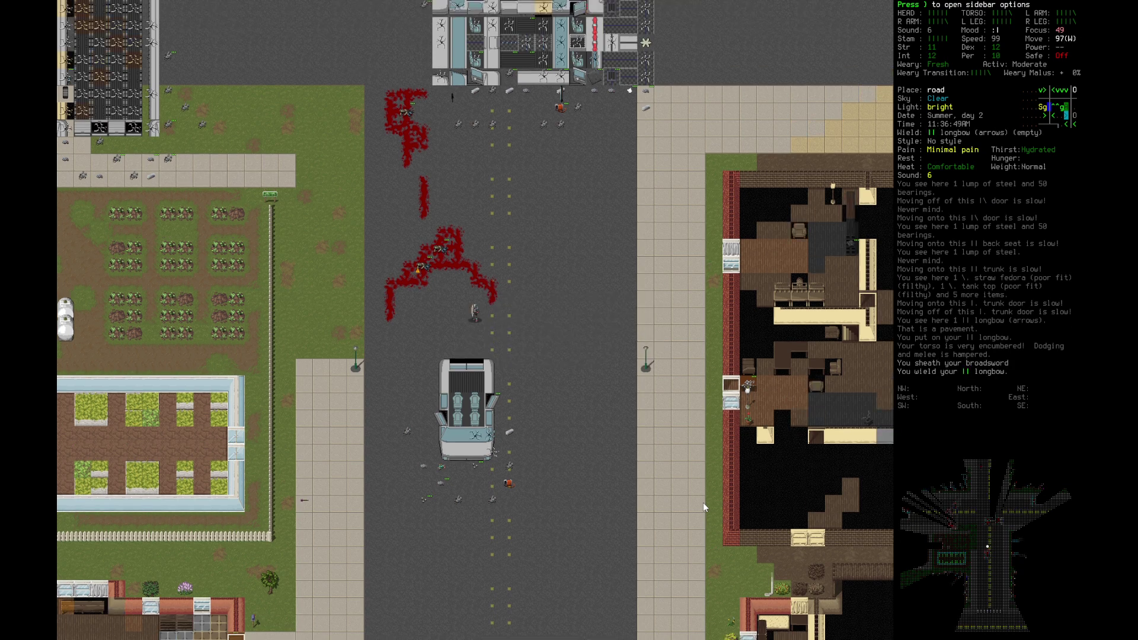
key(i)
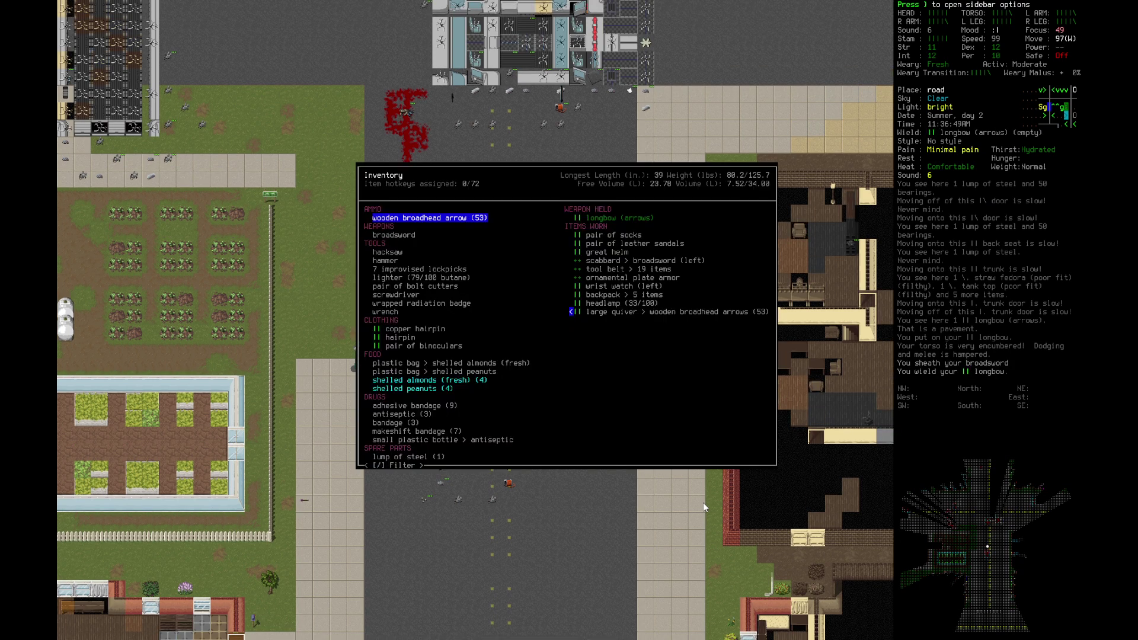
key(Escape)
Step: Walk north up the road and check the survivor's stats and skills
key(Up)
key(Up)
key(Up)
key(Up)
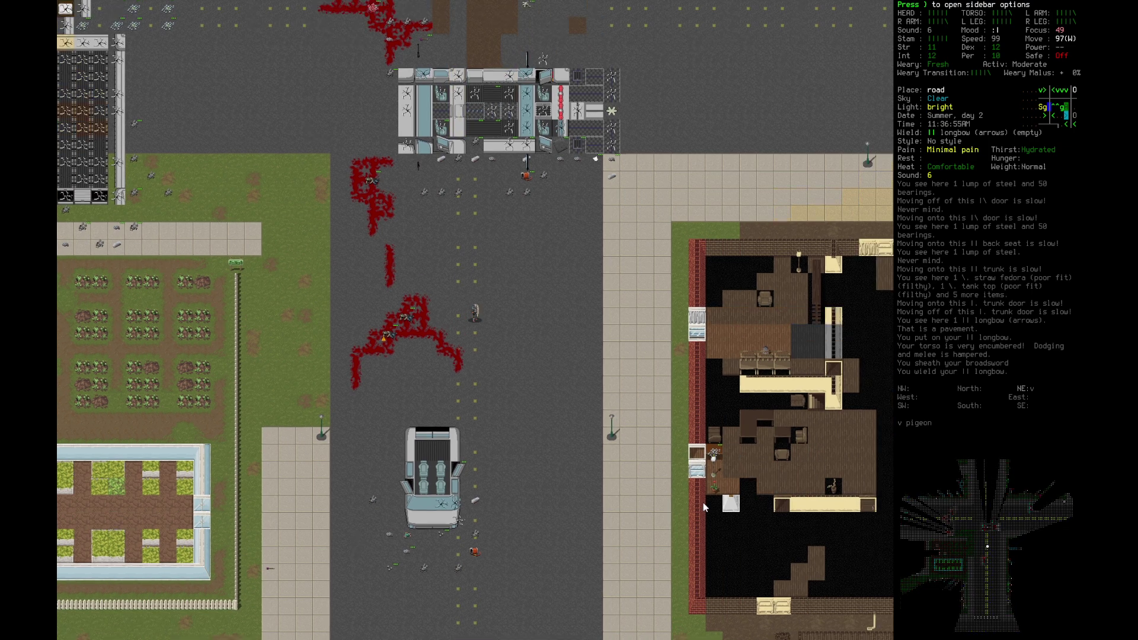
key(Up)
key(Up)
key(Up)
key(@)
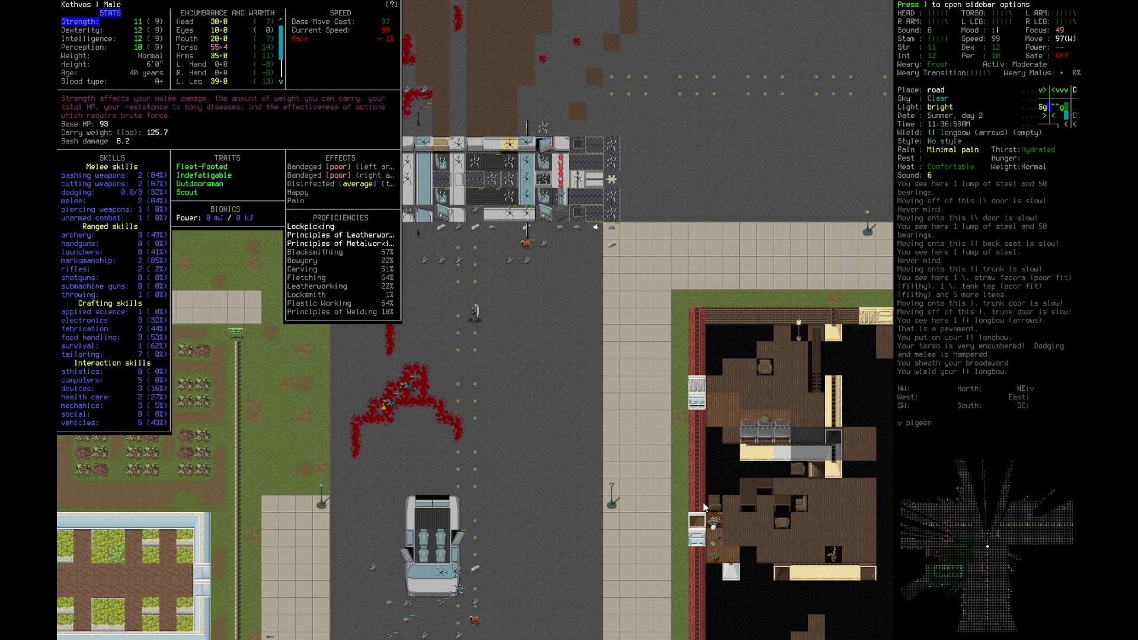
key(Escape)
Step: Continue north and east along the cross street past the parked truck
key(Up)
key(Up)
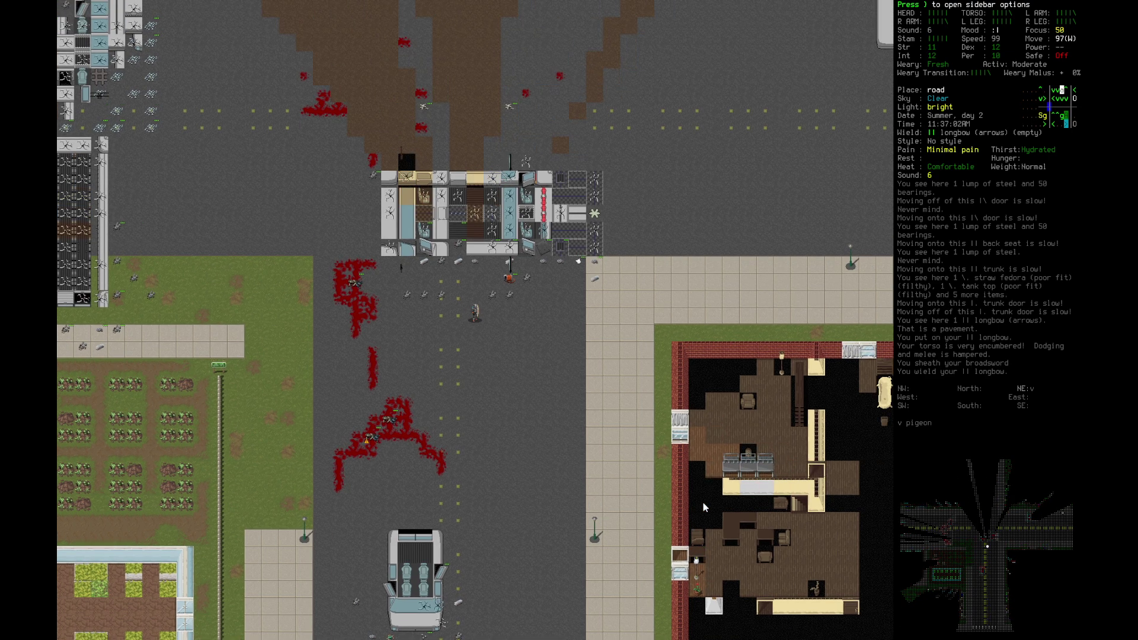
key(Up)
key(Right)
key(Right)
key(Right)
key(Right)
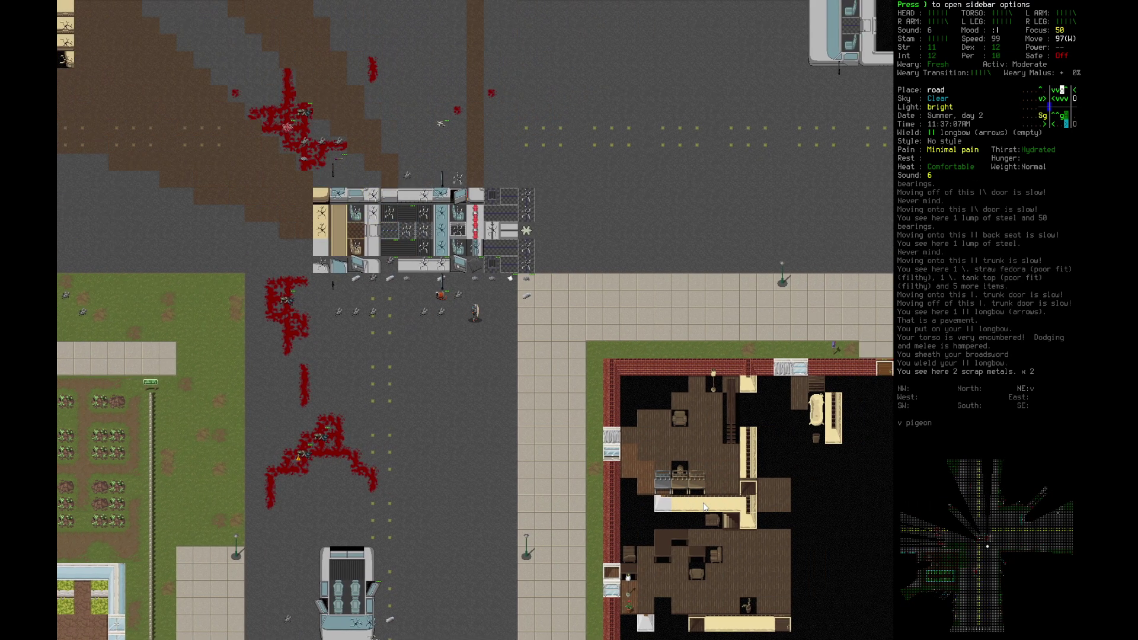
key(Right)
key(Right)
key(Up)
key(Right)
key(Right)
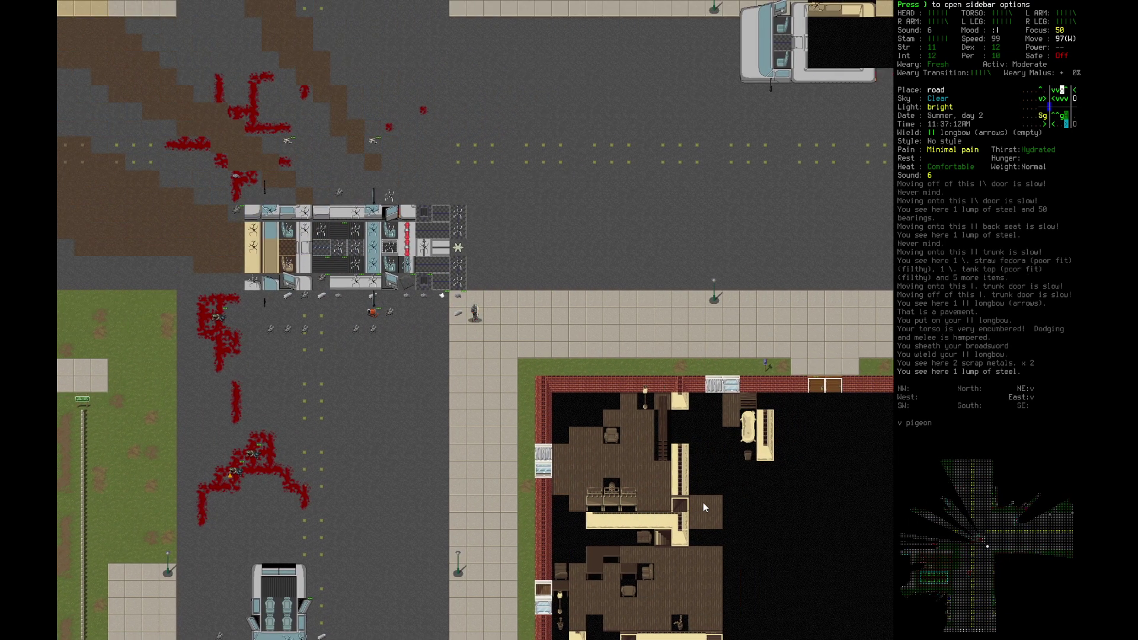
key(Up)
key(Up)
key(Up)
key(Up)
key(Up)
key(Up)
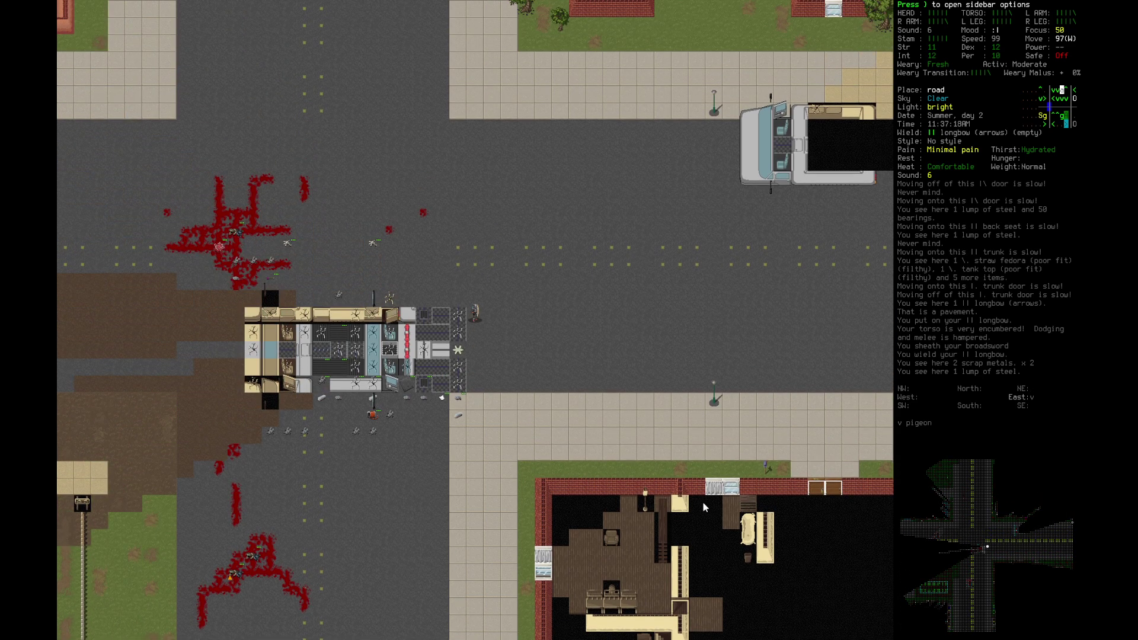
key(Up)
key(Right)
key(Right)
key(Right)
key(Right)
key(Right)
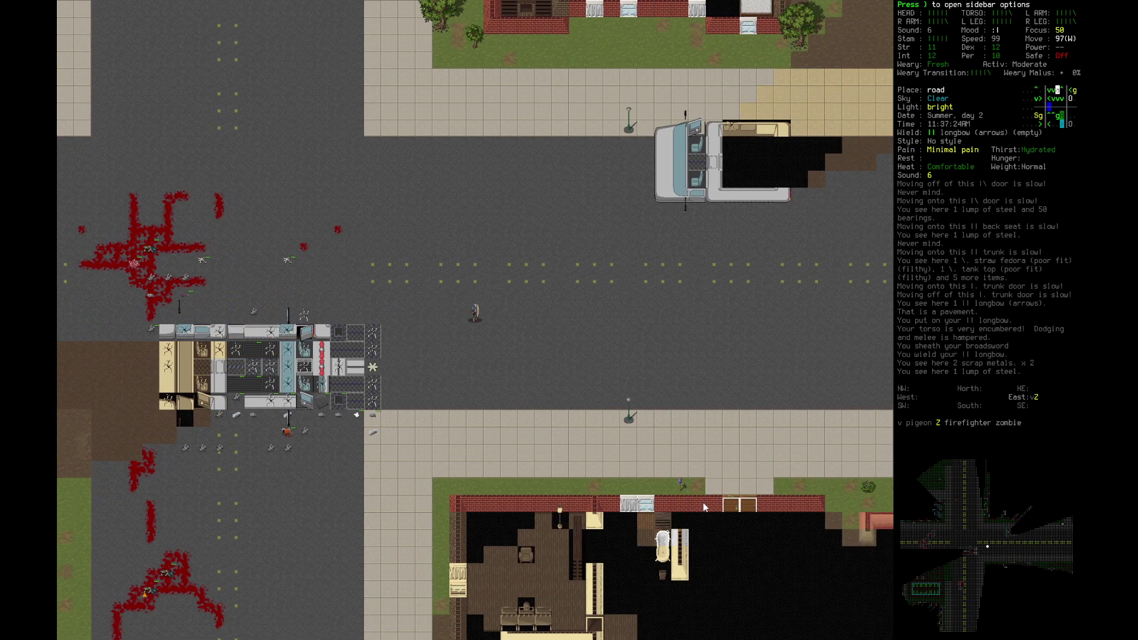
key(Right)
key(Right)
key(Right)
key(Right)
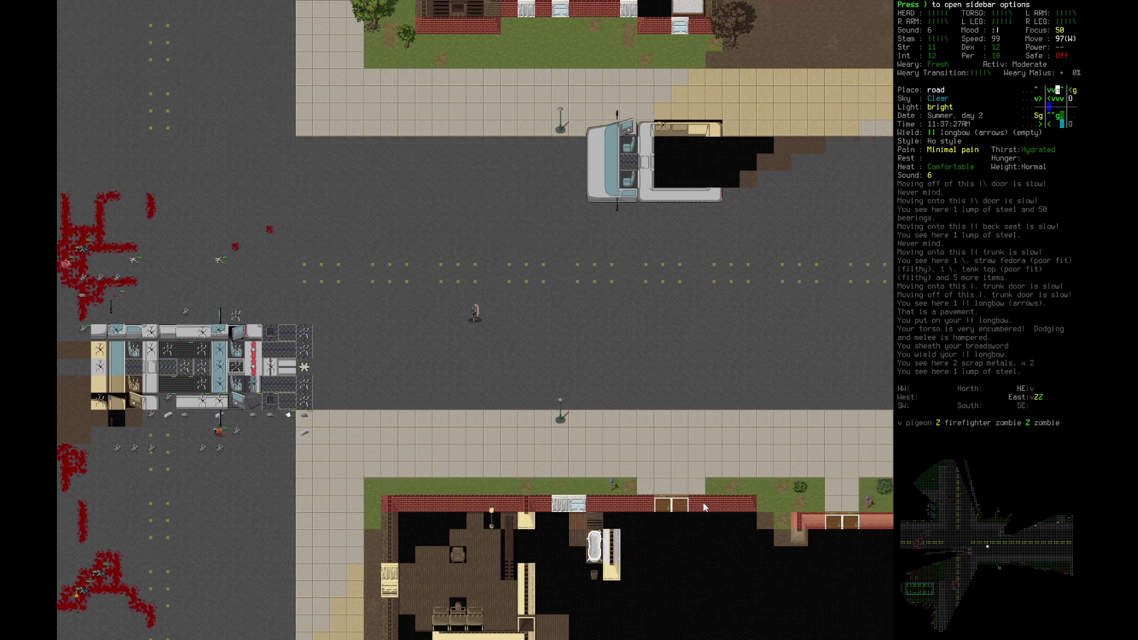
Step: Open the overmap and pan over the public garden and skate park area
key(m)
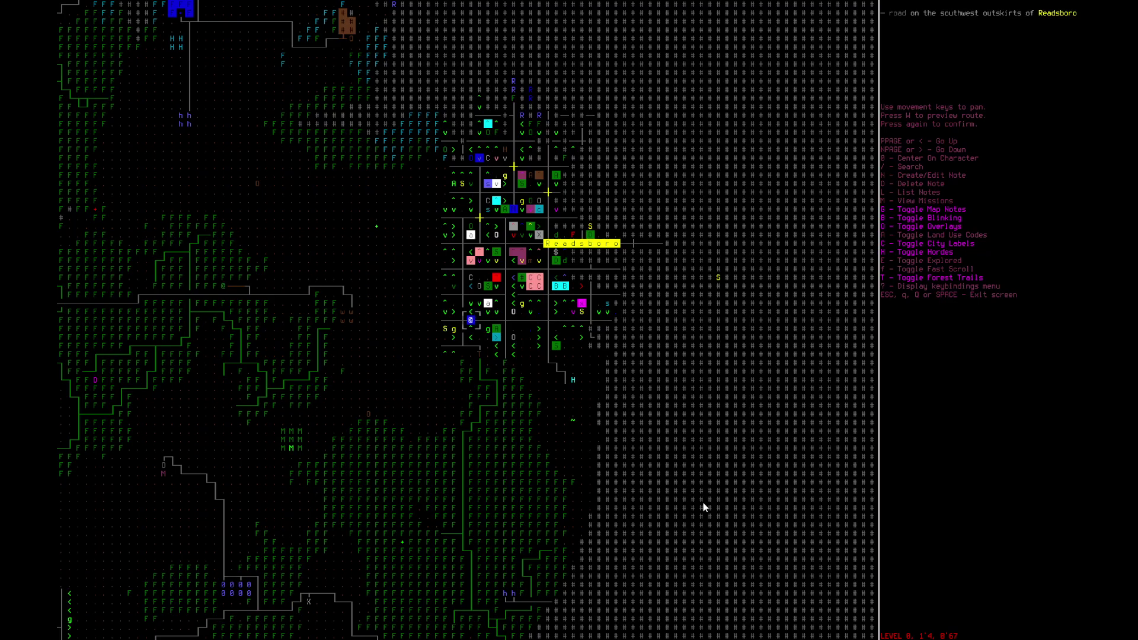
key(Right)
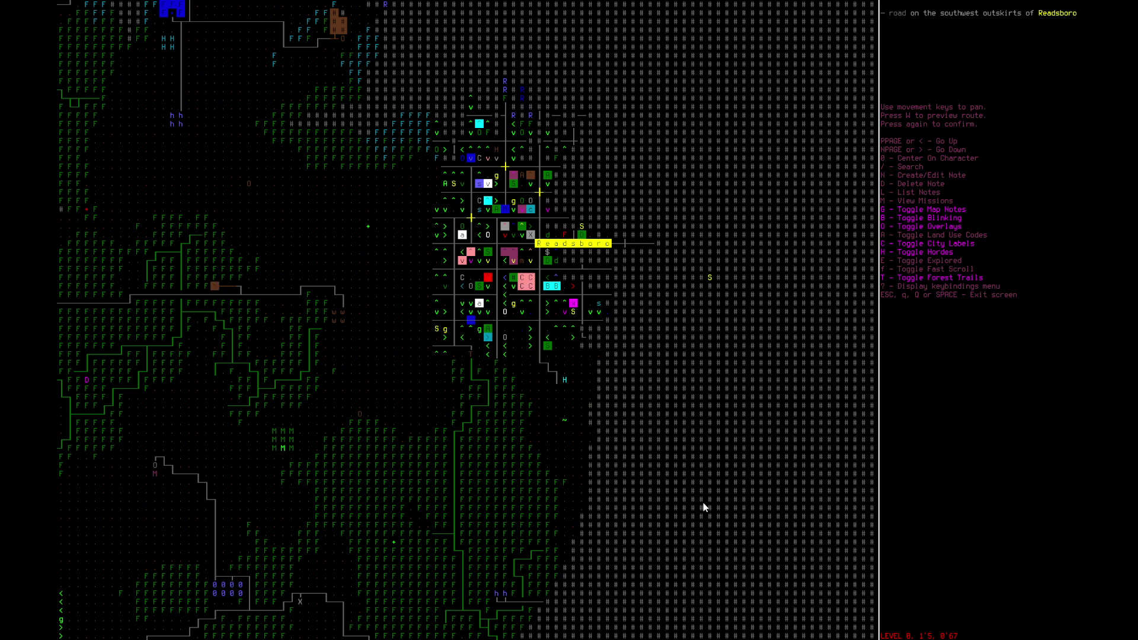
key(n)
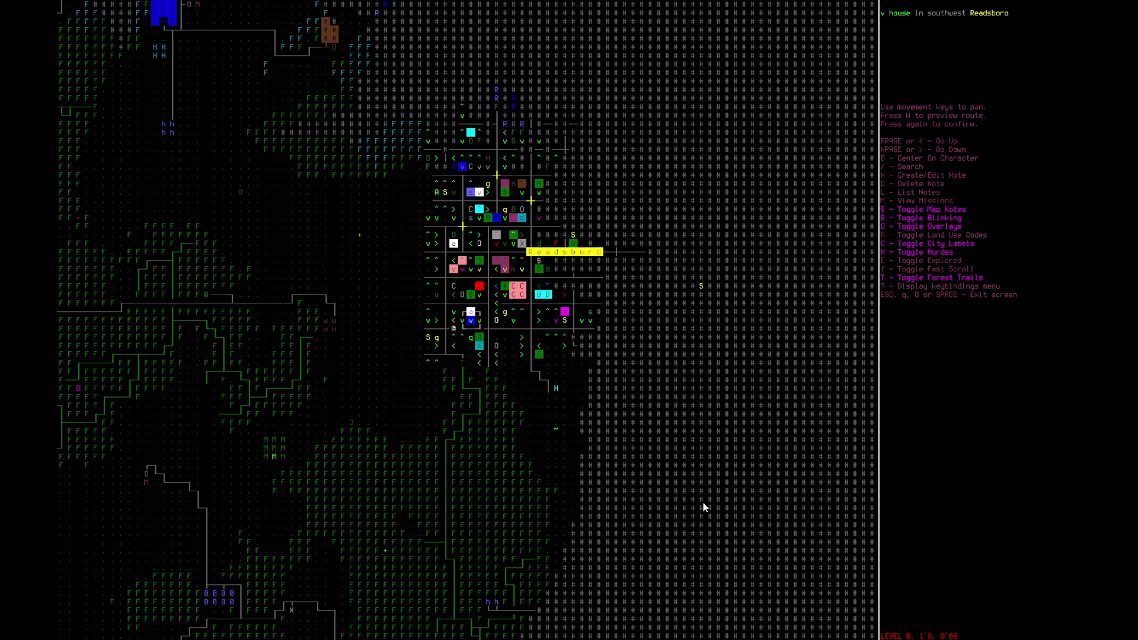
key(n)
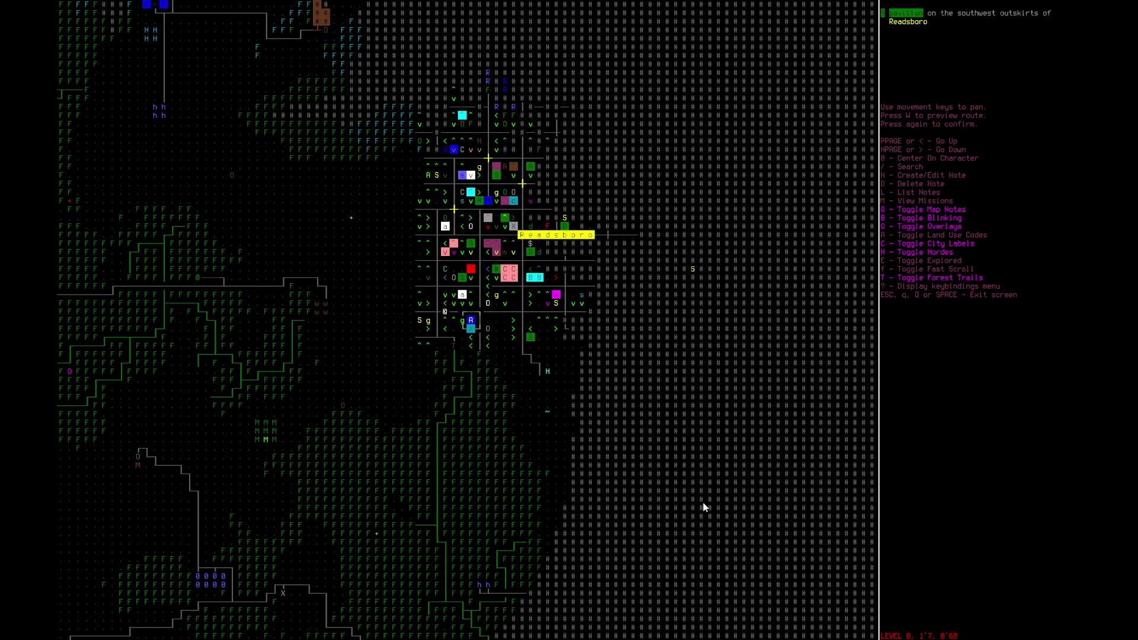
key(k)
key(k)
key(k)
key(l)
key(n)
key(j)
key(j)
key(y)
key(y)
key(y)
Step: Pan across the nearby houses and community garden, then back to the road
key(h)
key(h)
key(l)
key(l)
key(l)
key(l)
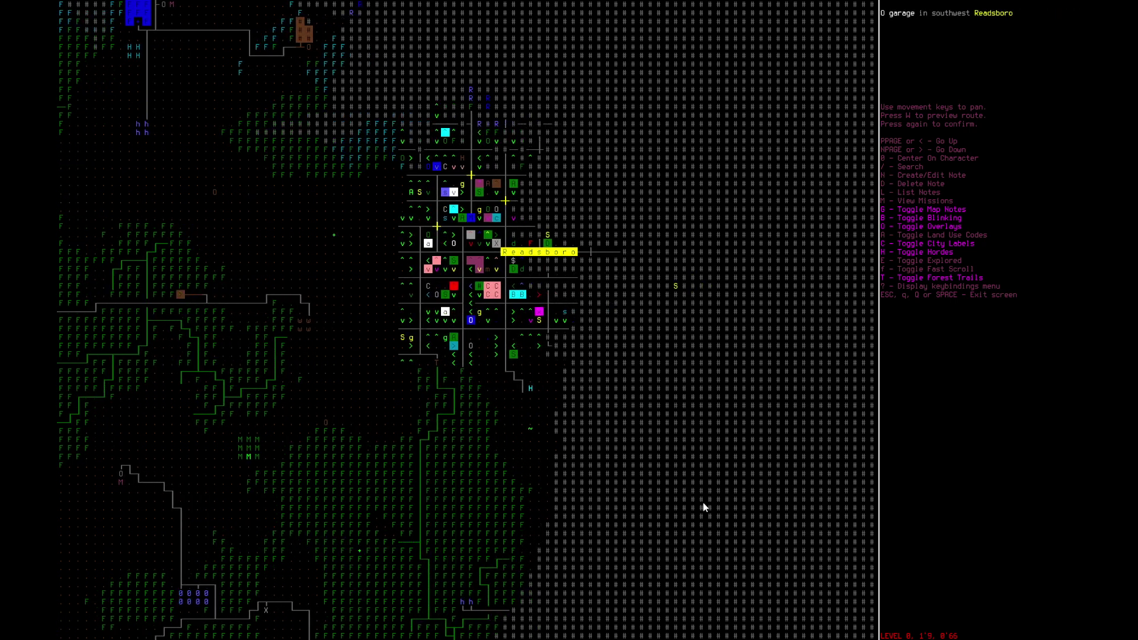
key(l)
key(u)
key(l)
key(j)
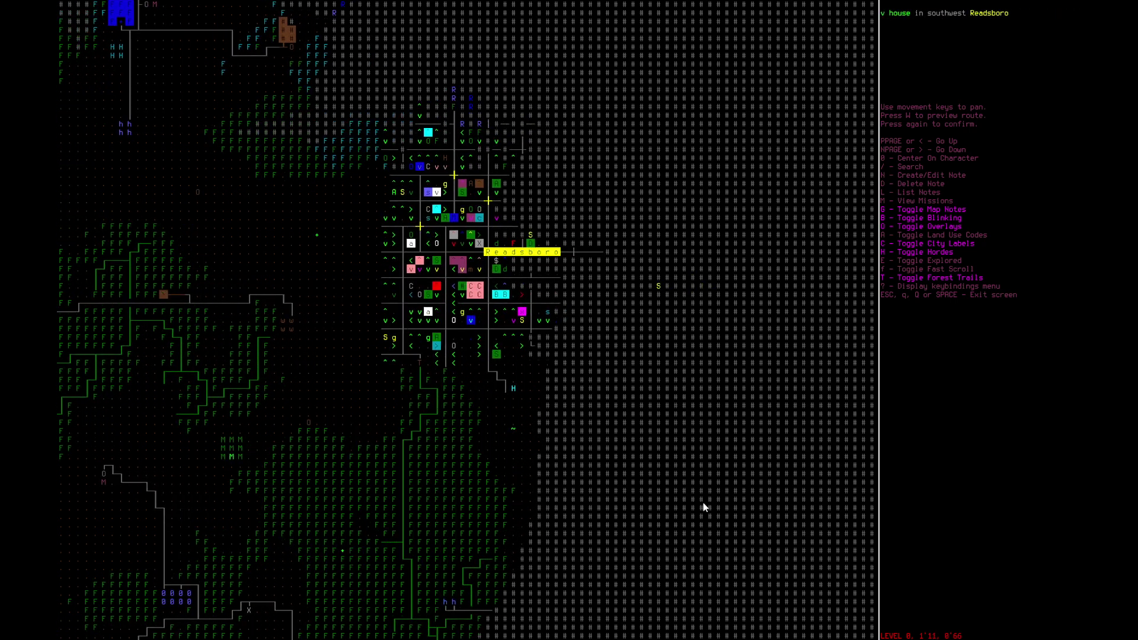
key(l)
key(l)
key(l)
key(k)
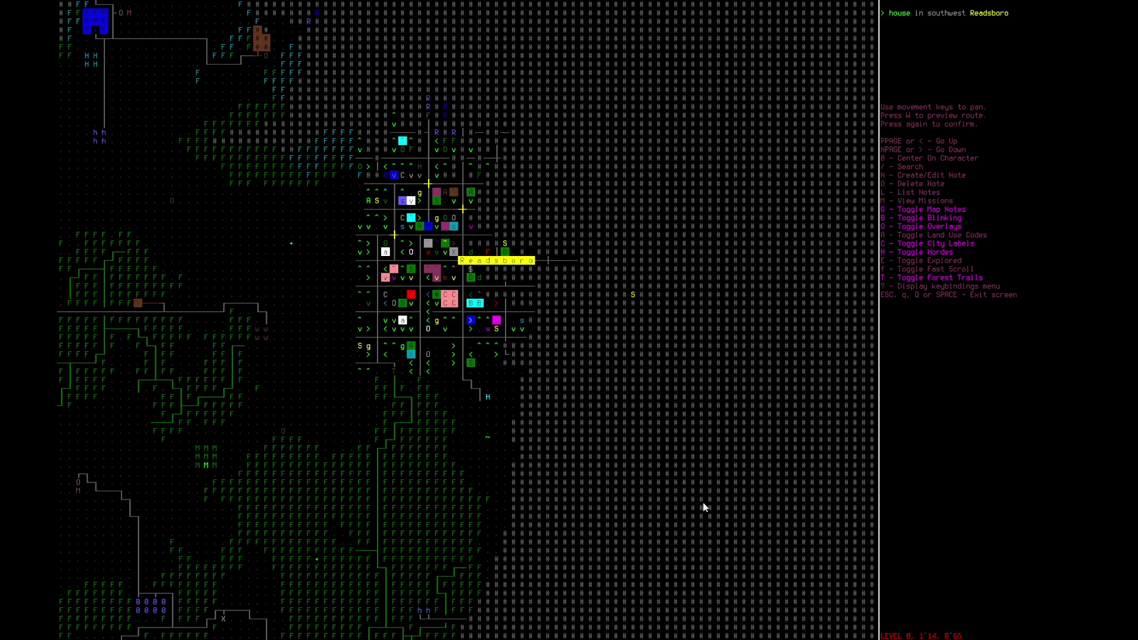
key(h)
Step: Close the overmap and walk the survivor east and northeast along the street
key(Escape)
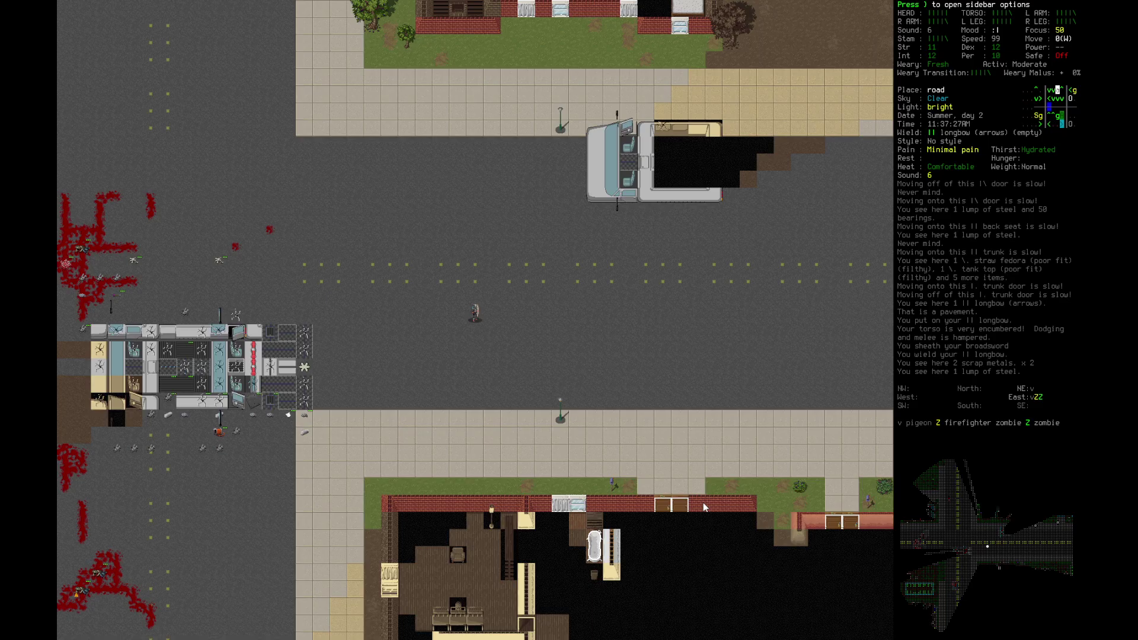
key(l)
key(l)
key(l)
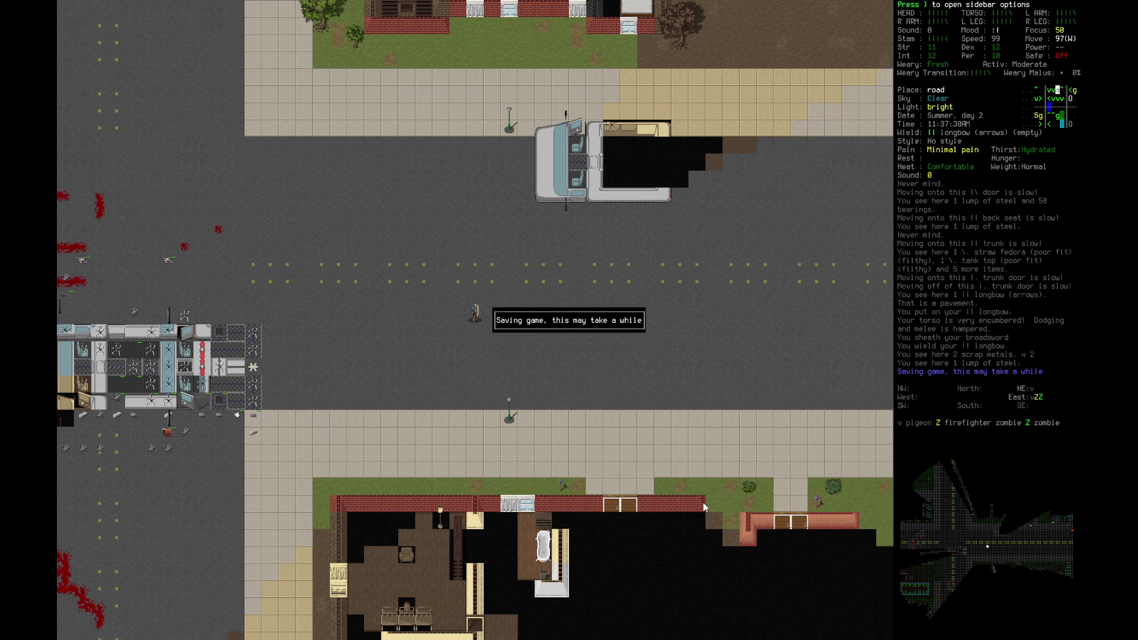
key(l)
key(l)
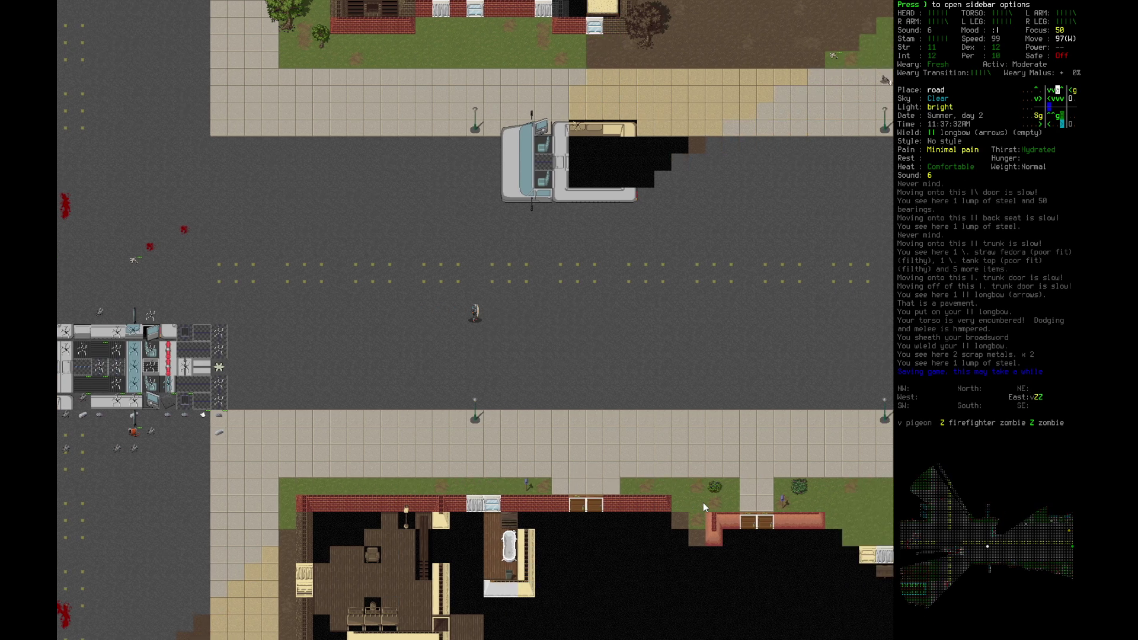
key(l)
key(l)
key(l)
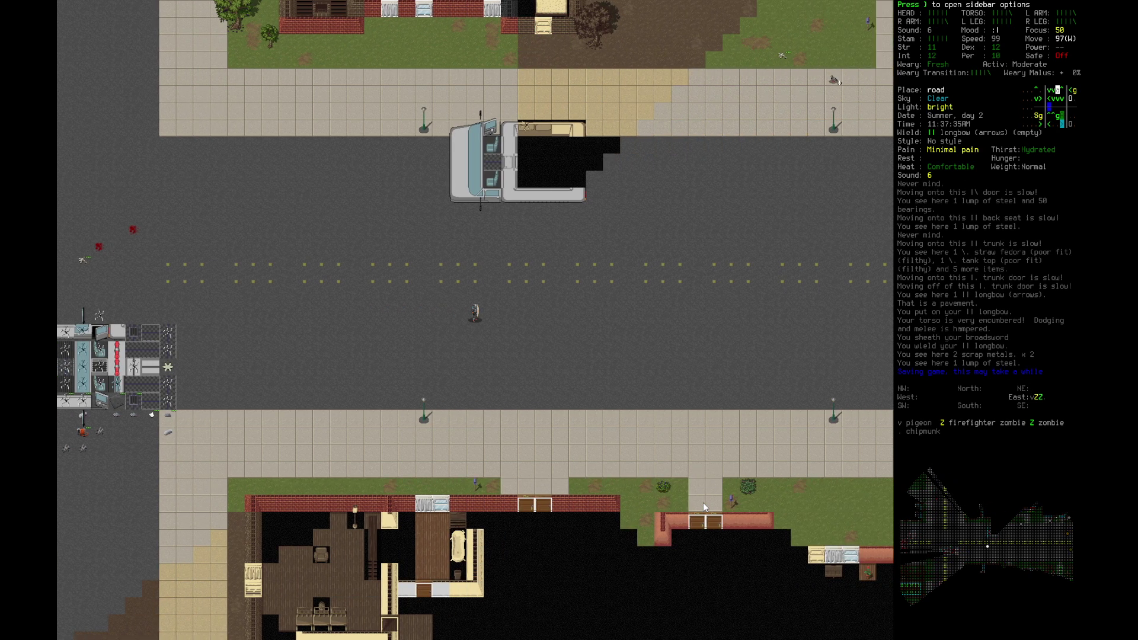
key(u)
key(l)
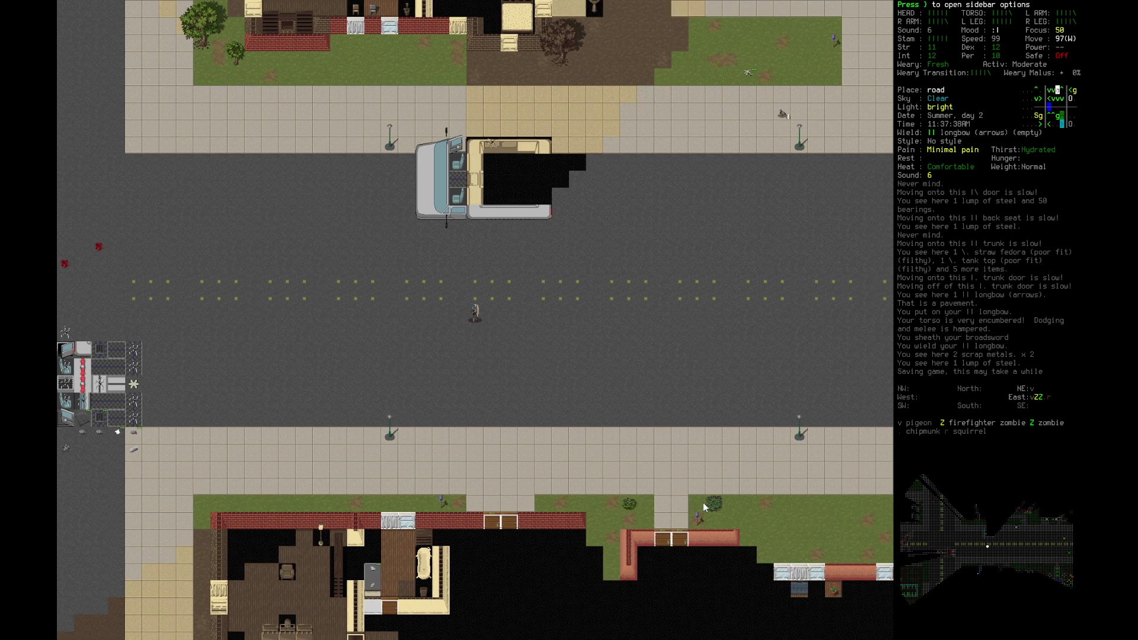
key(l)
key(l)
key(l)
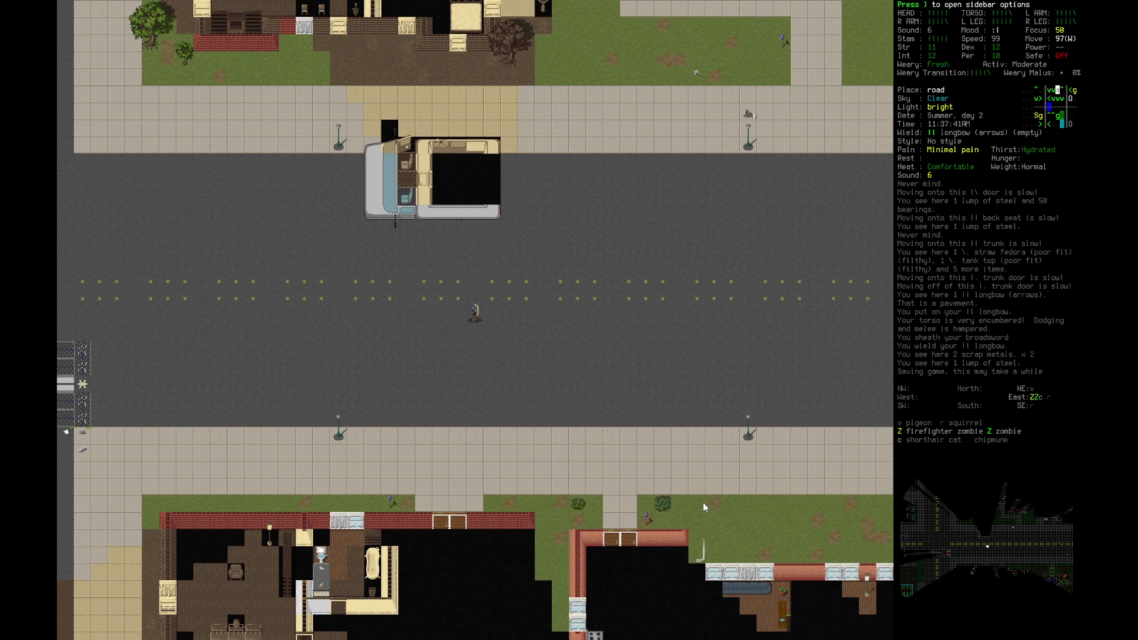
key(l)
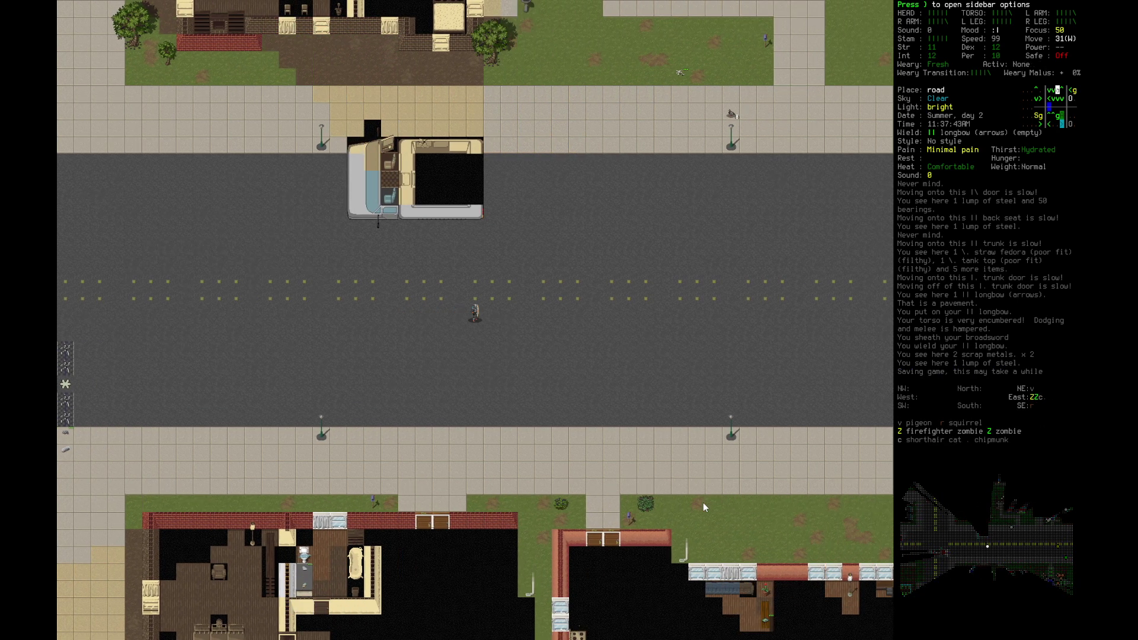
Step: Continue east past the van, waiting in place as a zombie approaches
key(Right)
key(Right)
key(Right)
key(Right)
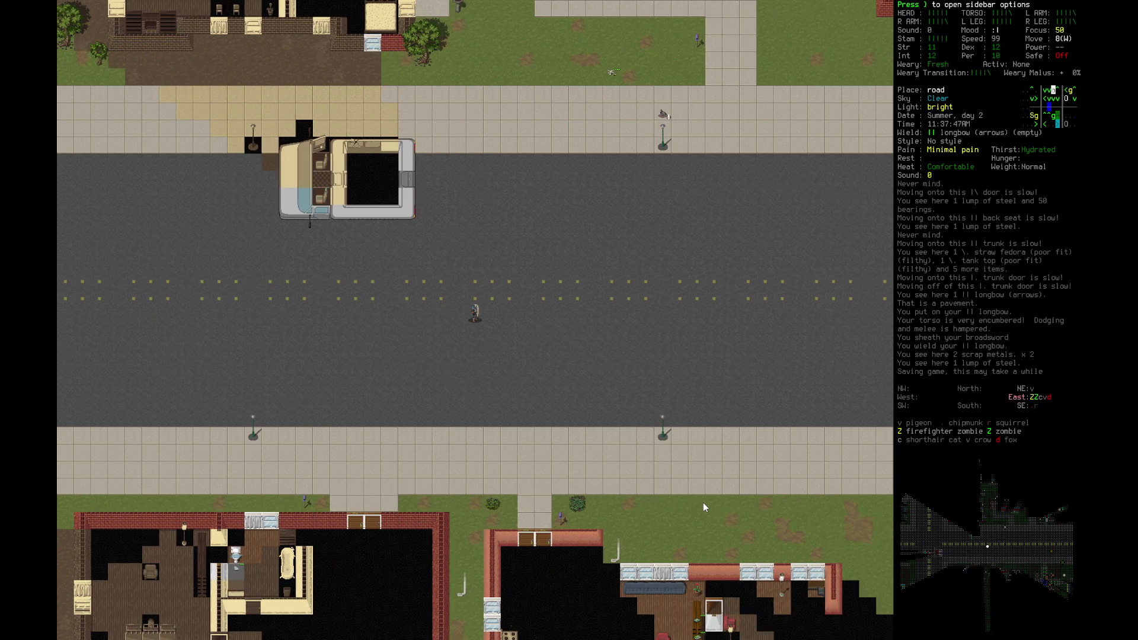
key(period)
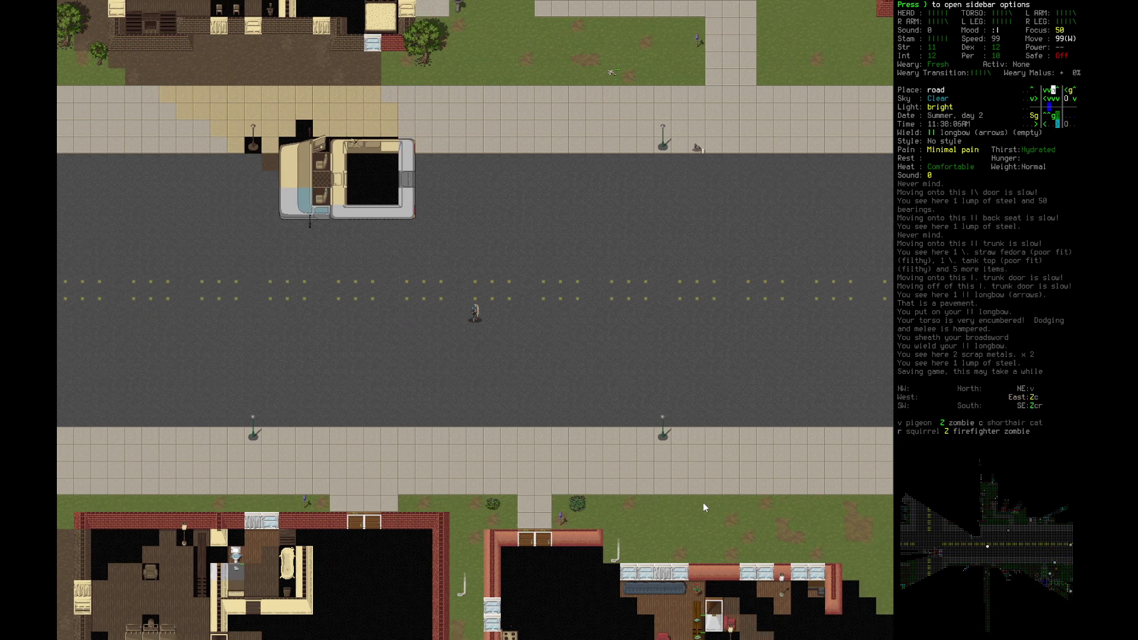
key(Right)
key(Right)
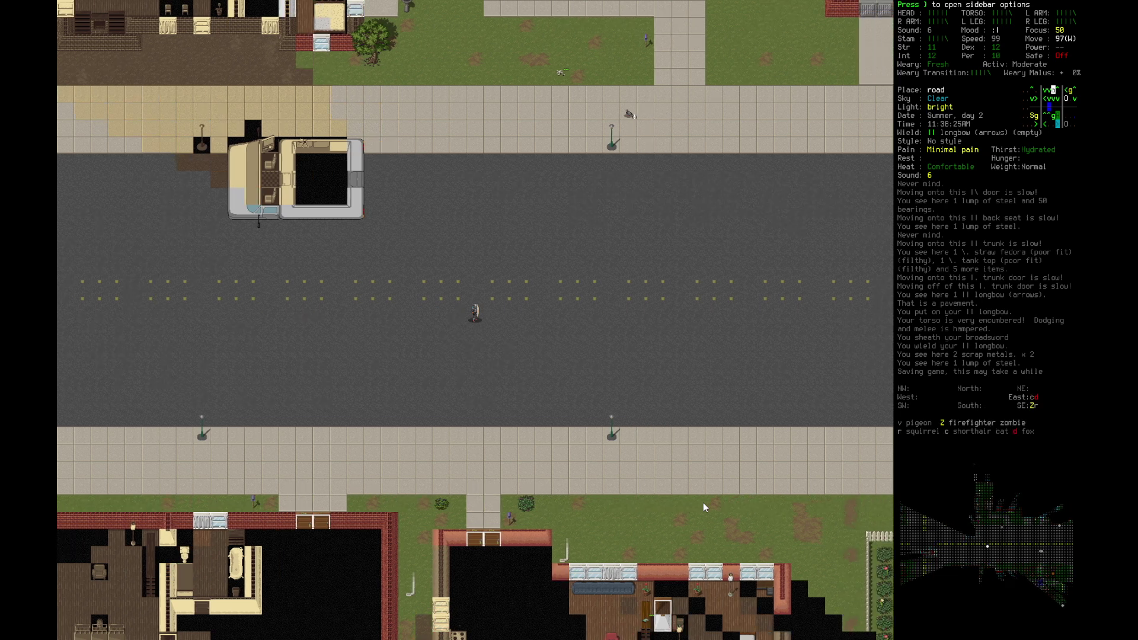
key(Right)
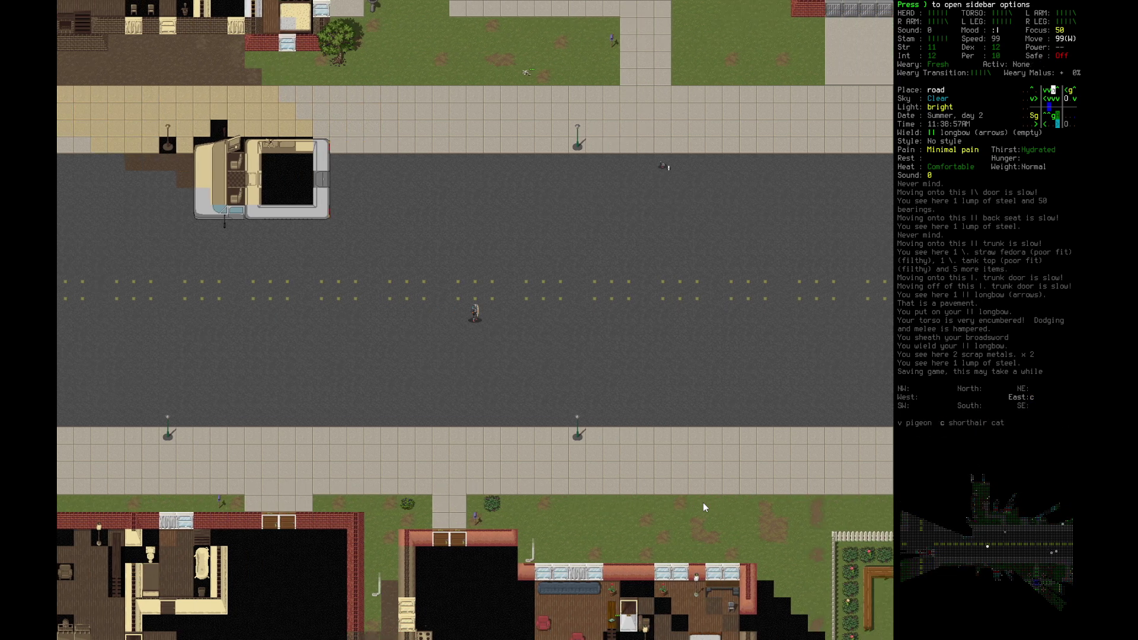
key(Right)
key(Right)
key(Right)
key(Right)
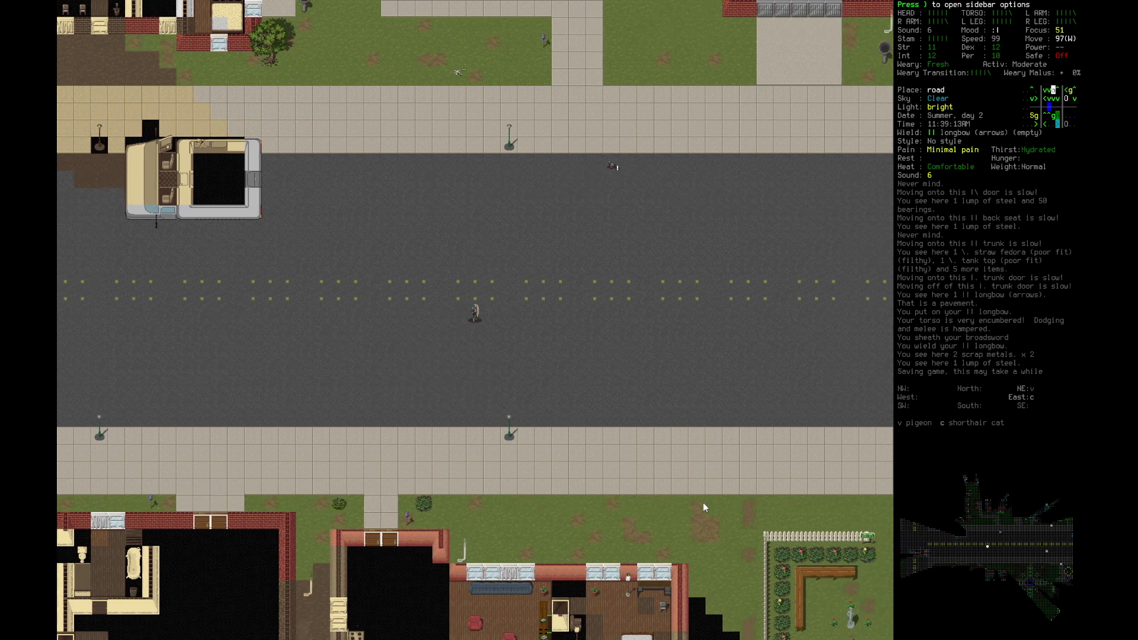
key(Right)
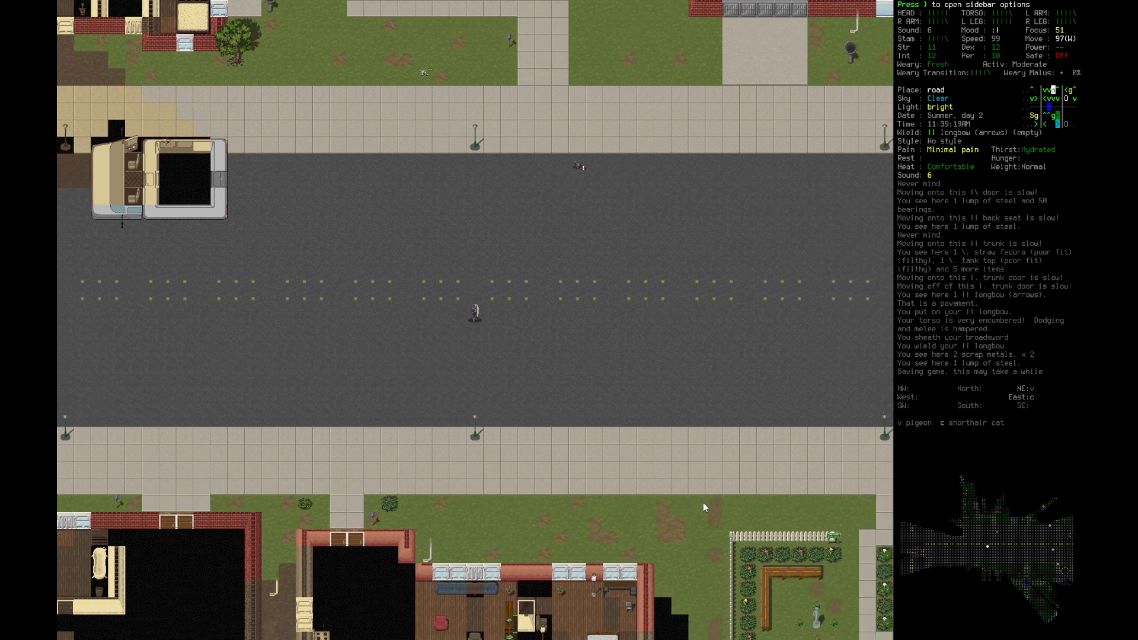
key(Right)
key(Right)
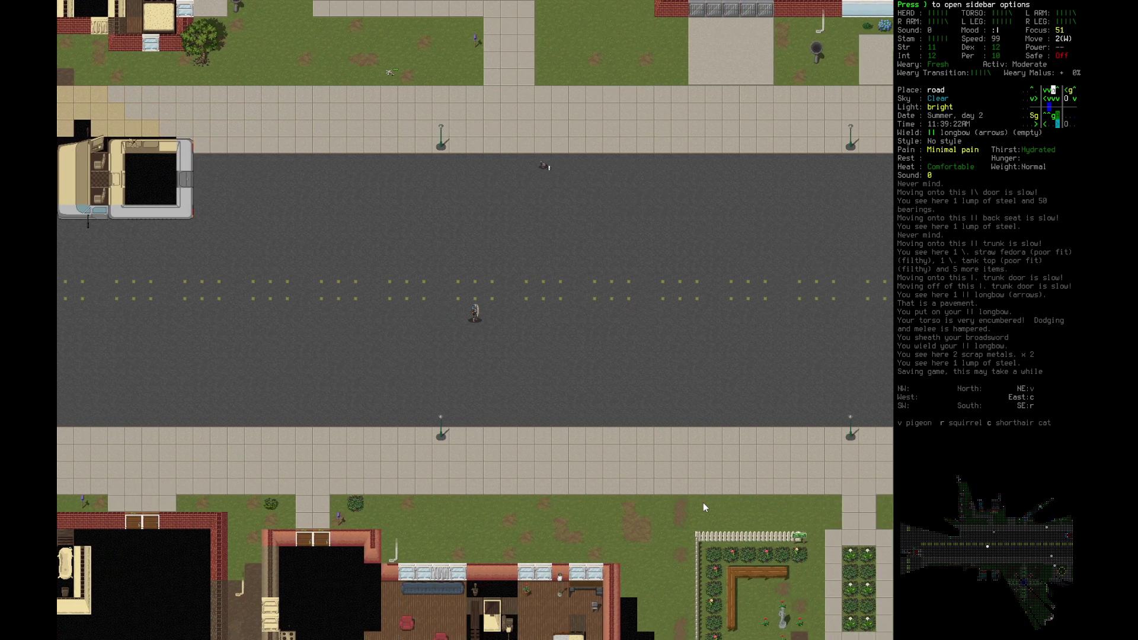
key(Right)
key(Right)
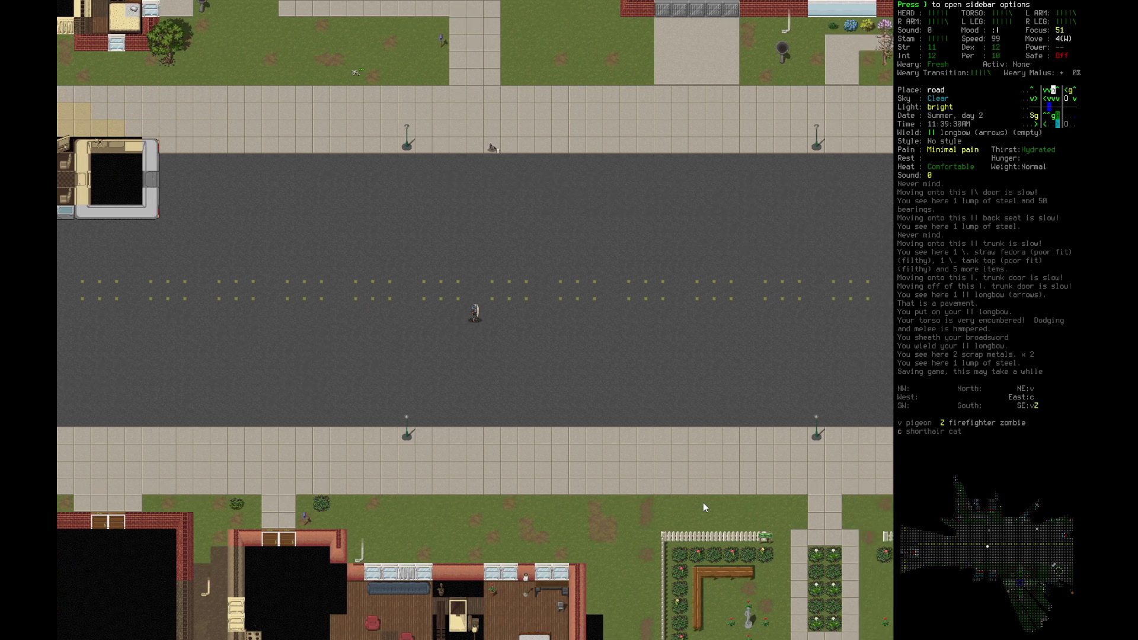
key(Right)
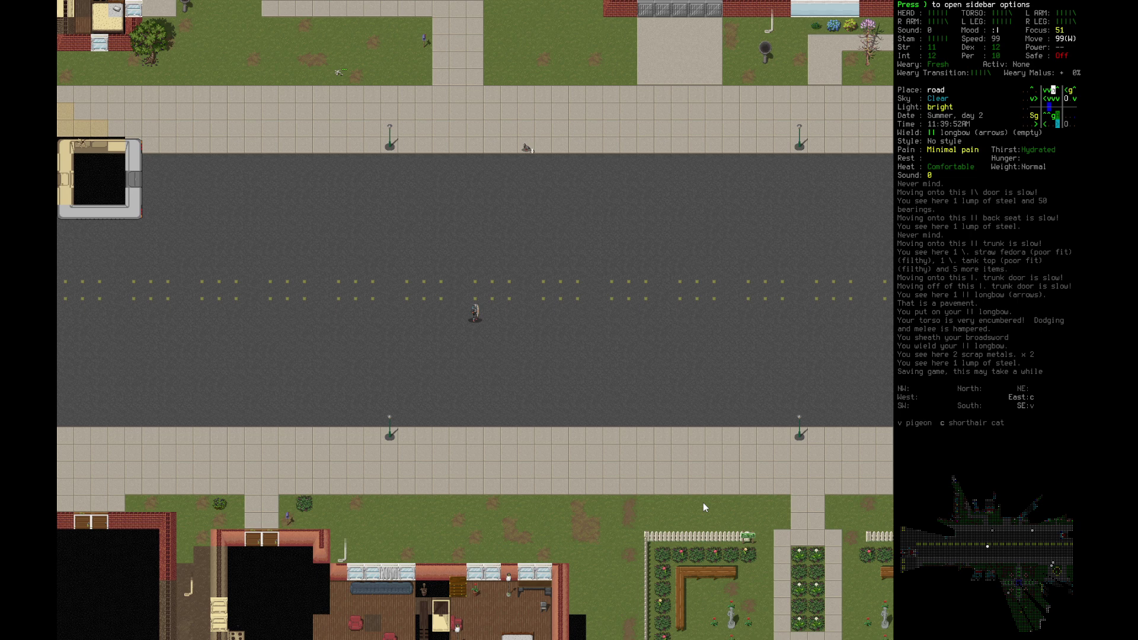
key(Right)
key(Right)
key(Right)
key(period)
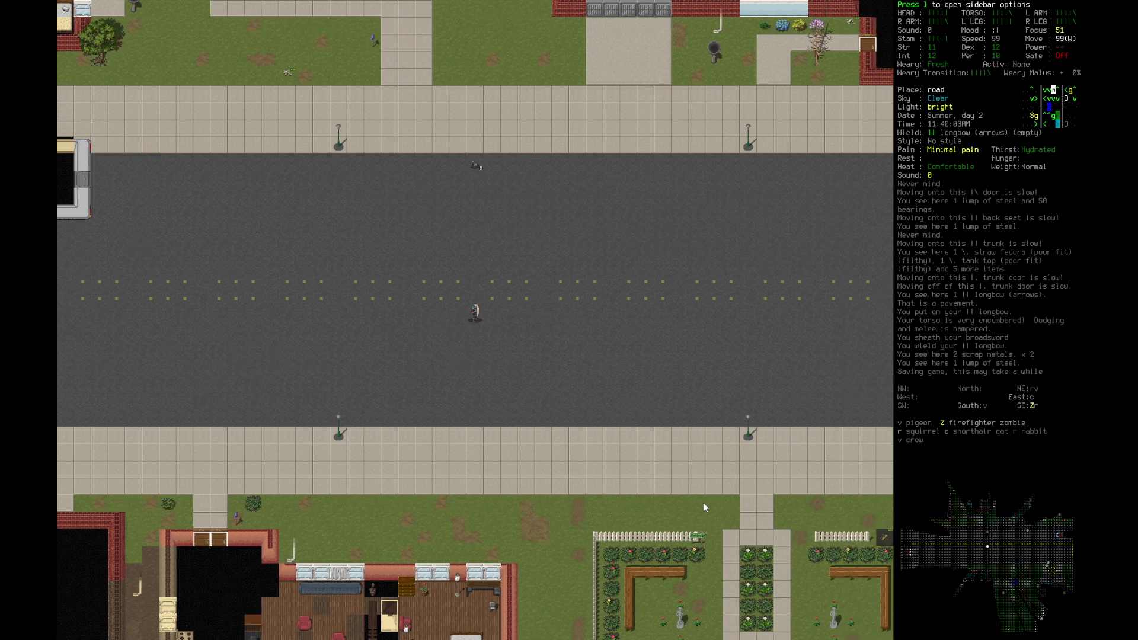
key(Right)
key(Right)
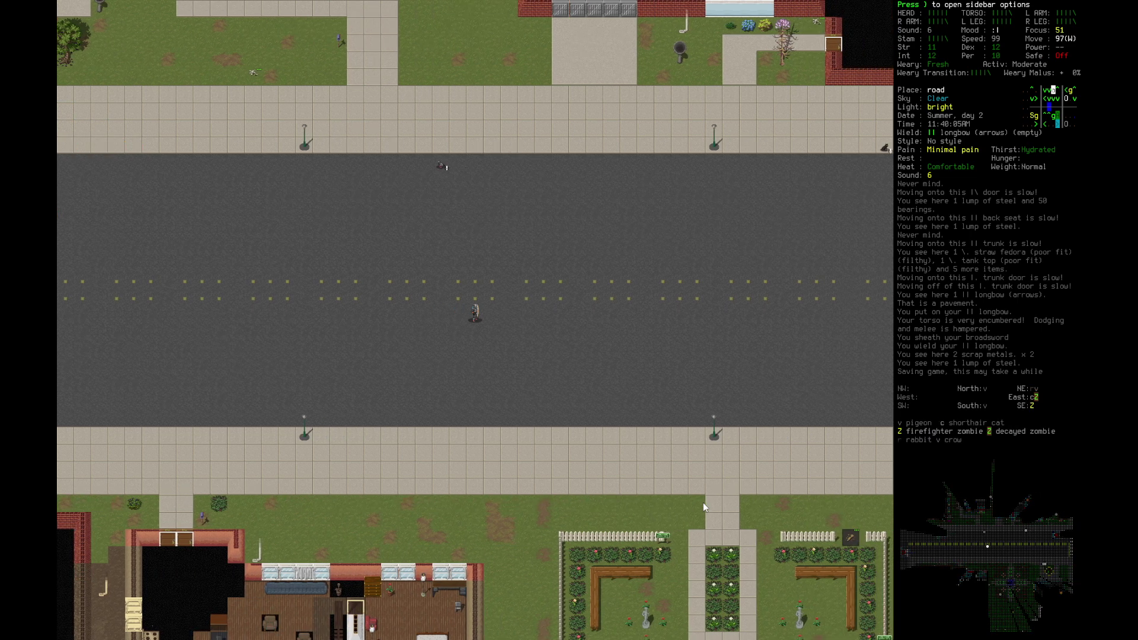
key(period)
Step: Check the overmap toward the hardware store, then walk two tiles east
key(m)
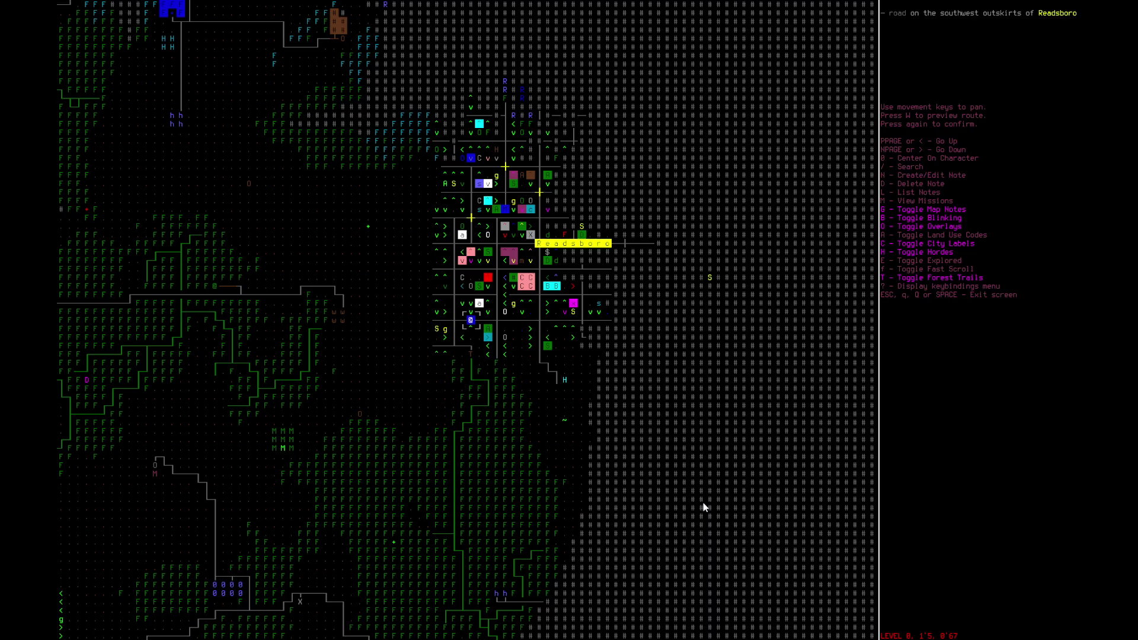
key(Up)
key(Up)
key(Up)
key(Up)
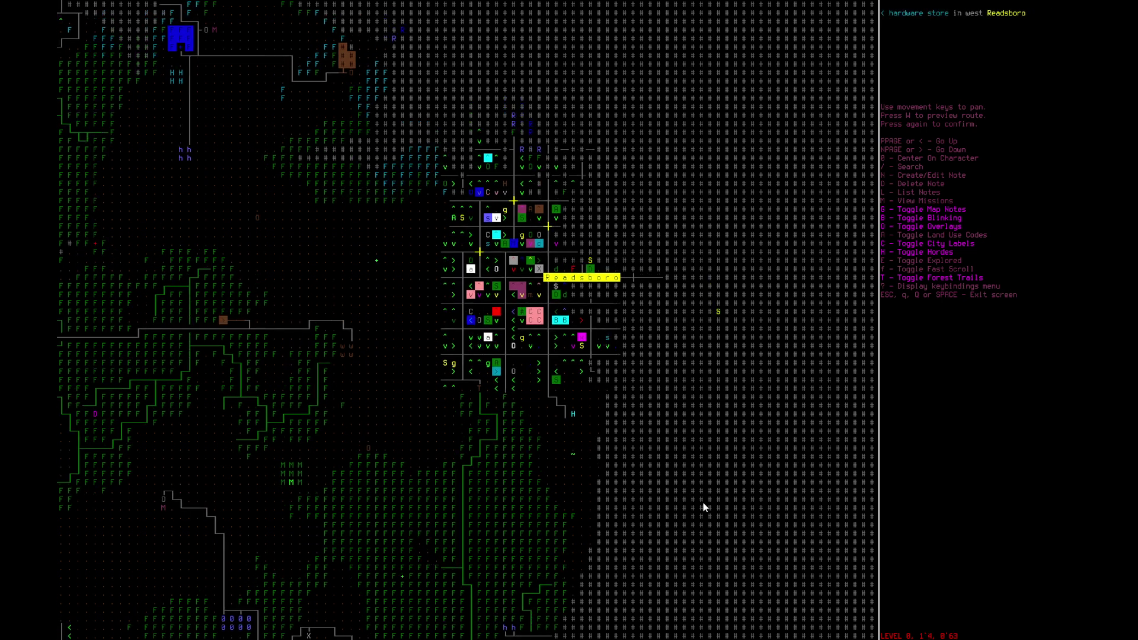
key(Right)
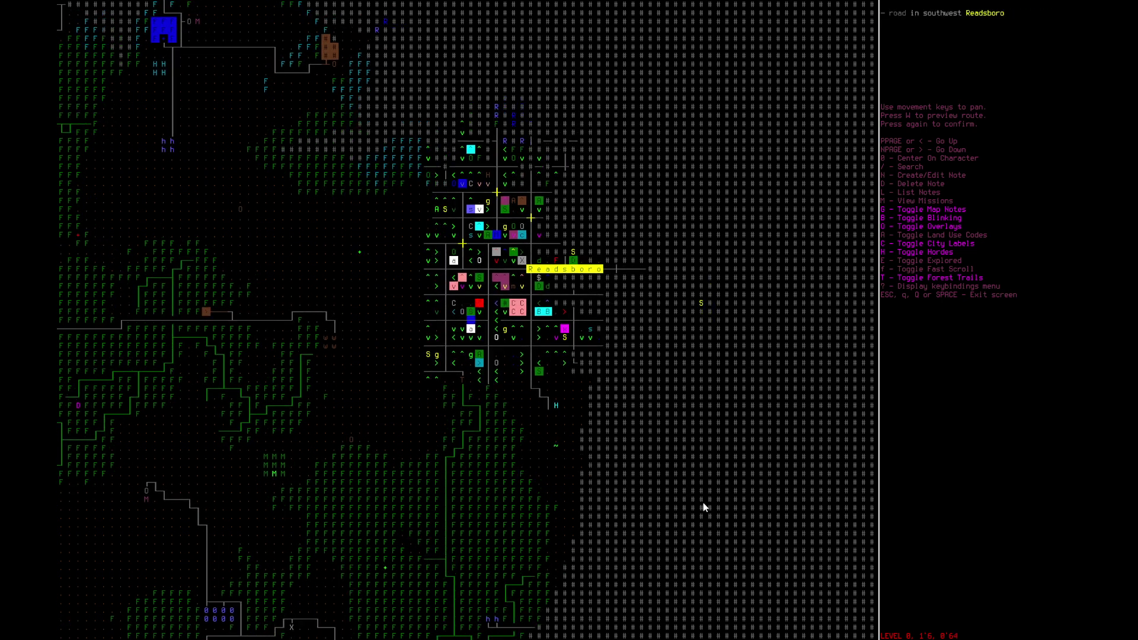
key(Escape)
key(Right)
key(Right)
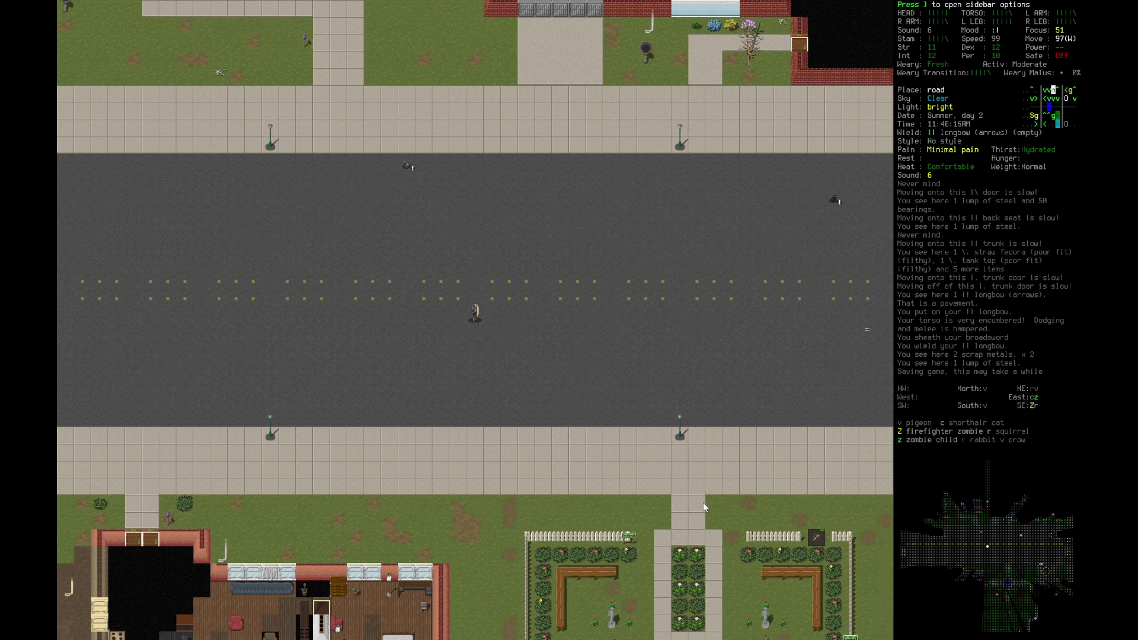
key(Right)
key(Right)
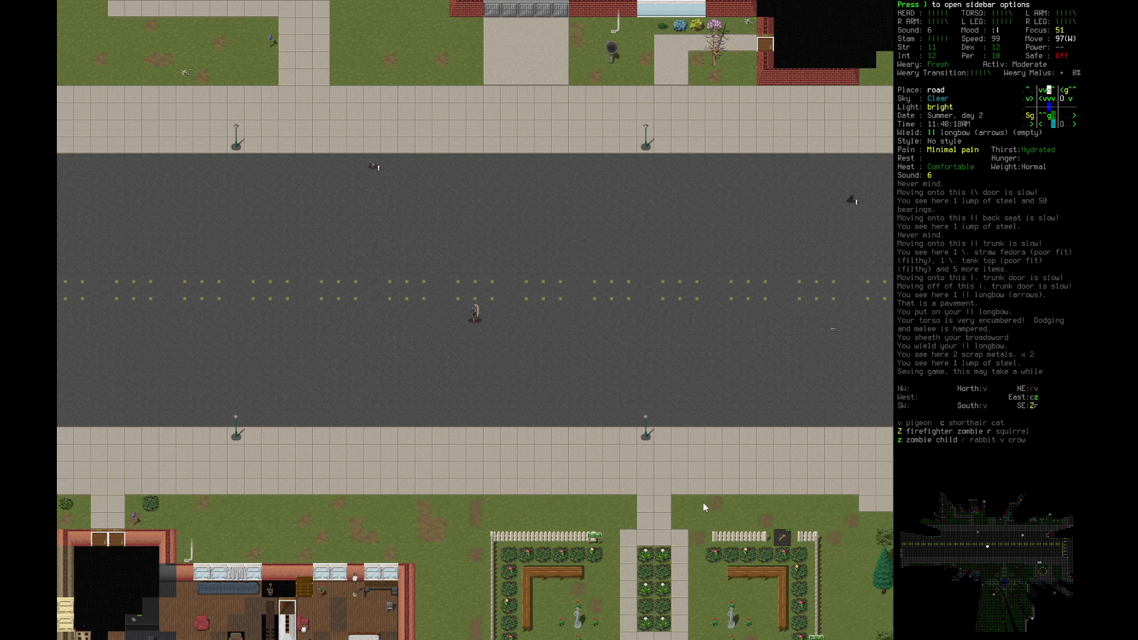
Step: Reopen the overmap, scan west Readsboro's road and fields, then close it
key(m)
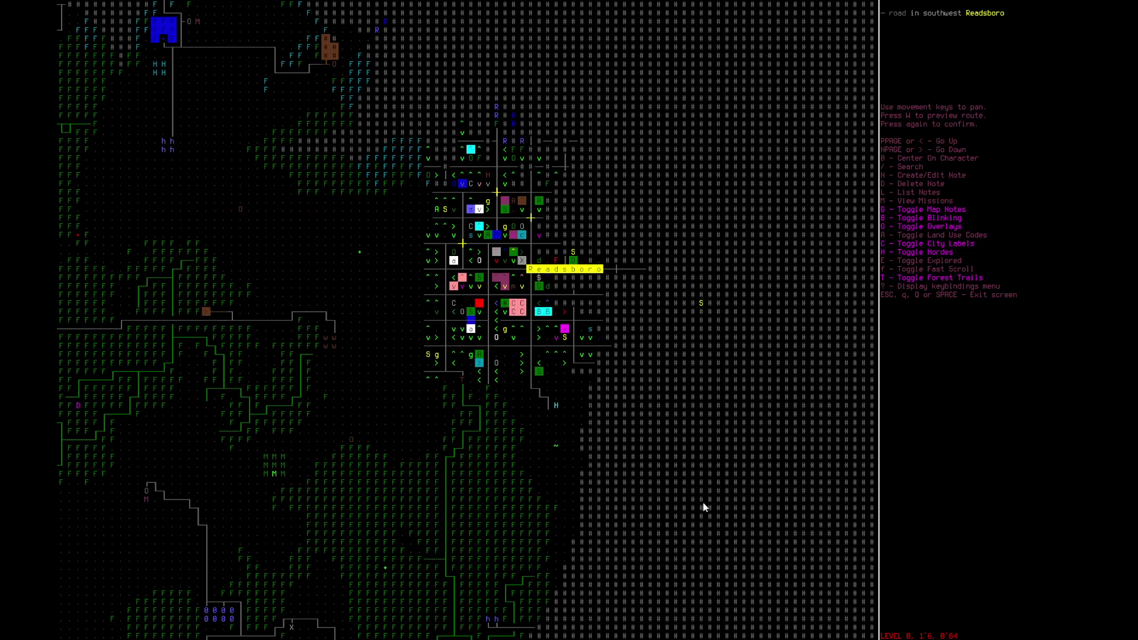
key(Left)
key(Left)
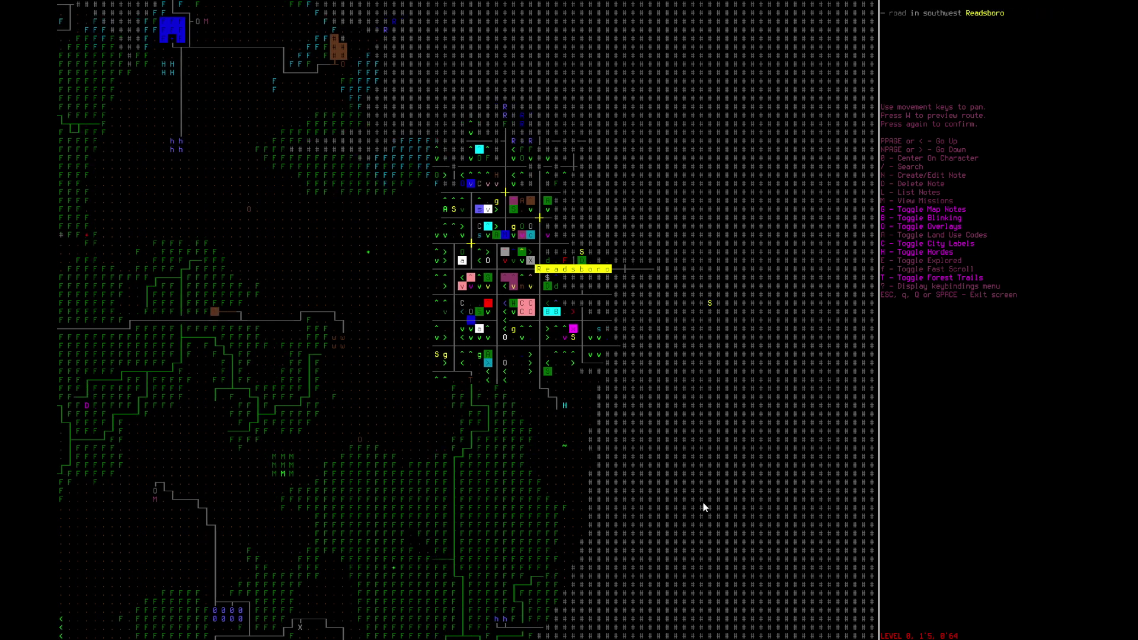
key(Up)
key(Up)
key(Right)
key(Up)
key(Up)
key(Up)
key(Up)
key(Right)
key(Right)
key(Right)
key(Right)
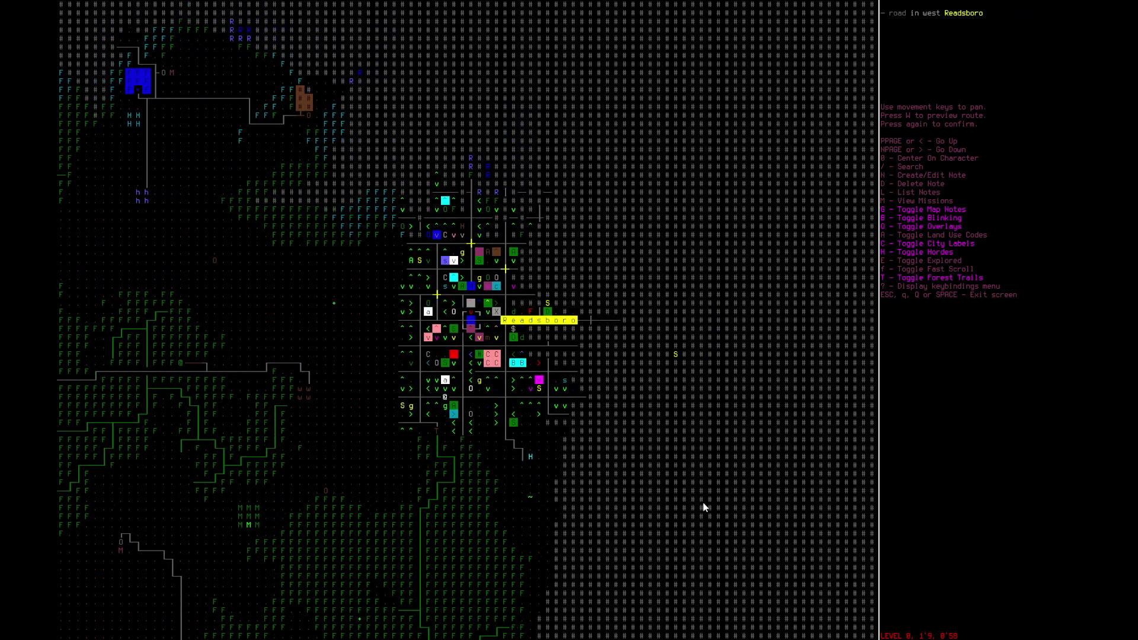
key(Down)
key(Left)
key(Down)
key(Down)
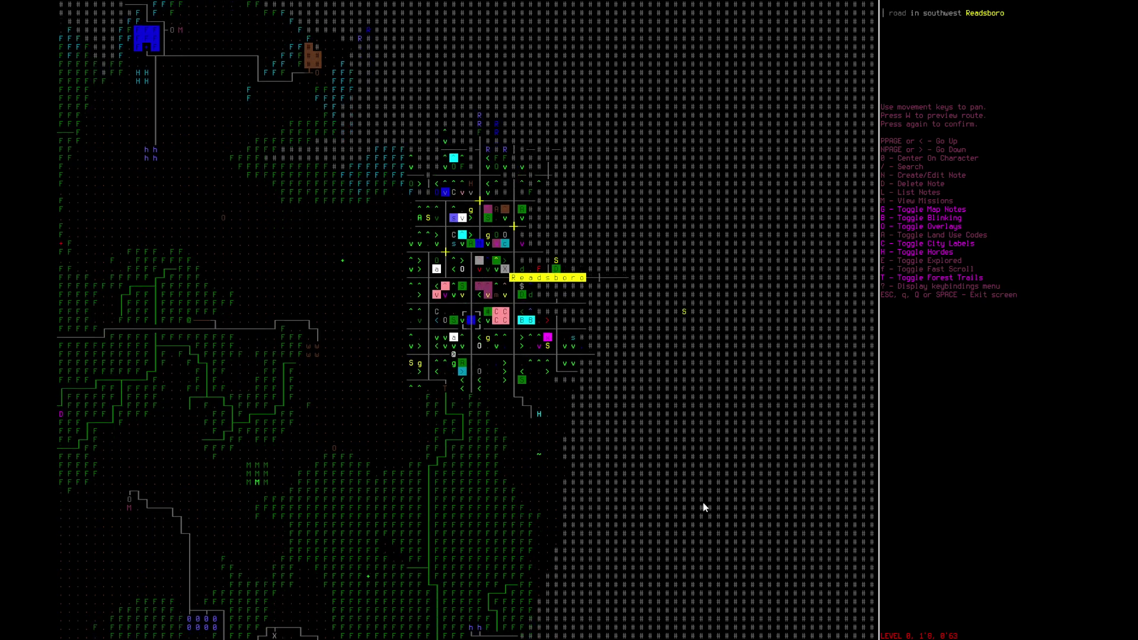
key(W)
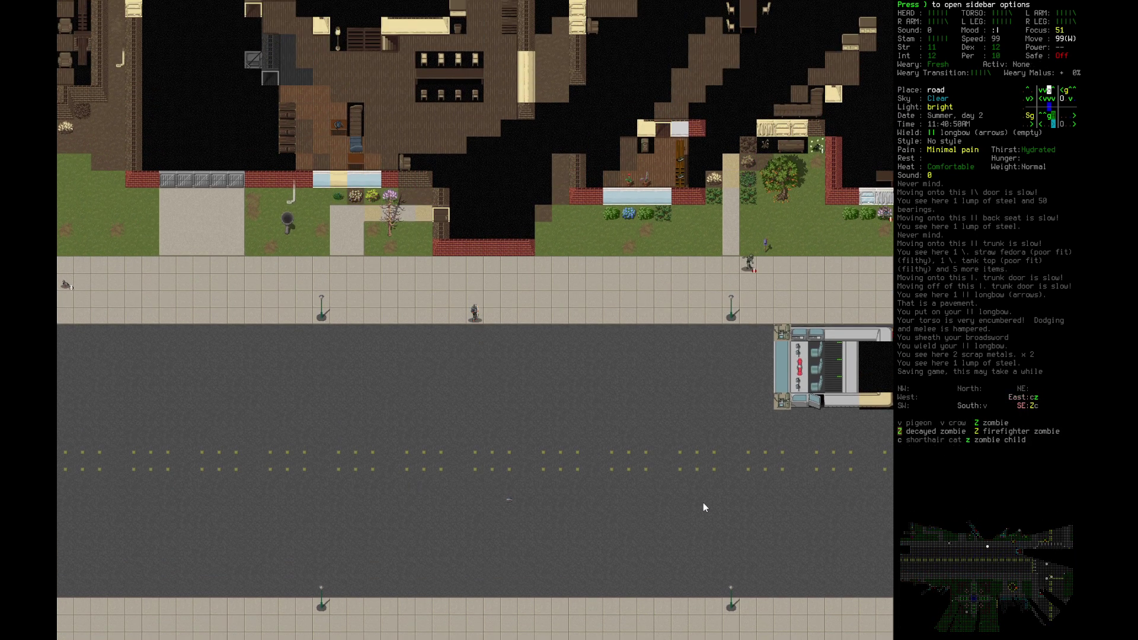
Step: Wait for the pavement zombie, then kill it with two longbow arrows
key(period)
key(period)
key(period)
key(period)
key(period)
key(period)
key(f)
key(f)
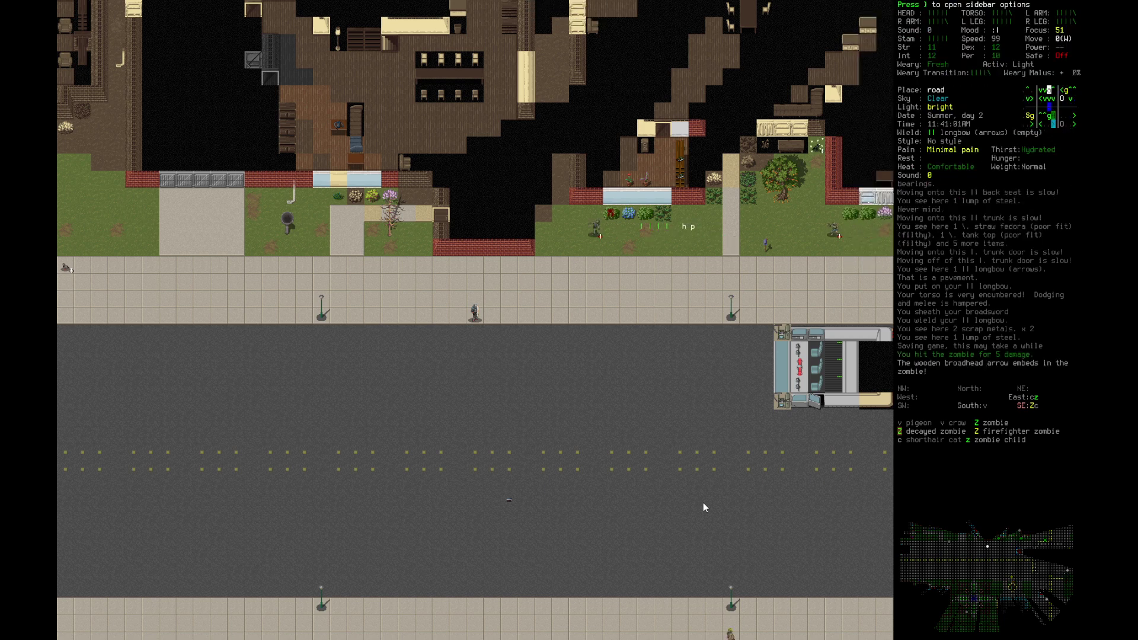
key(f)
key(f)
key(f)
key(f)
Step: Skip reloading, step to the corpse and pick up the three arrows
key(r)
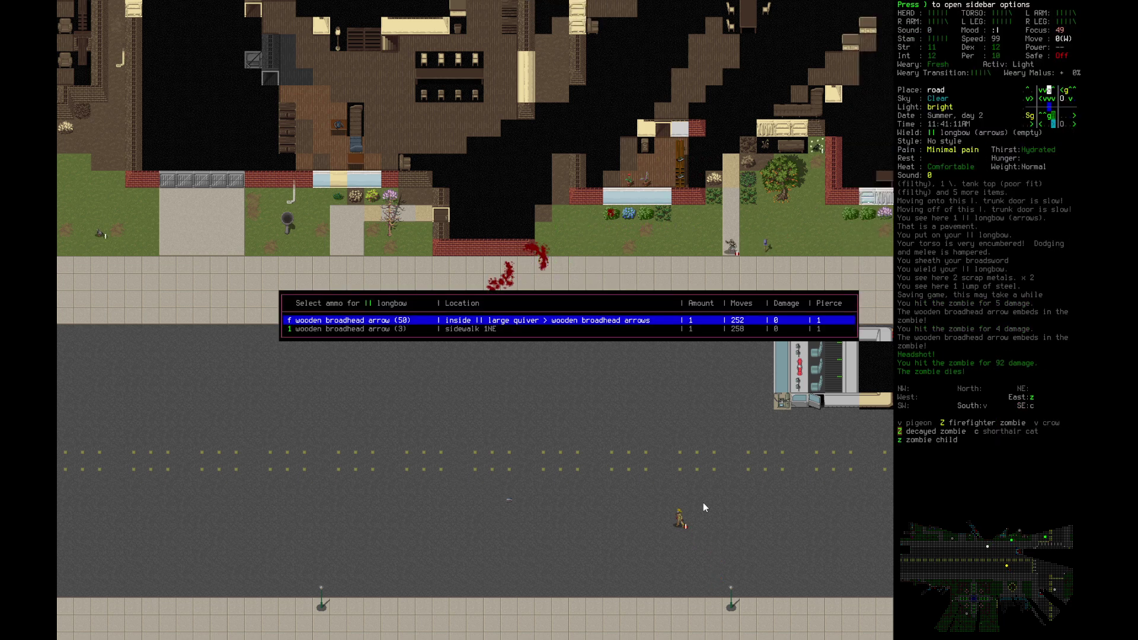
key(Escape)
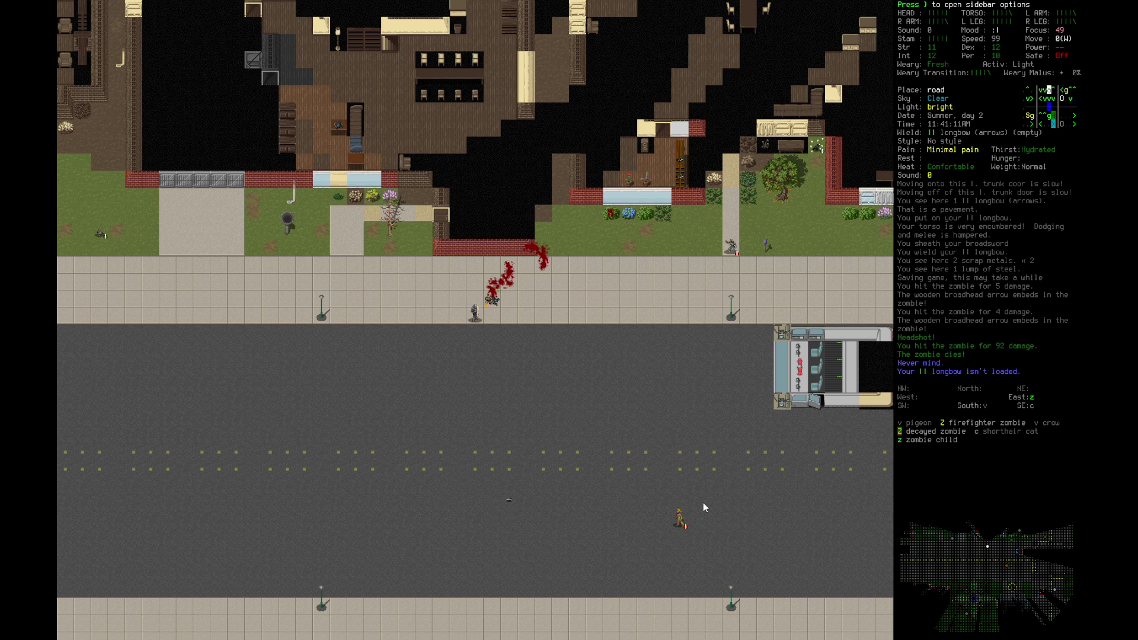
key(y)
key(Right)
key(Right)
key(Return)
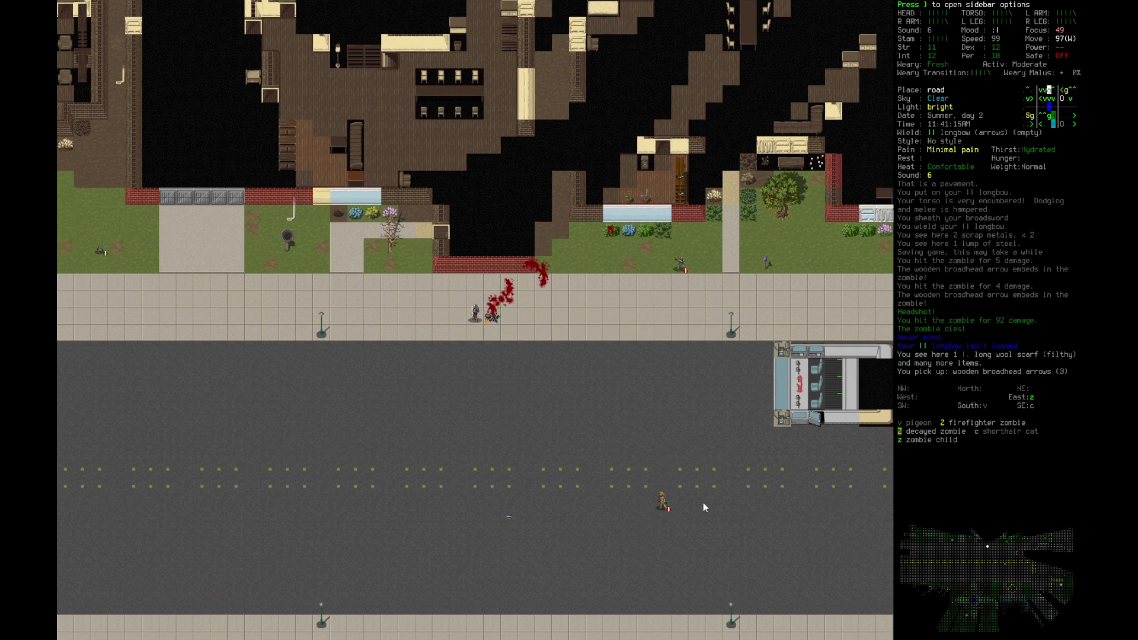
Step: Walk west along the pavement and south onto the road
key(Left)
key(Left)
key(Left)
key(Left)
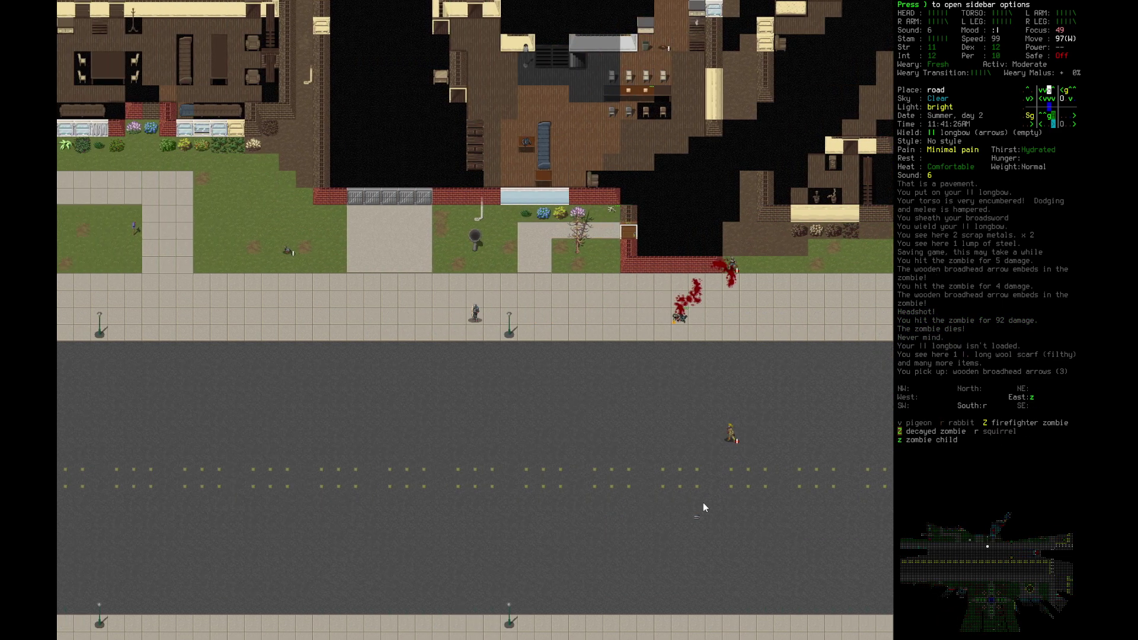
key(Left)
key(Down)
key(Down)
key(Down)
key(Left)
key(Left)
key(Left)
key(Left)
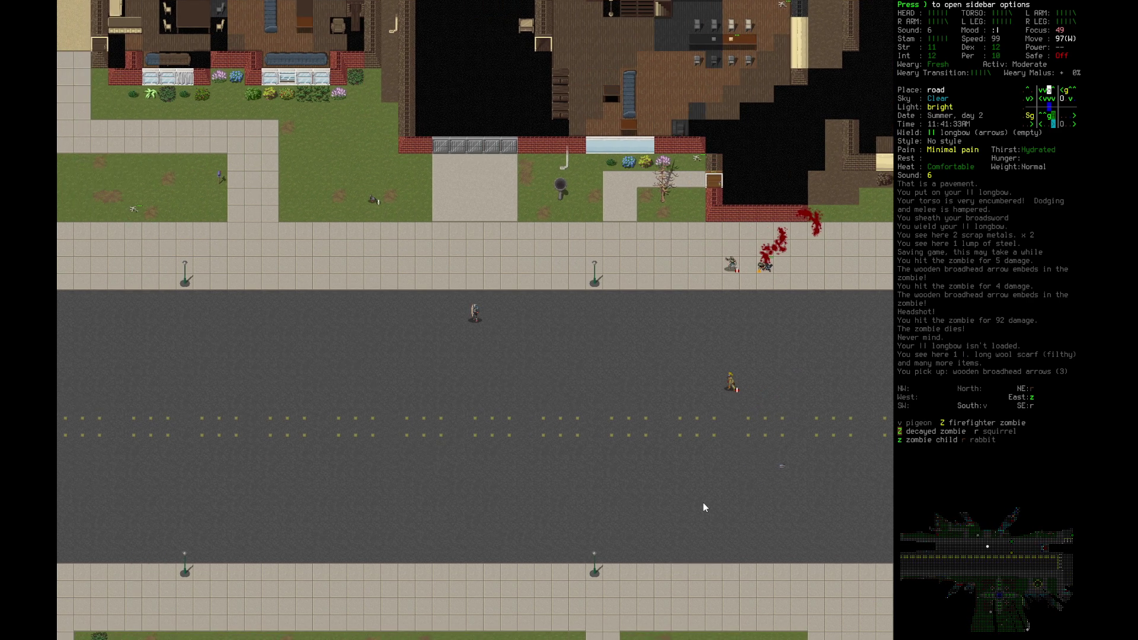
key(Left)
key(Down)
Step: Aim the longbow at the firefighter zombie and fire the first arrow
key(f)
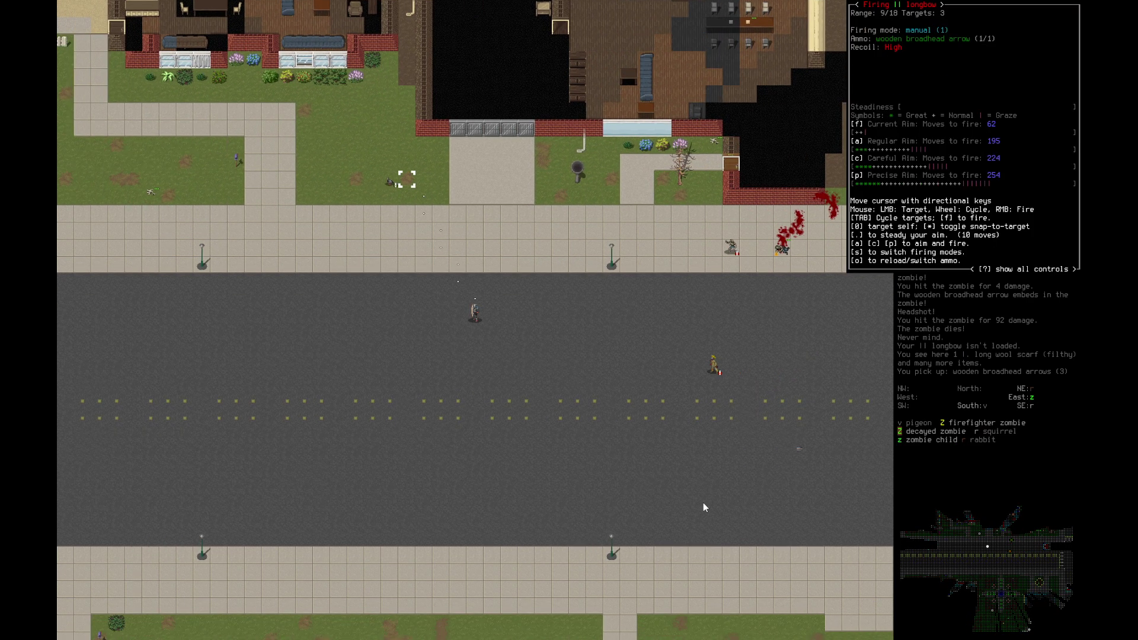
key(Right)
key(Right)
key(Right)
key(Down)
key(Down)
key(Down)
key(Right)
key(Right)
key(Up)
key(Right)
key(Up)
key(Up)
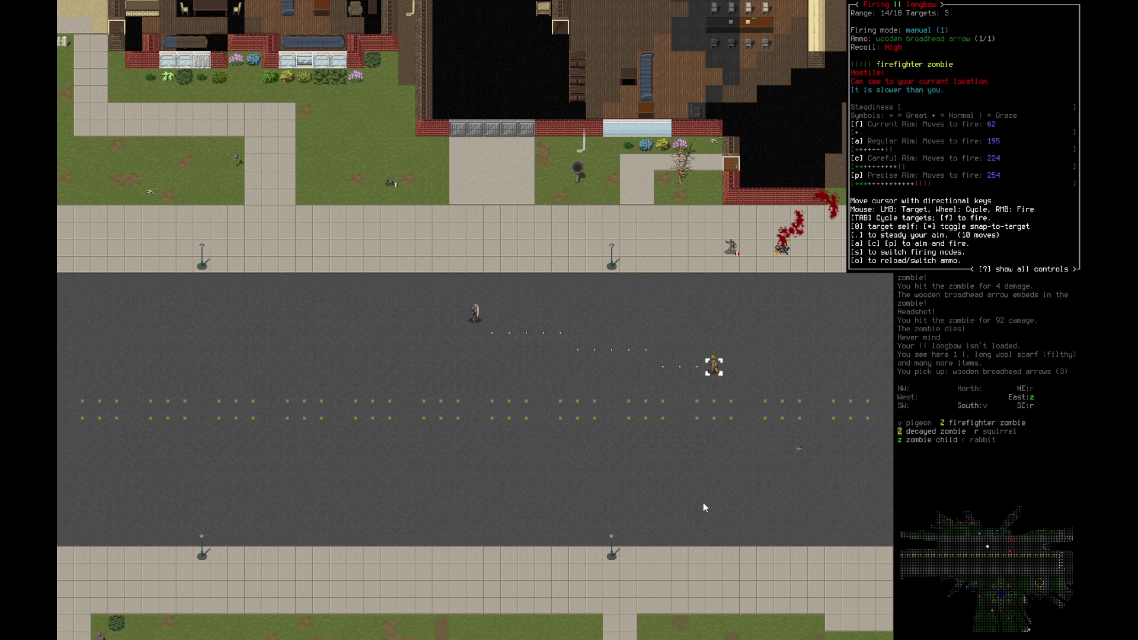
key(f)
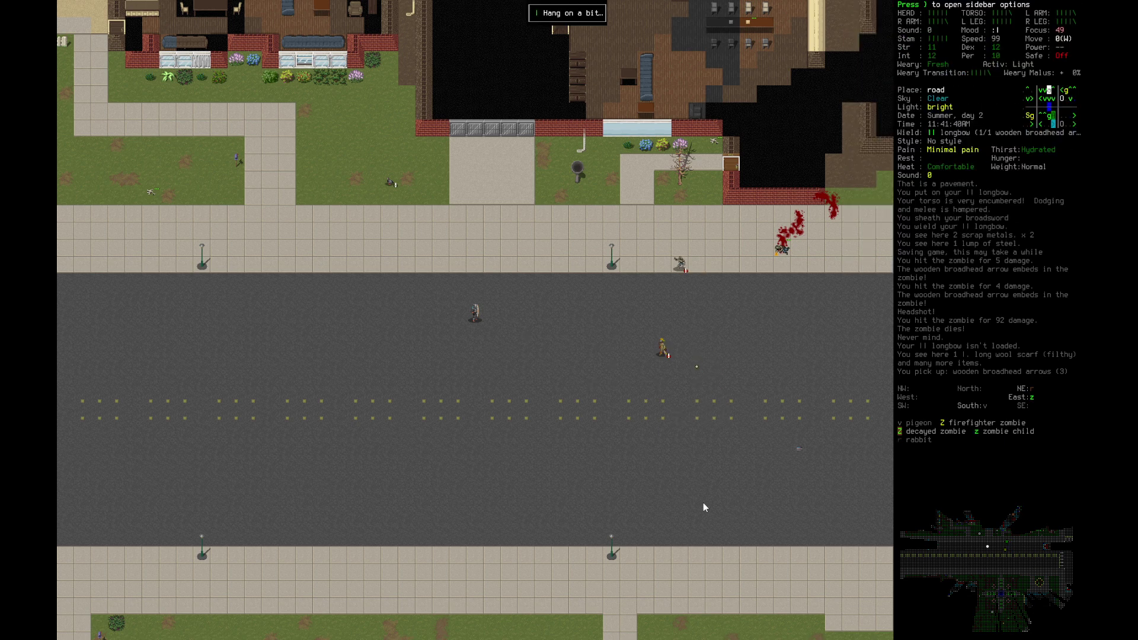
key(f)
key(f)
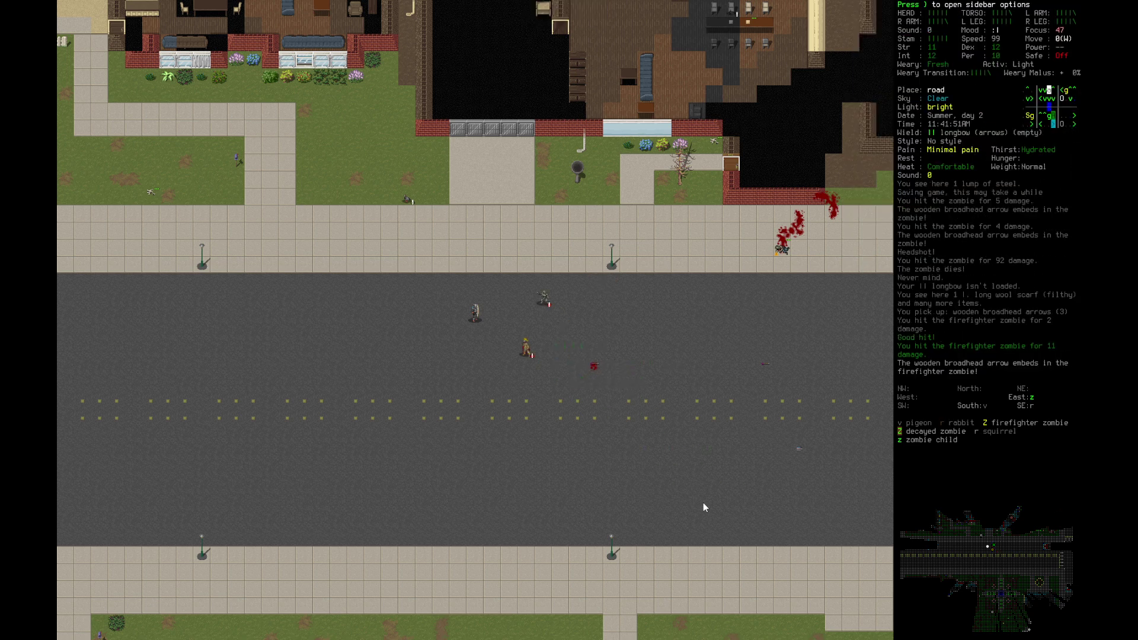
Step: Back away west and northwest, then fire another arrow at the firefighter zombie
key(Left)
key(Left)
key(Left)
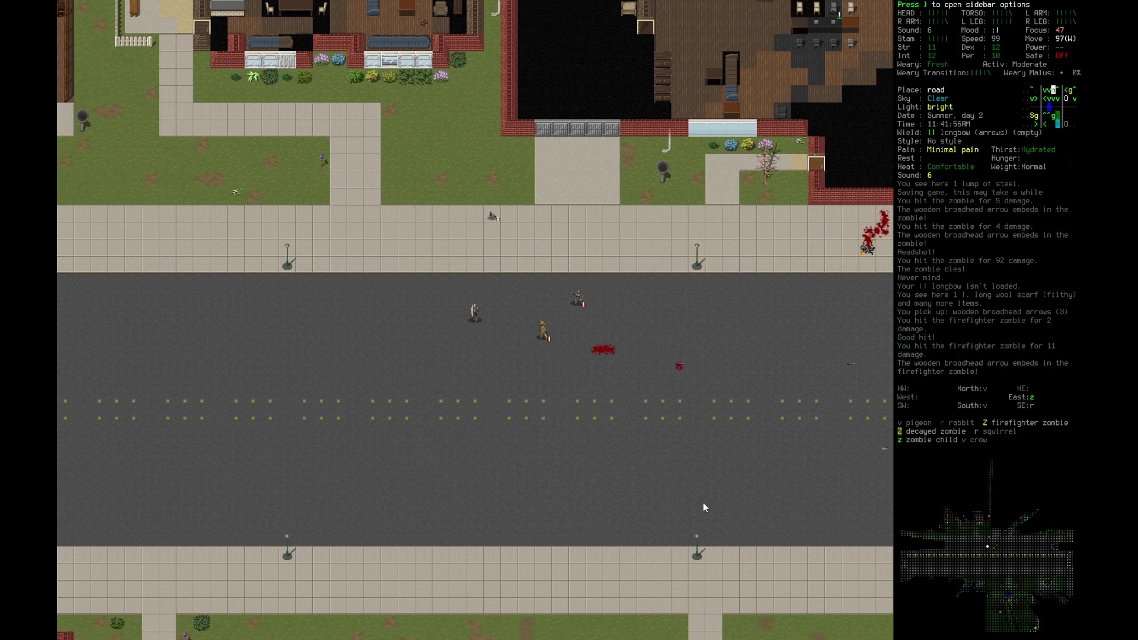
key(Left)
key(Left)
key(Left)
key(Left)
key(Left)
key(Left)
key(Left)
key(Left)
key(Left)
key(Left)
key(y)
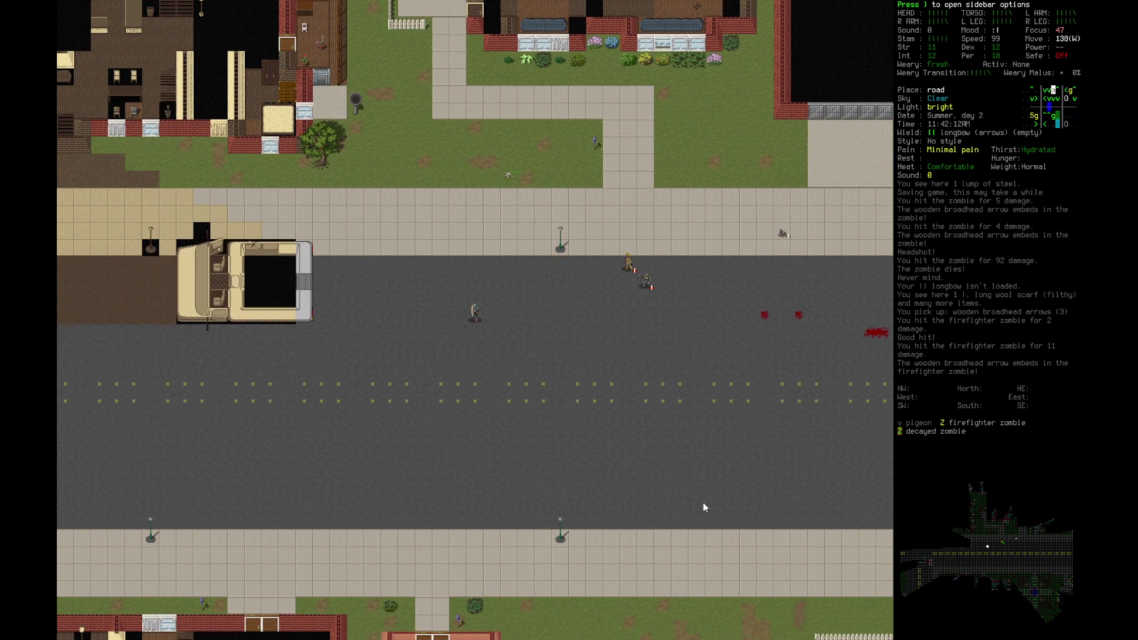
key(y)
key(y)
key(f)
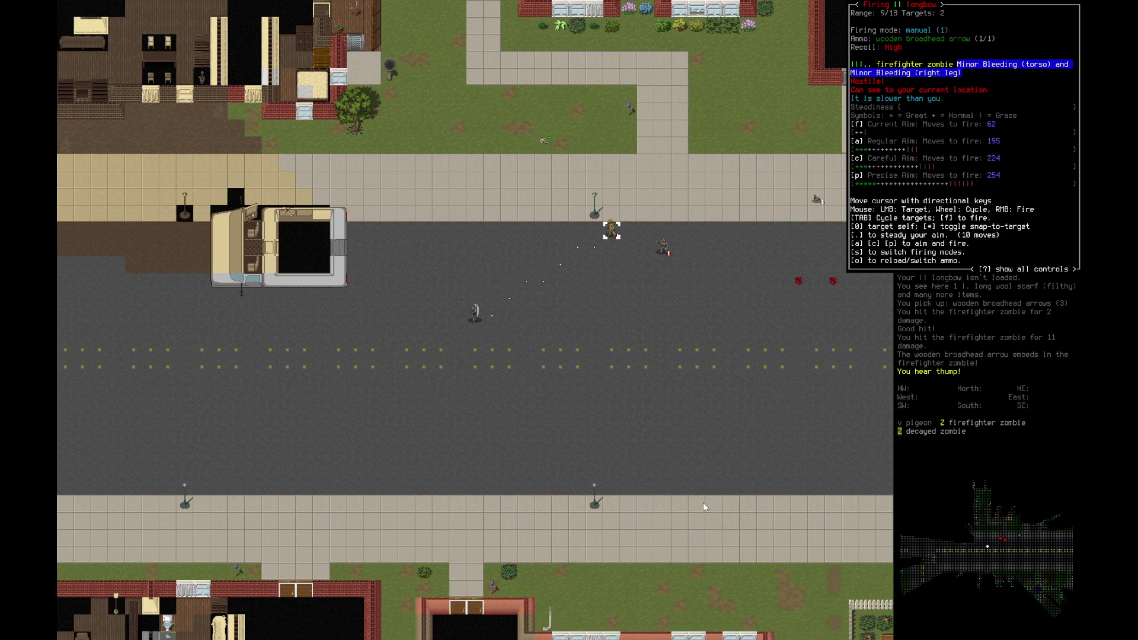
key(f)
key(f)
key(f)
Step: Retreat further west, reload and shoot the firefighter zombie until it dies
key(Left)
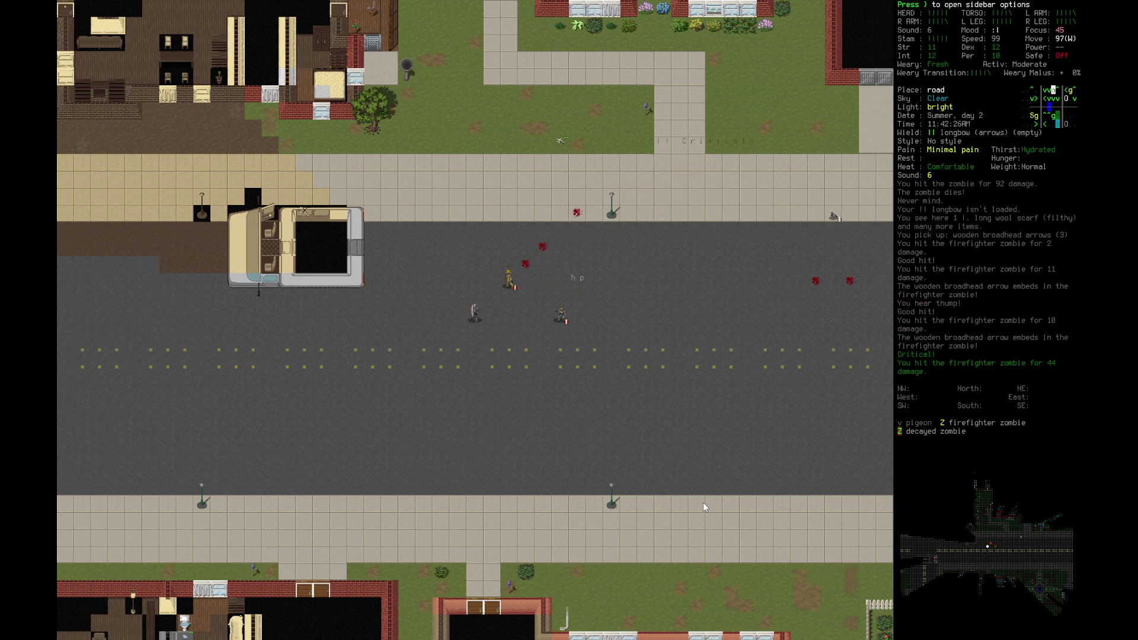
key(Left)
key(Left)
key(Left)
key(Left)
key(Left)
key(Left)
key(Left)
key(Left)
key(Left)
key(Left)
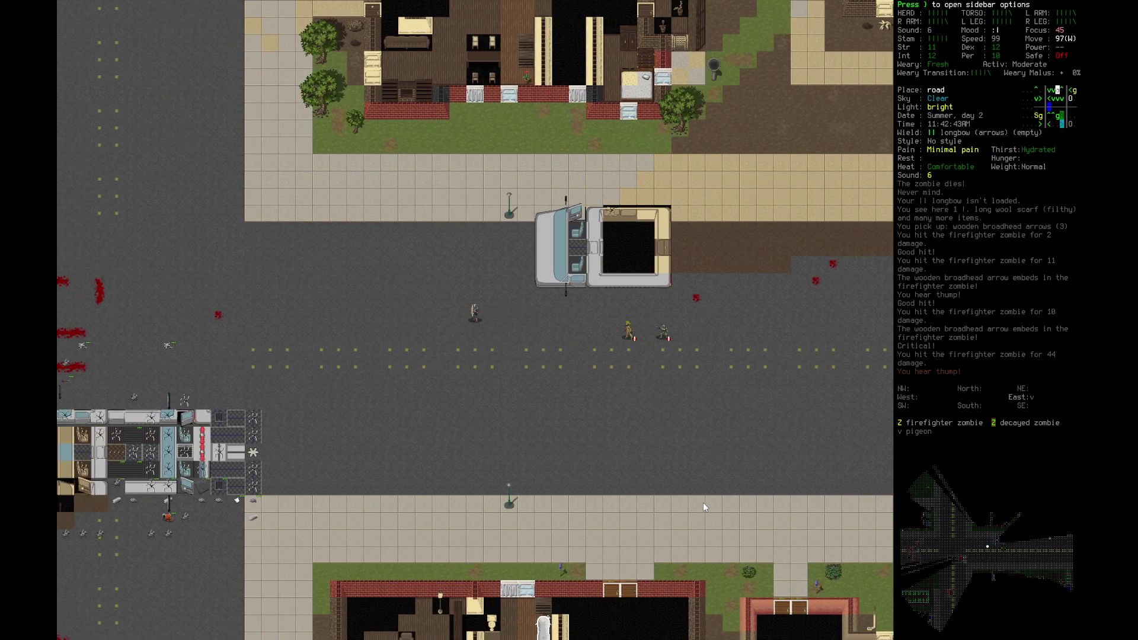
key(Left)
key(r)
key(f)
key(Escape)
key(f)
key(f)
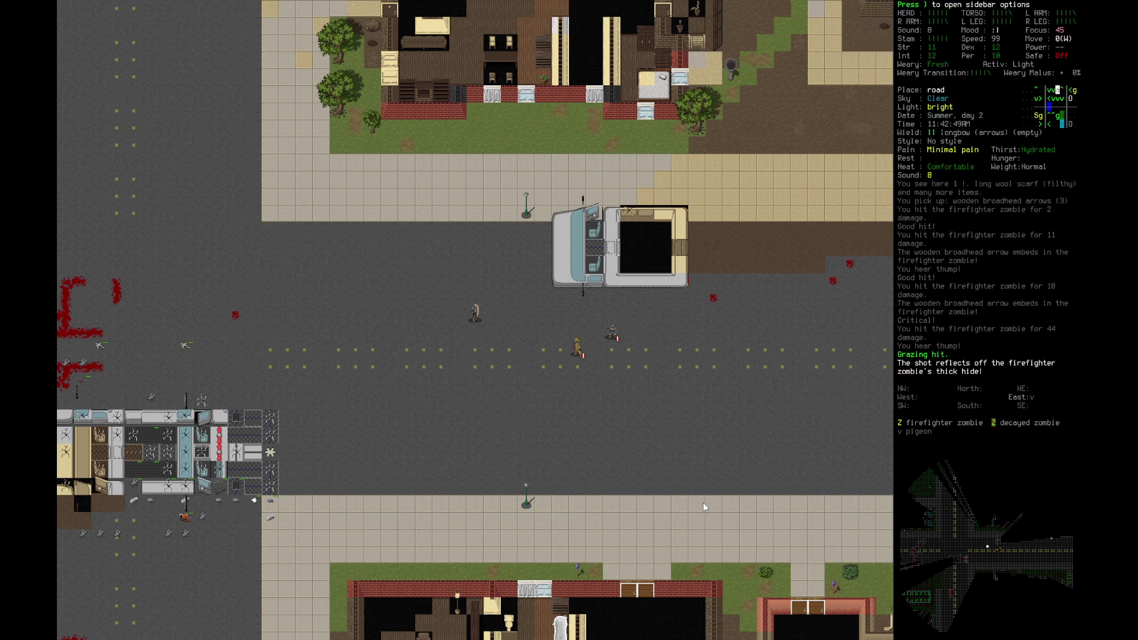
key(r)
key(f)
key(f)
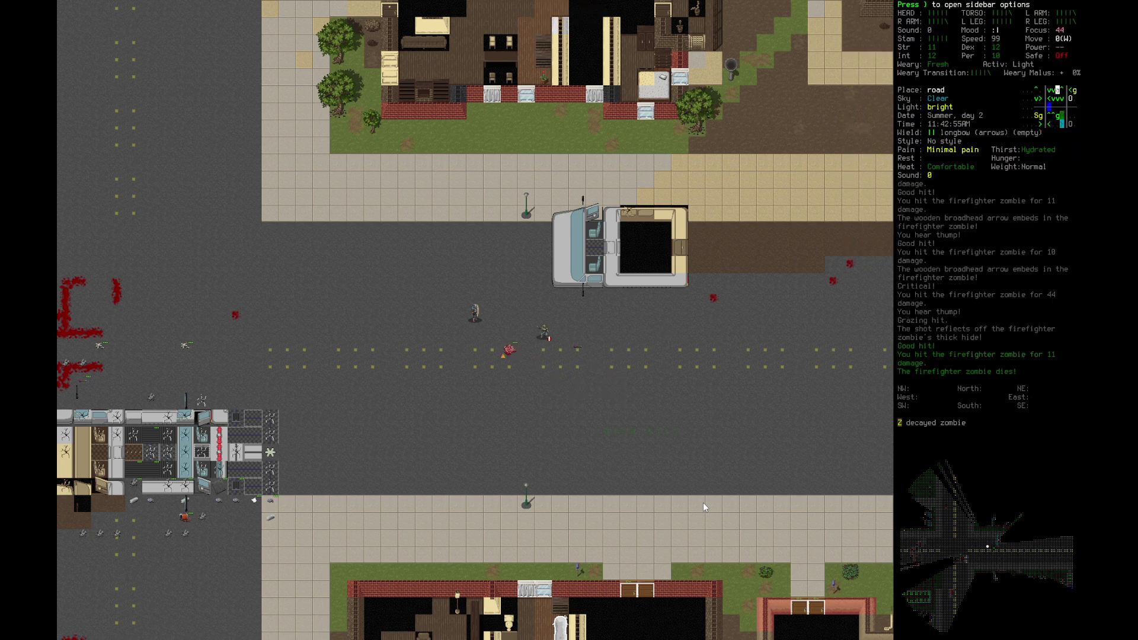
Step: Draw the broadsword from its scabbard and drop the longbow
key(a)
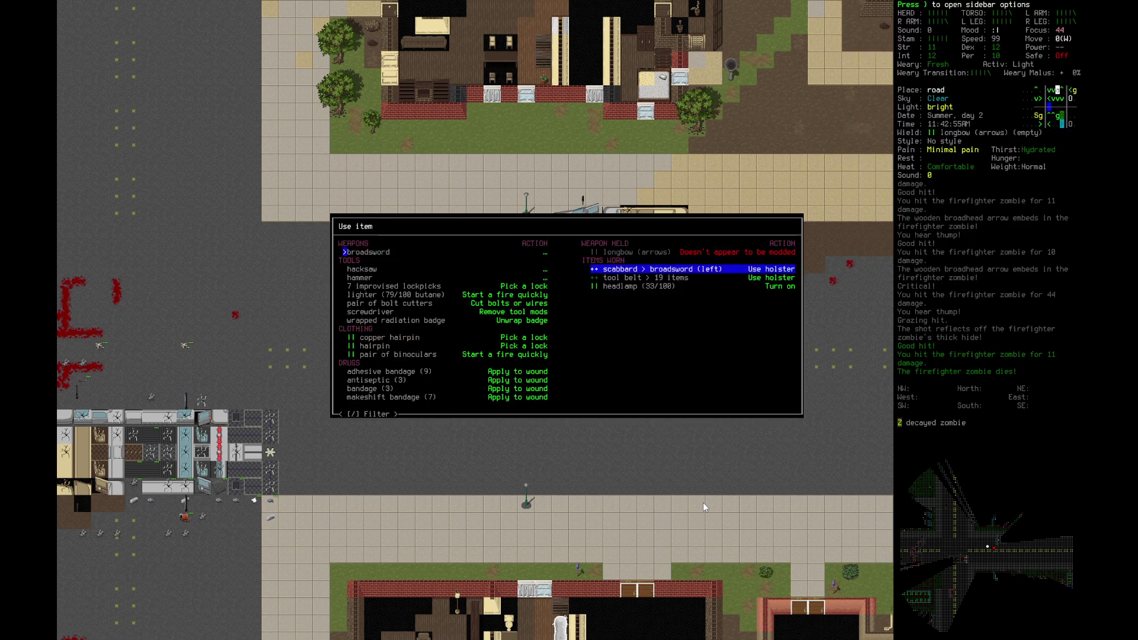
key(Return)
key(Down)
key(Return)
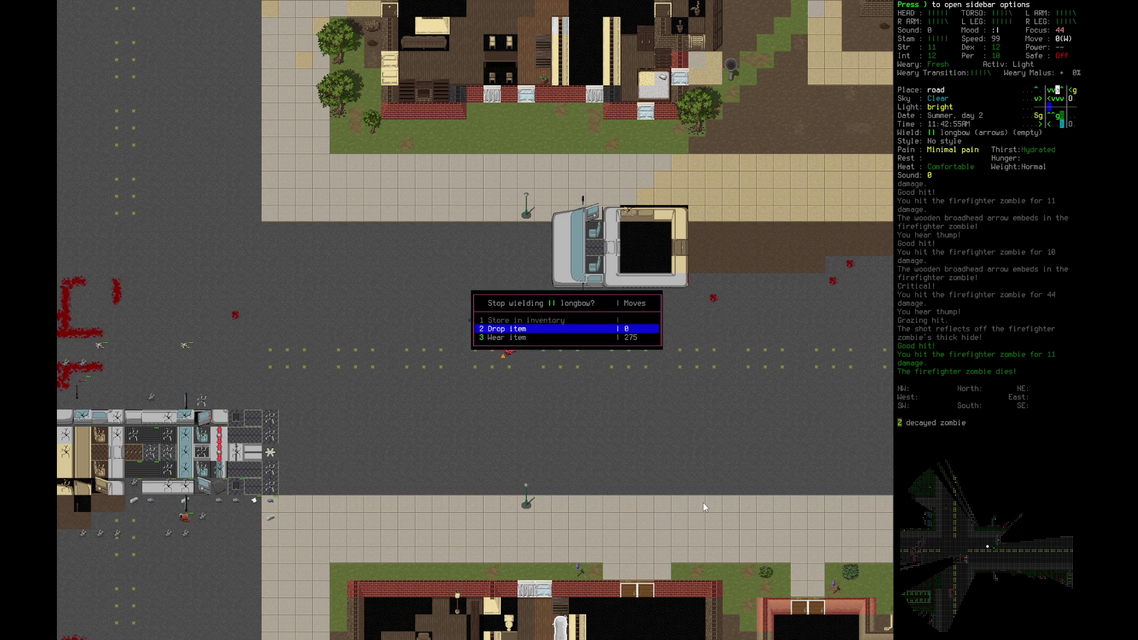
key(Return)
Step: Kill the decayed zombie with the broadsword and gather four fallen arrows
key(Up)
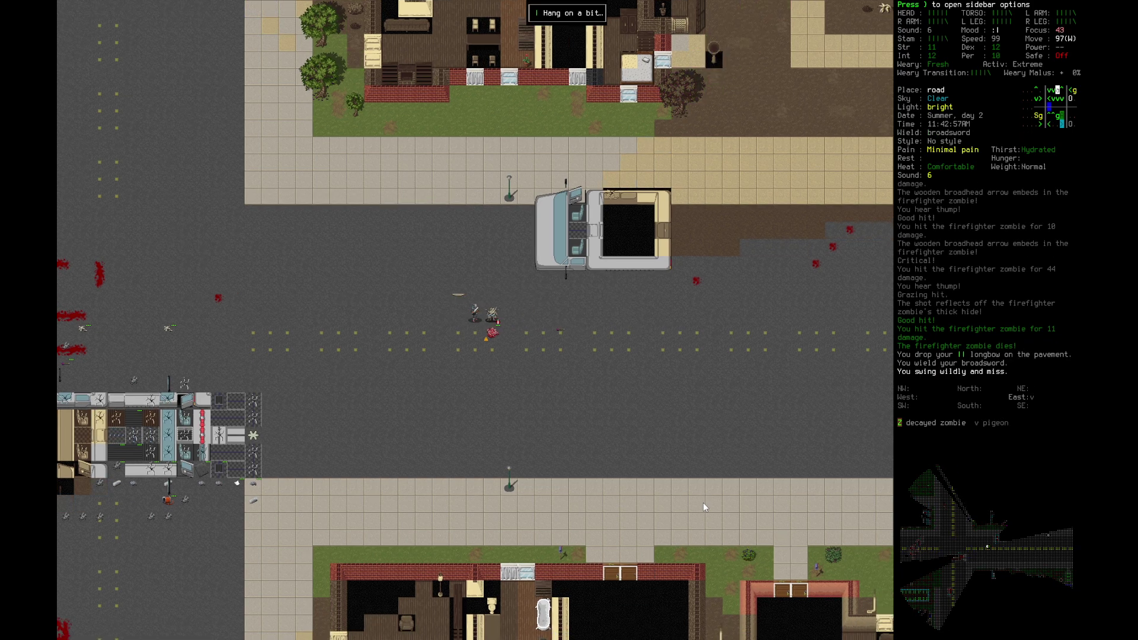
key(Up)
key(Up)
key(Up)
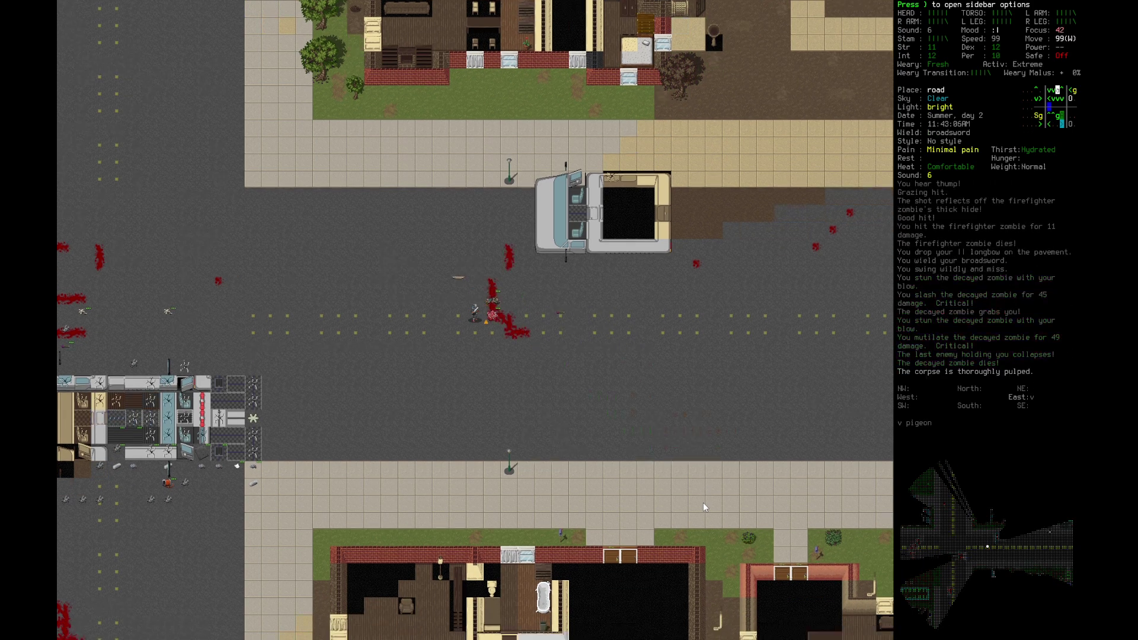
key(Right)
key(Right)
key(Right)
key(Right)
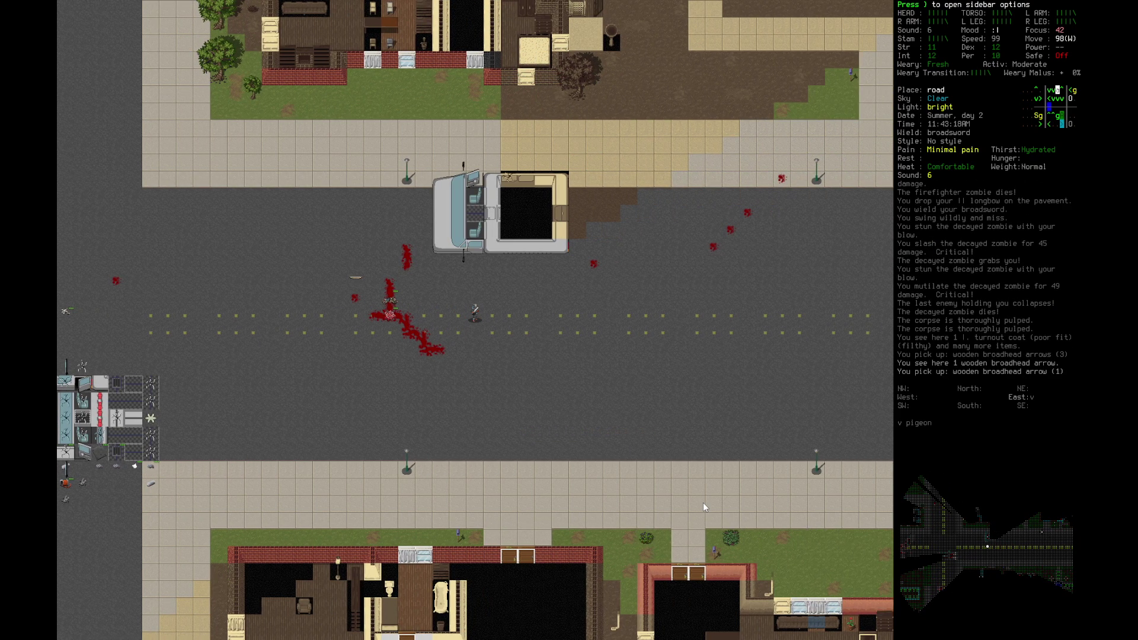
key(Up)
key(Up)
key(Left)
key(Left)
Step: Pick up and wield the longbow, storing the broadsword in its scabbard
key(Left)
key(e)
key(Left)
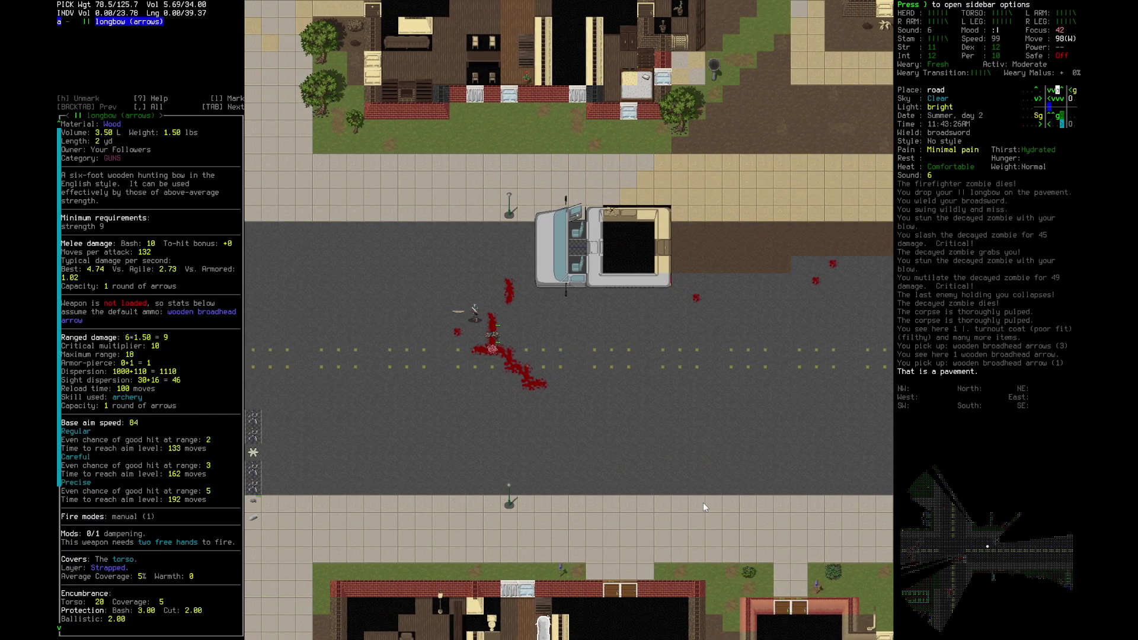
key(Return)
key(Down)
key(Up)
key(Return)
key(Up)
key(Return)
scroll(703, 502, up, 1)
scroll(703, 503, up, 1)
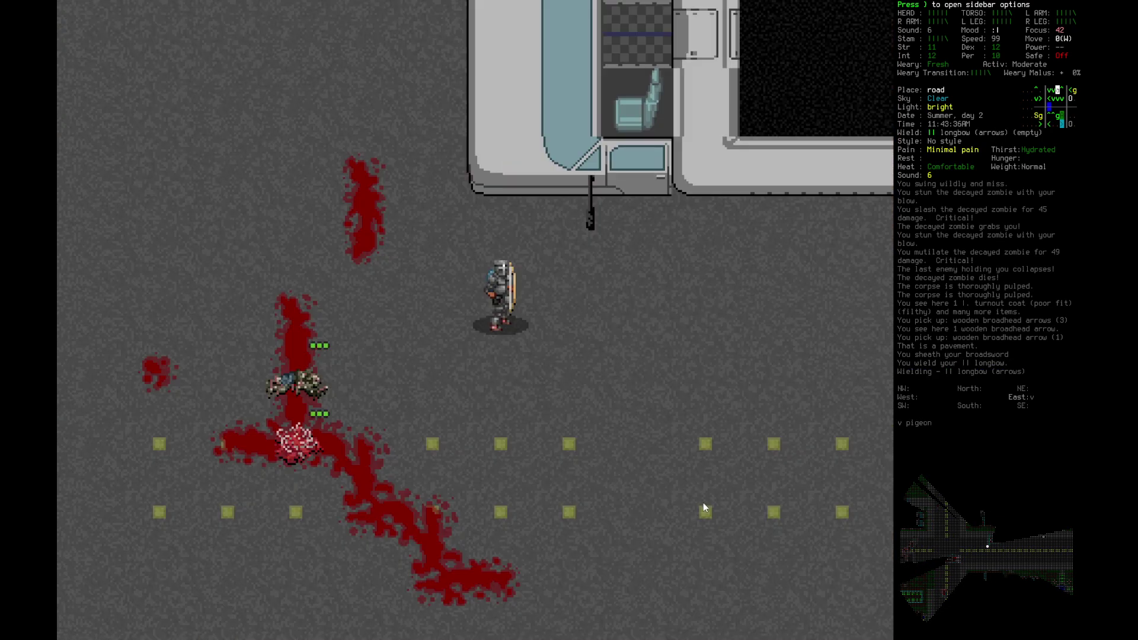
scroll(703, 509, down, 1)
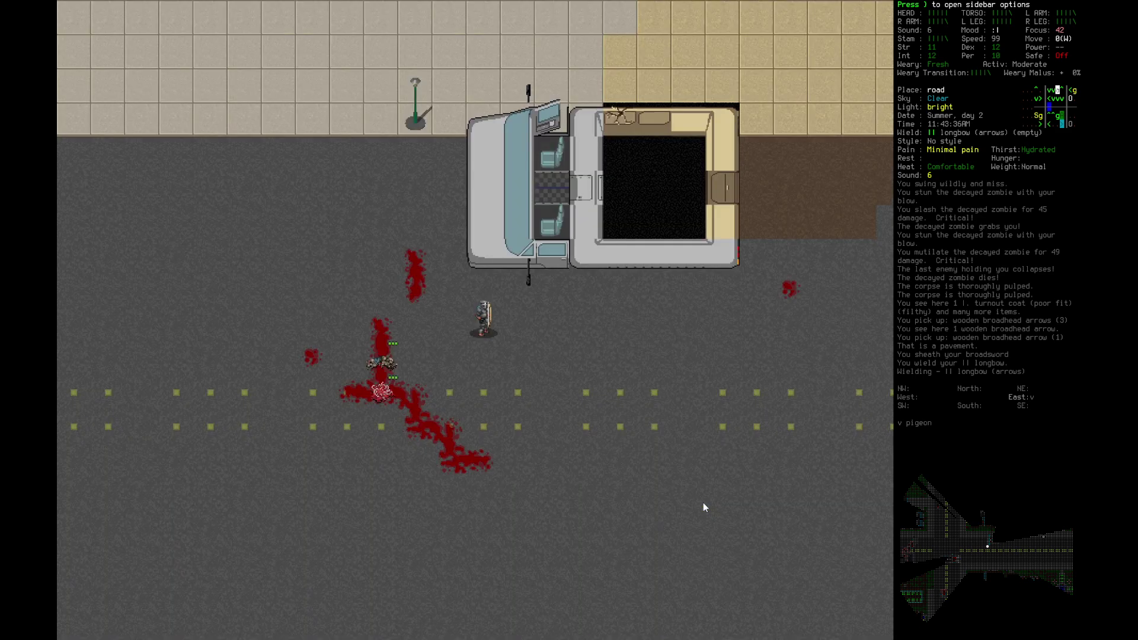
scroll(703, 502, down, 1)
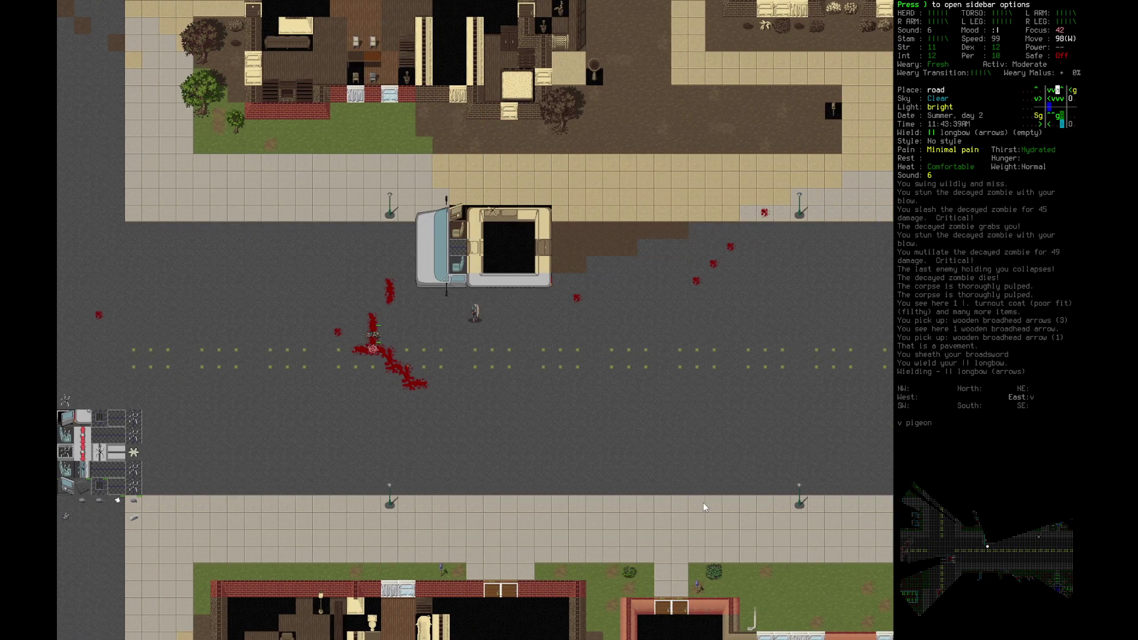
Step: Walk east along the road, picking up two more arrows
key(Right)
key(Right)
key(Right)
key(Right)
key(Right)
key(Right)
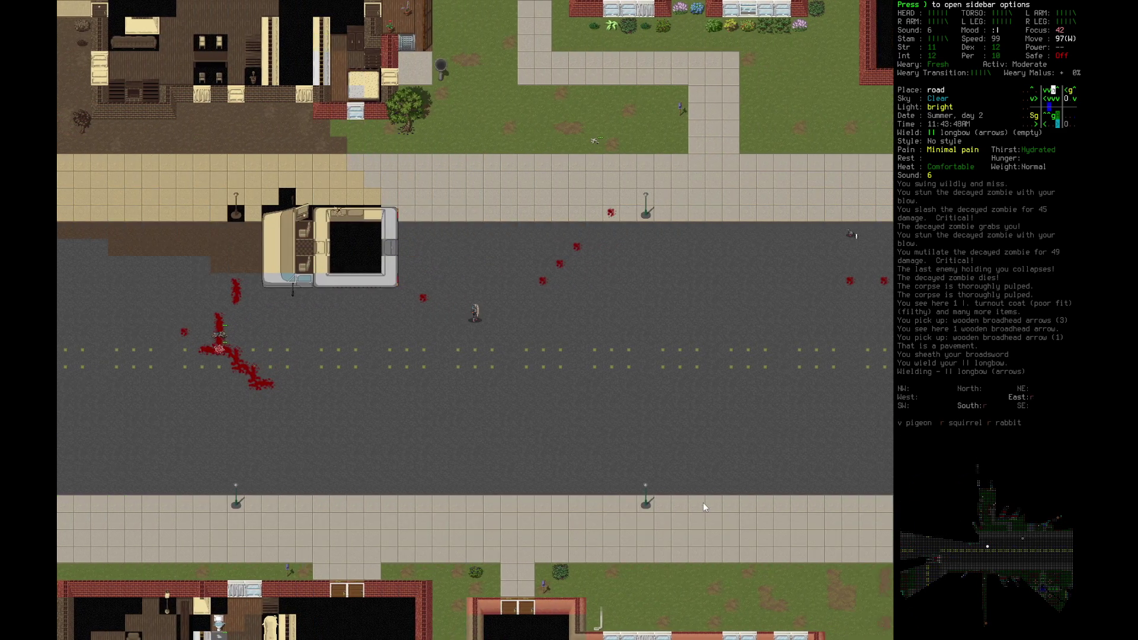
key(Right)
key(Right)
key(Right)
key(Right)
key(Right)
key(Right)
key(Right)
key(Right)
key(Right)
key(Up)
key(Up)
key(Right)
key(Right)
key(Right)
key(Right)
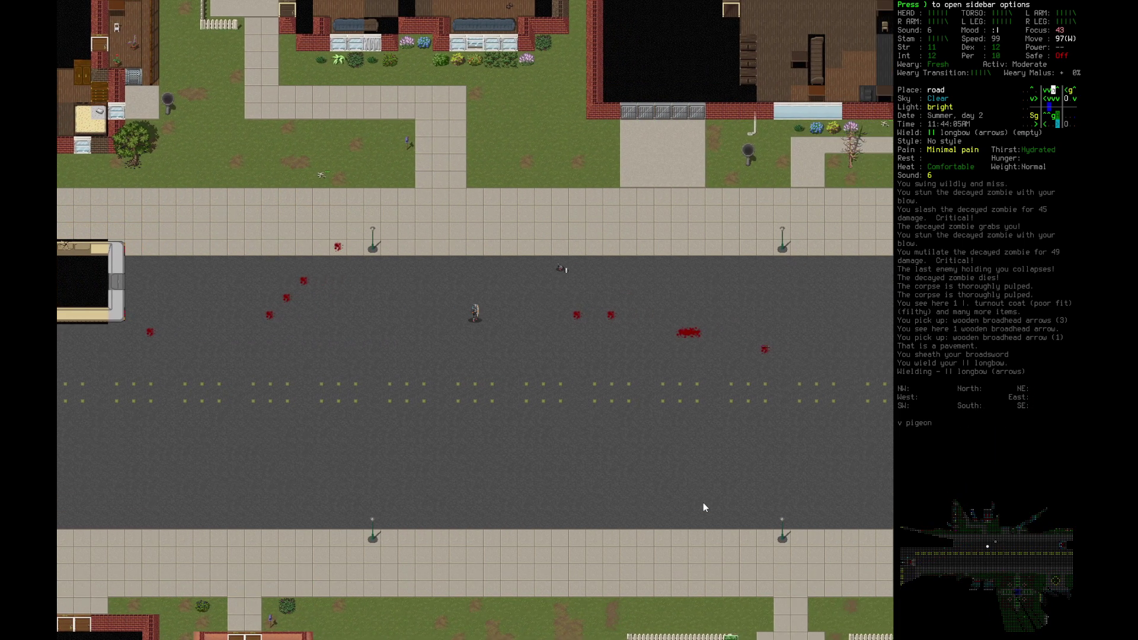
key(Right)
key(Right)
key(Right)
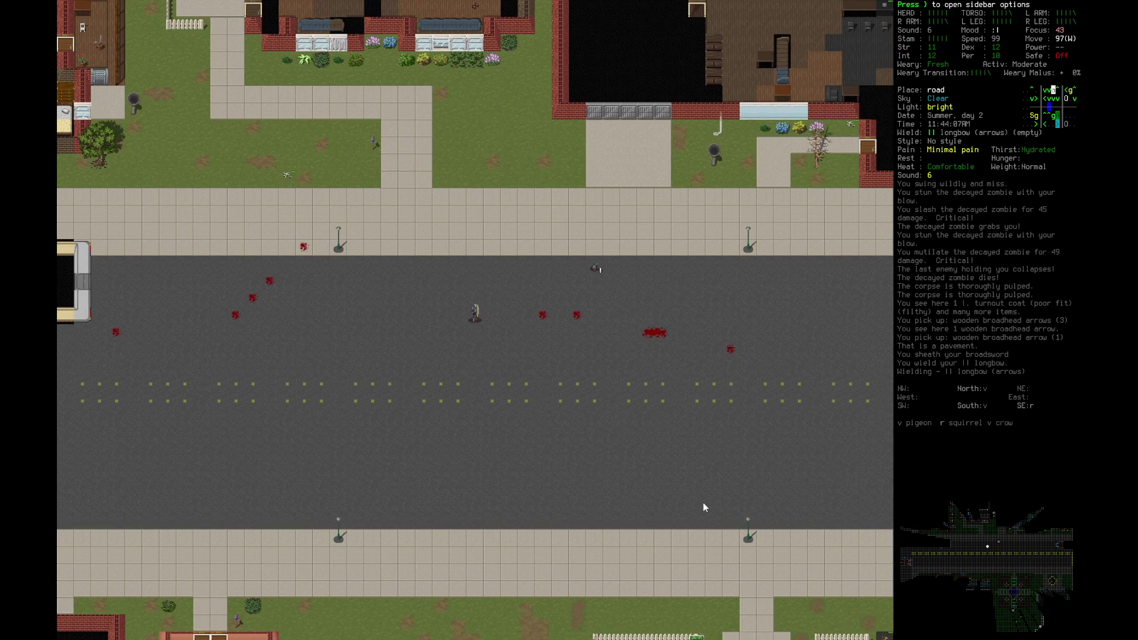
key(Right)
key(Right)
key(Right)
key(Right)
key(Right)
key(Right)
key(Right)
key(Right)
key(Right)
key(Down)
key(Right)
key(Right)
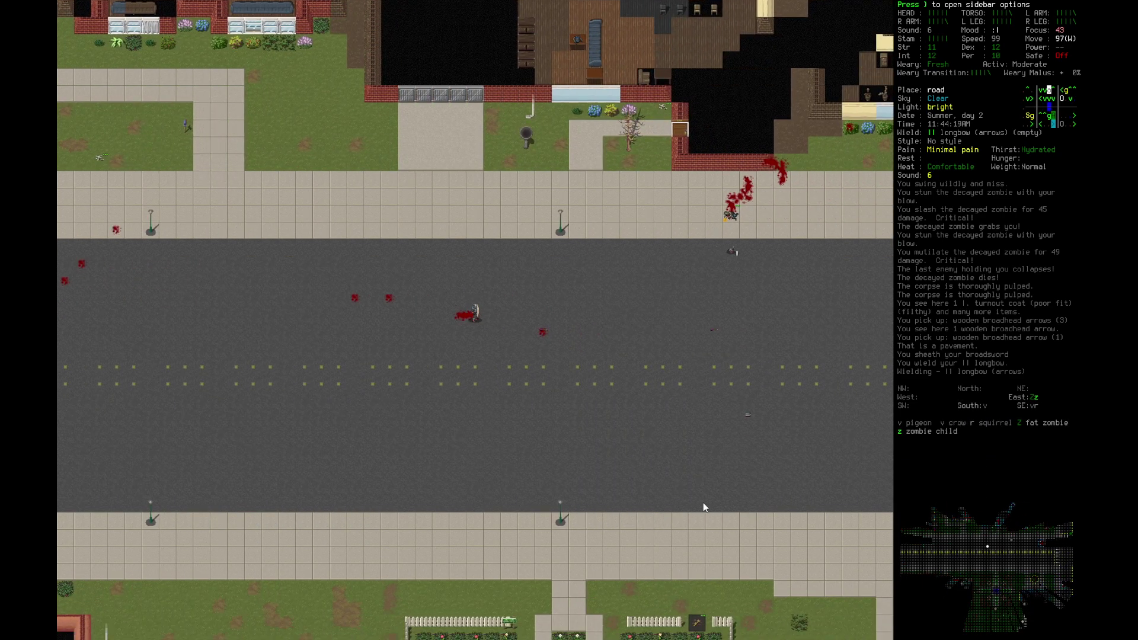
key(Right)
key(Right)
key(Right)
key(Down)
key(Right)
key(Right)
key(Right)
key(Right)
key(Right)
key(Right)
key(Right)
key(Right)
key(Right)
key(Right)
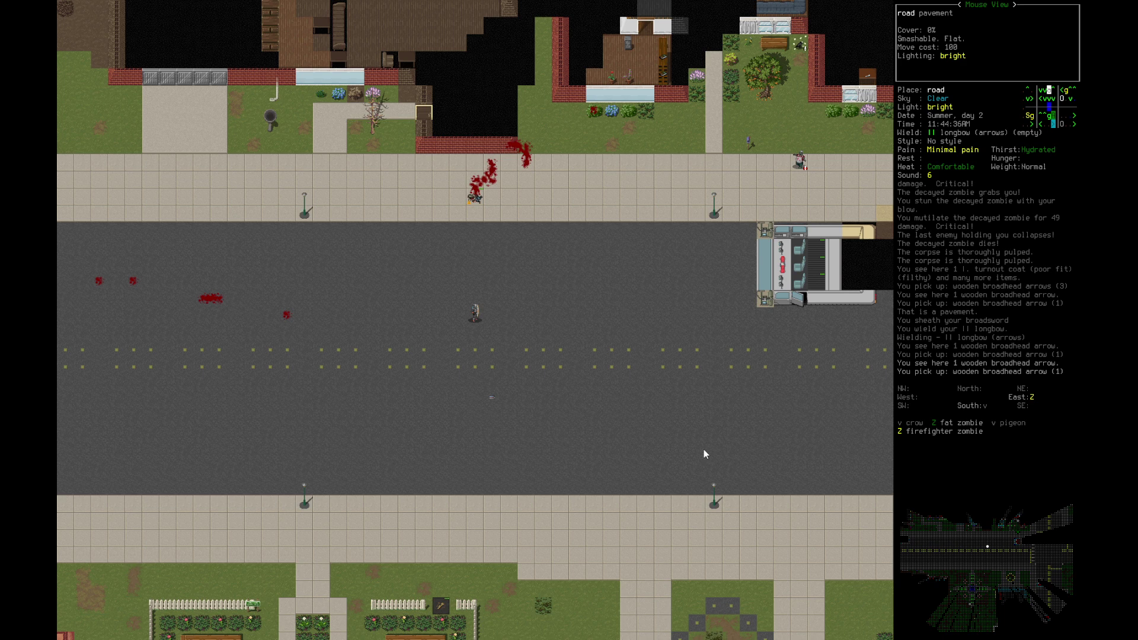
Step: Walk north to the sidewalk, pulp the corpse, and bring up the scabbard's Sheath/Draw menu
key(Up)
key(Up)
key(Up)
key(Up)
key(Up)
key(Up)
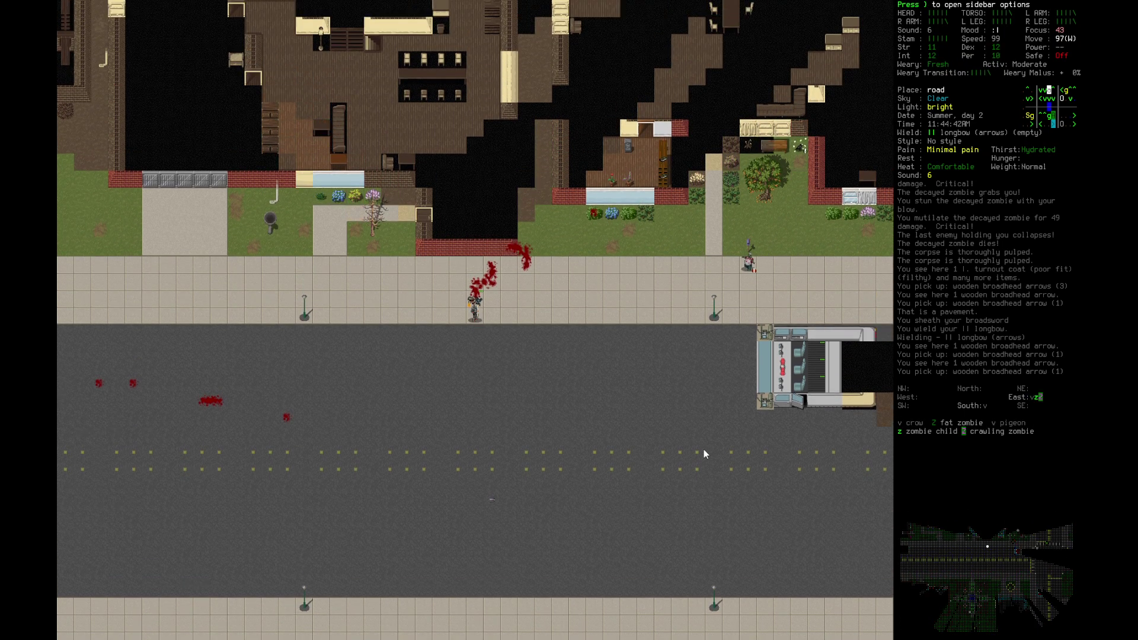
key(s)
key(Up)
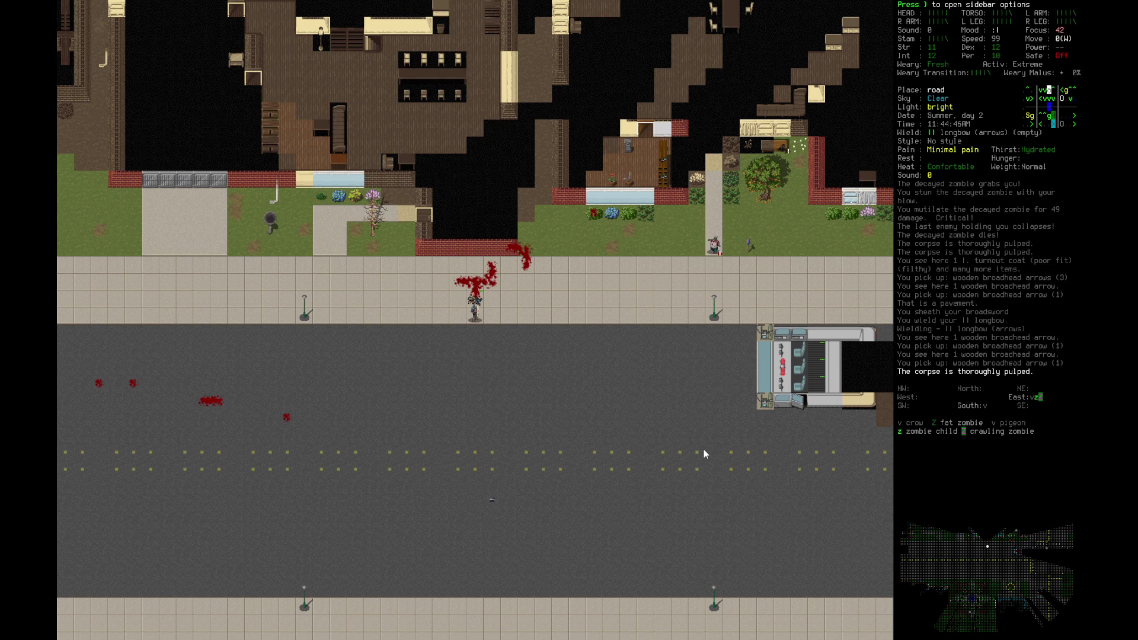
key(a)
Step: Draw the broadsword and drop the longbow
key(Right)
key(Return)
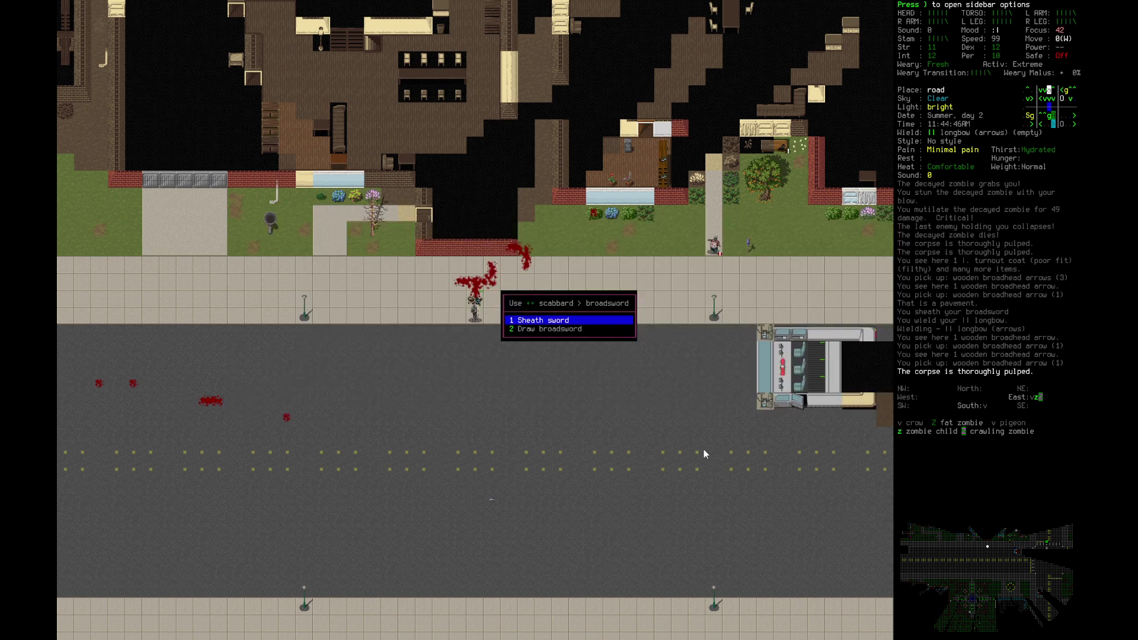
key(Down)
key(Return)
key(Return)
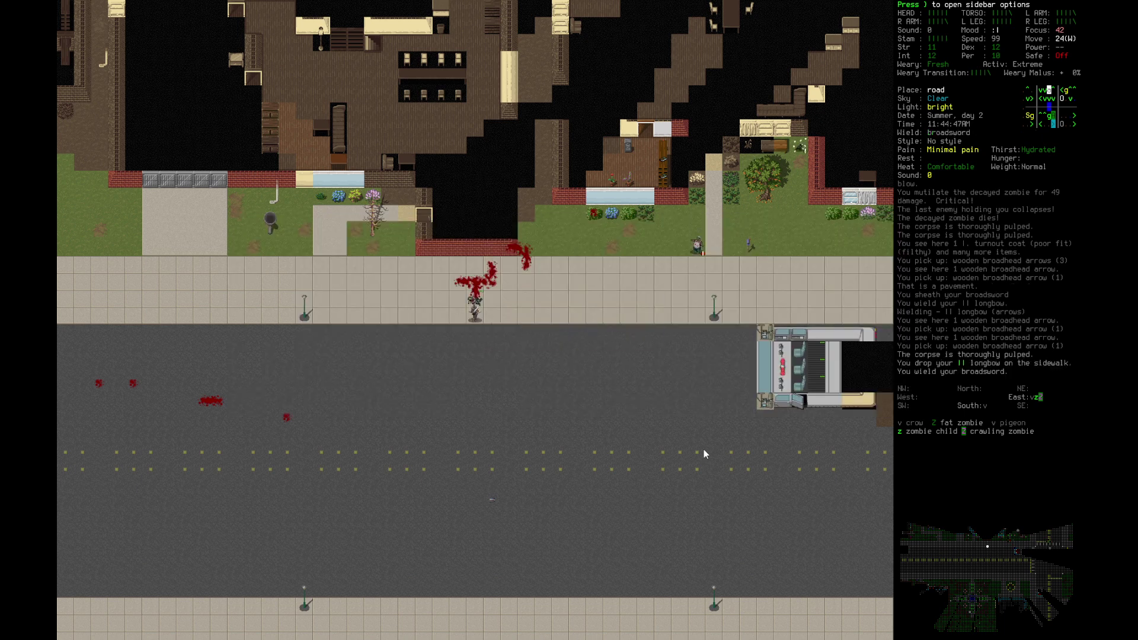
Step: Walk northeast and kill the fat zombie with the broadsword
key(9)
key(8)
key(9)
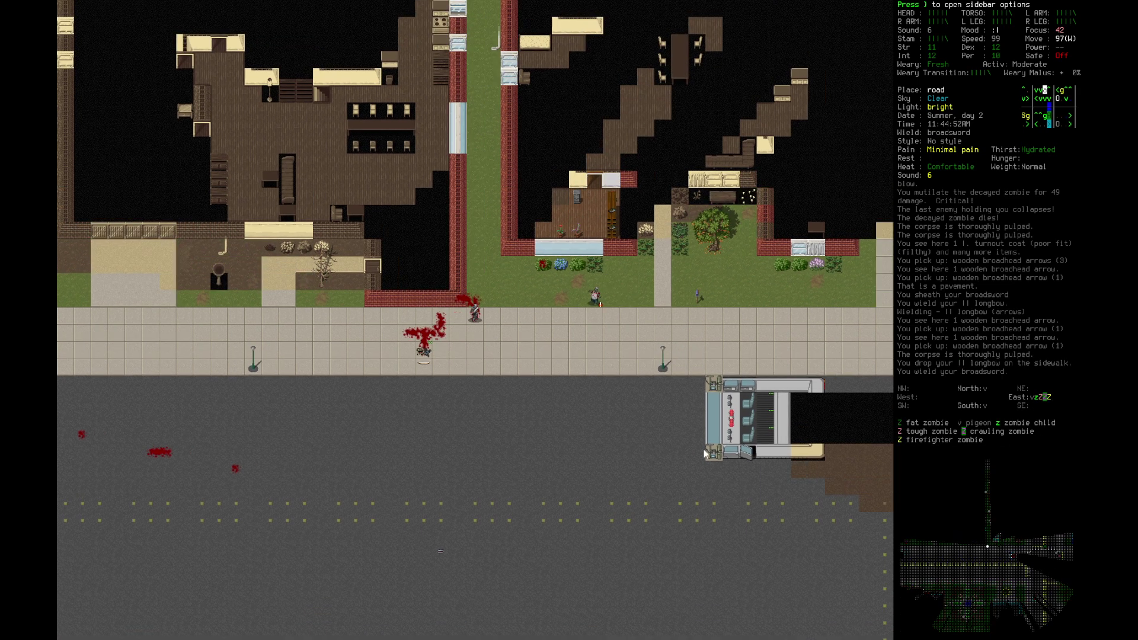
key(6)
key(6)
key(9)
key(6)
key(6)
key(6)
key(6)
key(6)
key(6)
Step: Pulp the fat zombie's corpse and pick up its lighter
key(s)
key(6)
key(Right)
key(Return)
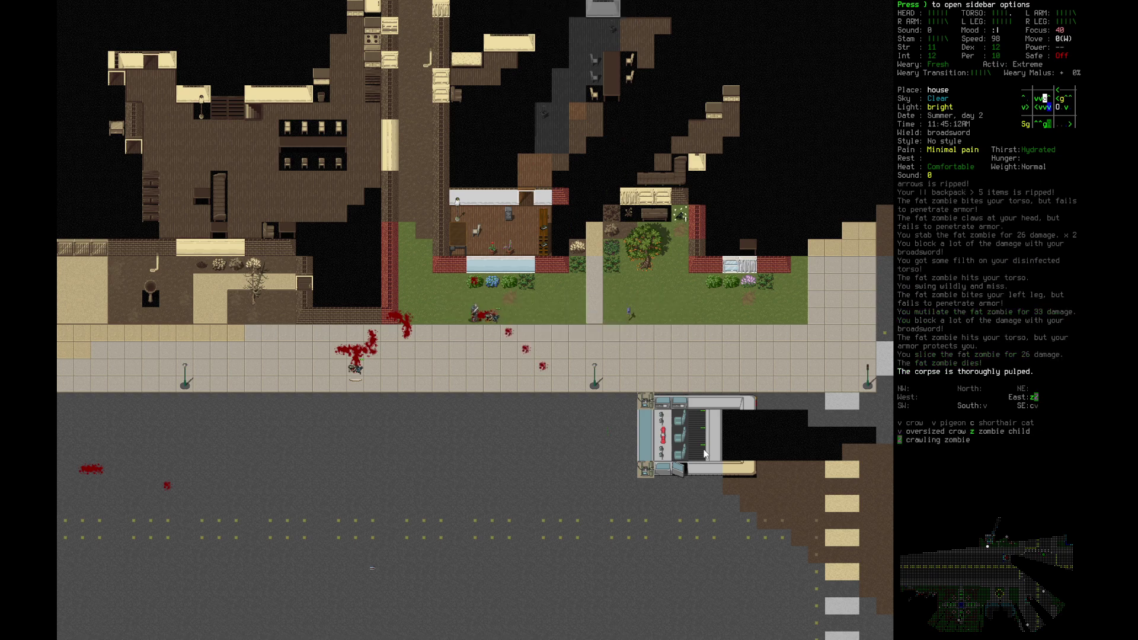
key(g)
key(6)
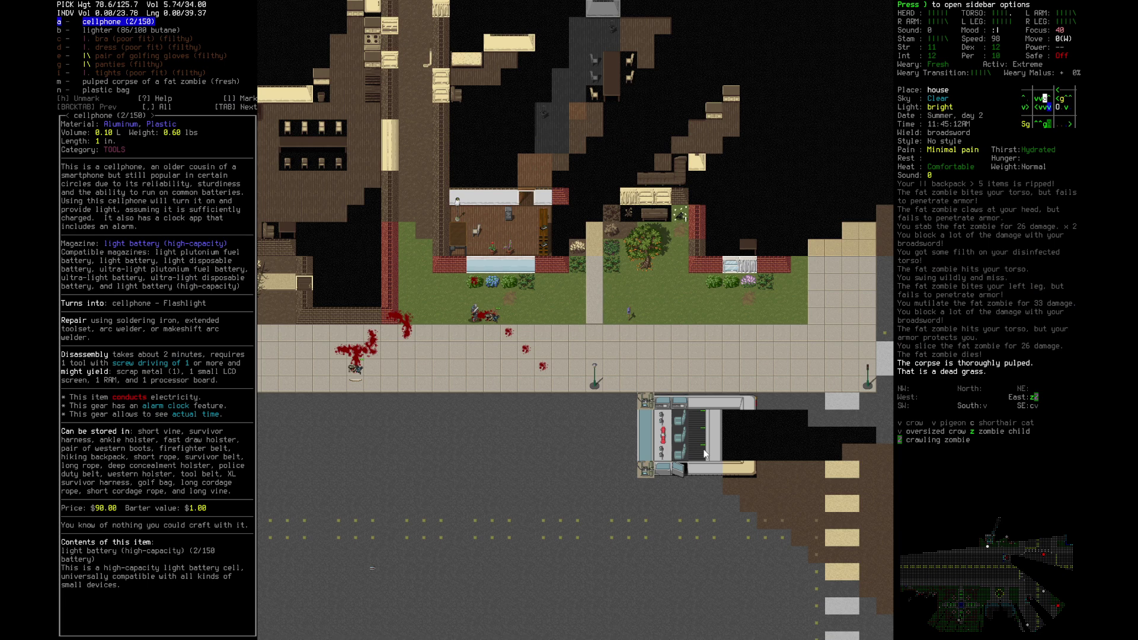
key(Down)
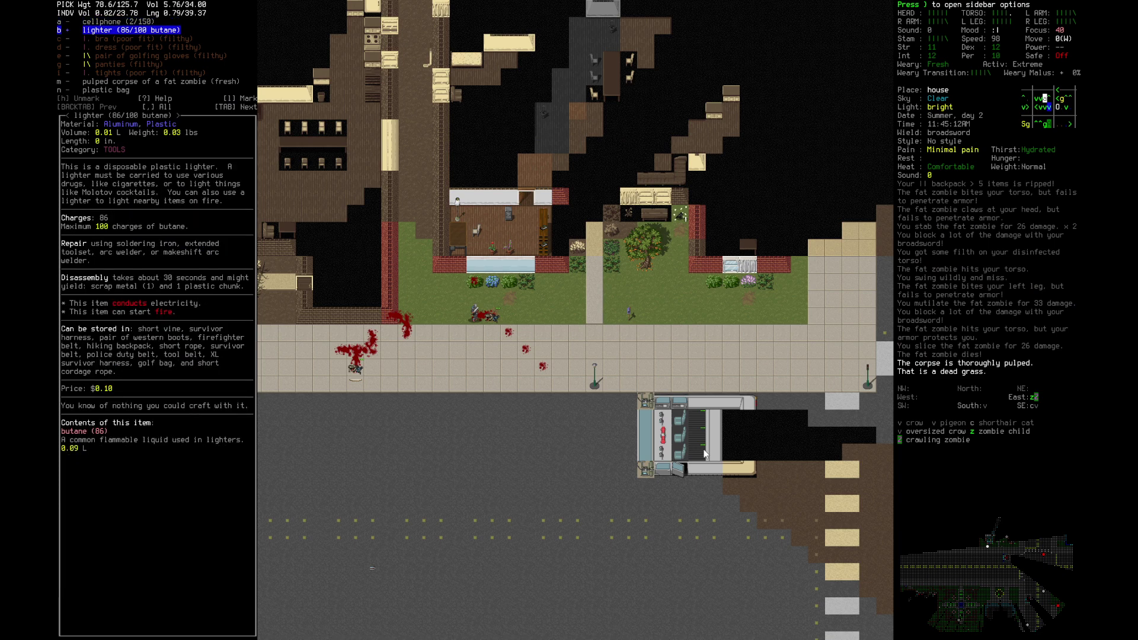
key(Return)
key(Down)
Step: Walk south and southwest onto the road, then wait two turns for the zombies
key(Down)
key(Down)
key(Down)
key(Down)
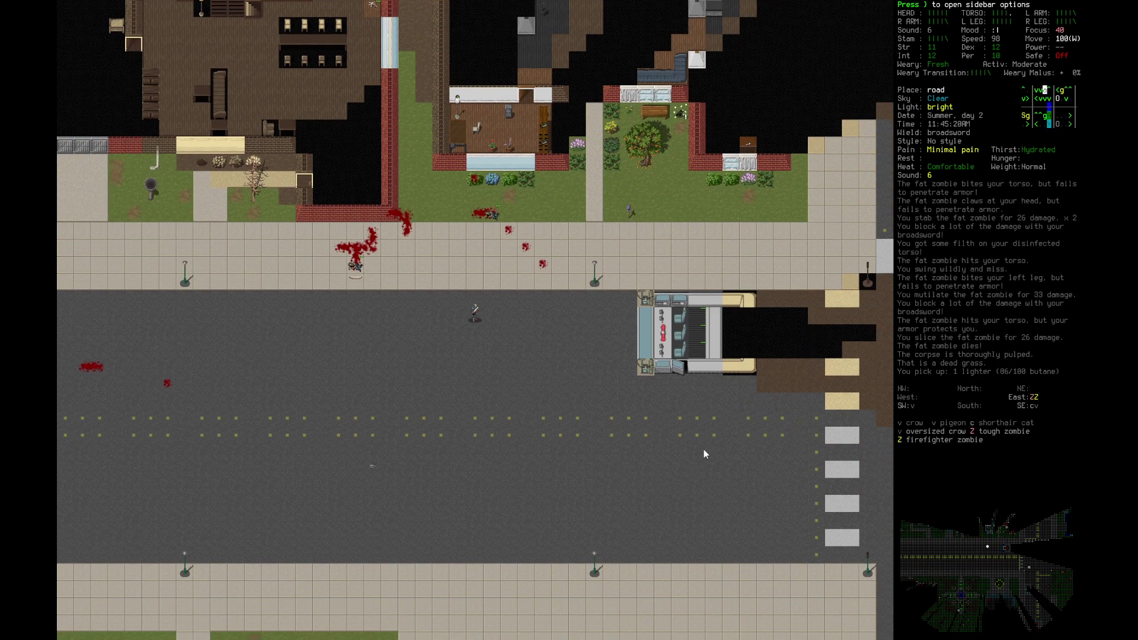
key(Down)
key(Down)
key(Down)
key(Down)
key(Left)
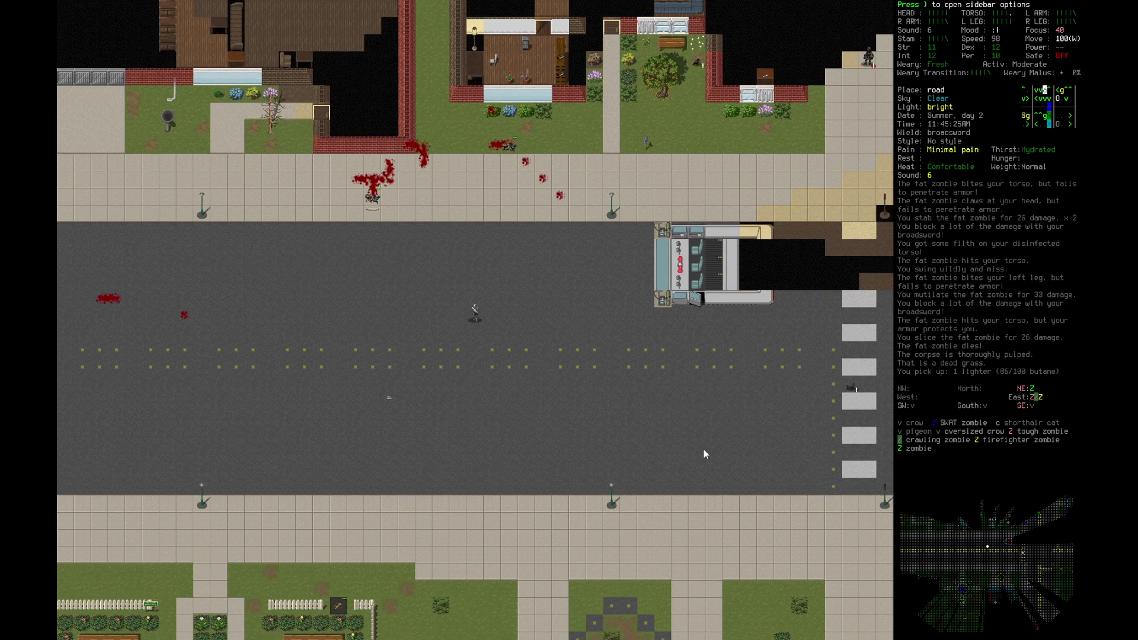
key(Down)
key(Down)
key(Left)
key(Down)
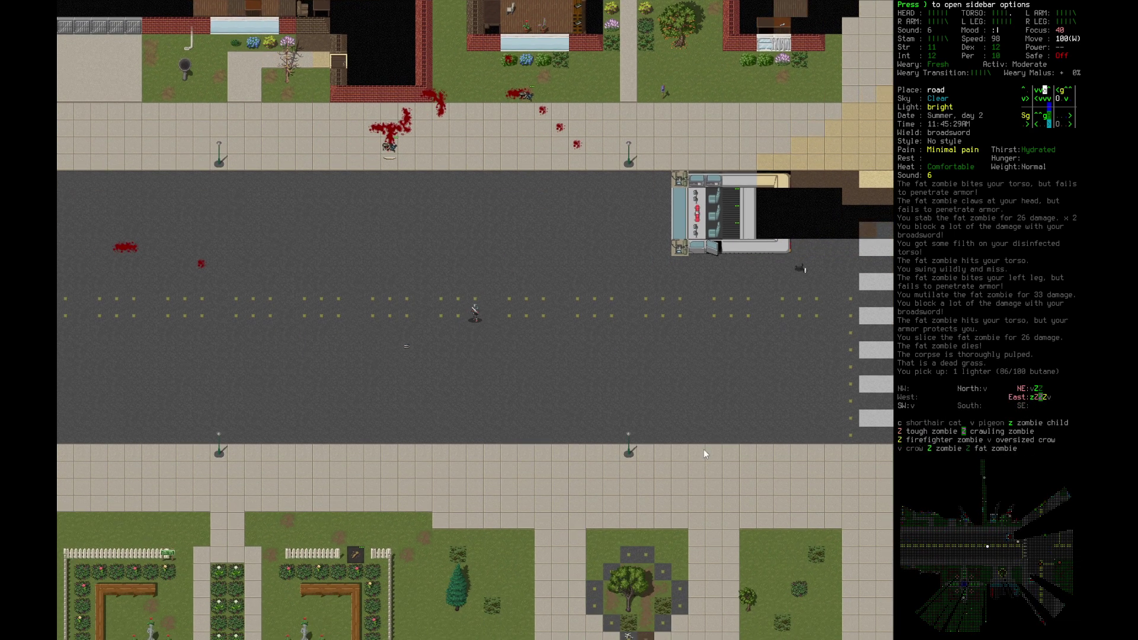
key(period)
key(period)
key(period)
key(period)
key(period)
key(period)
key(period)
Step: Move northeast toward the sidewalk, then northwest and west along the road
key(Up)
key(Up)
key(Right)
key(Up)
key(period)
key(period)
key(period)
key(period)
key(period)
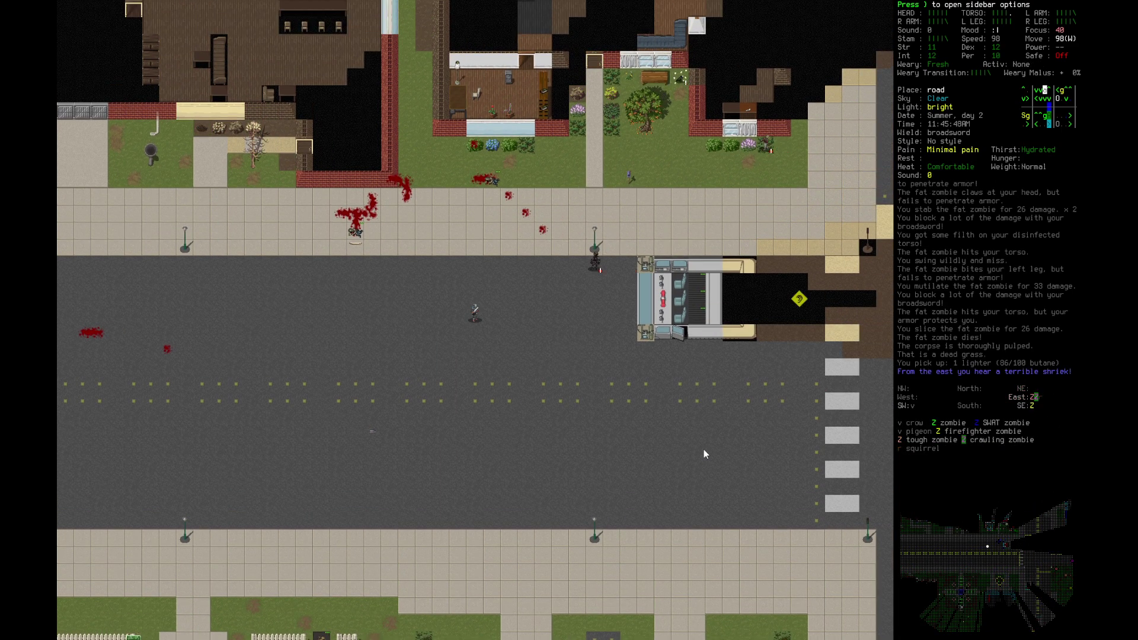
key(Left)
key(Up)
key(Left)
key(Up)
key(Left)
key(Left)
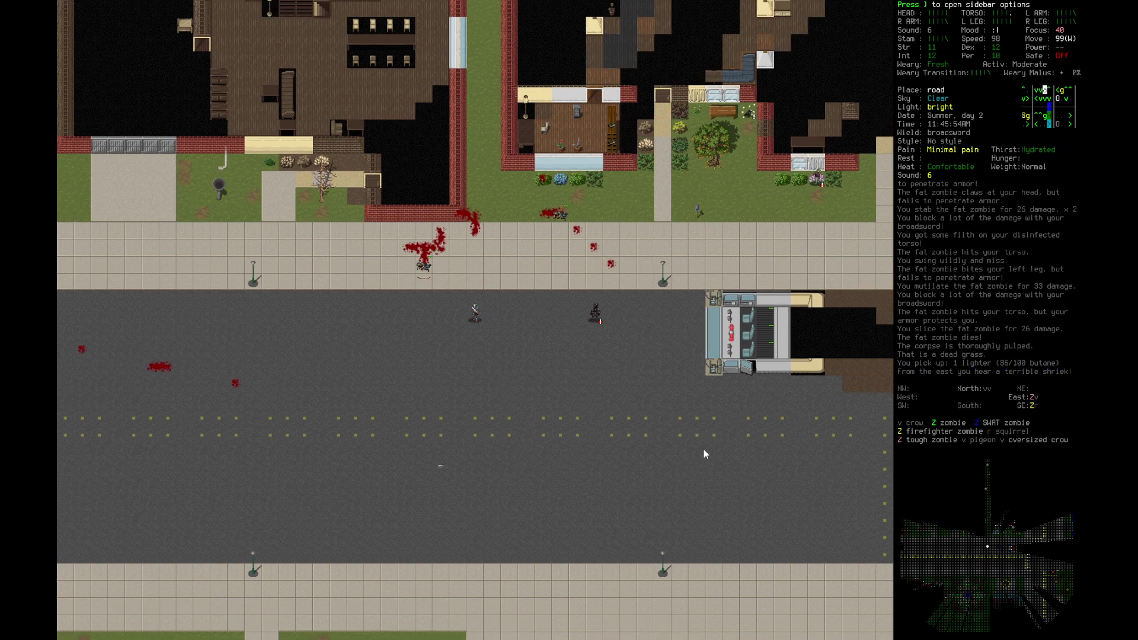
key(Left)
key(Left)
key(Left)
key(Left)
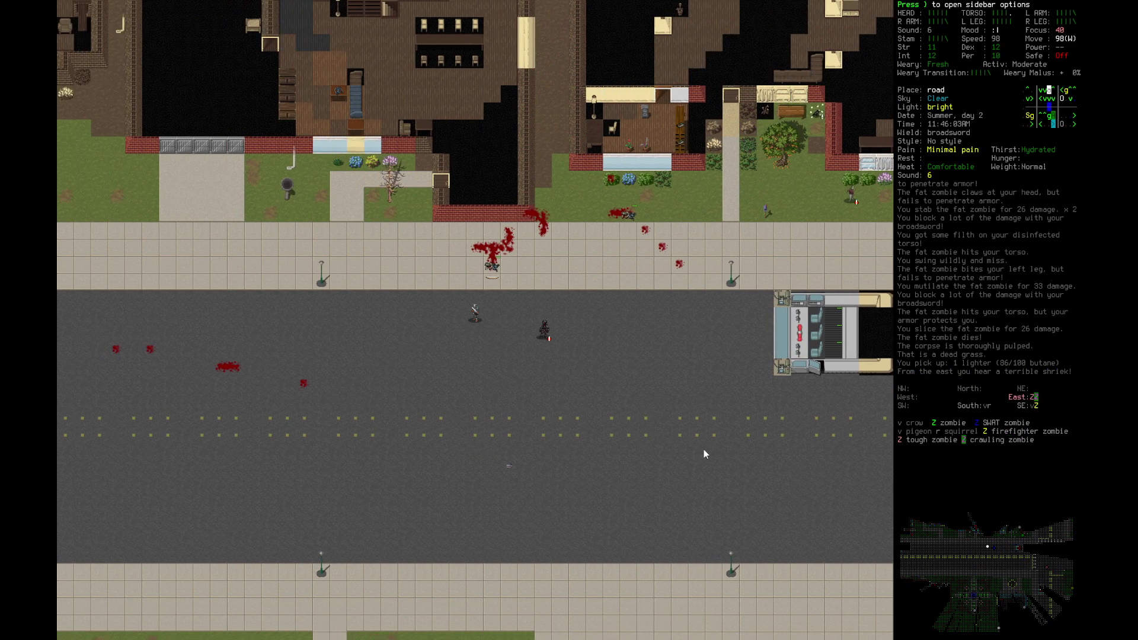
key(Left)
key(Left)
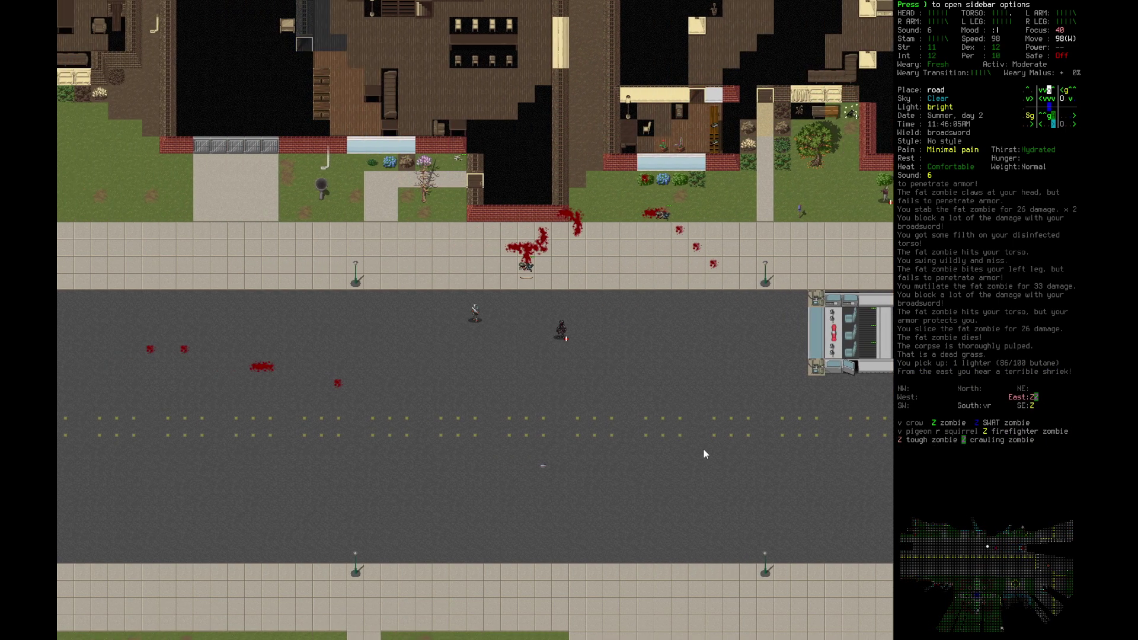
Step: Check the inventory, then cut down the grabbing SWAT zombie with the broadsword
key(i)
key(Escape)
key(Right)
key(Right)
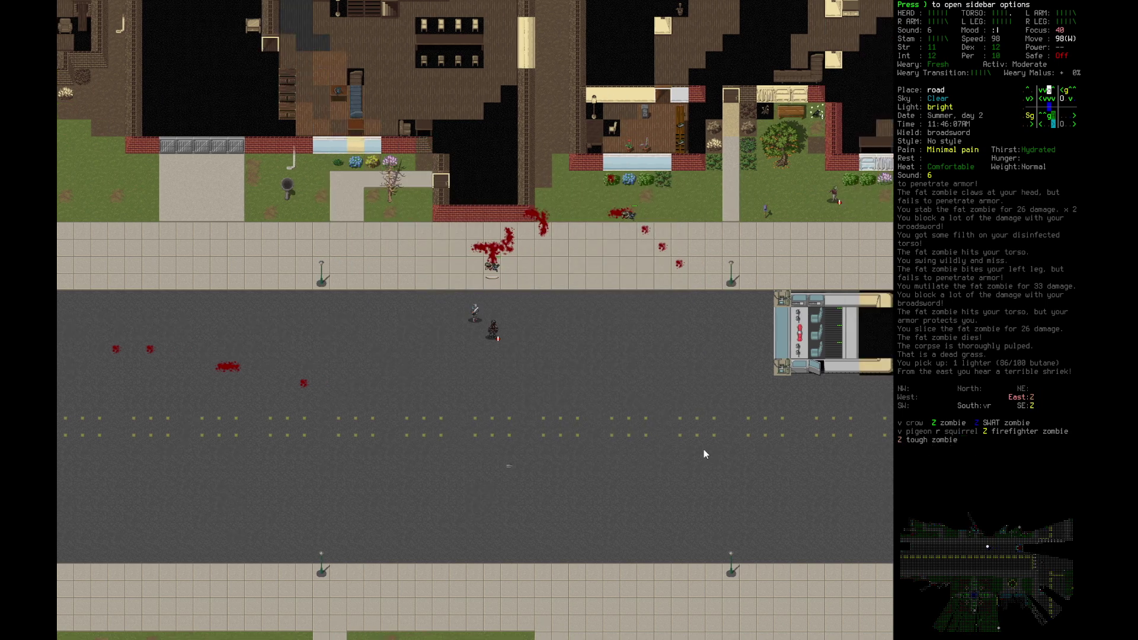
key(Down)
key(Right)
key(Right)
key(Right)
key(Right)
key(Right)
key(Right)
key(Right)
key(Right)
key(Right)
key(Right)
key(Right)
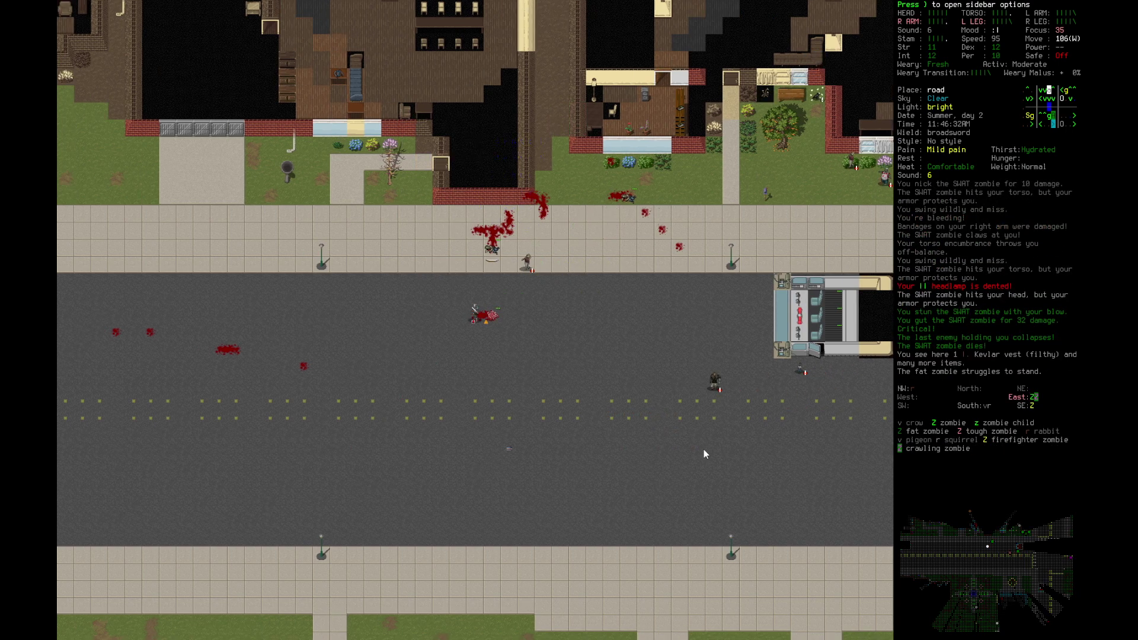
Step: Check the character sheet, then move northwest and kill the adjacent zombie
key(at)
key(Escape)
key(Up)
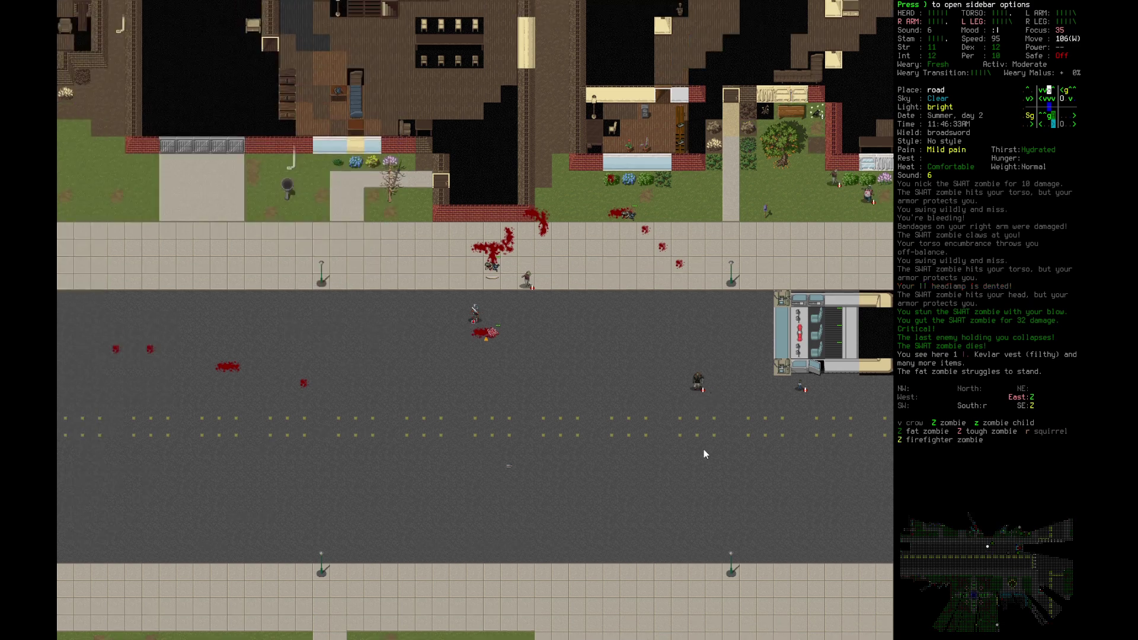
key(Up)
key(Up)
key(Left)
key(Left)
key(Left)
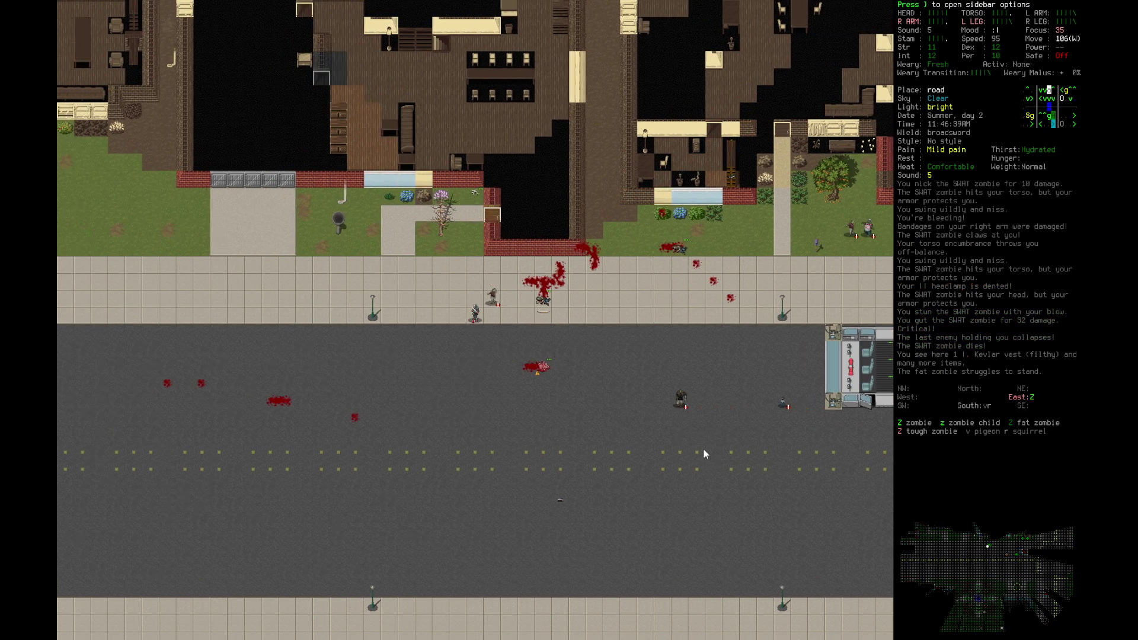
key(KP_9)
key(KP_9)
key(KP_9)
key(KP_9)
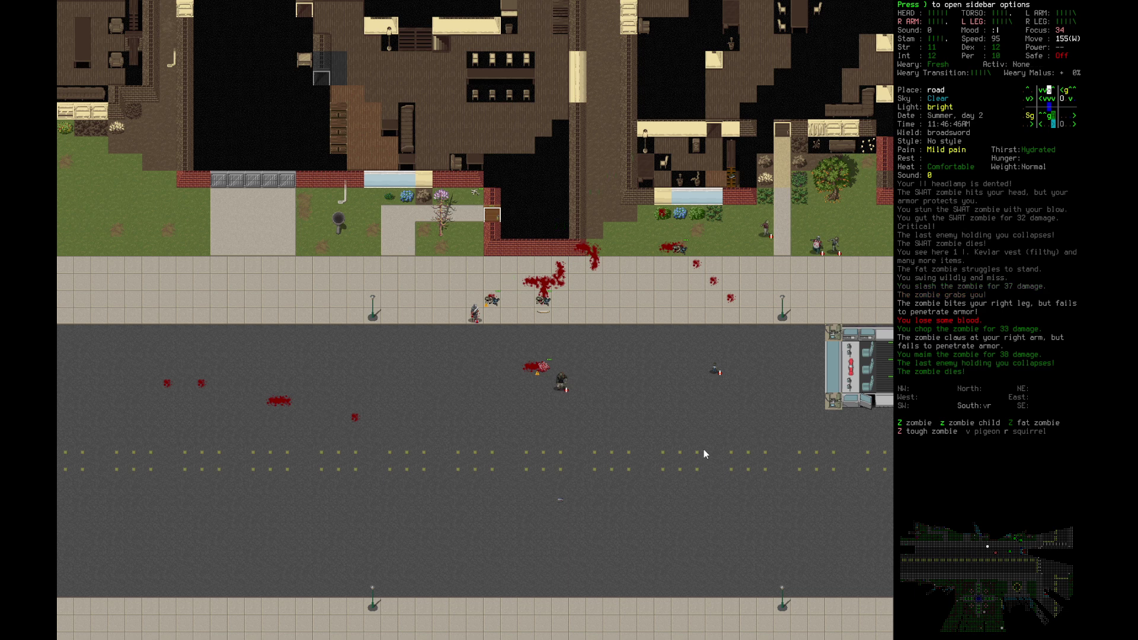
Step: Chase the remaining zombies west and kill the tough zombie
key(Left)
key(Left)
key(Left)
key(Left)
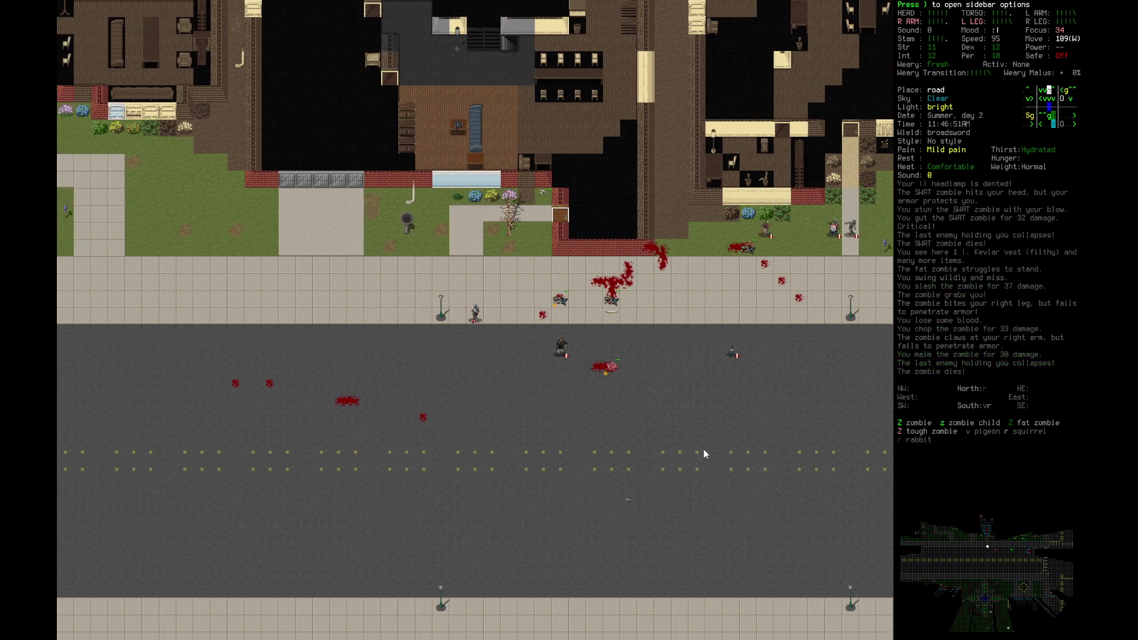
key(Left)
key(KP_1)
key(Left)
key(Left)
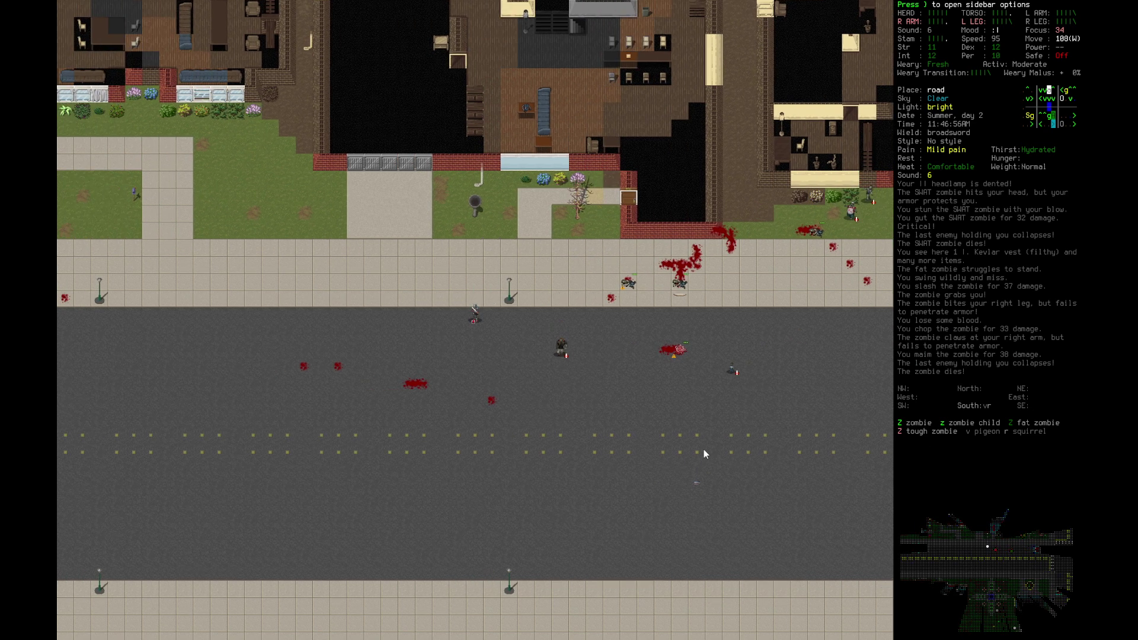
key(Left)
key(Left)
key(KP_1)
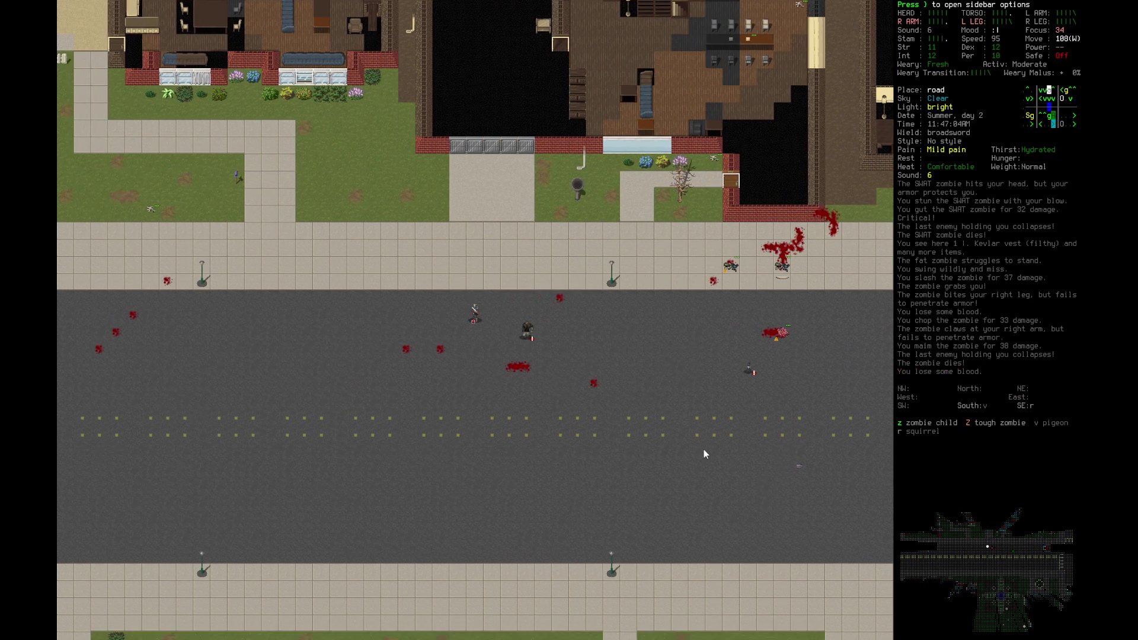
key(Down)
key(KP_9)
key(KP_9)
key(KP_9)
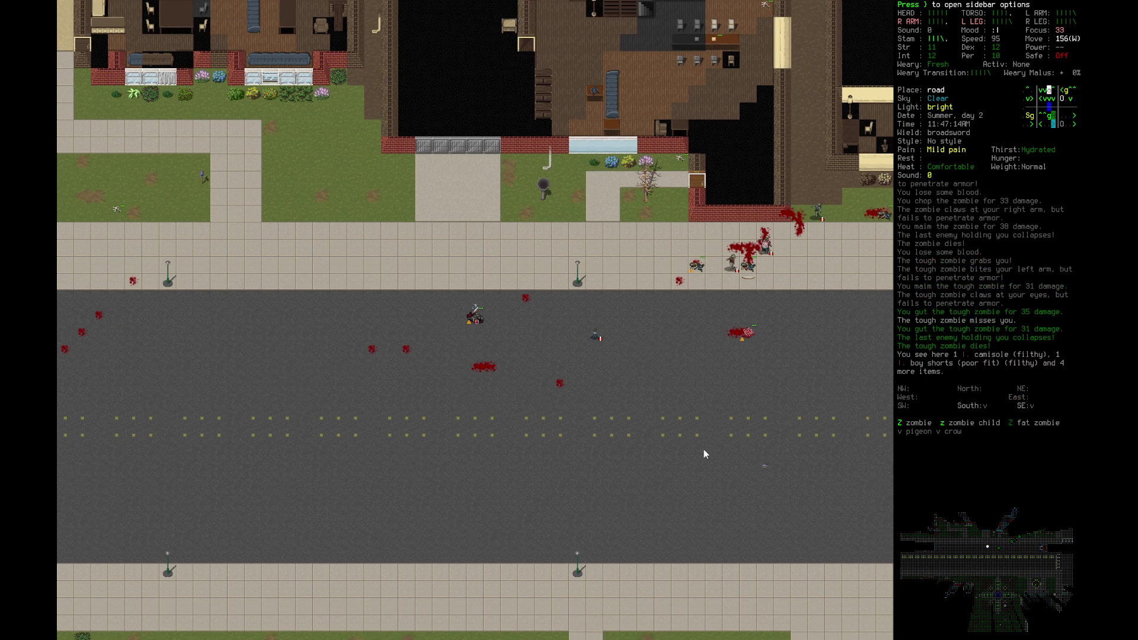
Step: Kill the zombie child and the zombie beside it with the broadsword
key(Right)
key(KP_3)
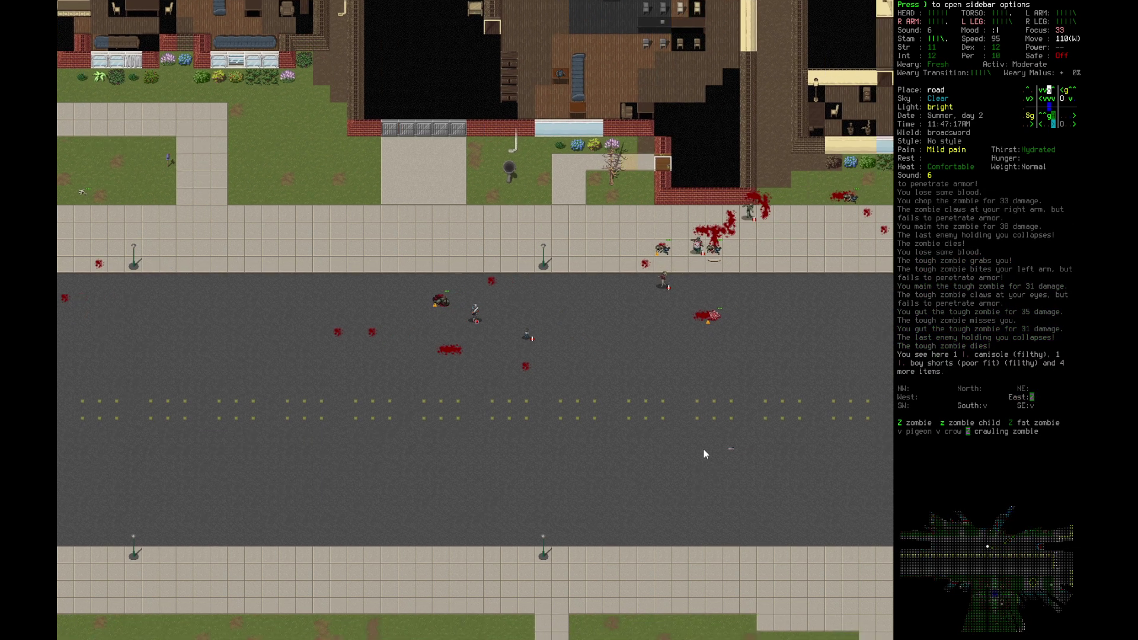
key(KP_3)
key(Right)
key(Right)
key(Up)
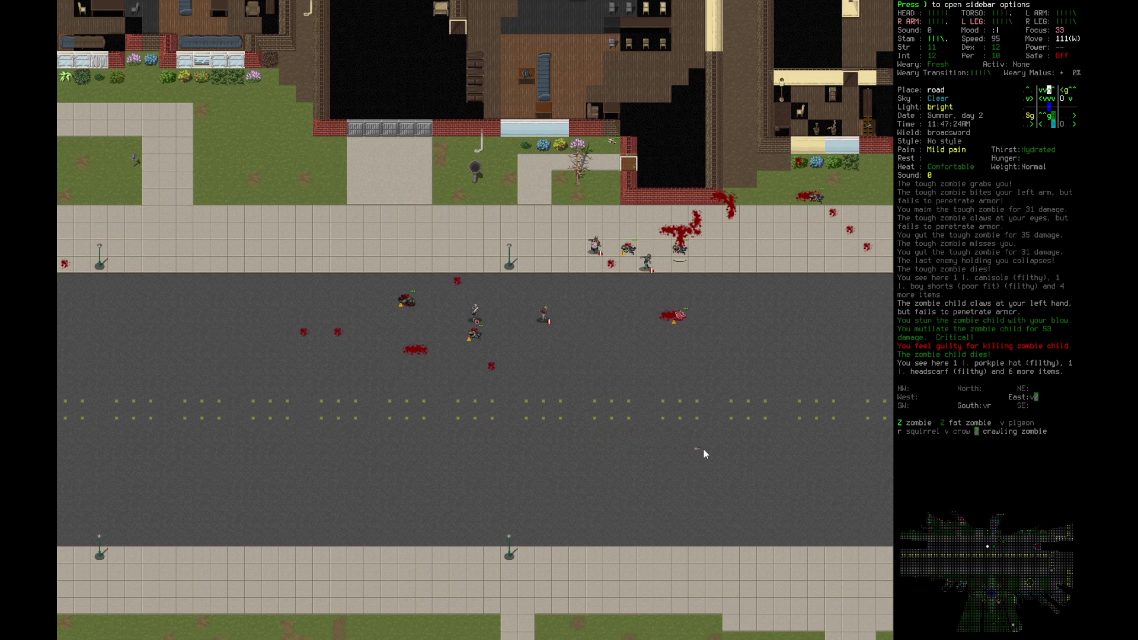
key(Right)
key(Right)
key(Right)
key(Right)
Step: Kill the fat zombie and pulp the nearby corpses, ignoring the crawling zombie warning
key(Up)
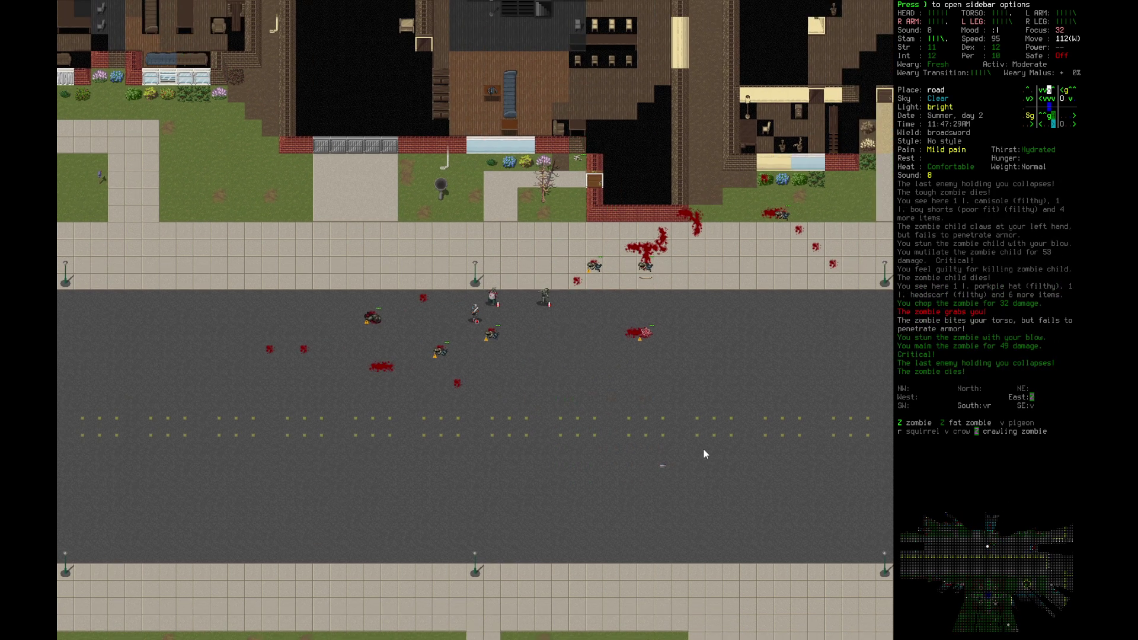
key(Up)
key(Right)
key(Right)
key(Right)
key(Right)
key(Right)
key(Right)
key(Right)
key(Left)
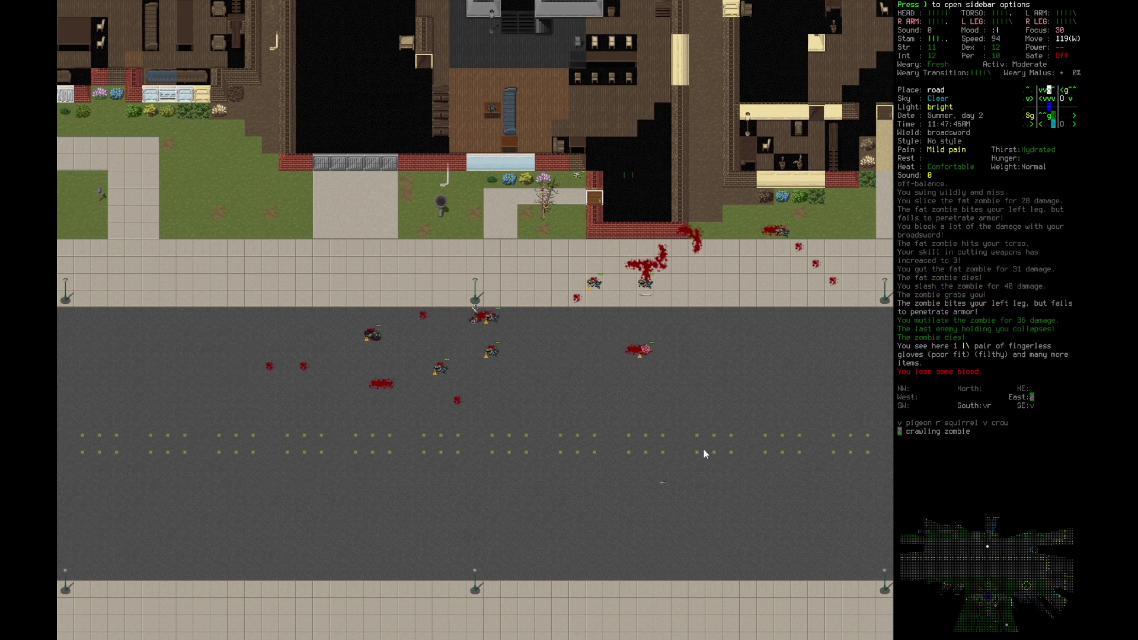
key(at)
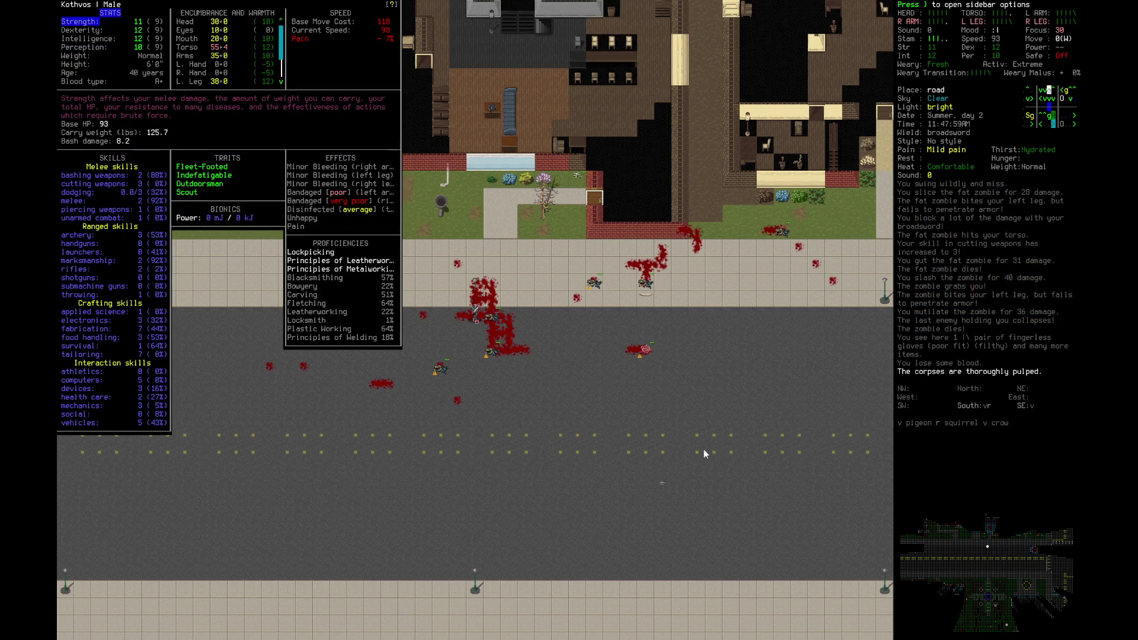
key(Escape)
key(Down)
key(Down)
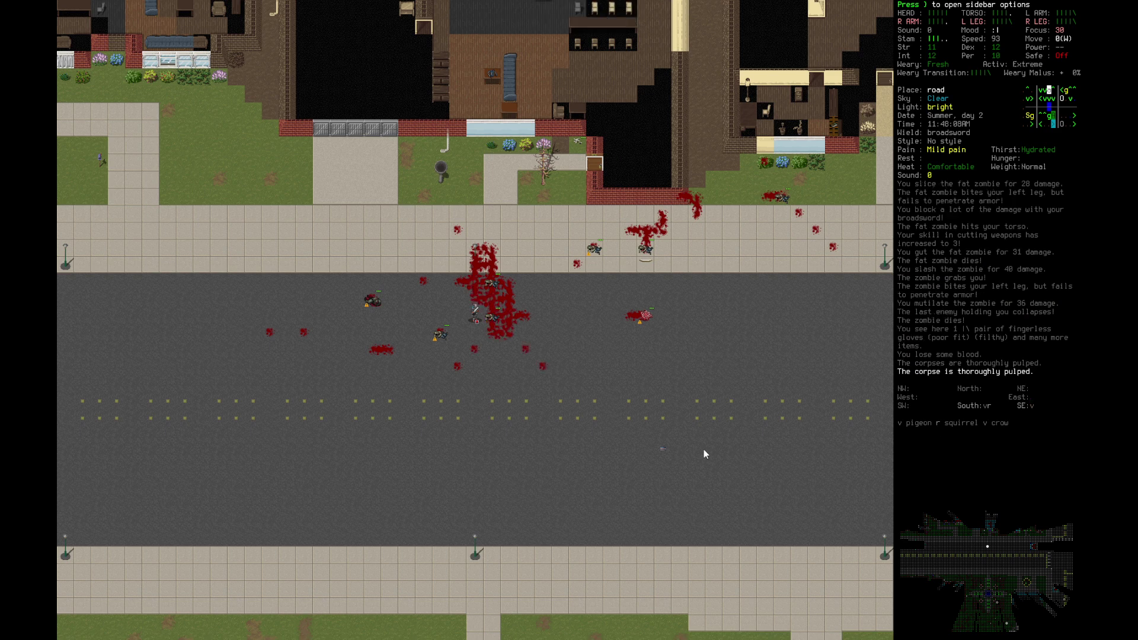
key(Left)
key(Left)
key(Right)
key(Right)
key(Return)
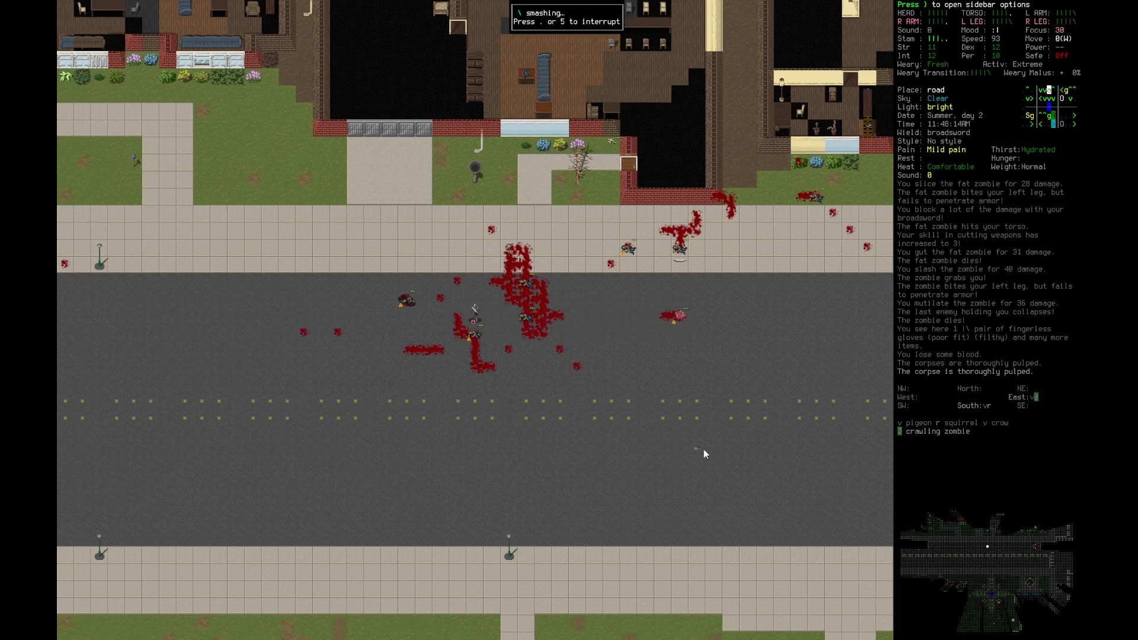
key(Left)
Step: Walk north onto the sidewalk, head east, and inspect the blood-splattered tile
key(Up)
key(Up)
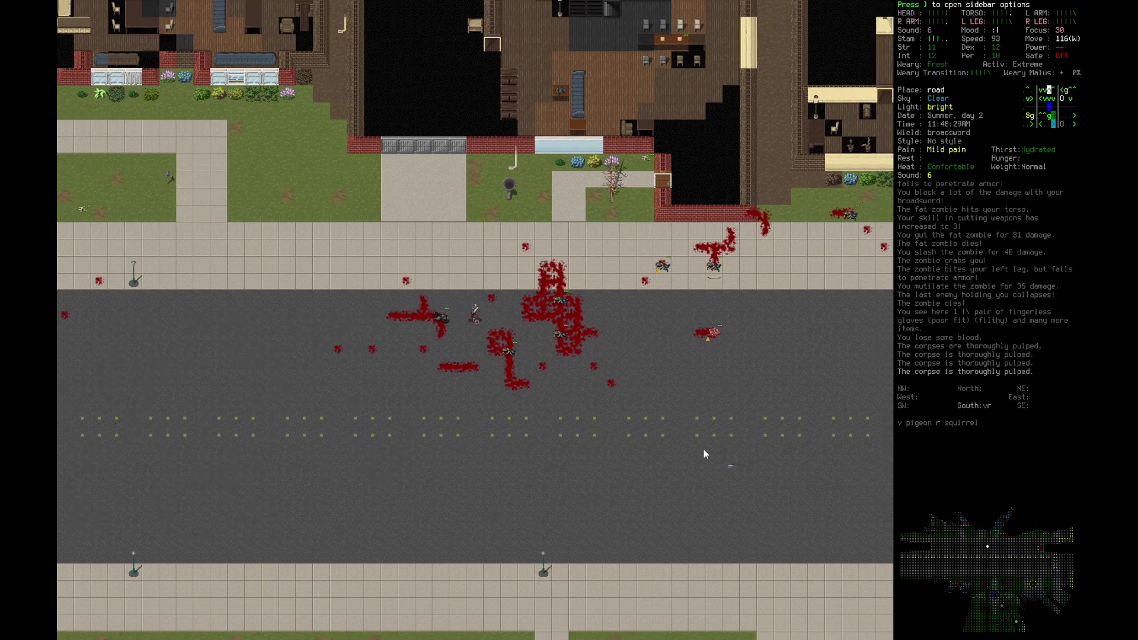
key(Up)
key(Right)
key(Right)
key(Up)
key(Right)
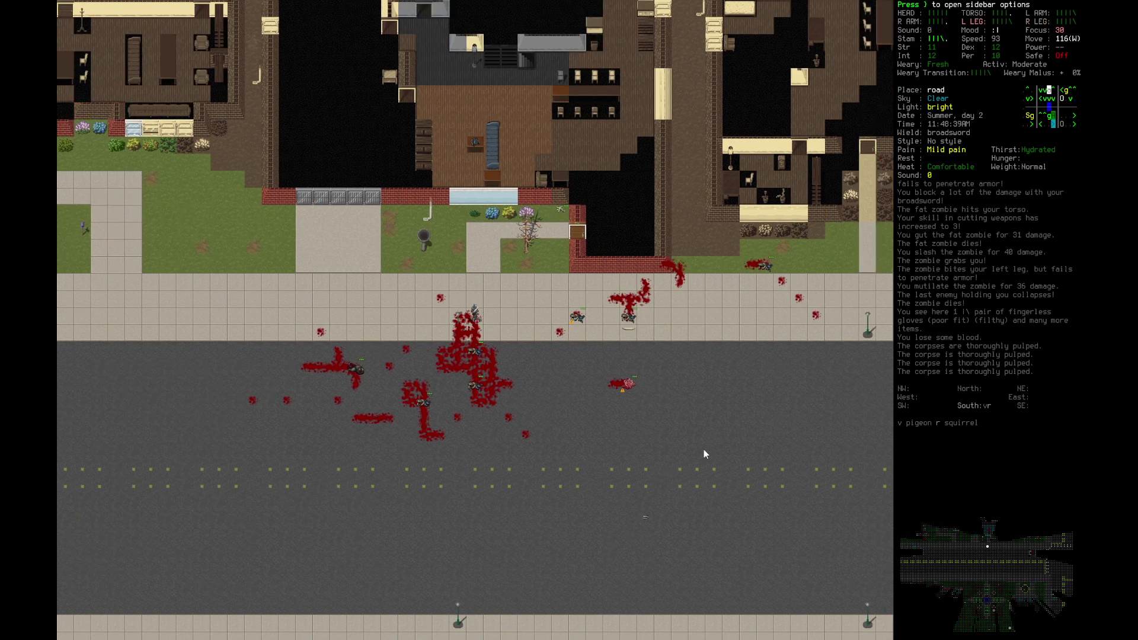
key(Right)
key(Right)
key(Left)
key(e)
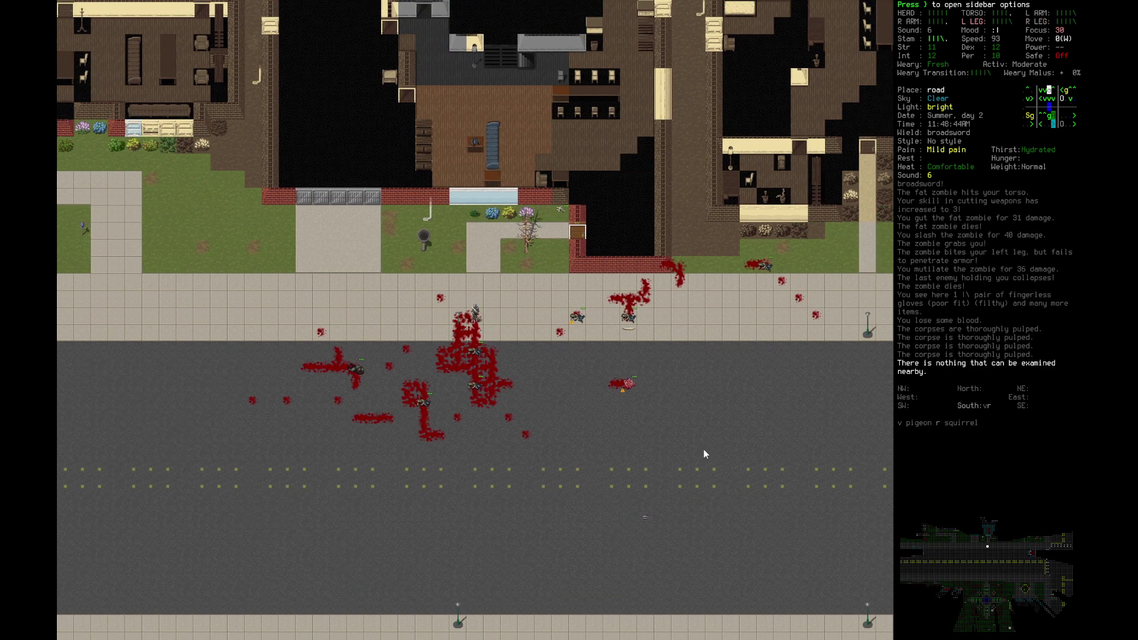
key(x)
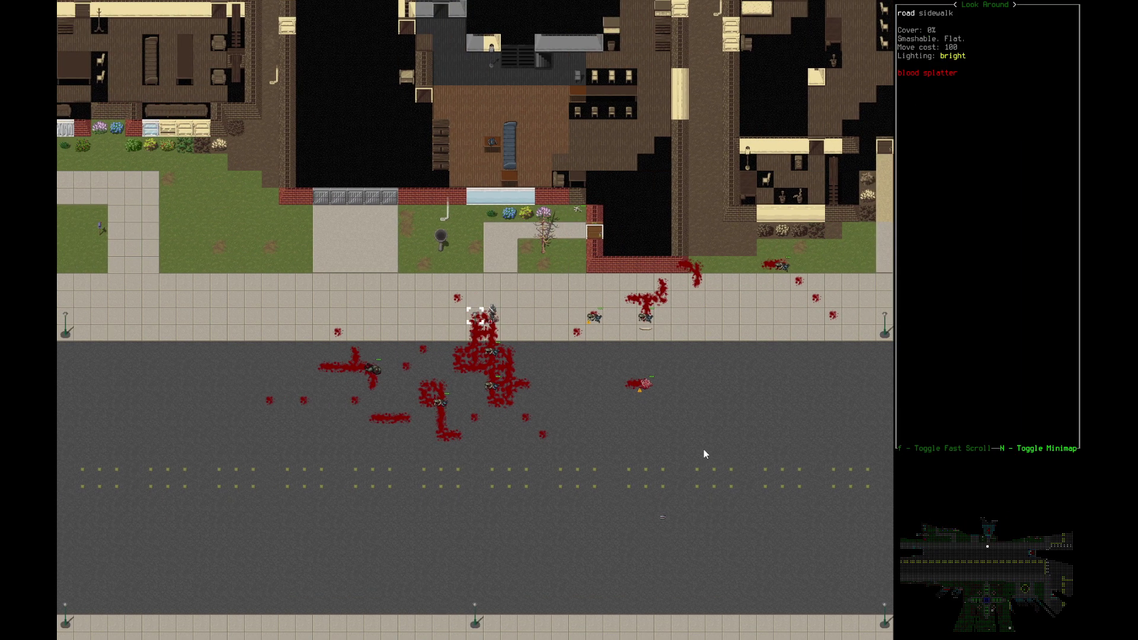
Step: Leave look mode and walk east along the sidewalk toward the corpses
key(Escape)
key(Right)
key(Right)
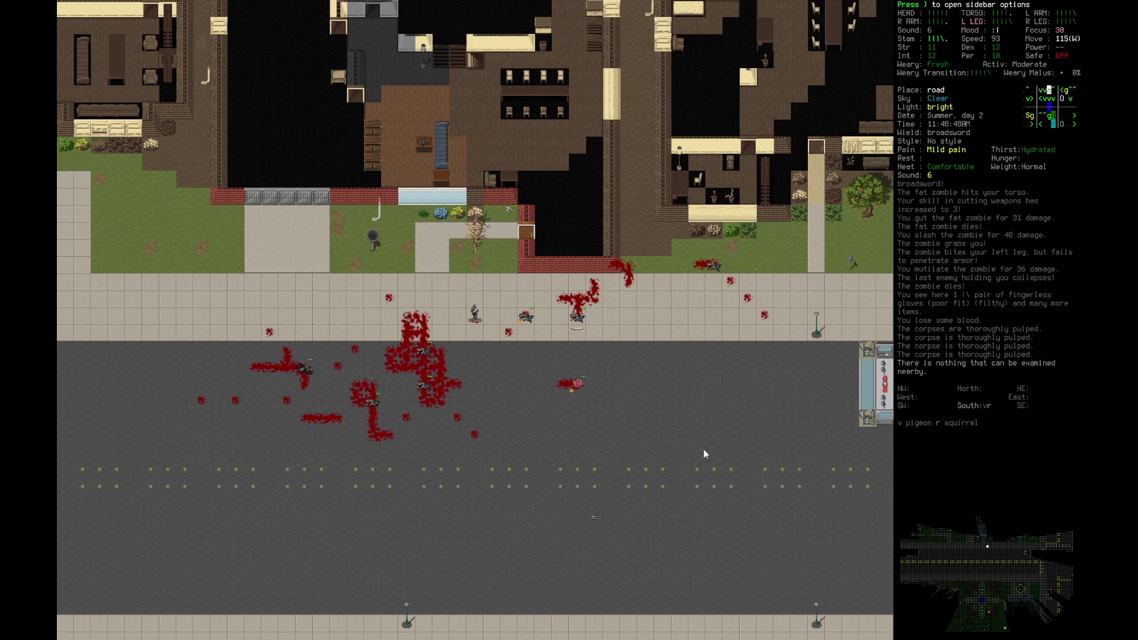
key(z)
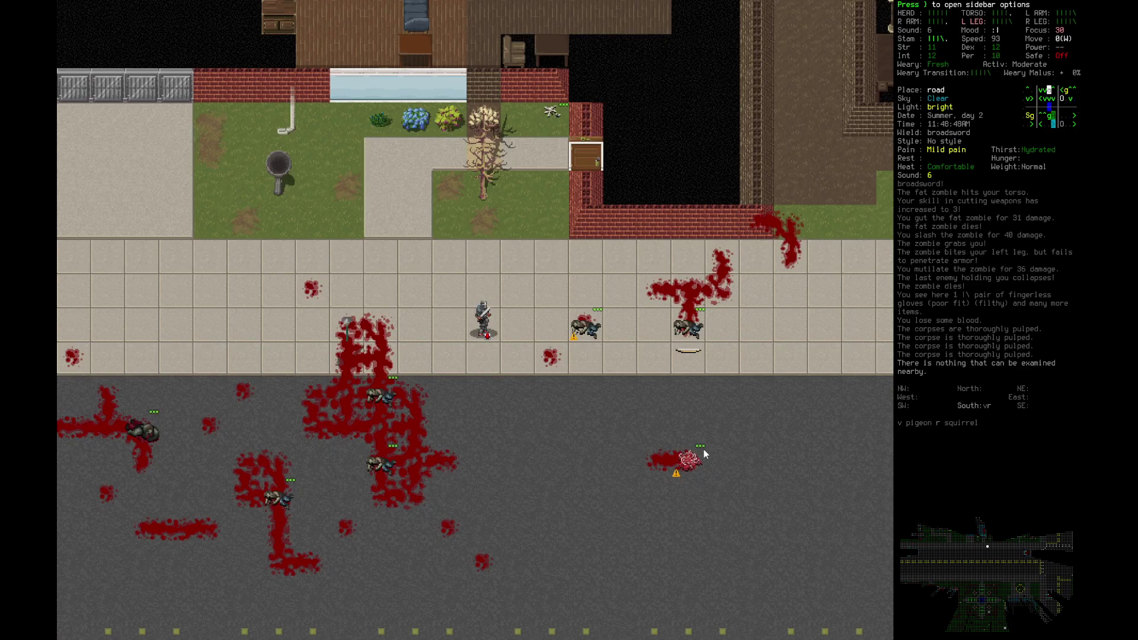
key(Left)
key(Left)
key(Left)
key(Left)
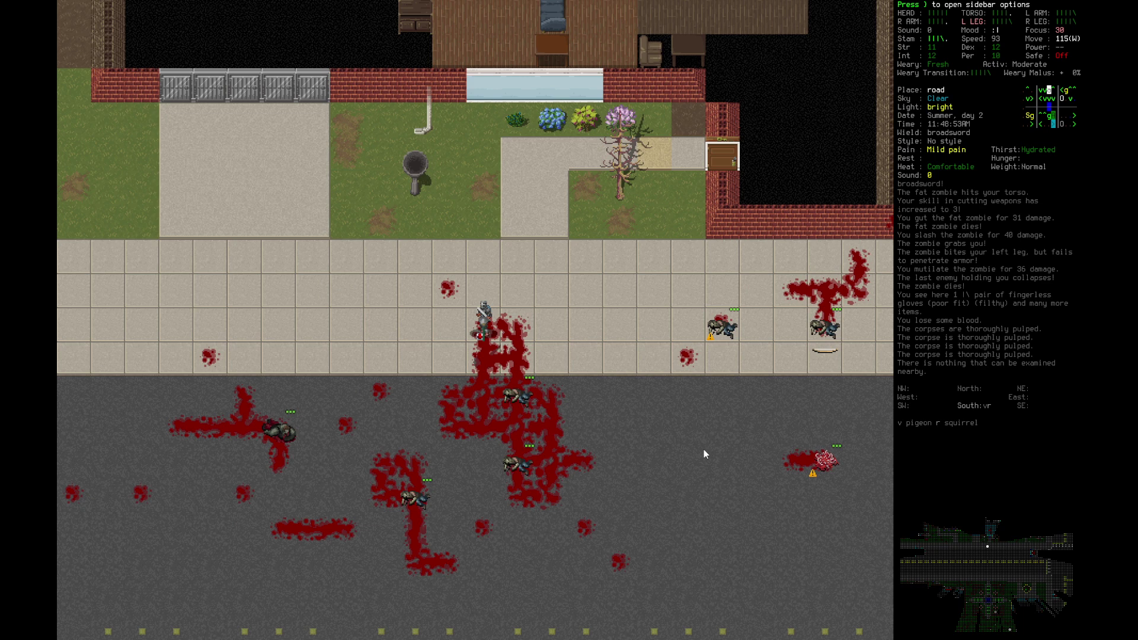
key(Right)
key(Right)
key(Right)
key(Right)
key(Right)
Step: Smash the corpse to the east and pick up the .357 SIG FMJ rounds
key(Right)
key(s)
key(Right)
key(e)
key(Right)
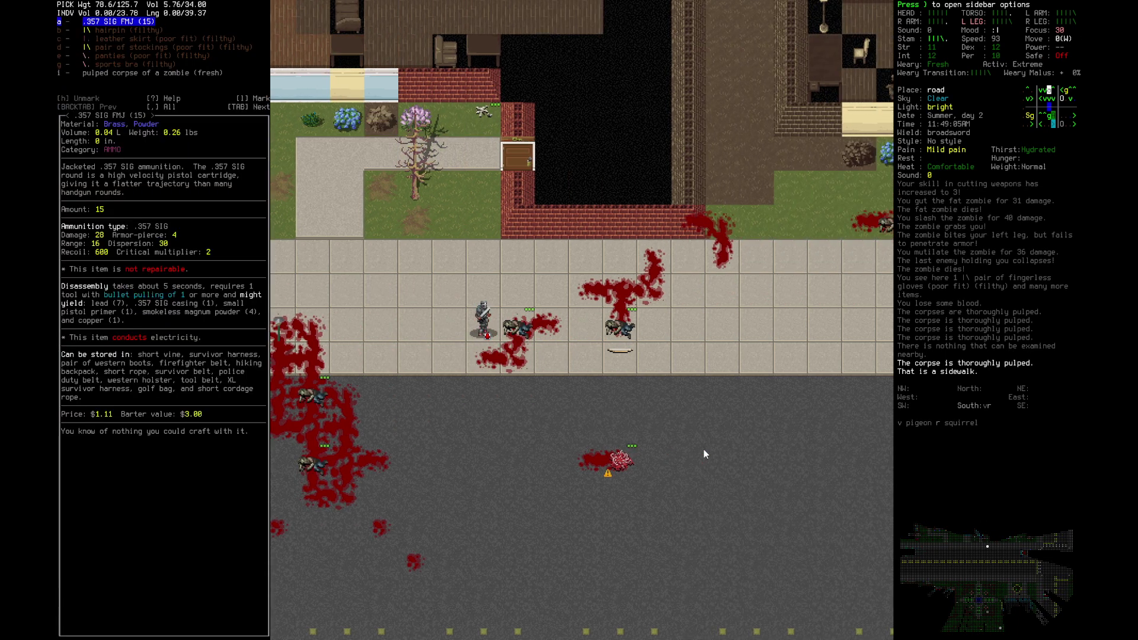
key(Return)
key(Right)
key(Right)
Step: Pick up and wield the longbow, sheathing the broadsword in its scabbard
key(Down)
key(Right)
key(e)
key(Right)
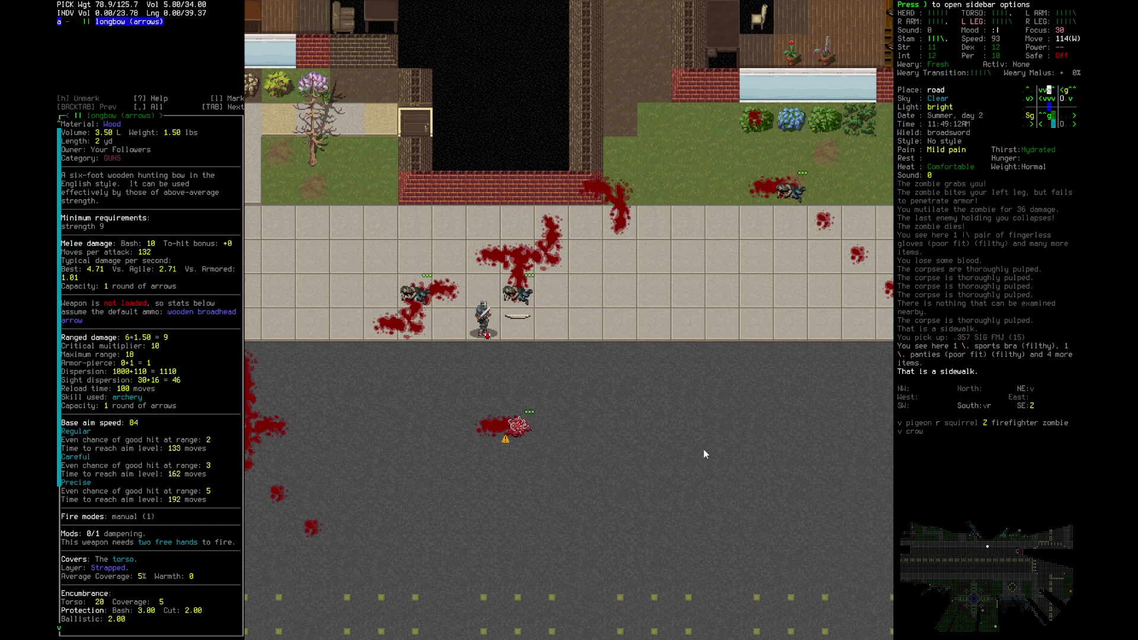
key(Return)
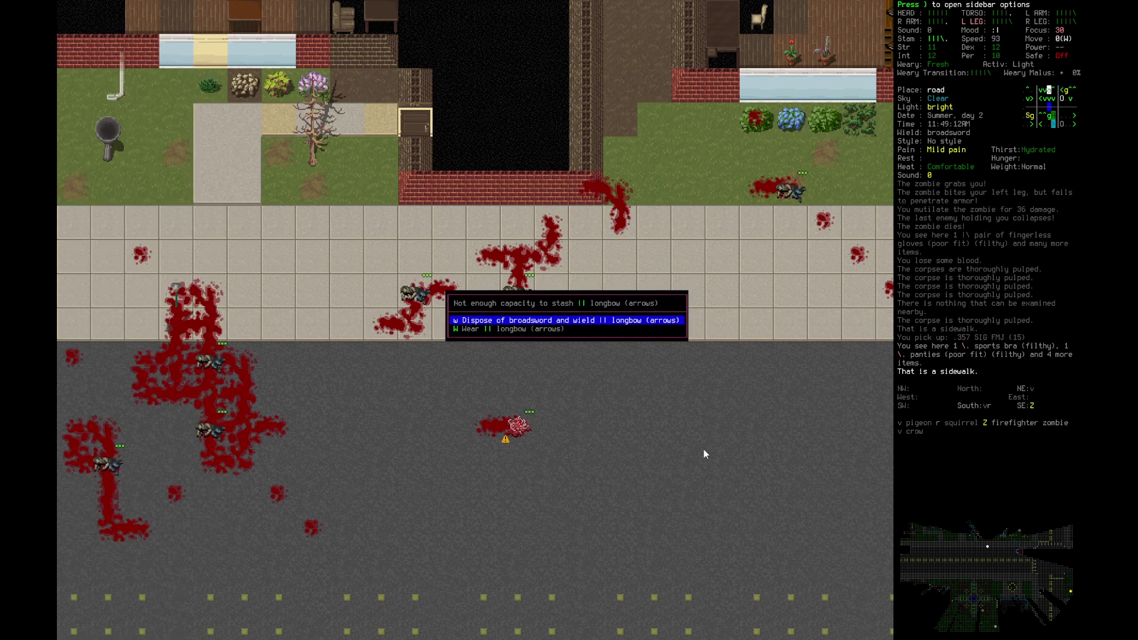
key(Return)
key(Up)
key(Return)
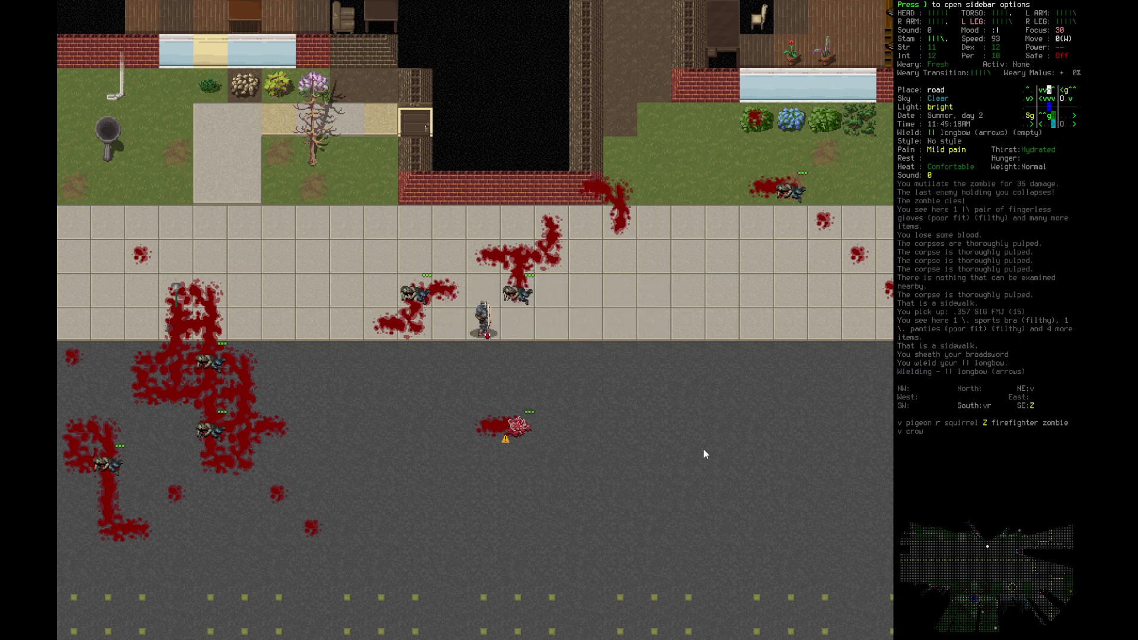
Step: Return to the road, pulp the corpse there, and check its tile without taking anything
key(Down)
key(Down)
key(Down)
key(e)
key(g)
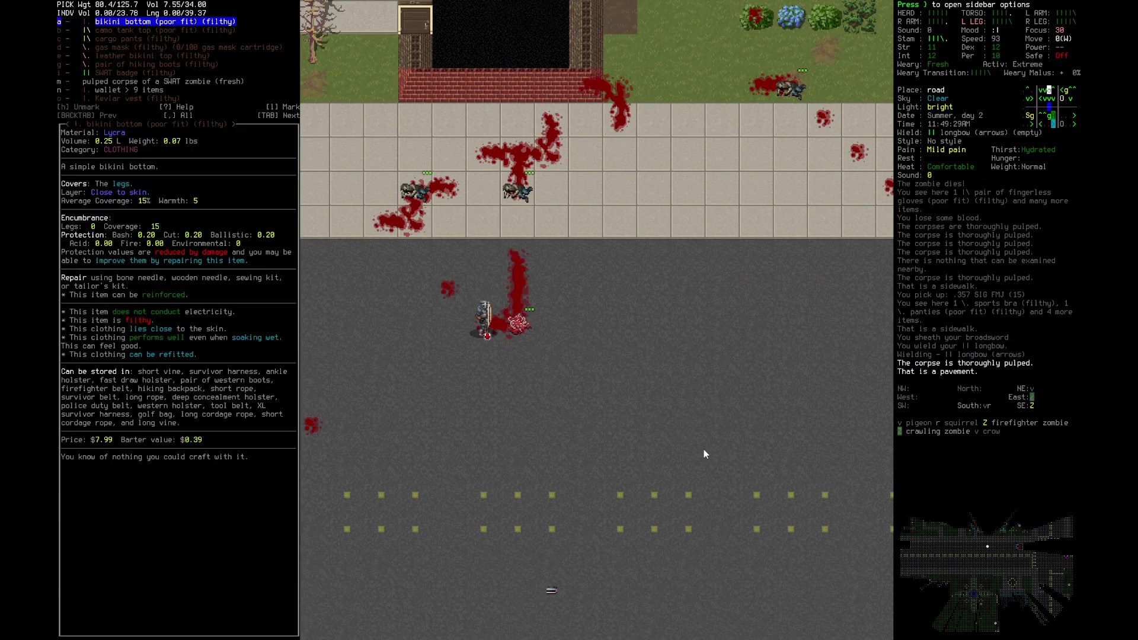
key(Escape)
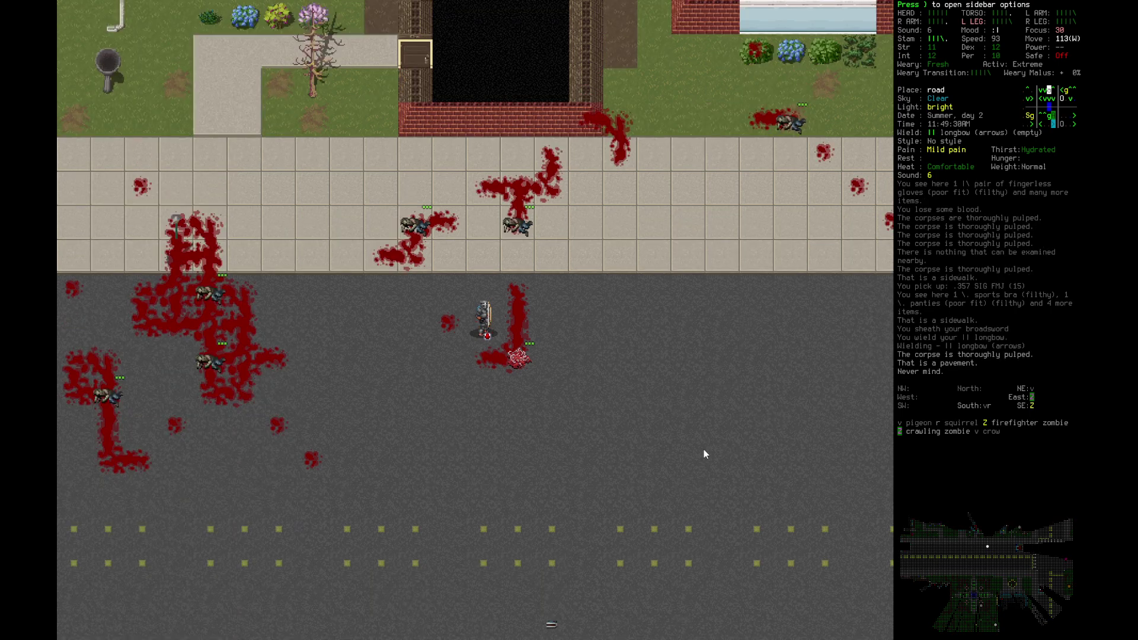
key(z)
key(Right)
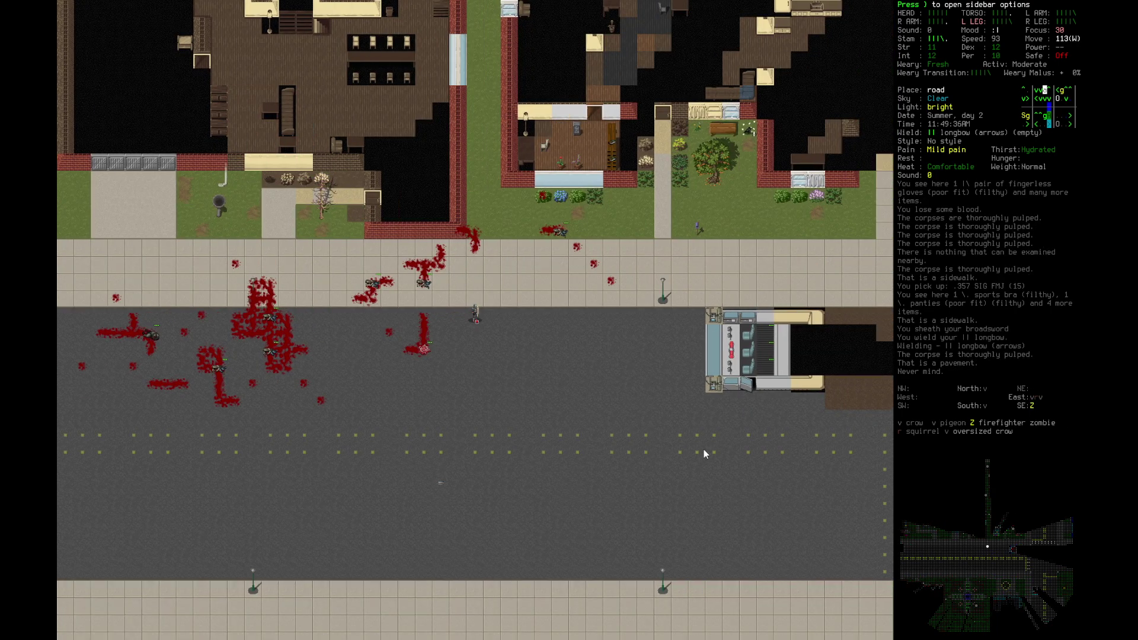
Step: Look across the street at the houses and the apricot tree
key(x)
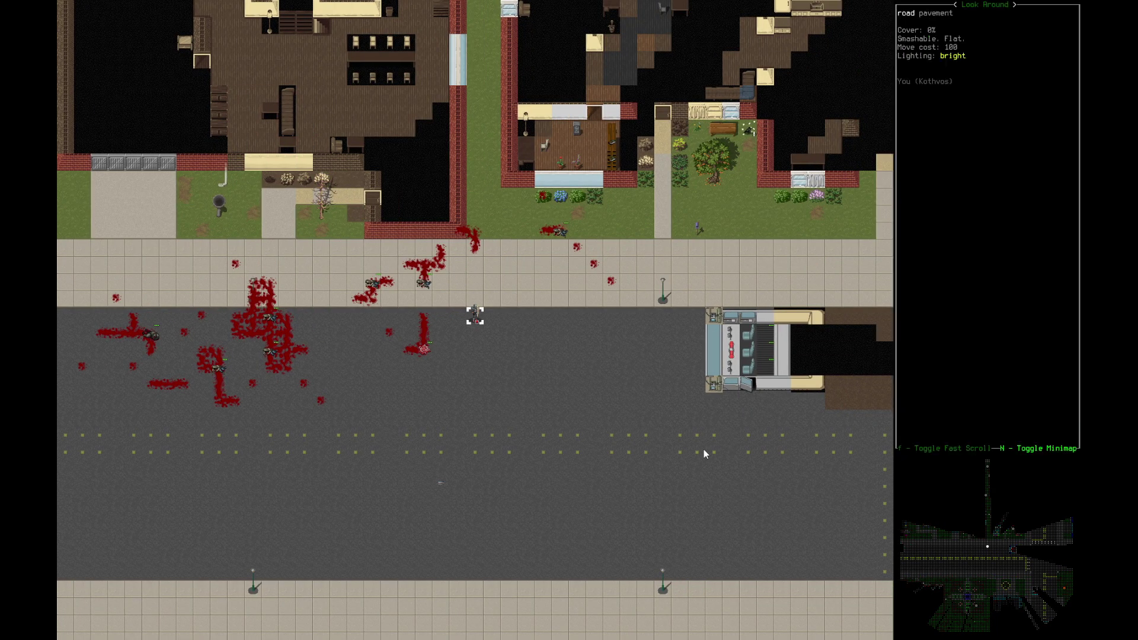
key(Right)
key(Up)
key(Up)
key(Up)
key(Up)
key(Right)
key(Right)
key(Right)
key(Right)
key(Right)
key(Down)
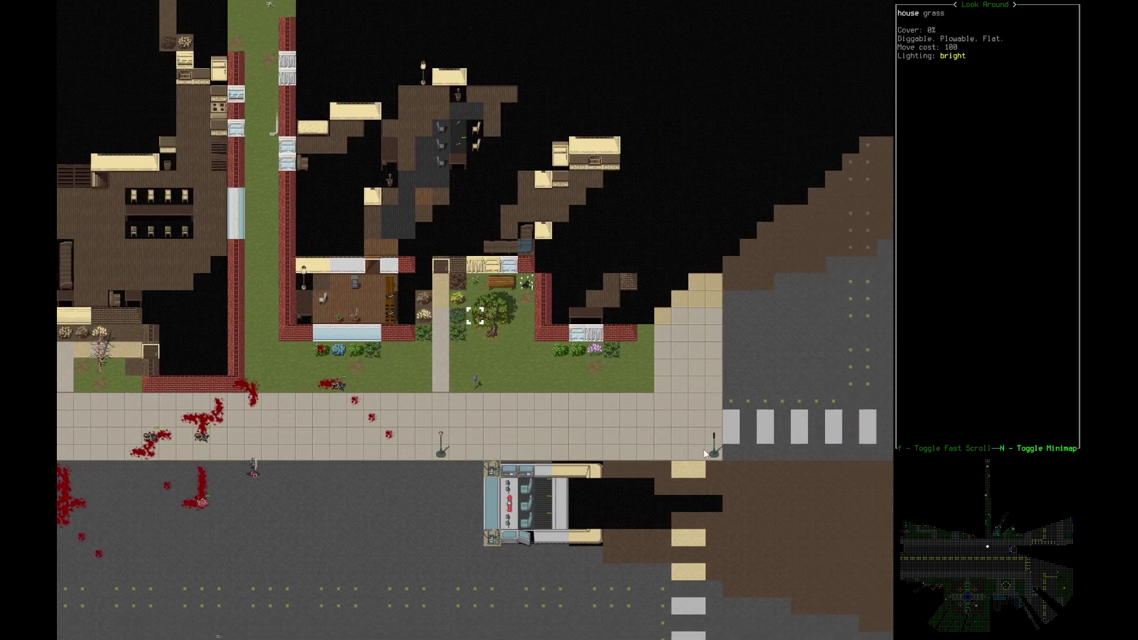
key(Right)
key(Down)
key(Escape)
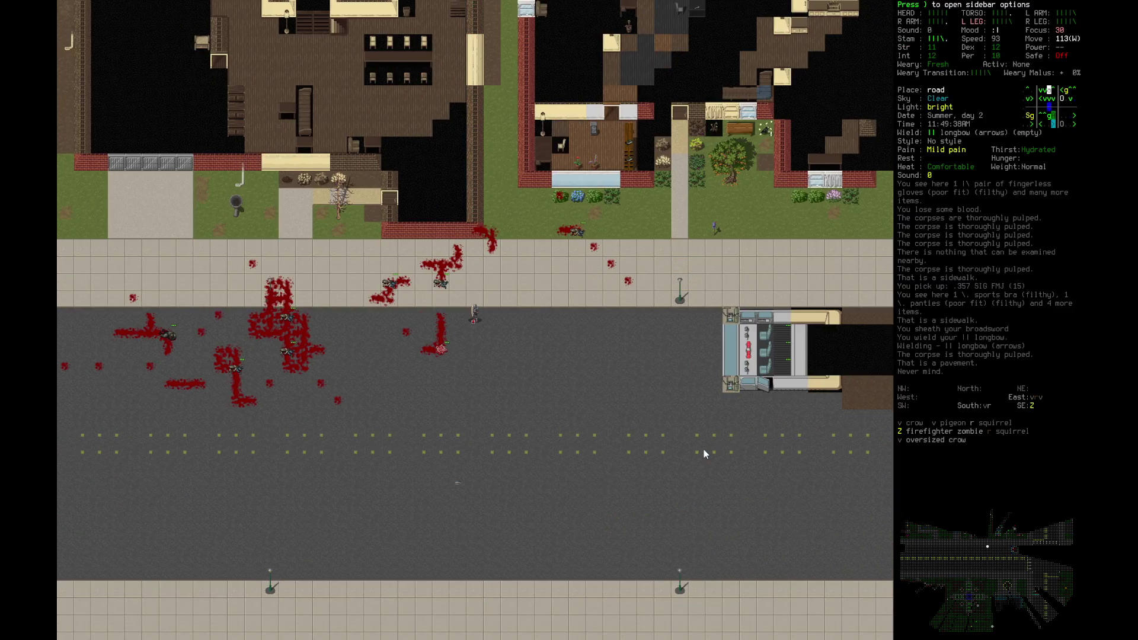
Step: Walk southwest and west along the road to the Kevlar vest and bring up the wait menu
key(KP_1)
key(KP_1)
key(KP_1)
key(KP_1)
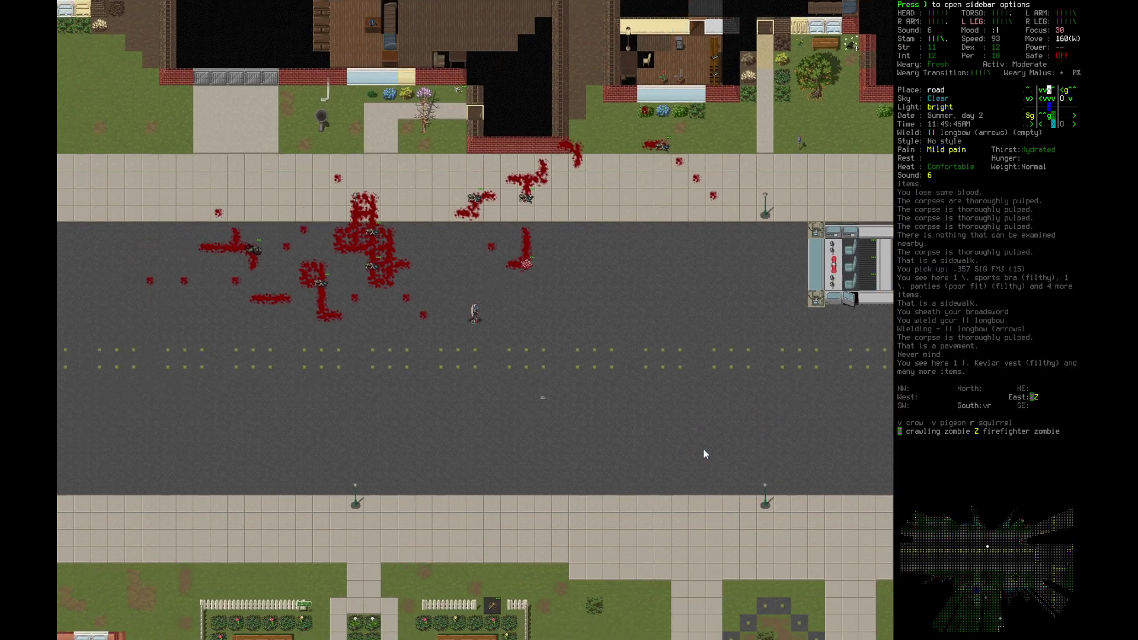
key(KP_1)
key(KP_4)
key(KP_4)
key(KP_4)
key(KP_4)
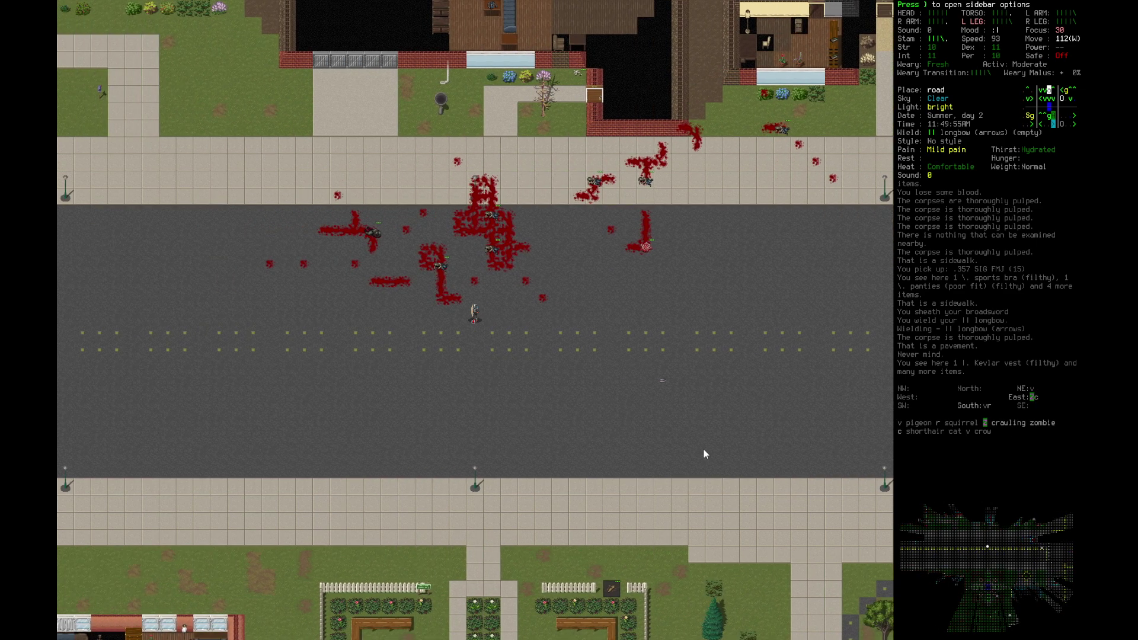
key(bar)
key(Return)
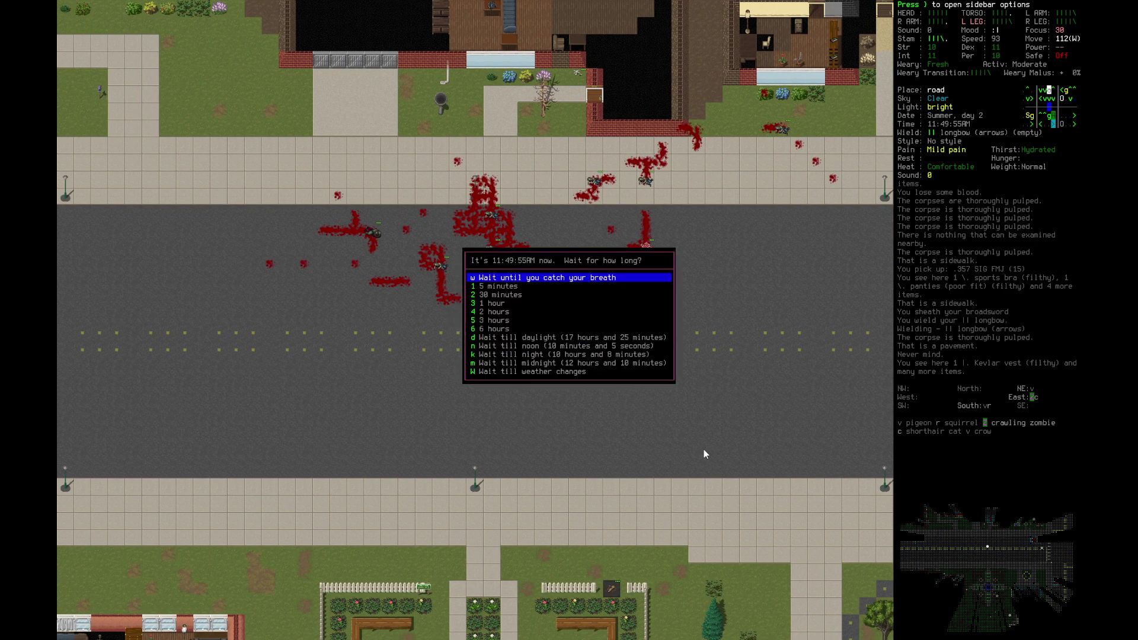
Step: Wait until catching breath, step west, and start a 30-minute wait
key(Return)
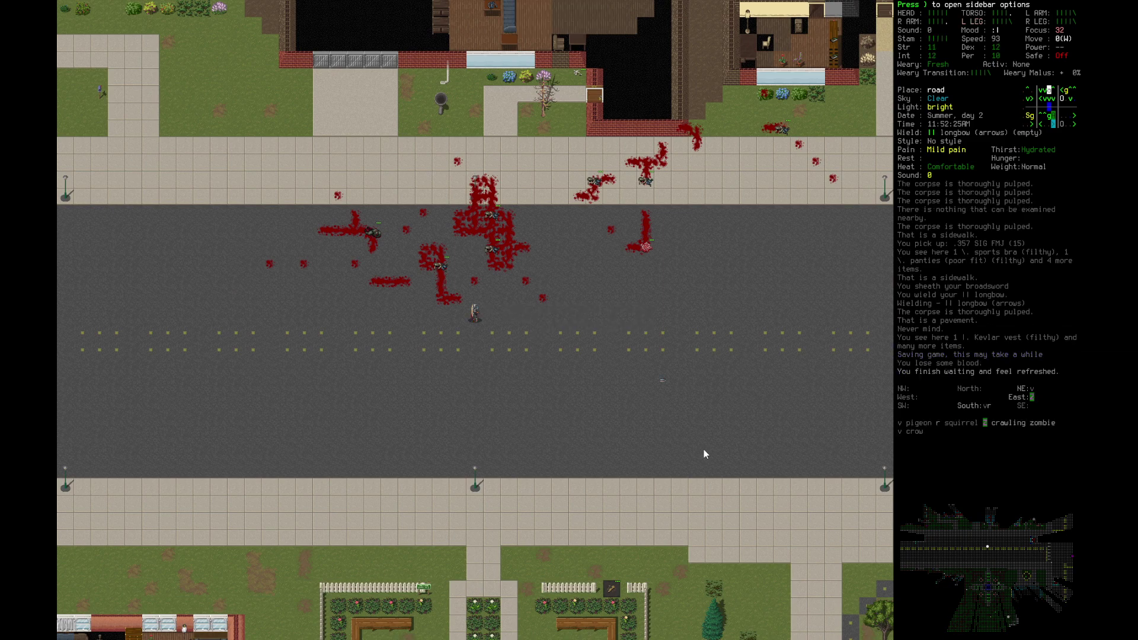
key(Left)
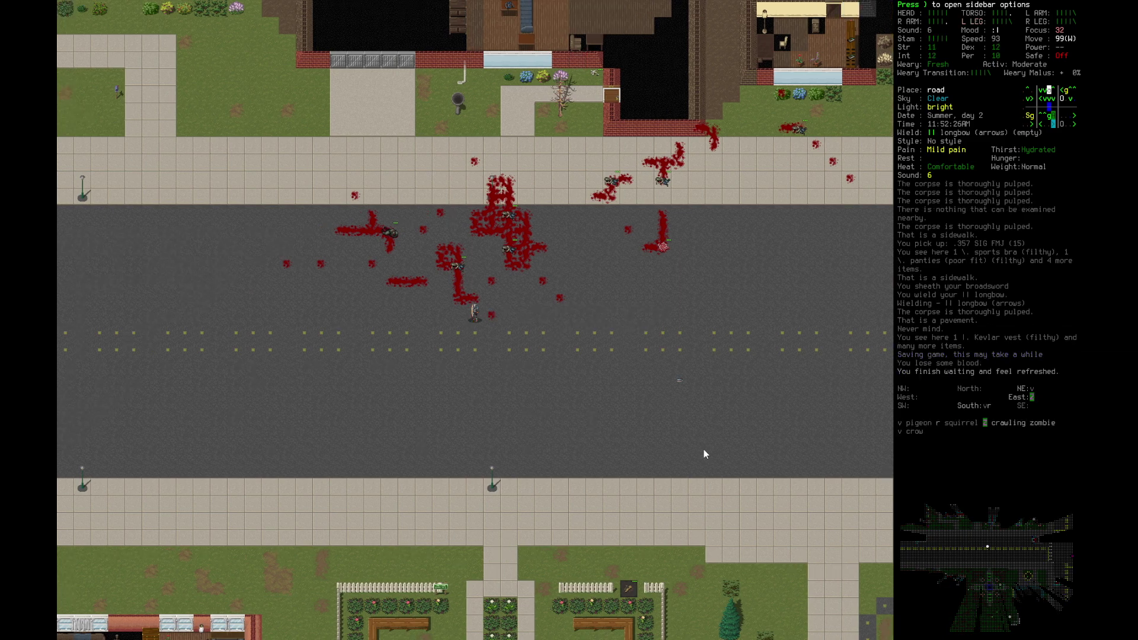
key(bar)
key(w)
key(Down)
key(Return)
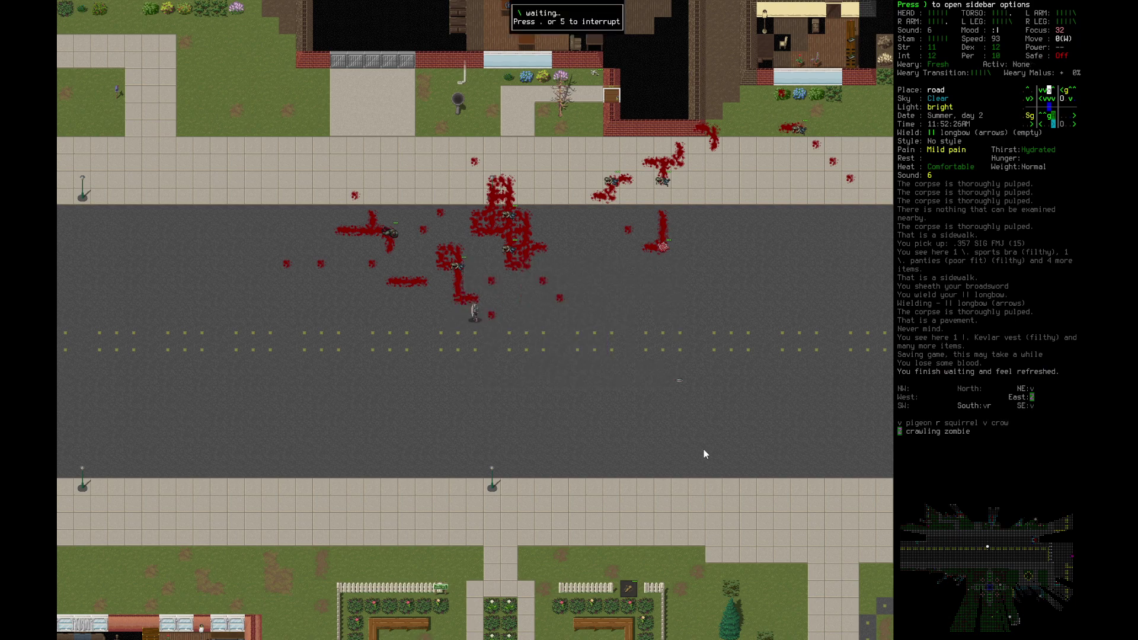
Step: Ignore the crawling zombie interrupting the wait, then open the usable-items list
key(Right)
key(Right)
key(Return)
key(Return)
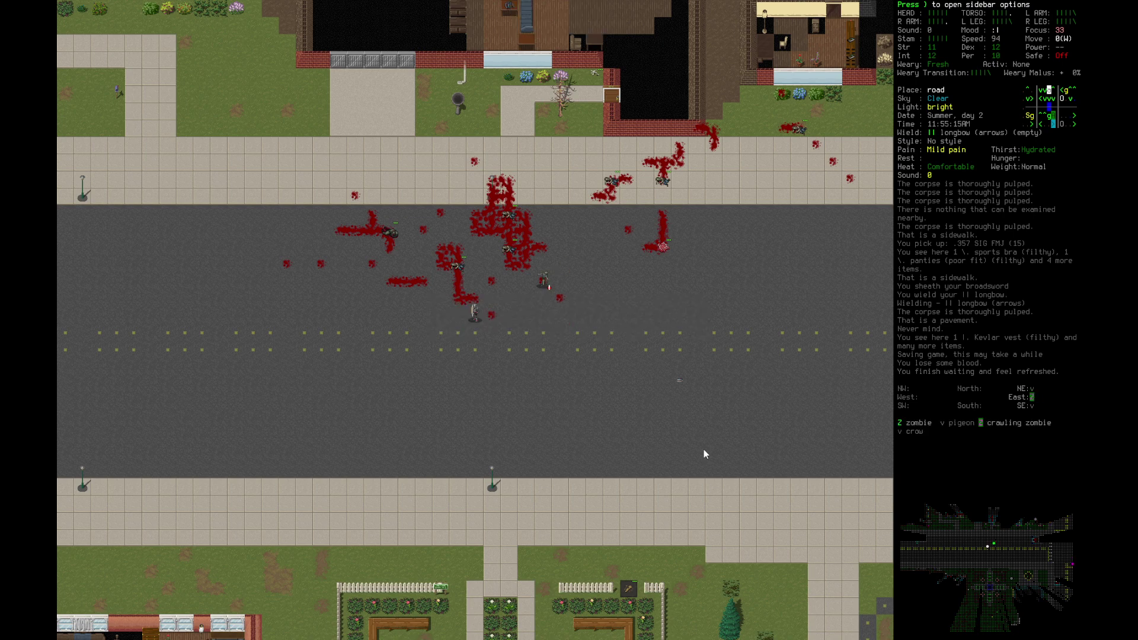
key(a)
Step: Draw the broadsword, dropping the longbow, kill the northern zombie, and check its tile
key(Right)
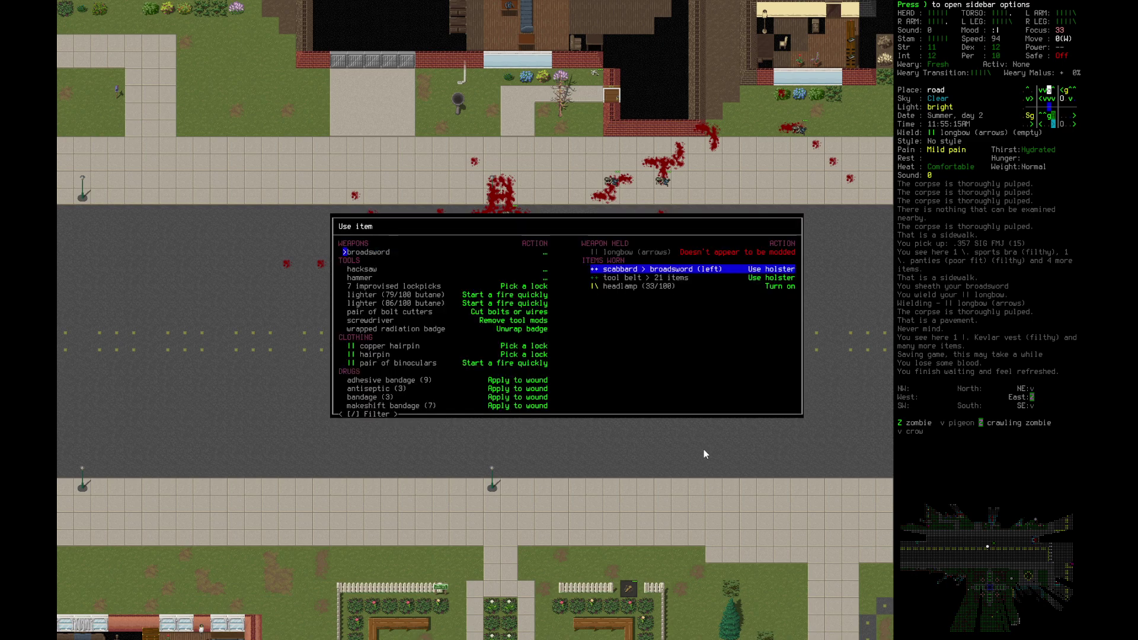
key(Return)
key(Down)
key(Return)
key(Return)
key(Up)
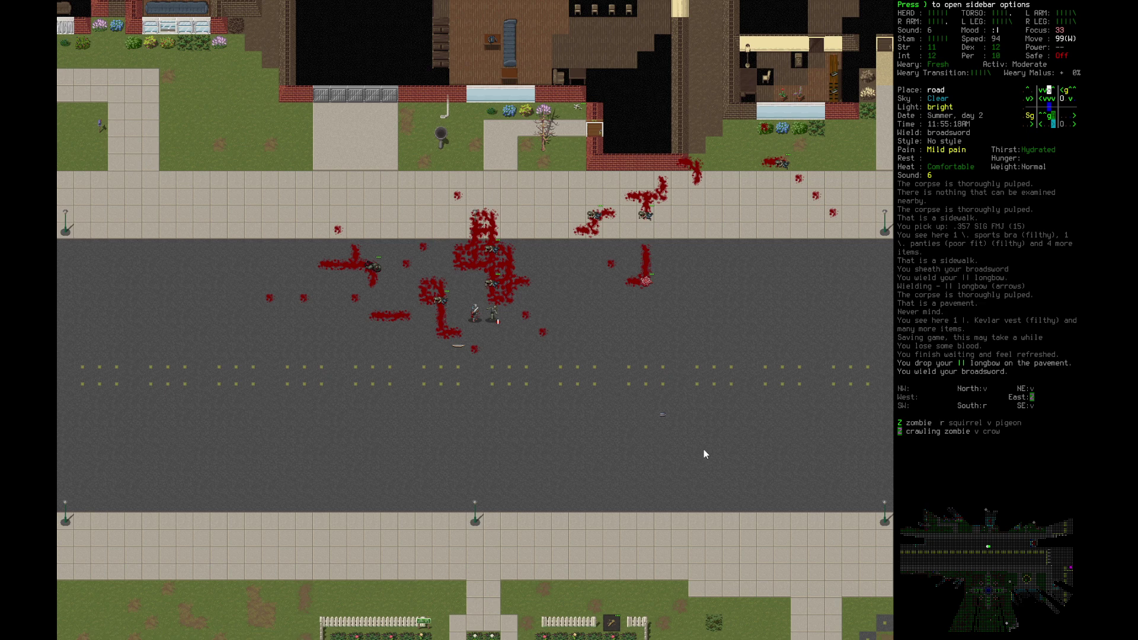
key(Up)
key(Up)
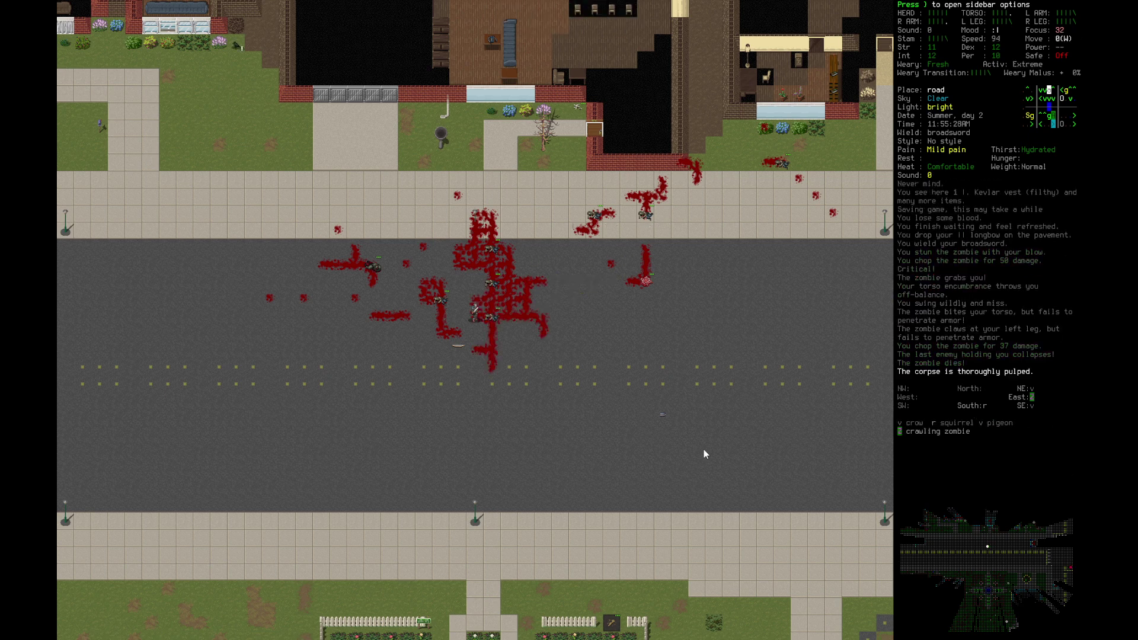
key(e)
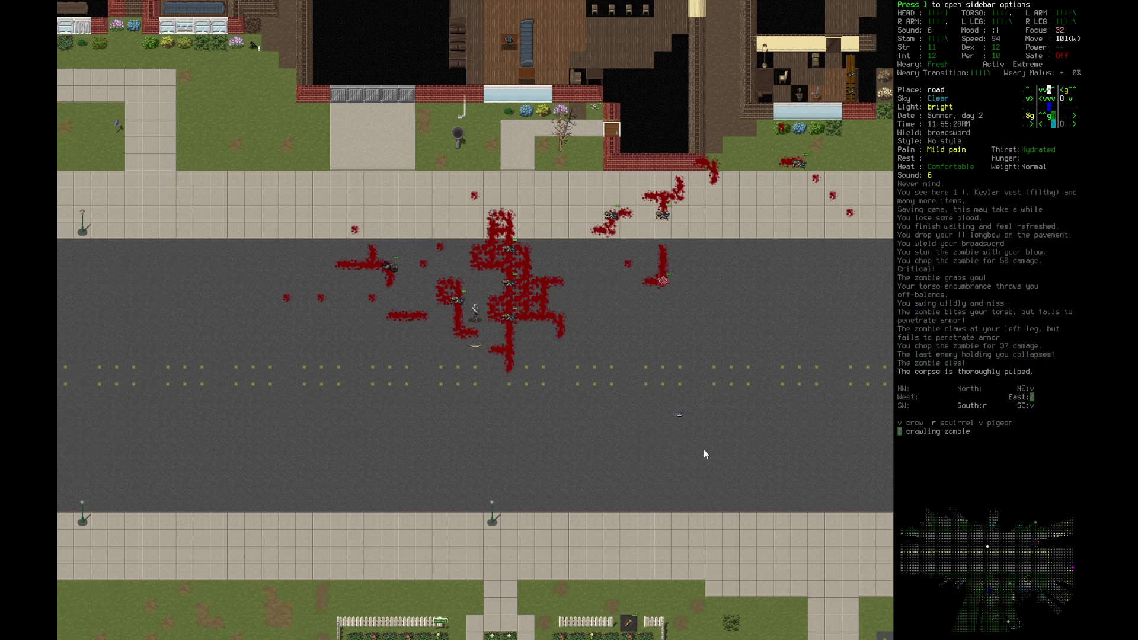
key(Up)
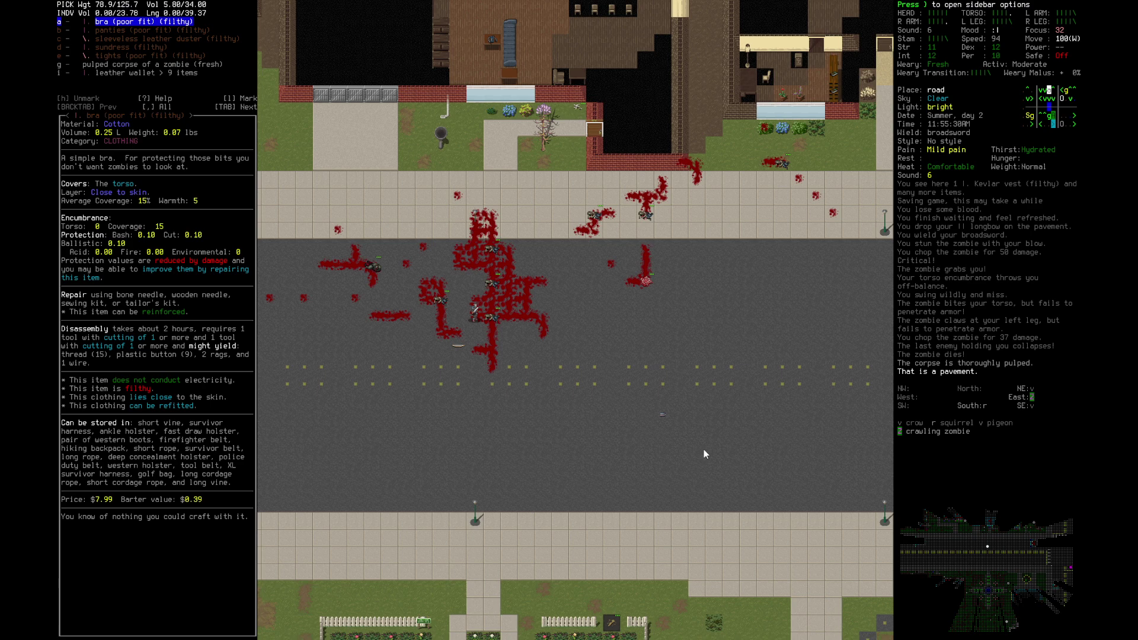
key(Escape)
Step: Pick up and wield the longbow, storing the broadsword in its scabbard
key(b)
key(e)
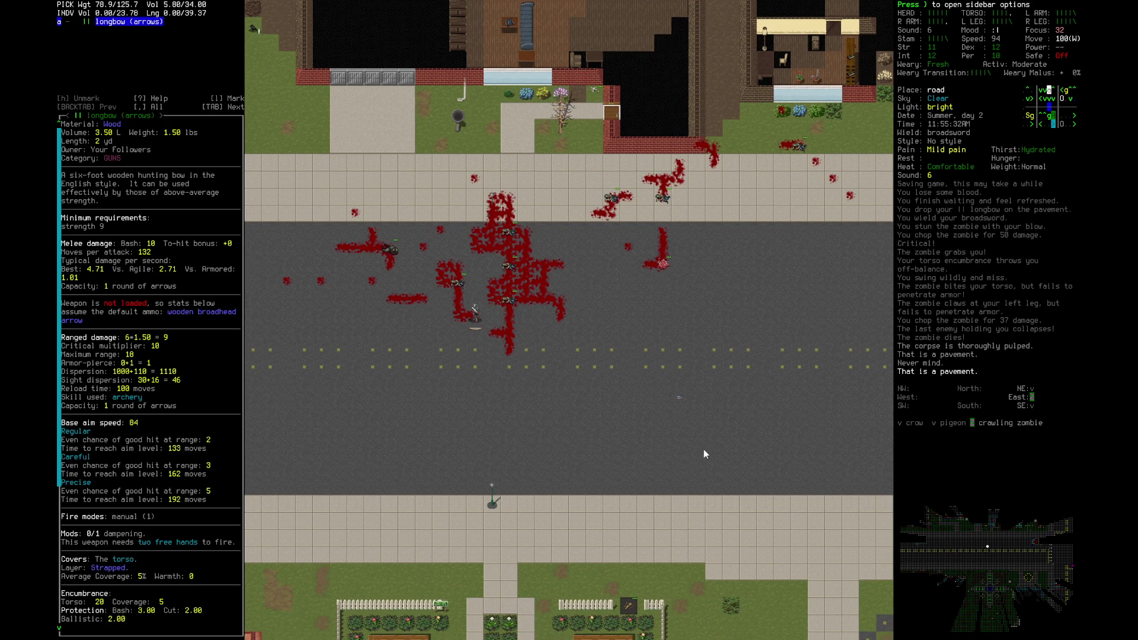
key(Return)
key(Return)
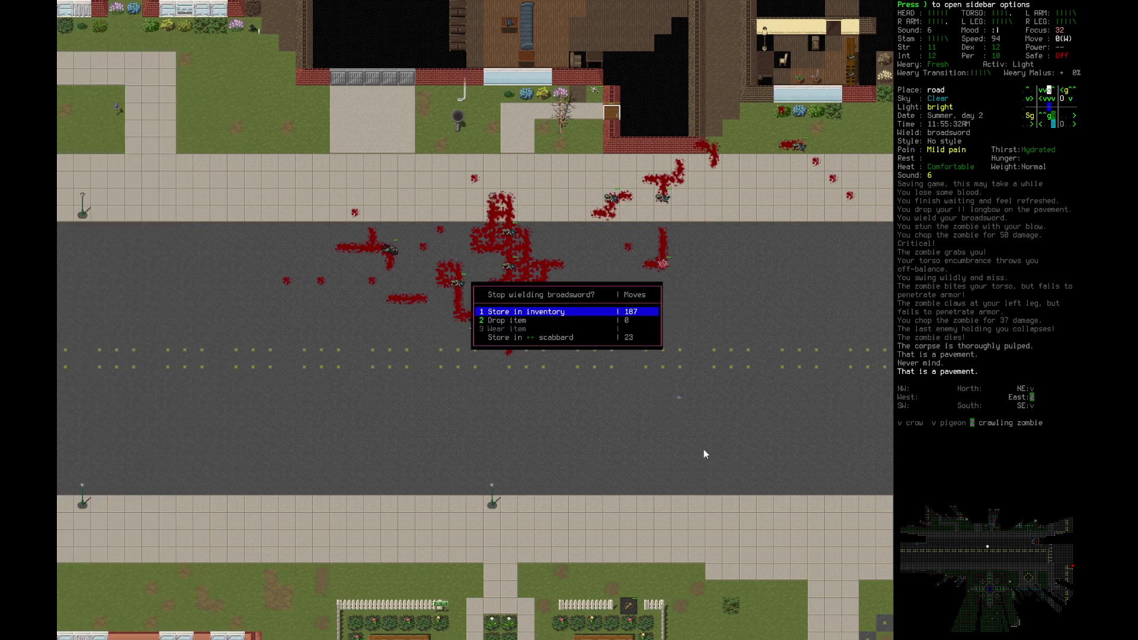
key(Down)
key(Return)
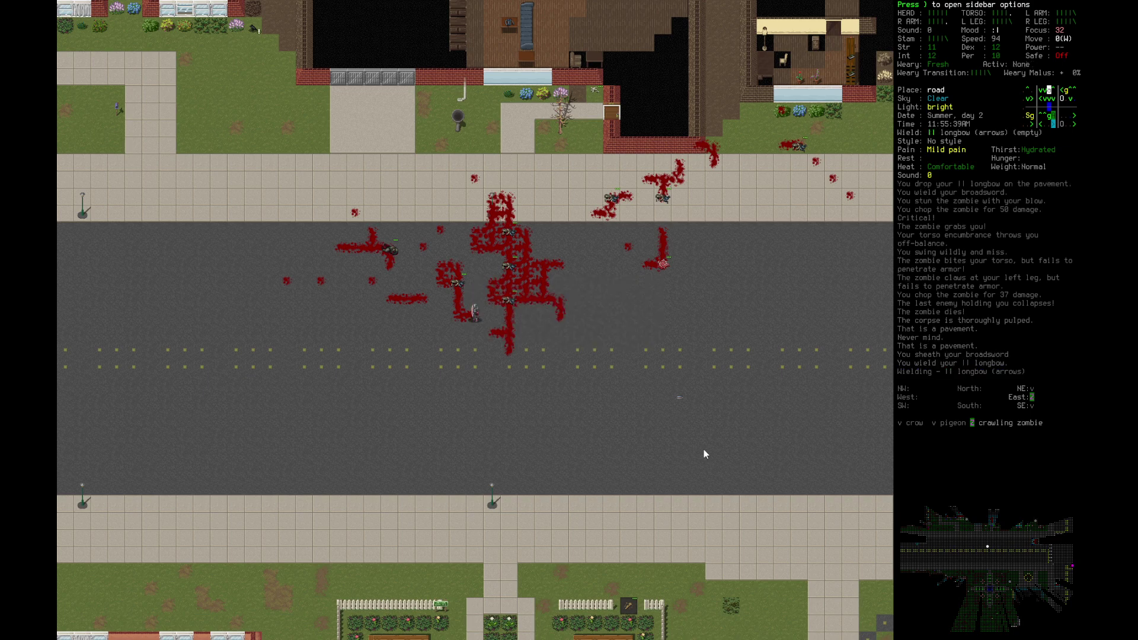
Step: Wait about half an hour, ignoring the crawling zombie interruption
key(bar)
key(Return)
key(Down)
key(Return)
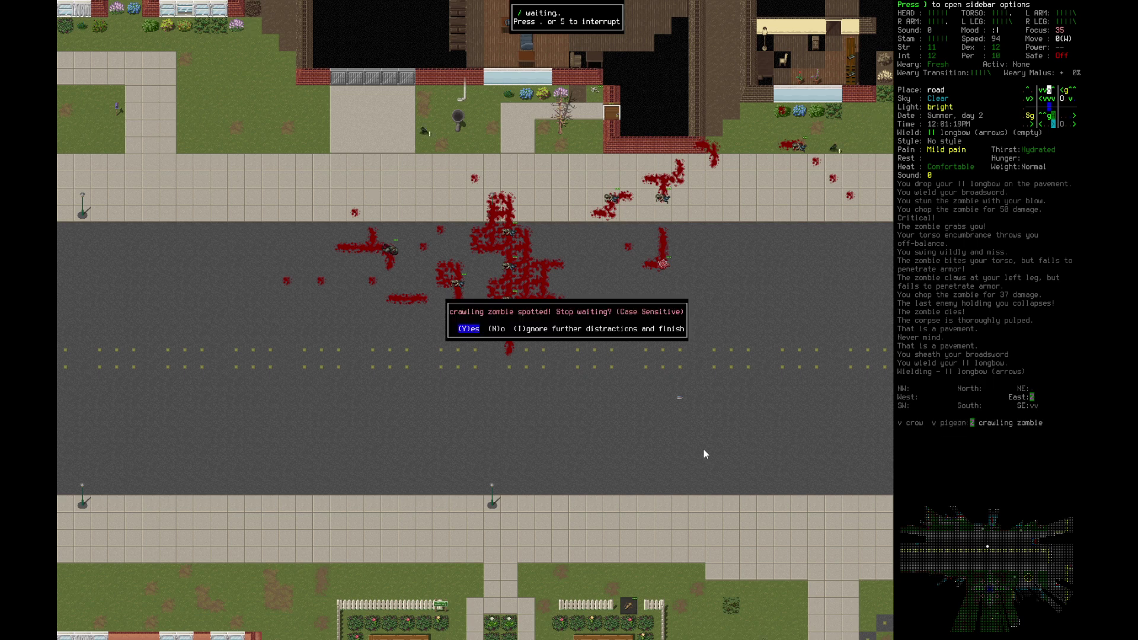
key(Right)
key(Right)
key(Return)
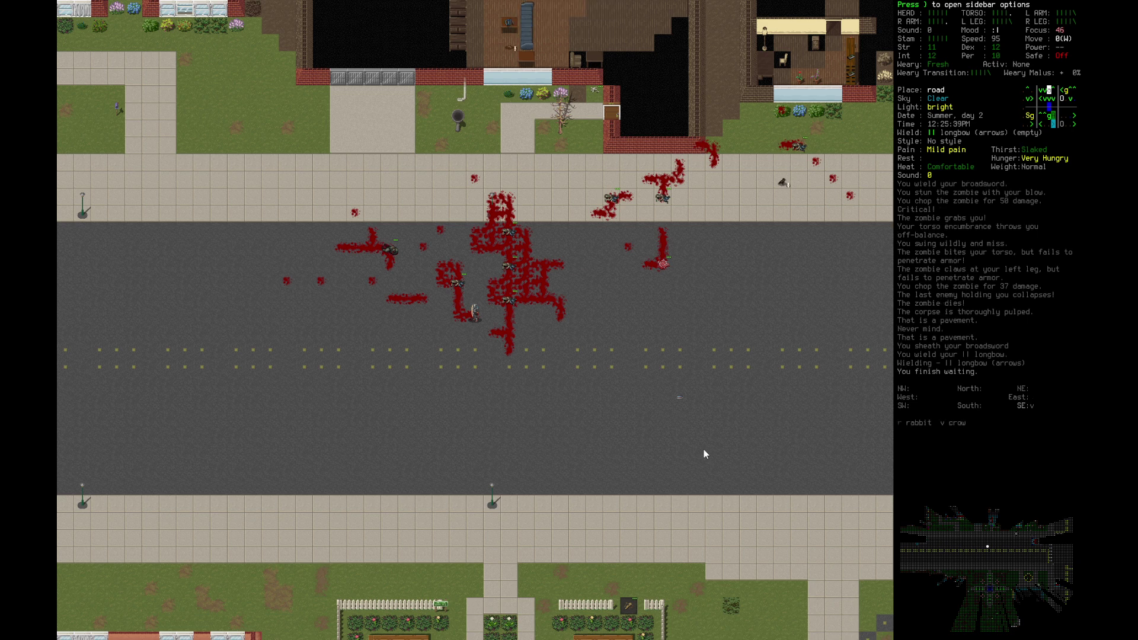
Step: Walk east along the street toward the intersection and crosswalk
key(Right)
key(Right)
key(Right)
key(Right)
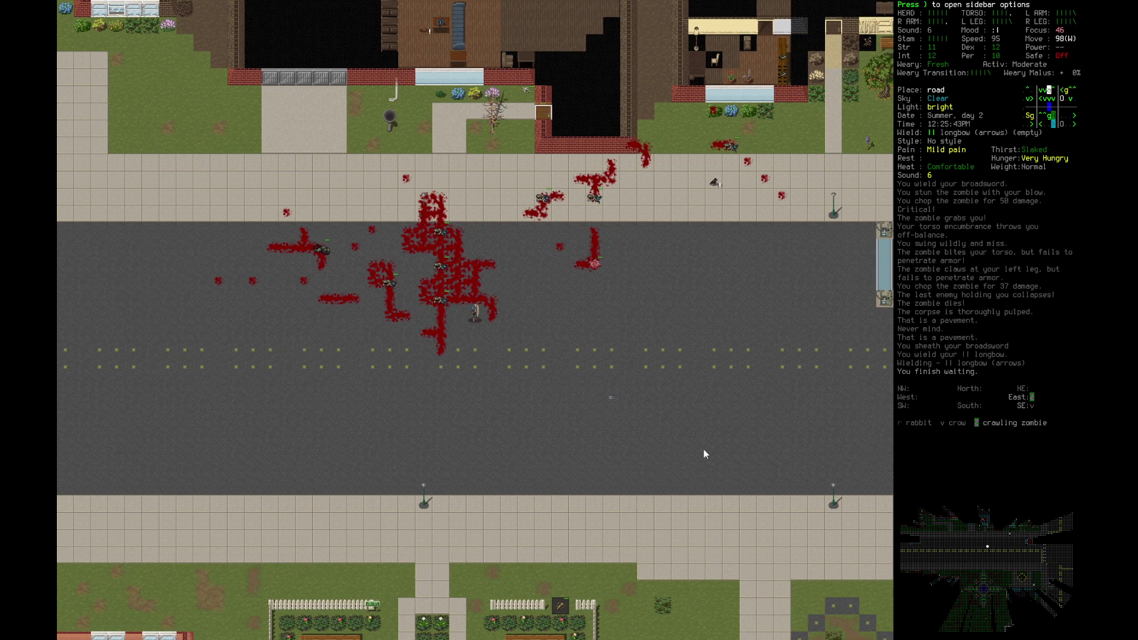
key(Right)
key(Right)
key(Right)
key(n)
key(n)
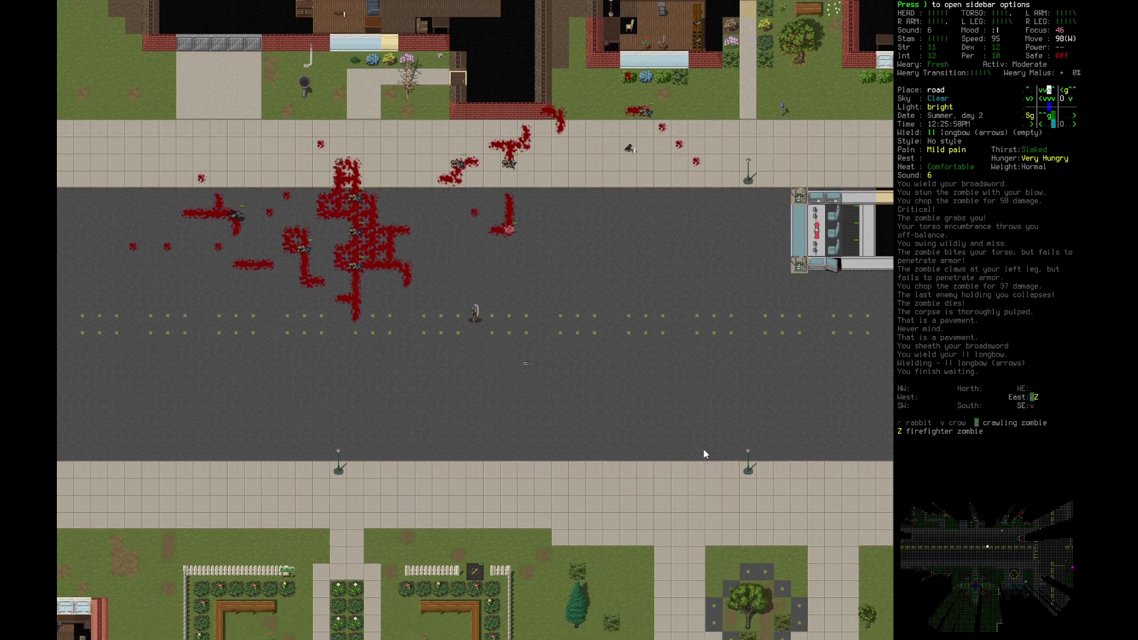
key(Right)
key(Right)
key(Right)
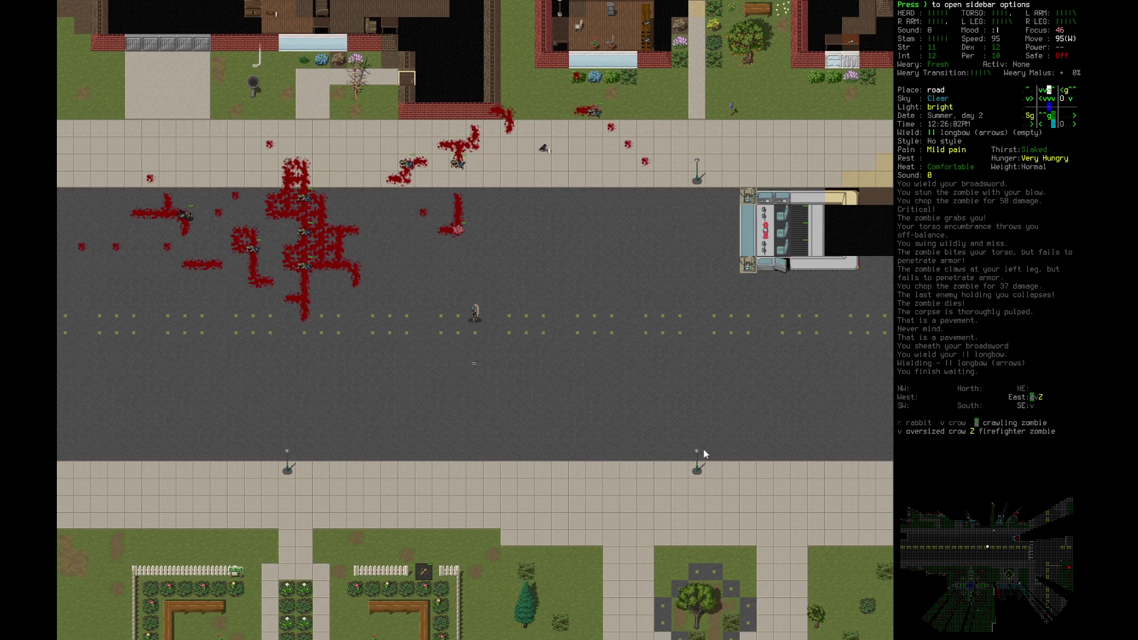
key(Right)
key(Right)
key(Right)
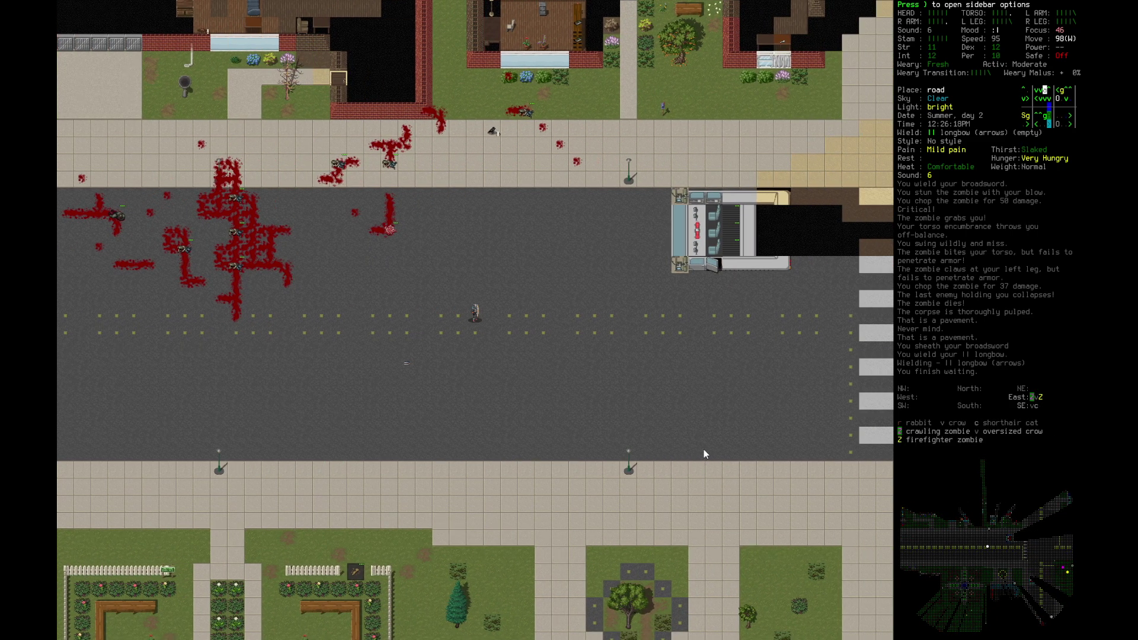
key(Right)
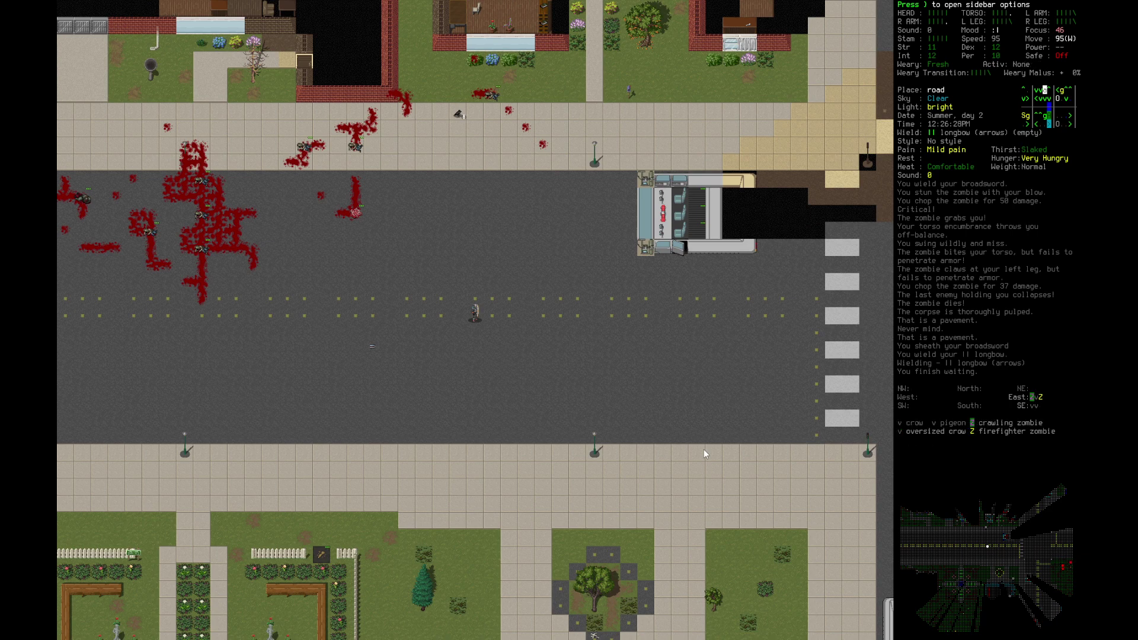
Step: Pass a turn and look over the route on the overmap
key(period)
key(period)
key(m)
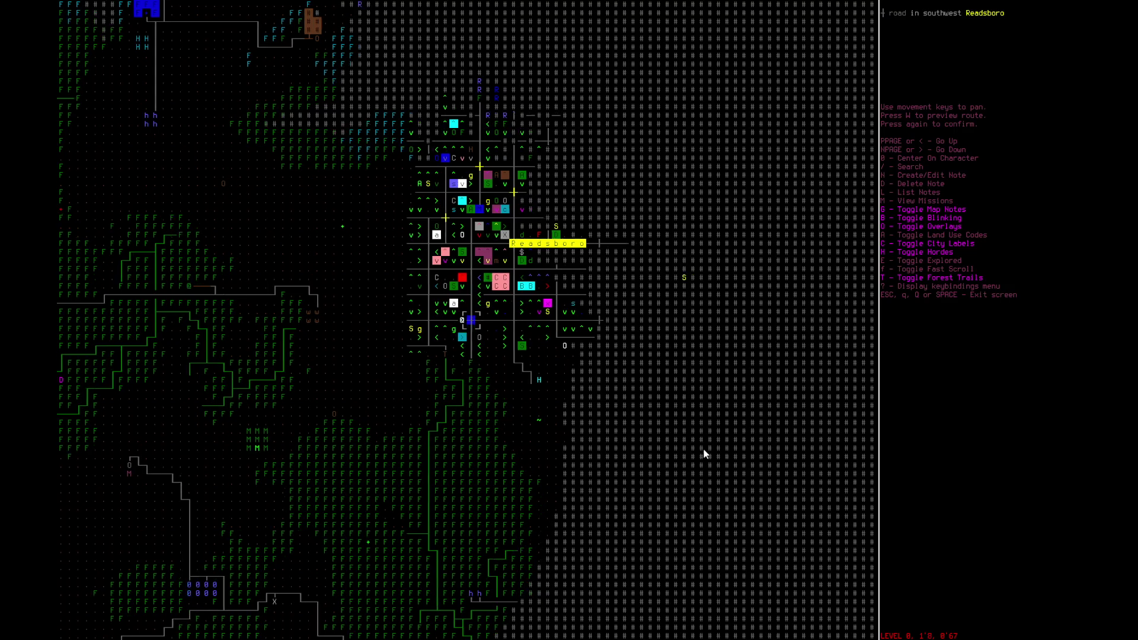
key(n)
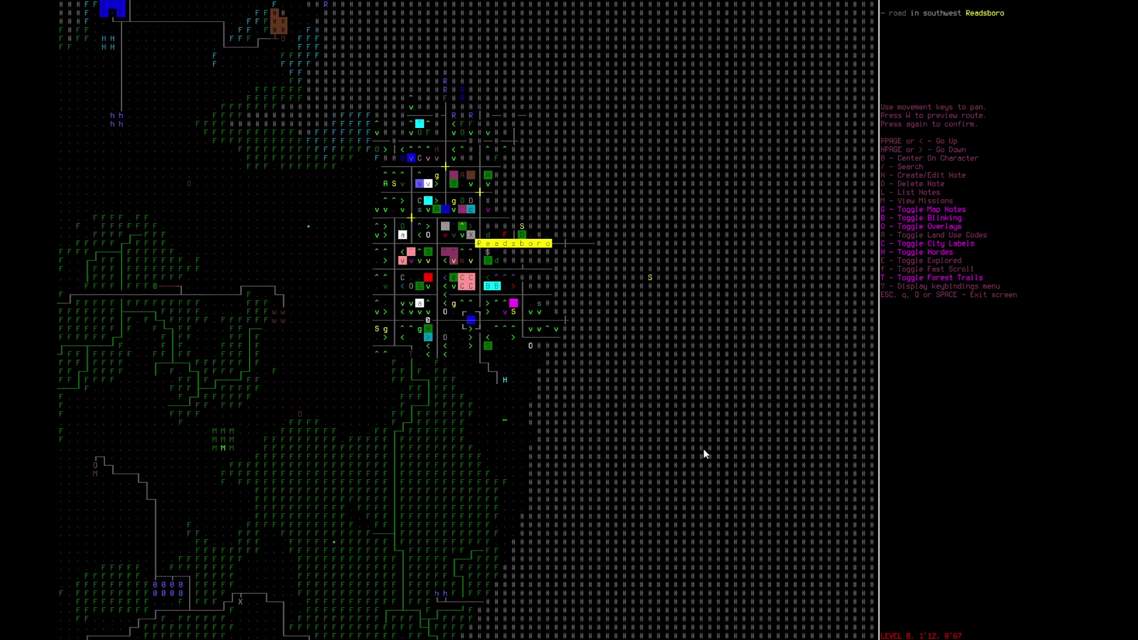
key(Escape)
Step: Walk east to the crosswalk, pausing a few turns, and open the stats and skills sheet
key(l)
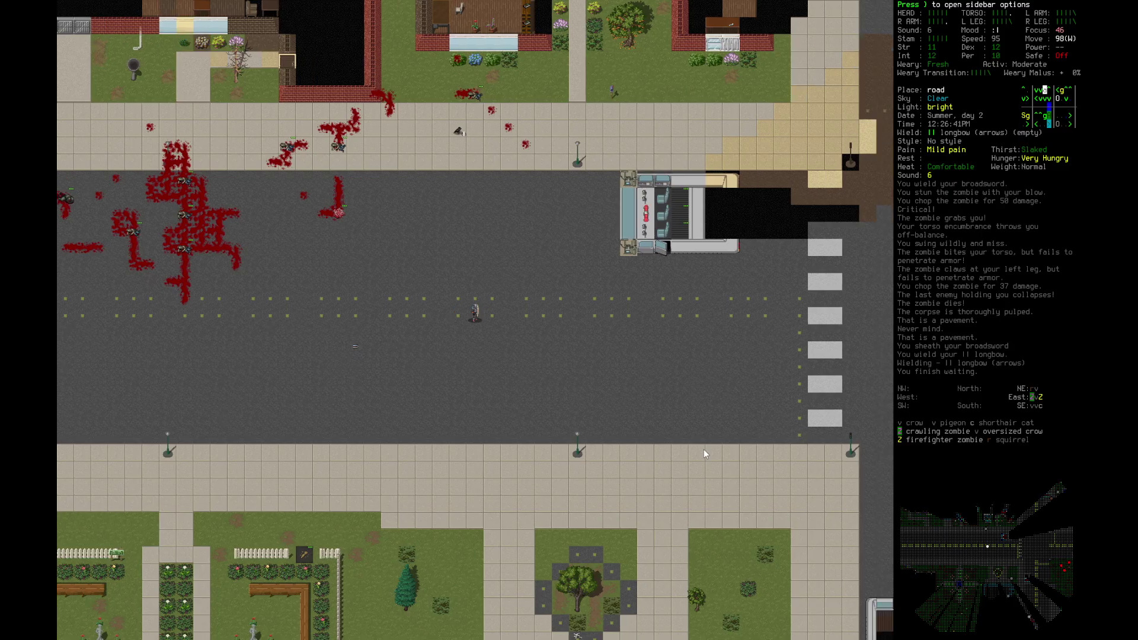
key(l)
key(l)
key(l)
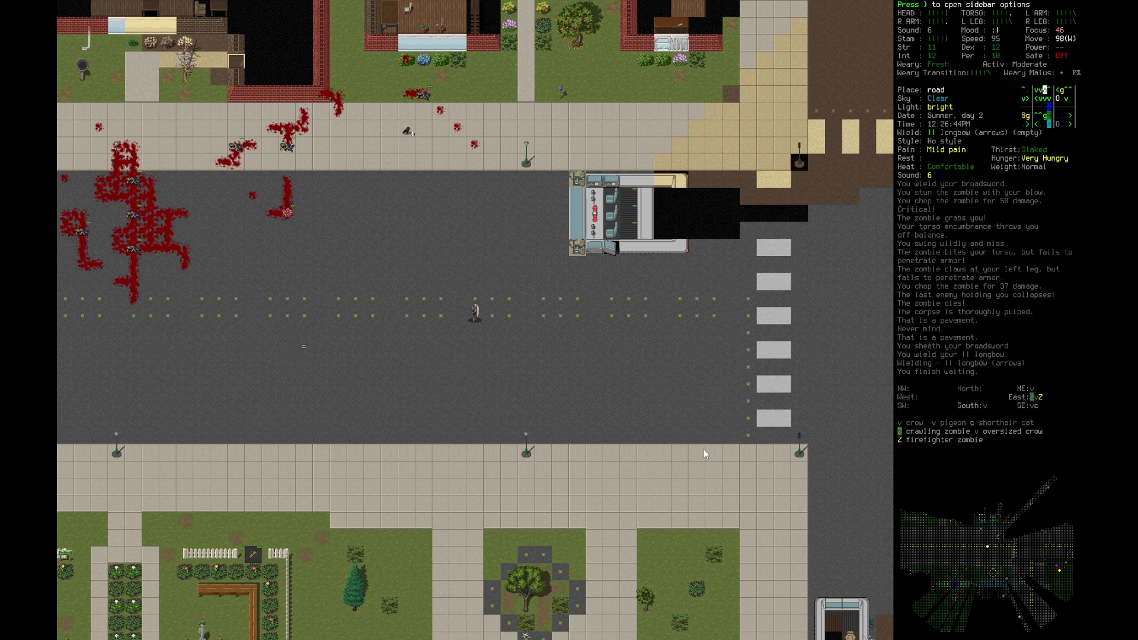
key(n)
key(period)
key(period)
key(period)
key(period)
key(period)
key(period)
key(period)
key(period)
key(period)
key(period)
key(l)
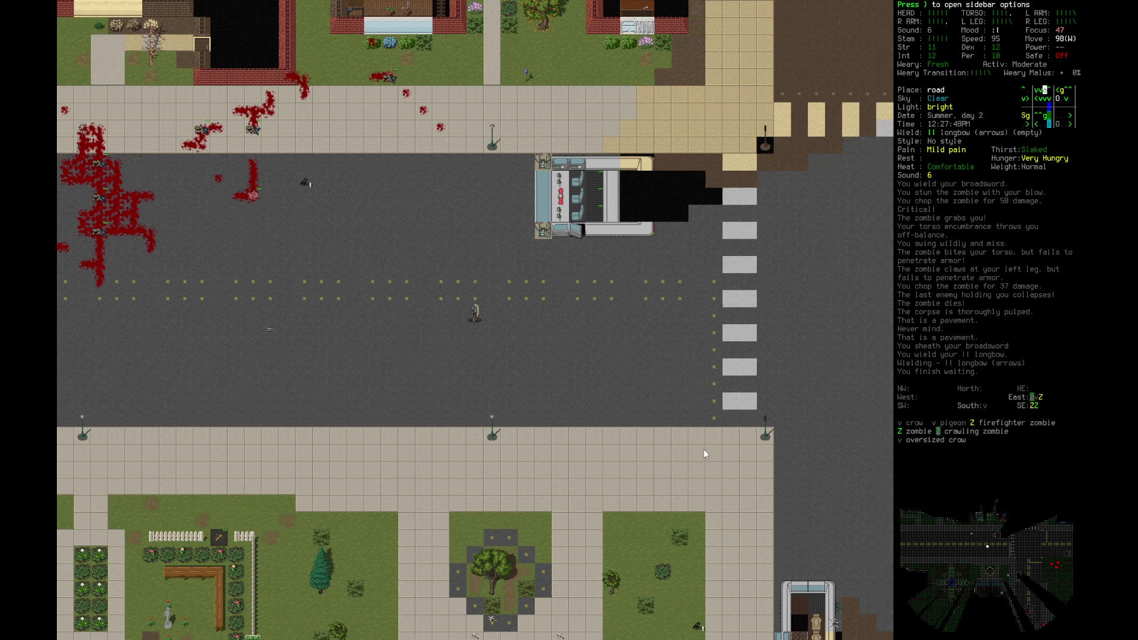
key(n)
key(l)
key(l)
key(l)
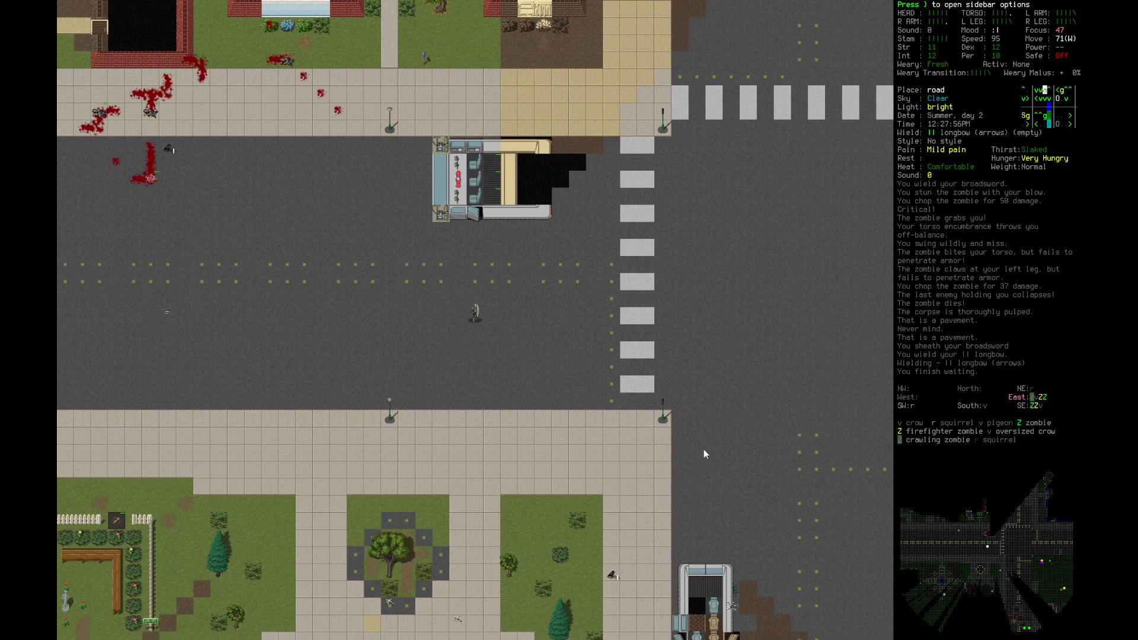
key(period)
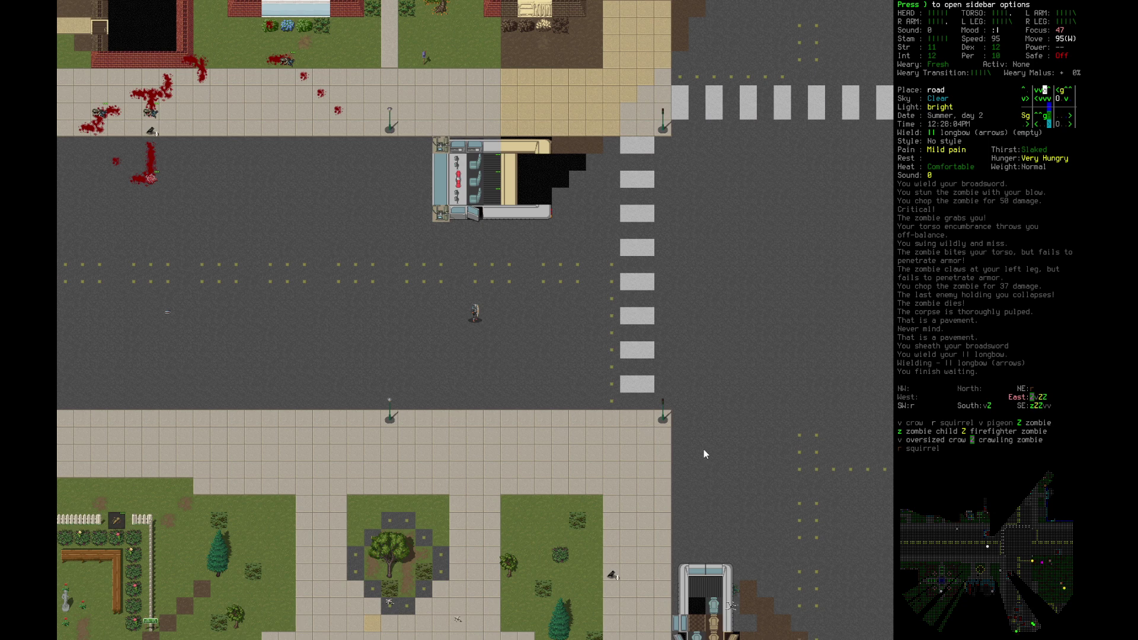
key(at)
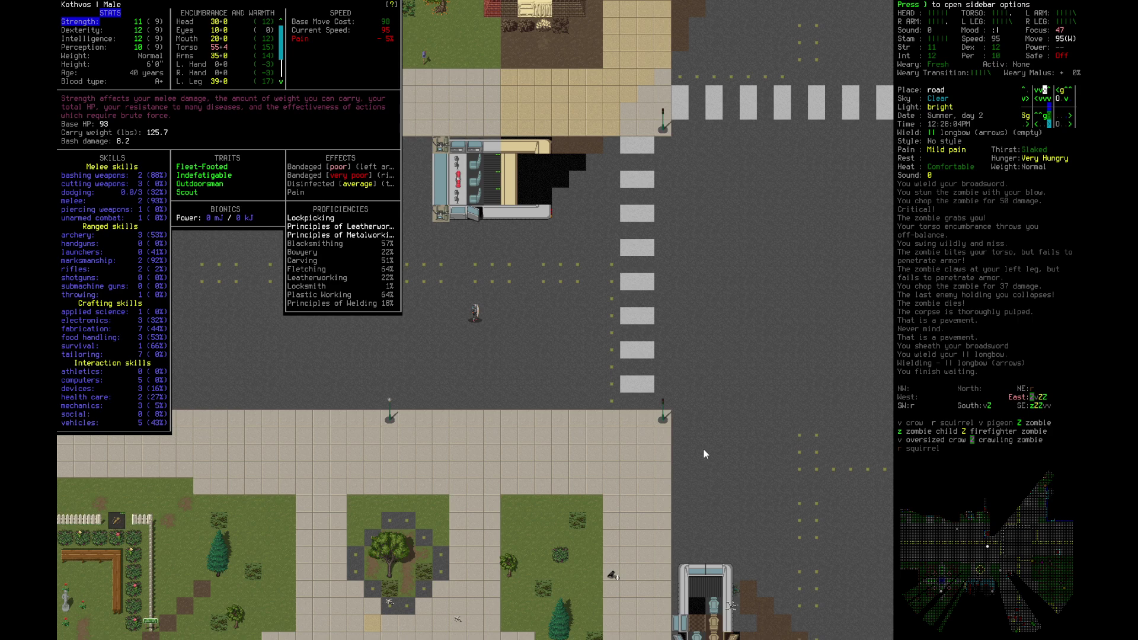
Step: Close the character sheet and browse the consume list down to the antiseptic
key(Escape)
key(E)
key(Down)
key(Down)
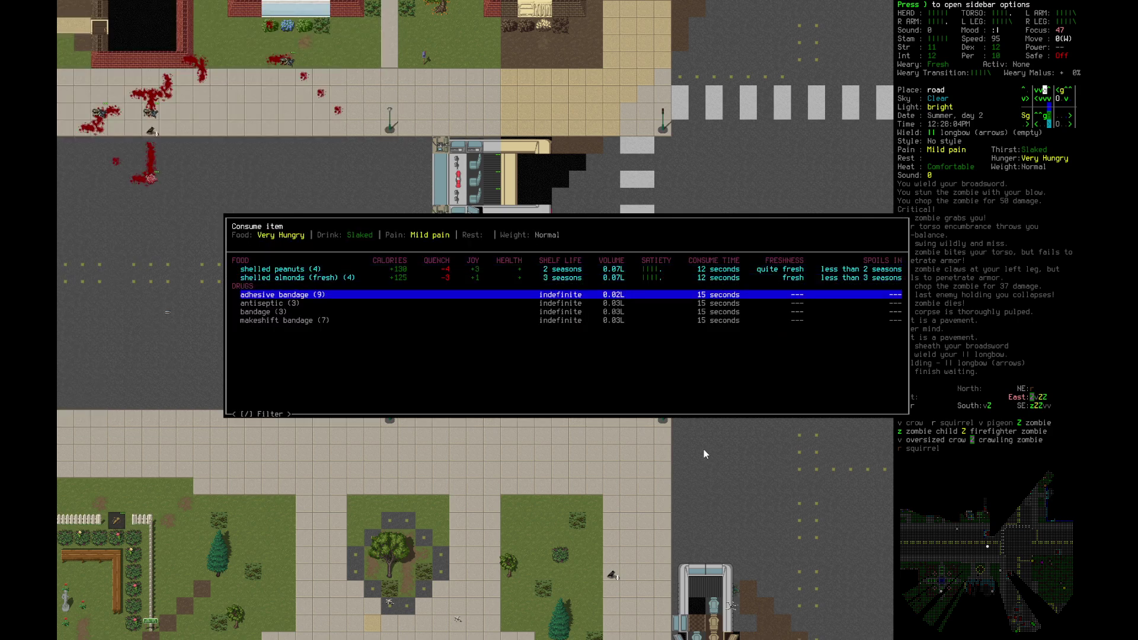
key(Down)
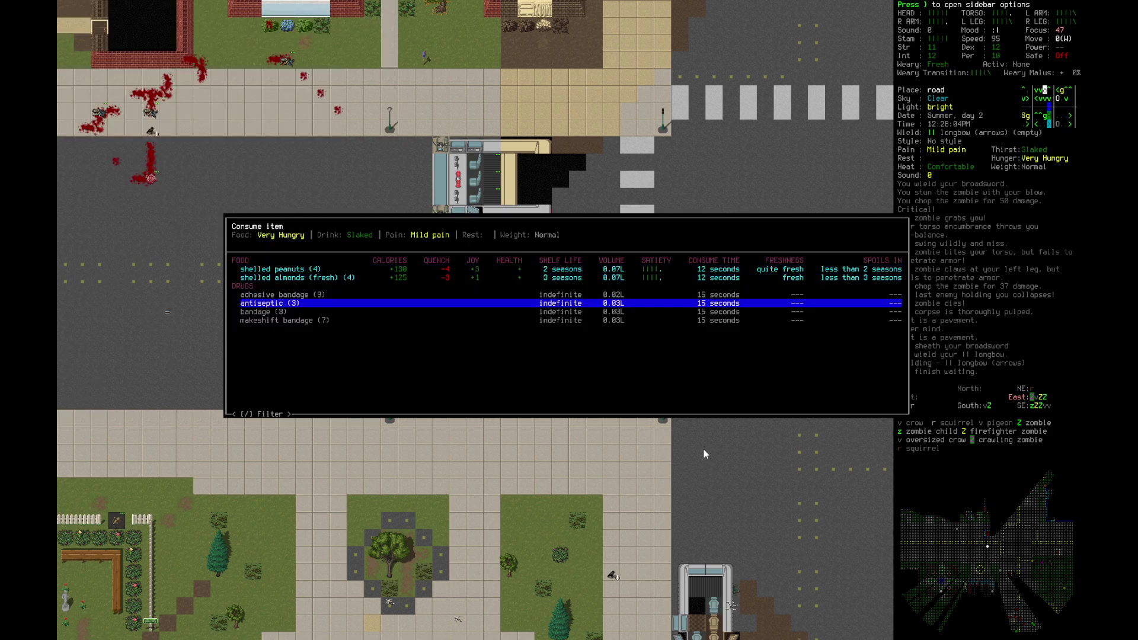
Step: Walk three tiles west along the street without consuming anything
key(Left)
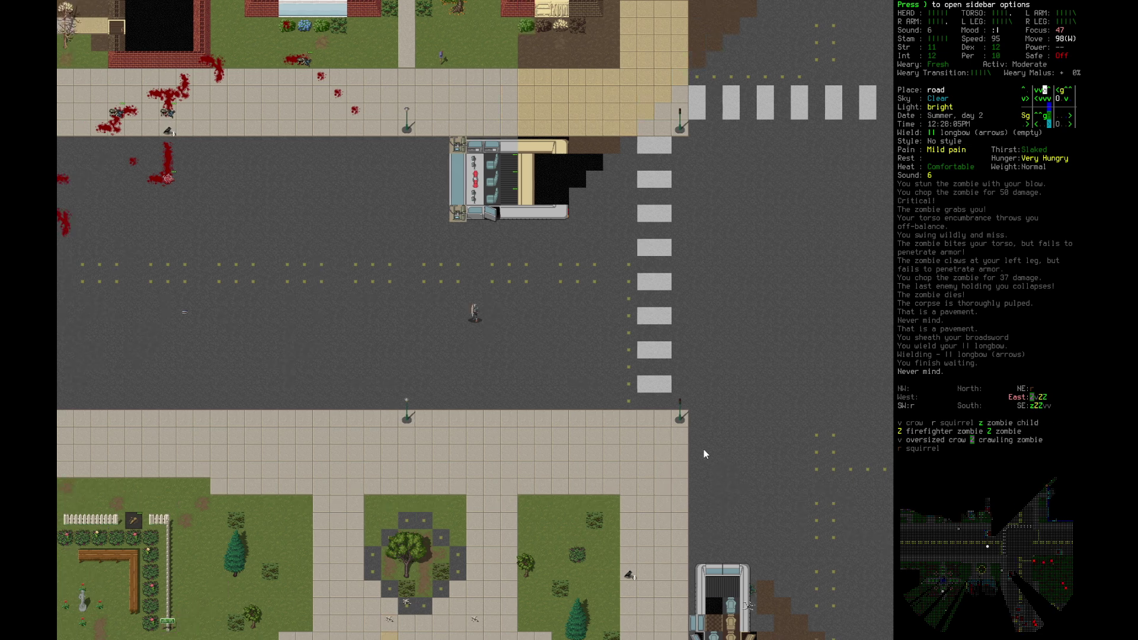
key(Left)
key(Left)
key(Left)
key(Left)
key(Left)
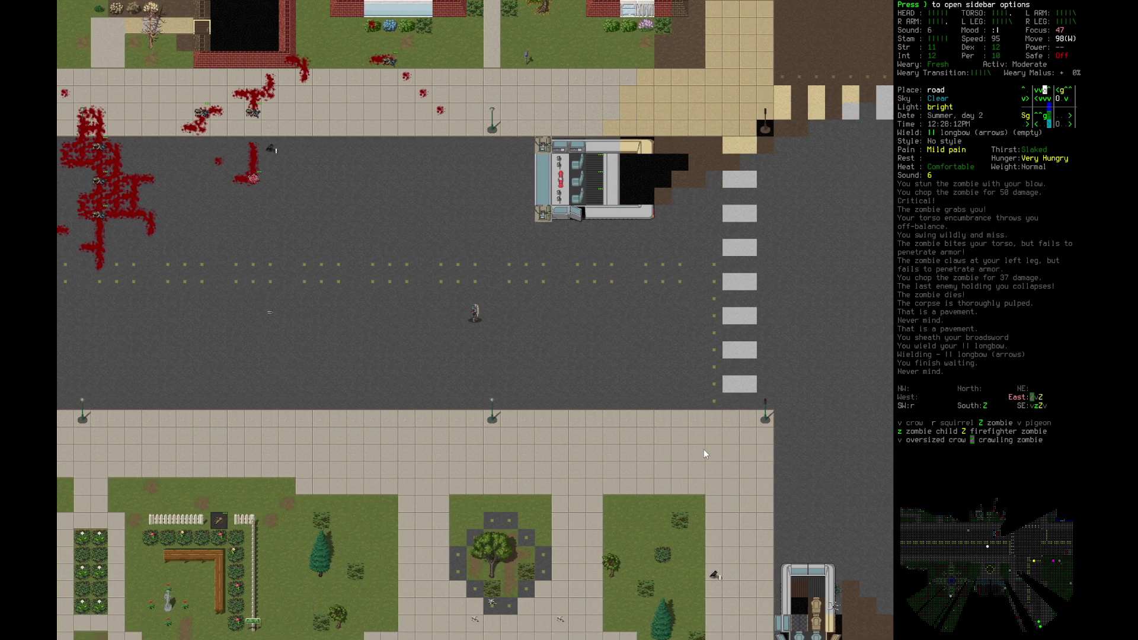
key(Left)
key(Left)
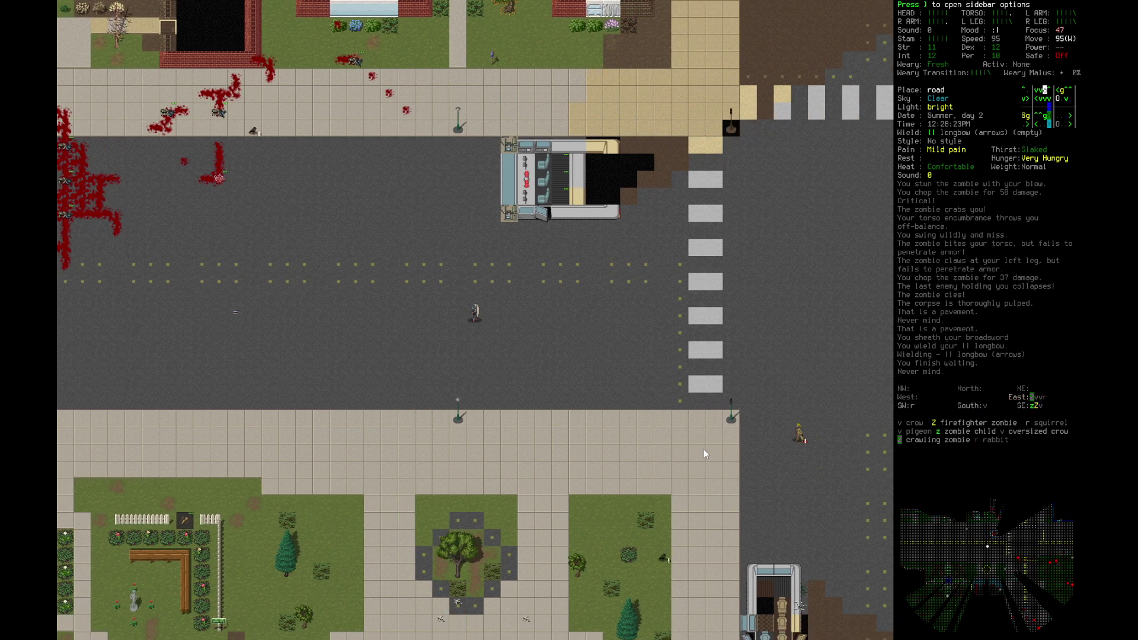
Step: Step east, aim the longbow at the firefighter zombie, and loose repeated arrows at it
key(Right)
key(f)
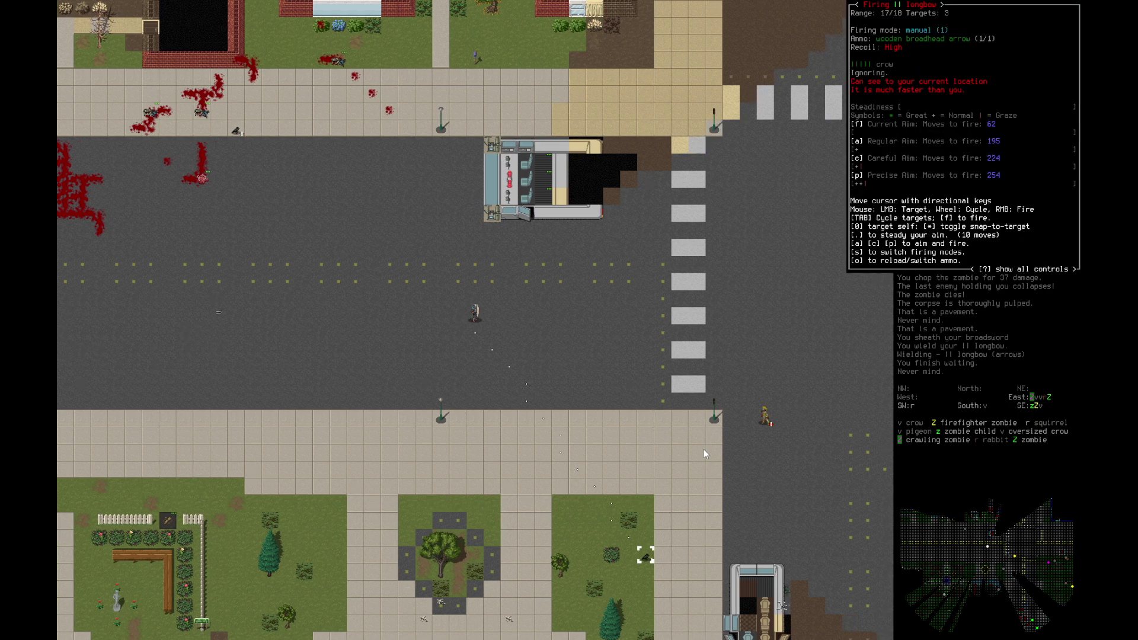
key(Right)
key(Right)
key(Up)
key(Up)
key(Up)
key(Up)
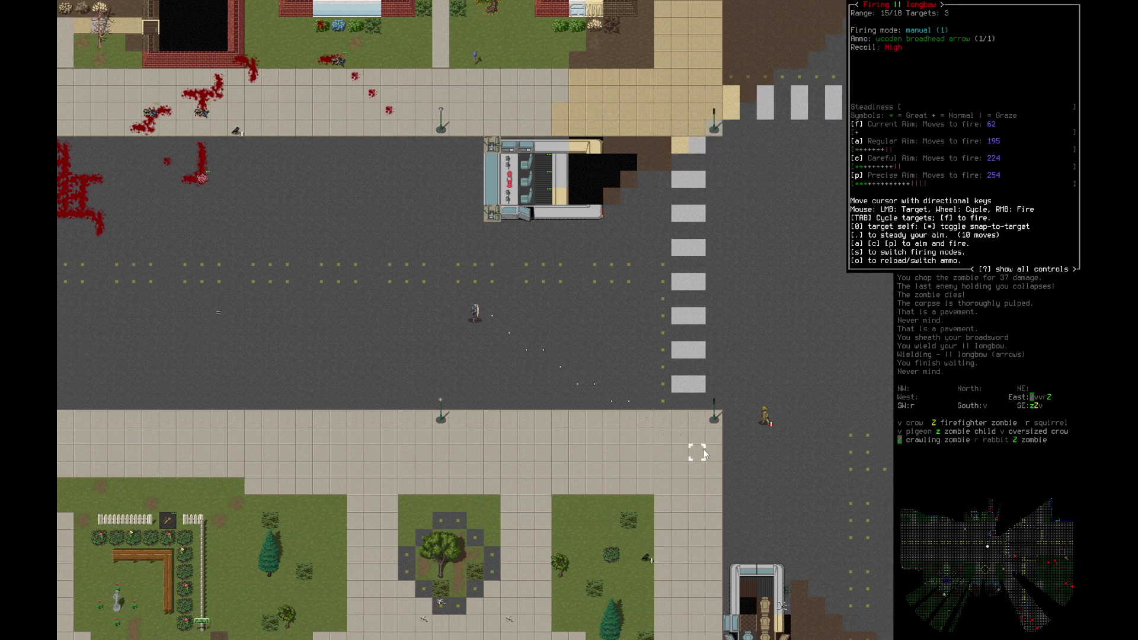
key(Right)
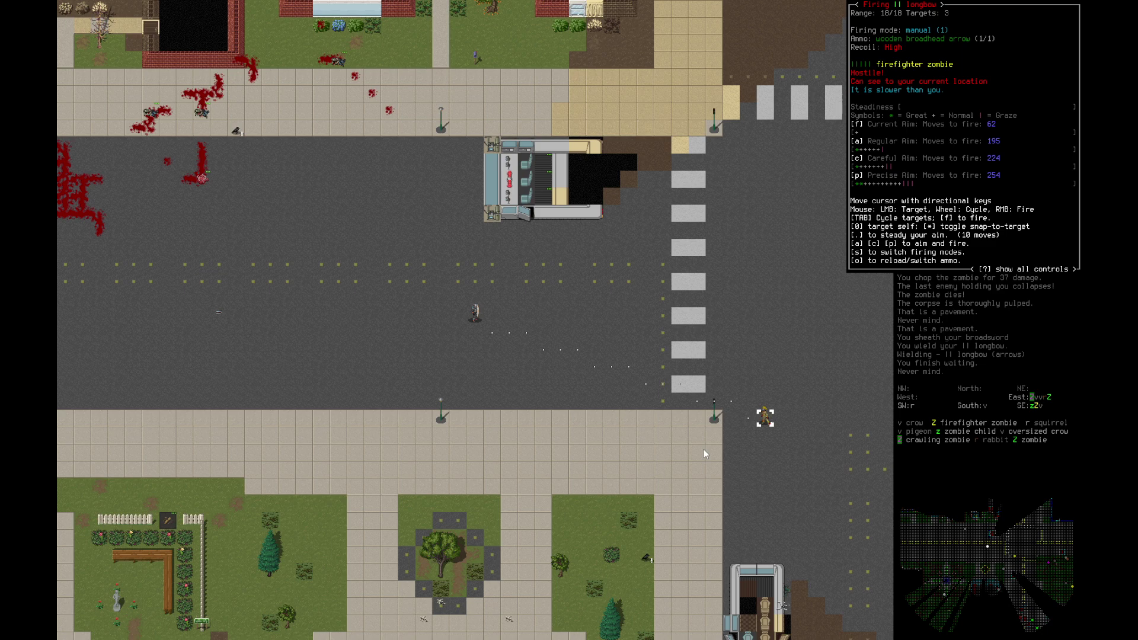
key(f)
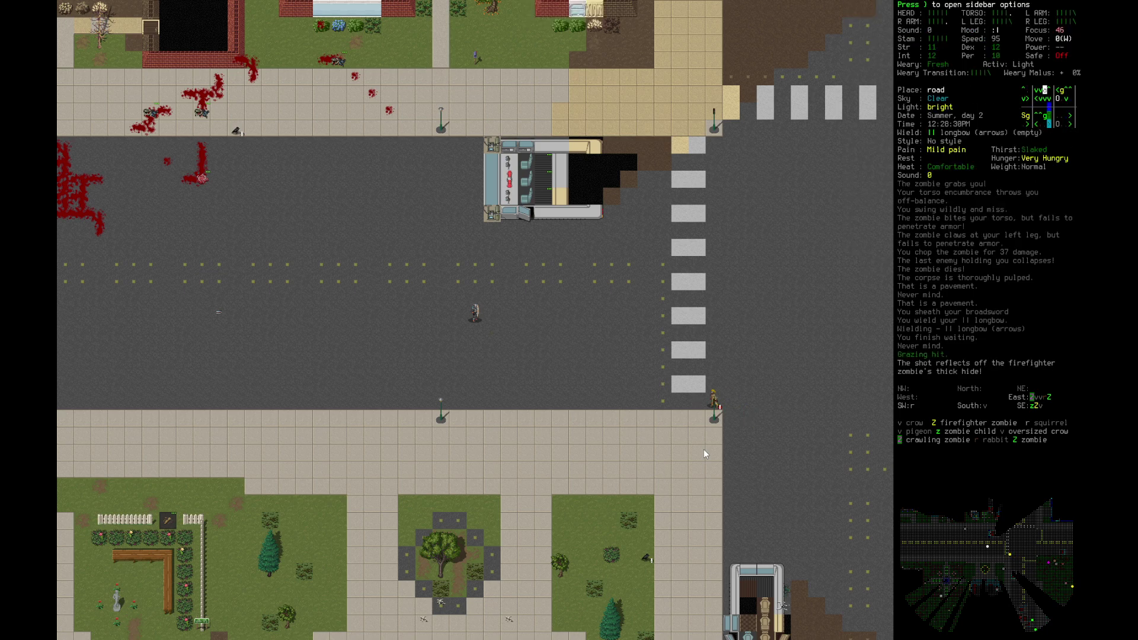
key(f)
key(f)
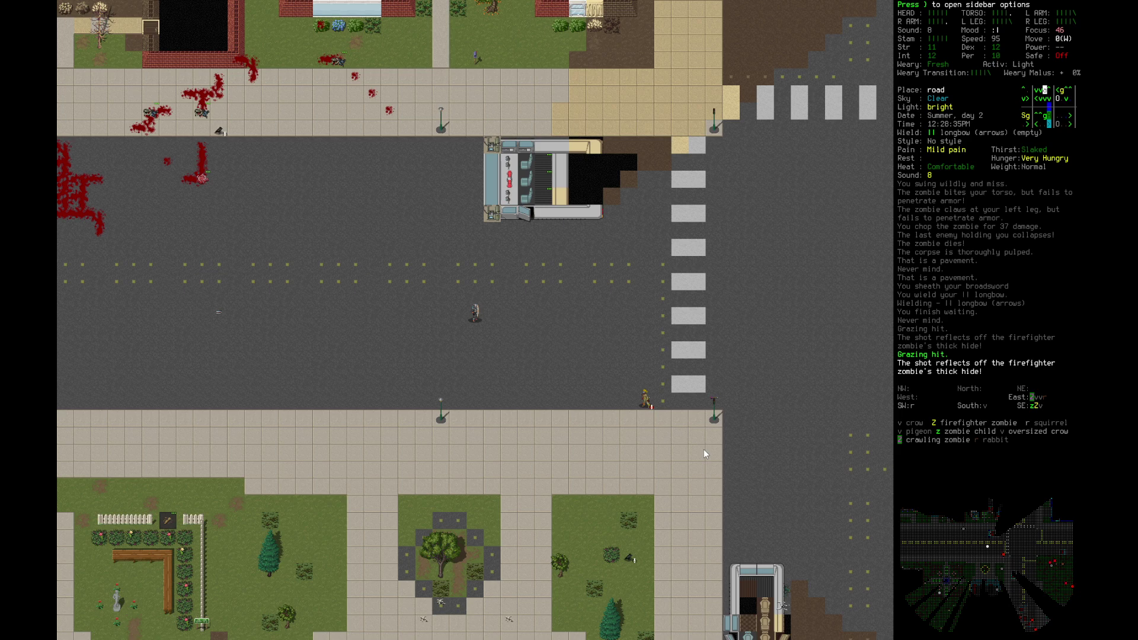
key(f)
key(f)
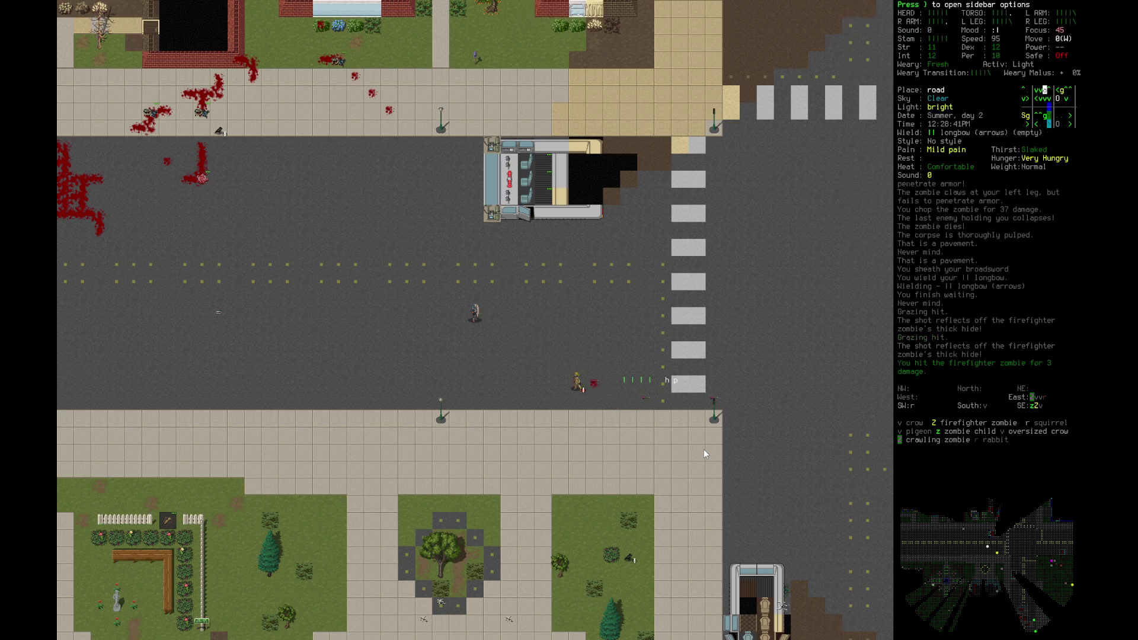
key(f)
key(f)
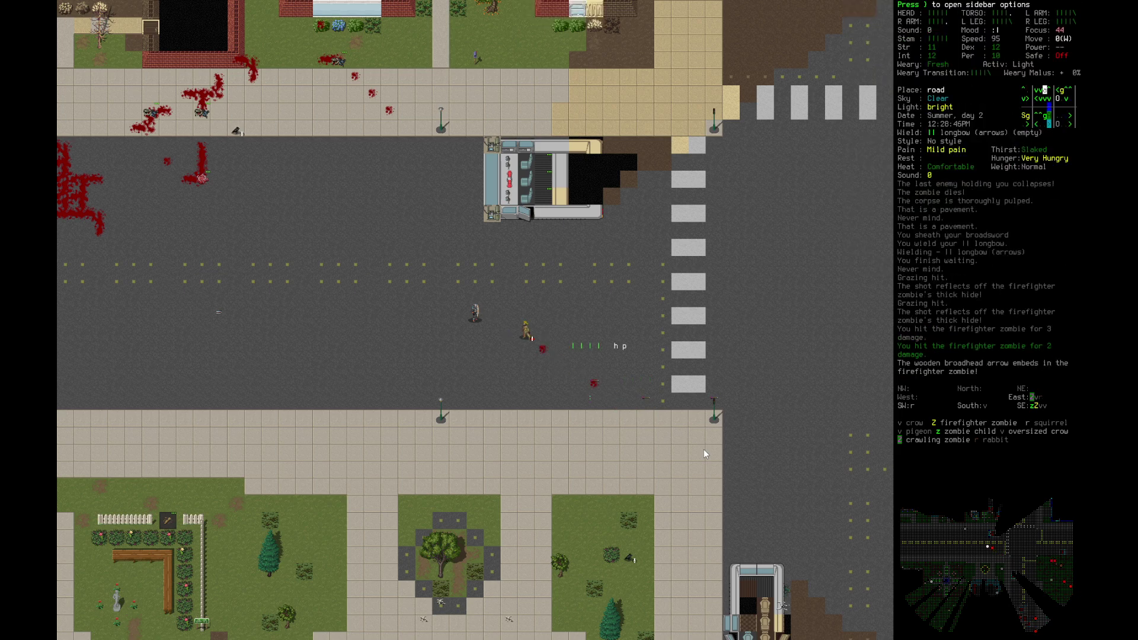
Step: Draw the broadsword from its scabbard, dropping the longbow
key(a)
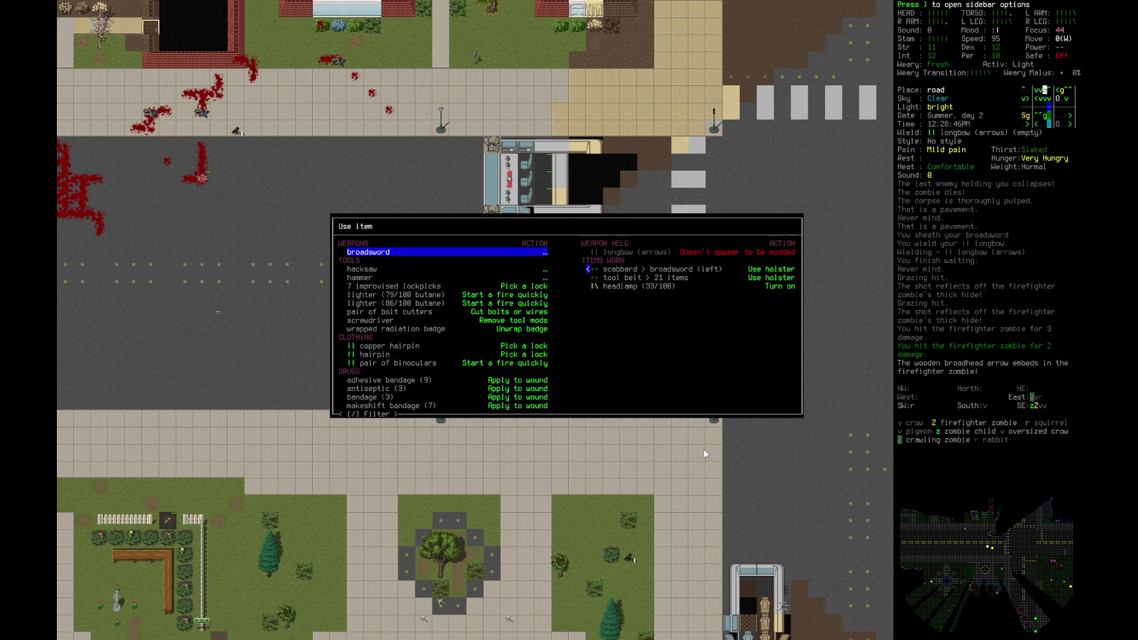
key(Down)
key(Down)
key(Return)
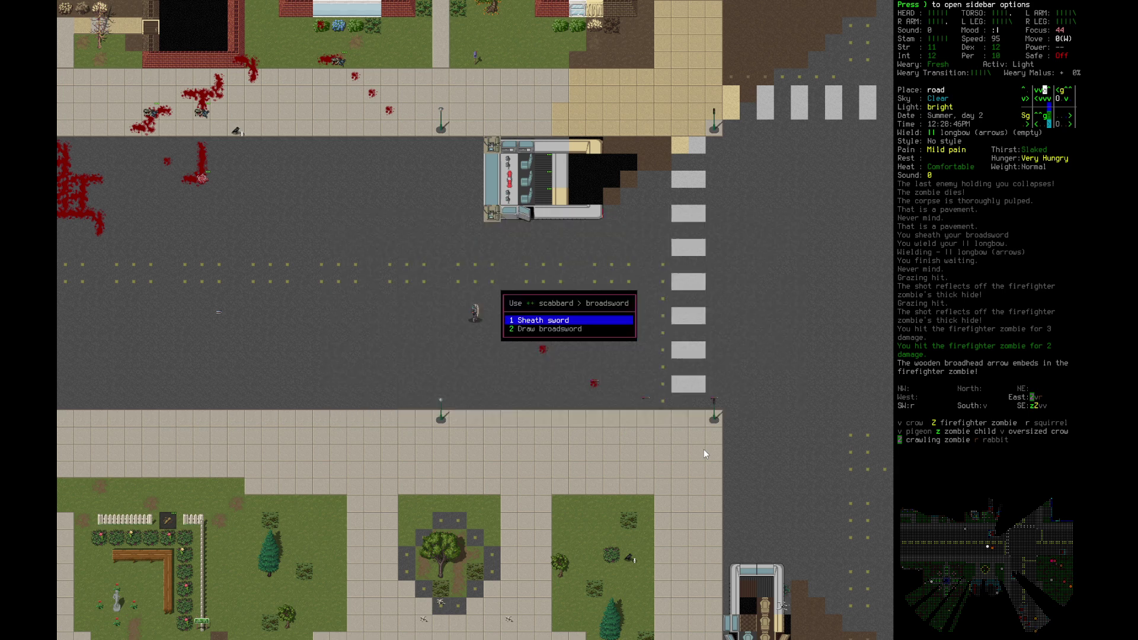
key(Down)
key(Return)
key(Return)
Step: Kill the firefighter zombie, pulp its corpse, and start picking up the longbow
key(Left)
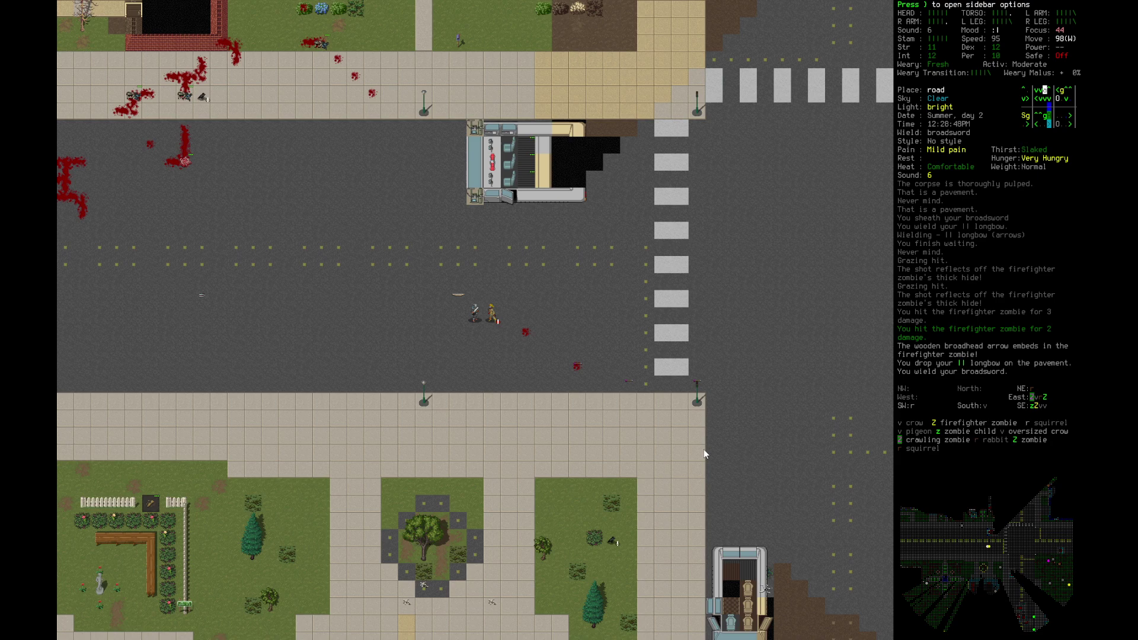
key(Left)
key(Left)
key(Left)
key(s)
key(Right)
key(Left)
key(g)
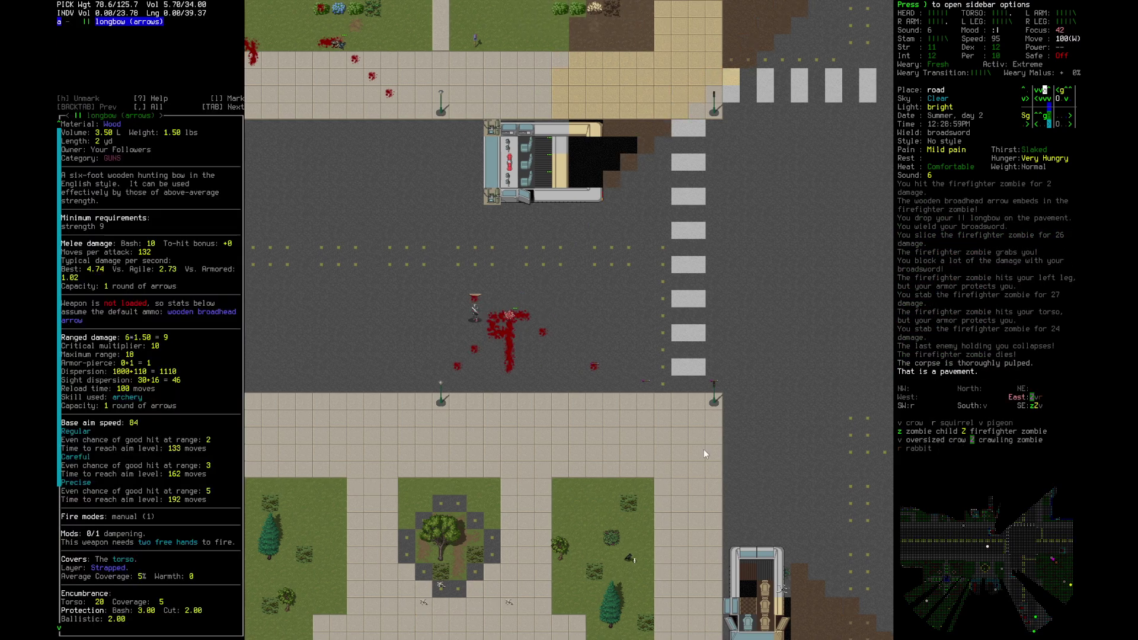
key(Return)
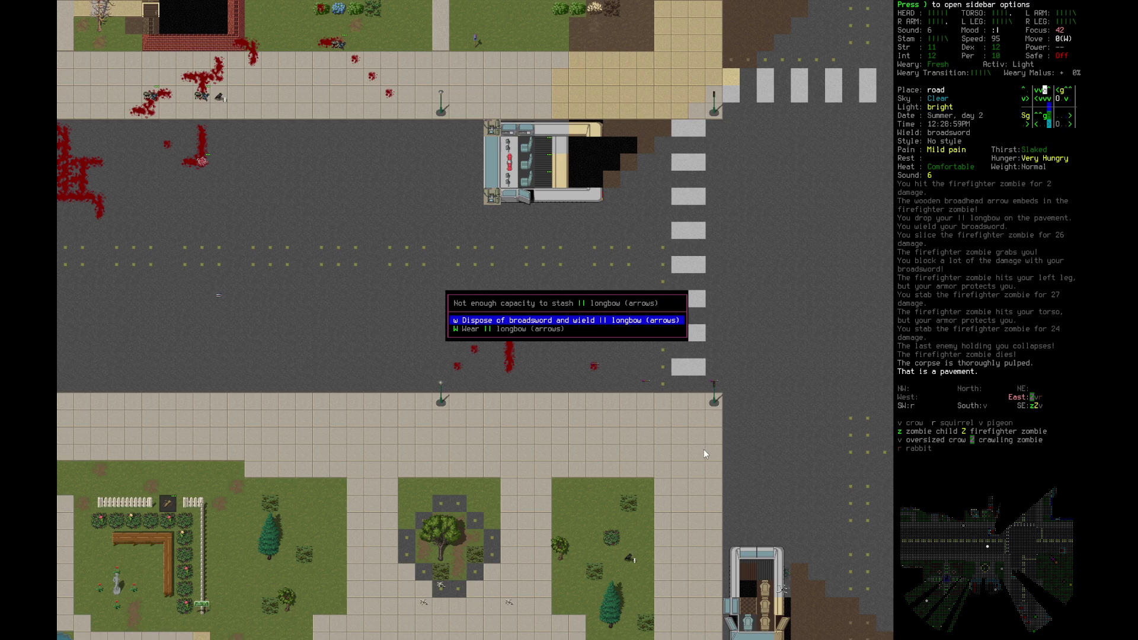
Step: Sheathe the broadsword, wield the longbow, and pick up the nearby wooden broadhead arrow
key(Return)
key(Return)
key(Right)
key(n)
key(n)
Step: Gather the other fallen arrows across the intersection, ignoring distractions, then wait briefly
key(Right)
key(Right)
key(Right)
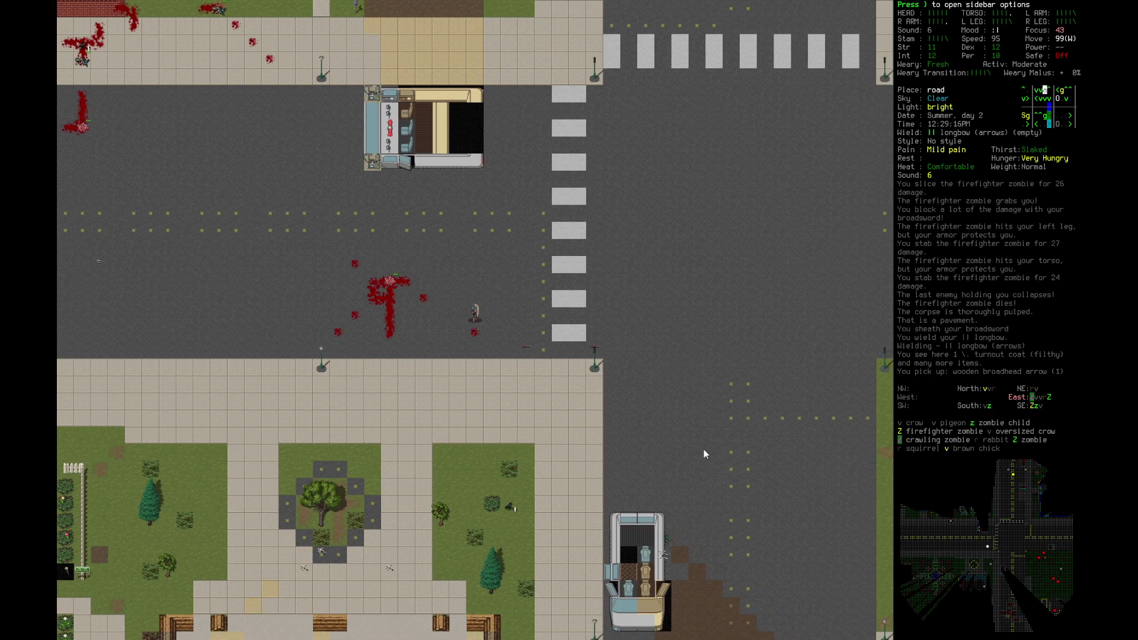
key(Right)
key(Right)
key(Return)
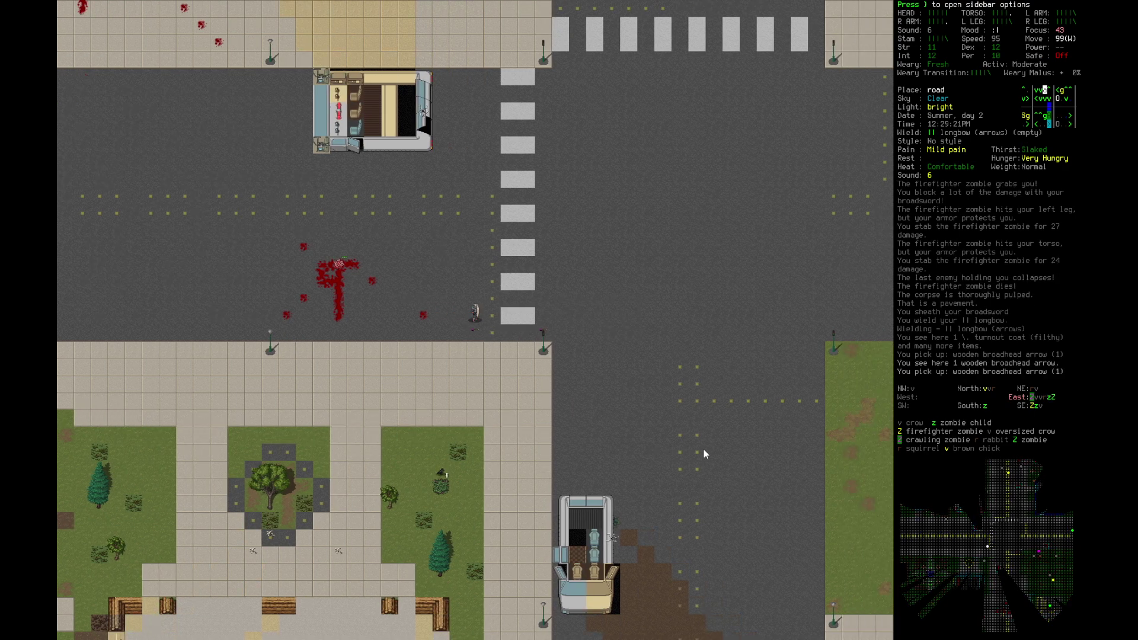
key(Down)
key(Right)
key(Return)
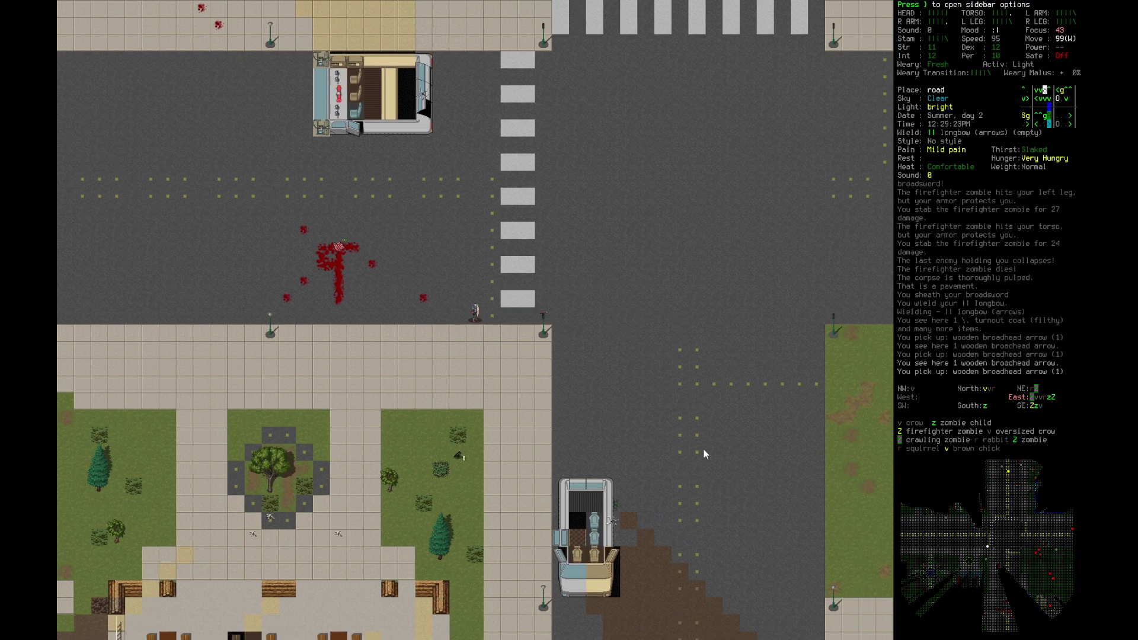
key(Right)
key(Right)
key(Right)
key(Right)
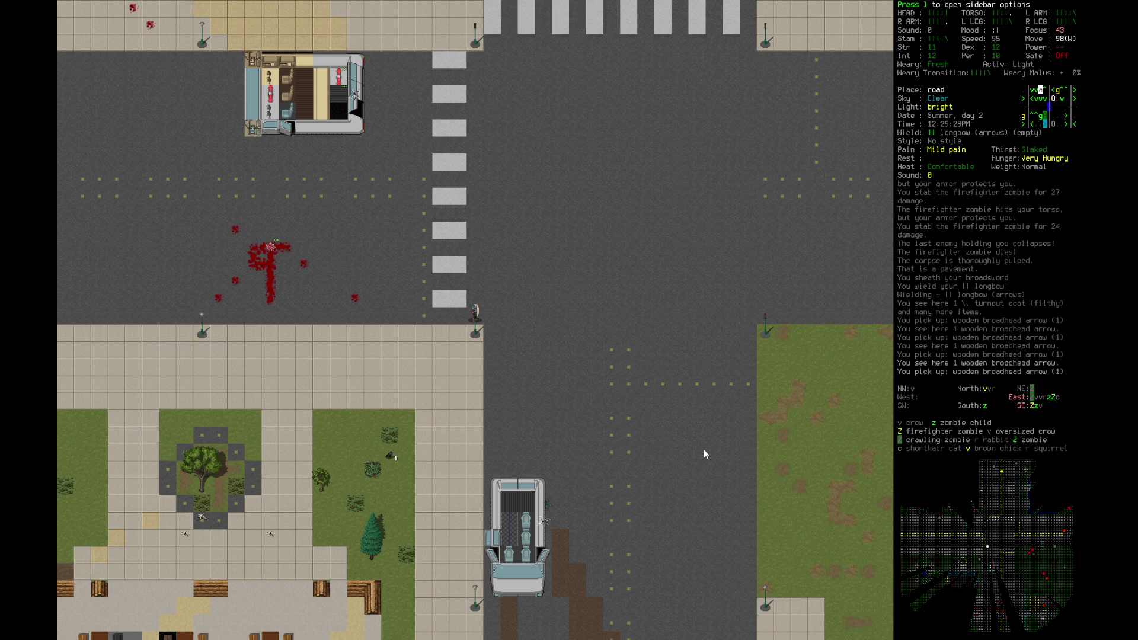
key(period)
key(period)
key(period)
key(period)
key(x)
key(Right)
key(Right)
key(Right)
key(Right)
key(Right)
key(Right)
key(Right)
key(Right)
key(Right)
key(Down)
key(Down)
key(Down)
key(Down)
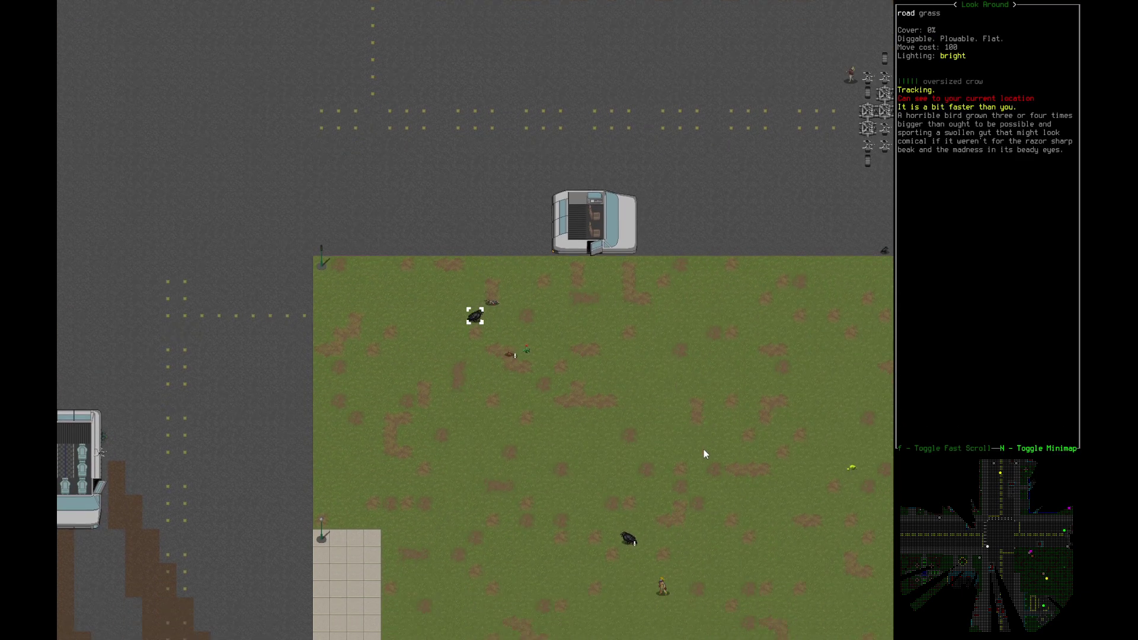
key(Down)
key(Down)
key(Right)
key(Right)
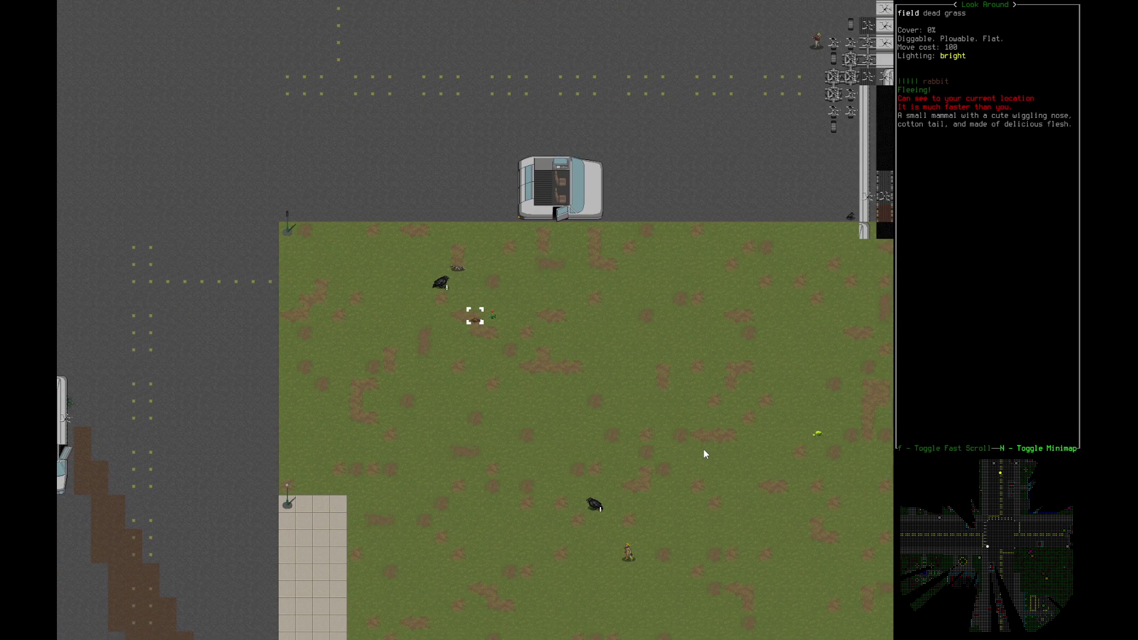
key(Left)
key(Left)
key(Up)
key(Up)
key(Up)
key(Right)
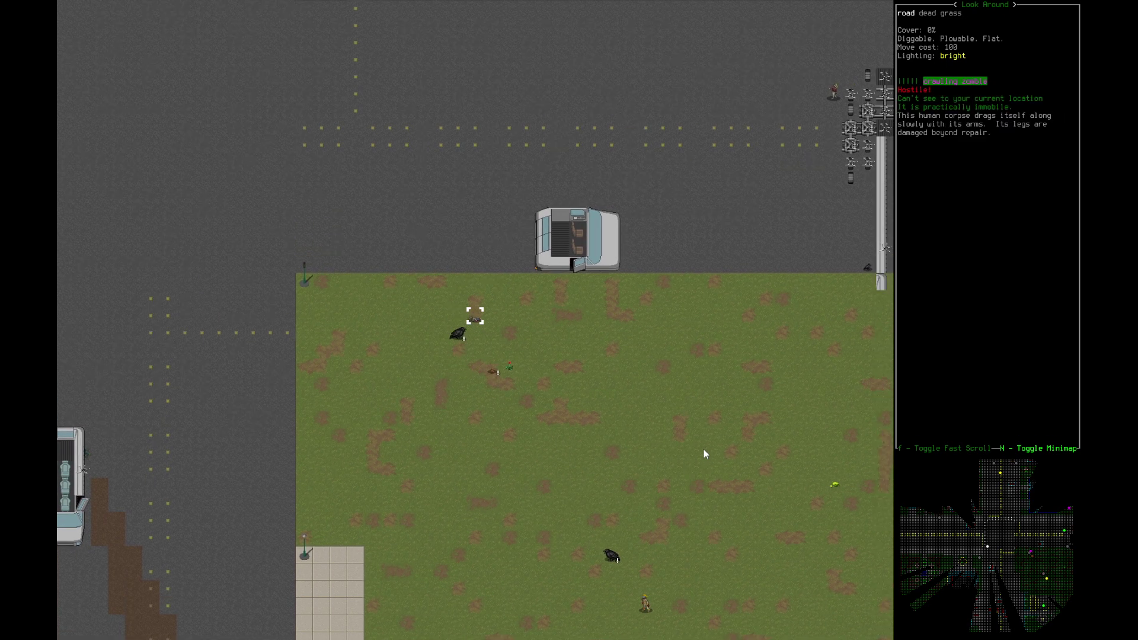
key(Down)
key(Down)
key(Down)
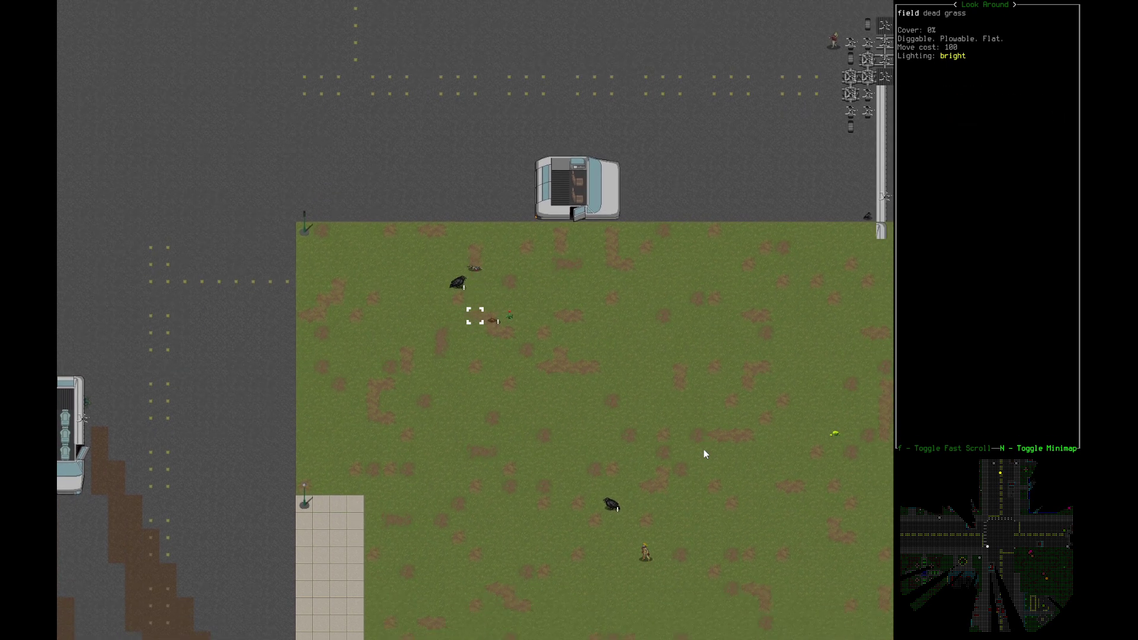
key(Escape)
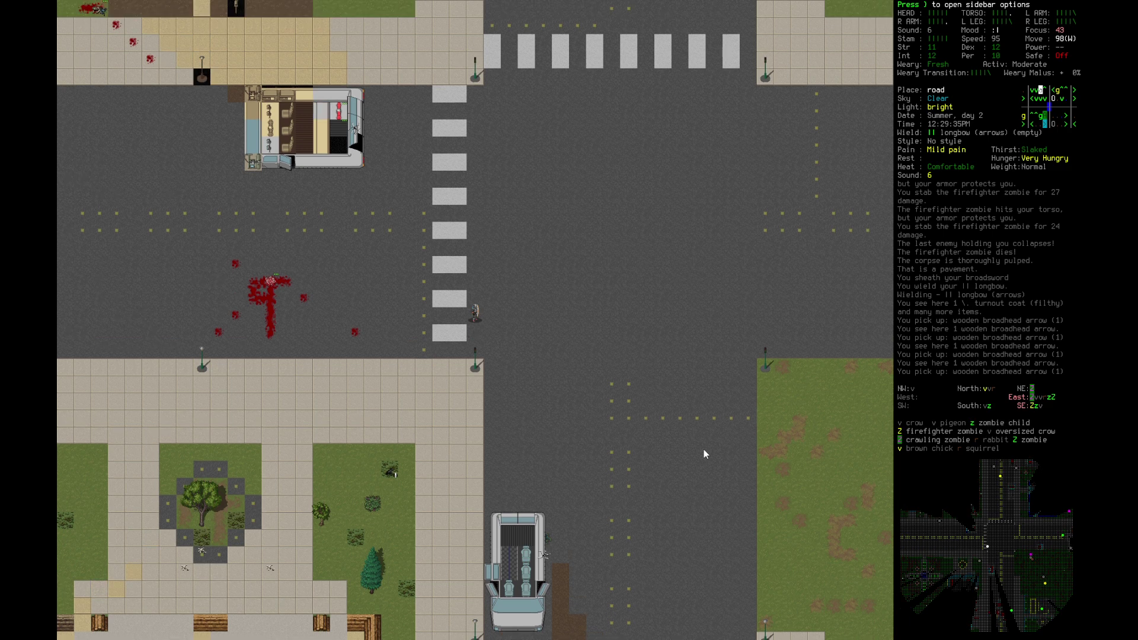
Step: Step north, glance at the character sheet, then check the overmap around southwest Readsboro
key(Up)
key(Up)
key(Up)
key(Up)
key(Up)
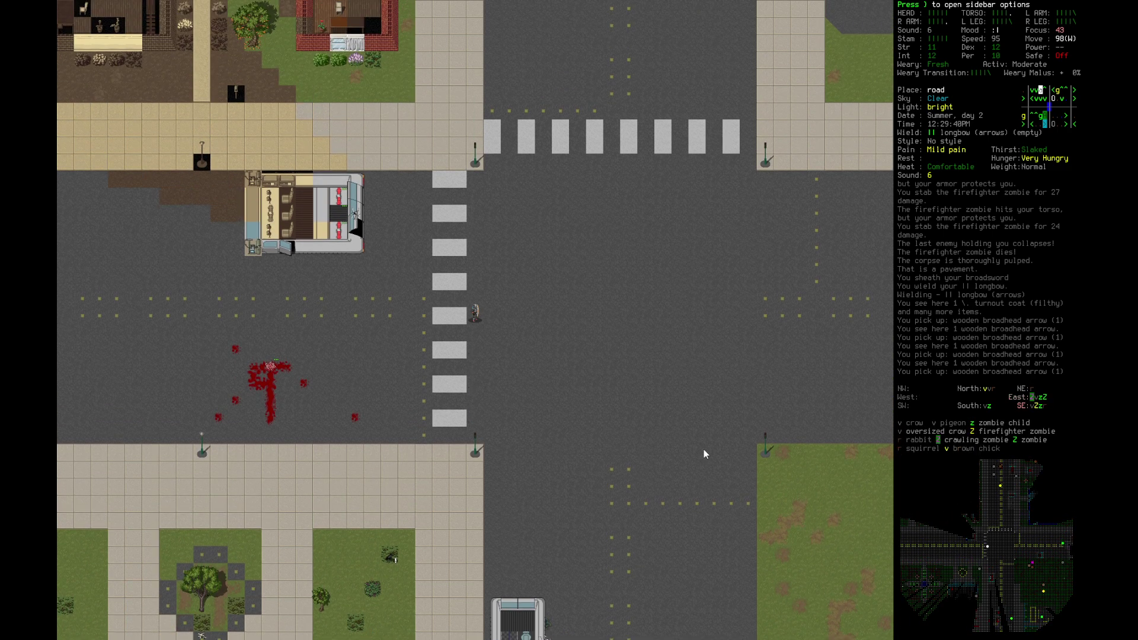
key(@)
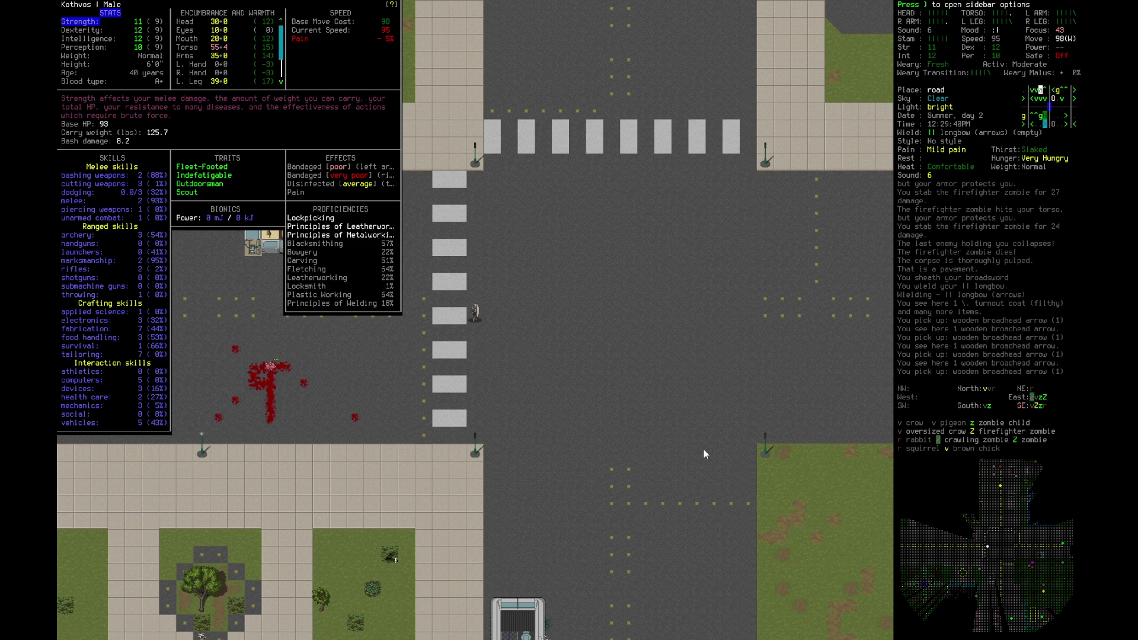
key(Escape)
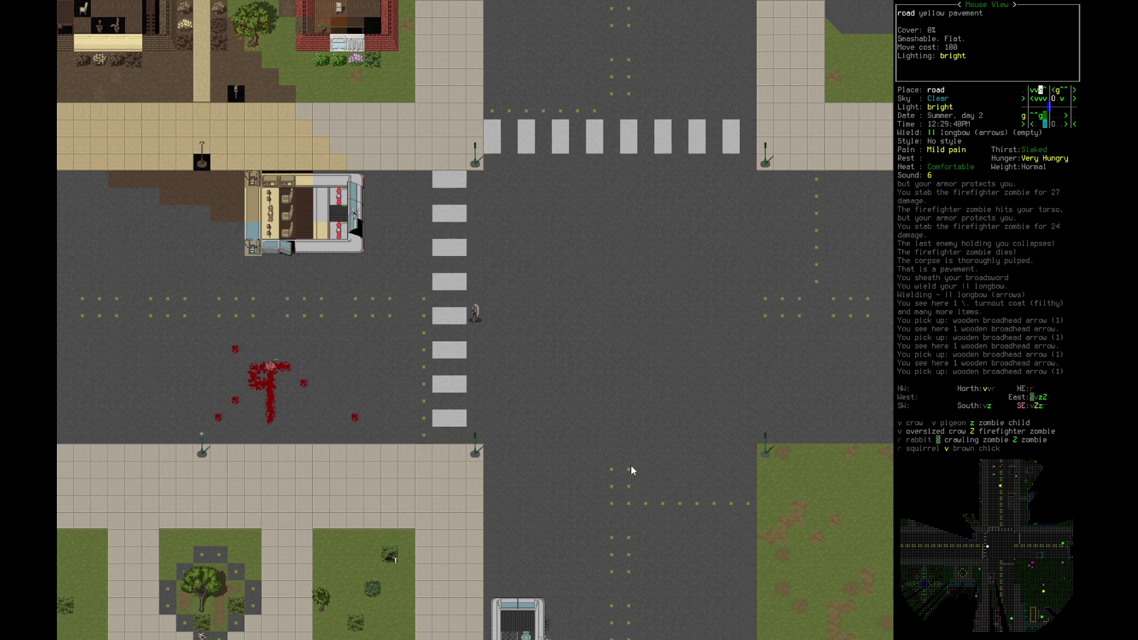
key(m)
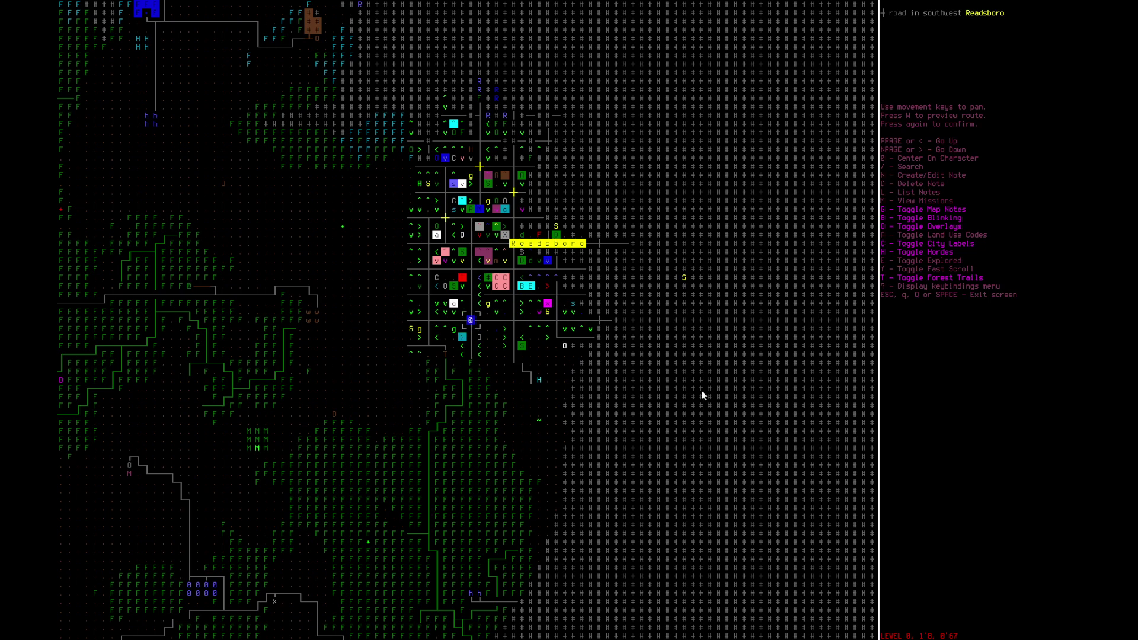
key(Escape)
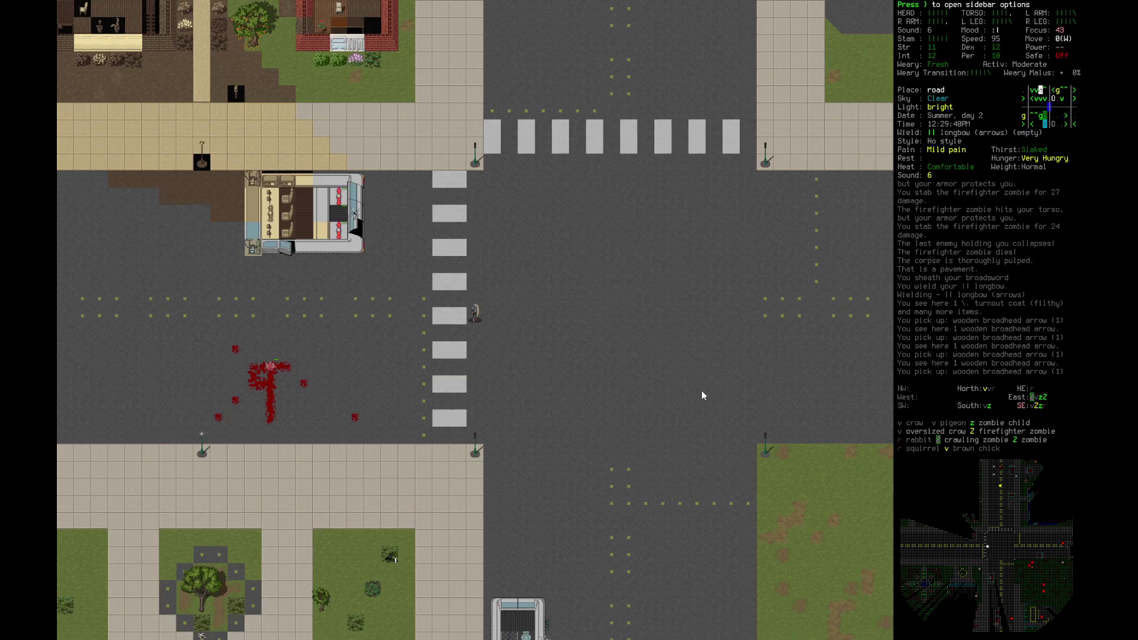